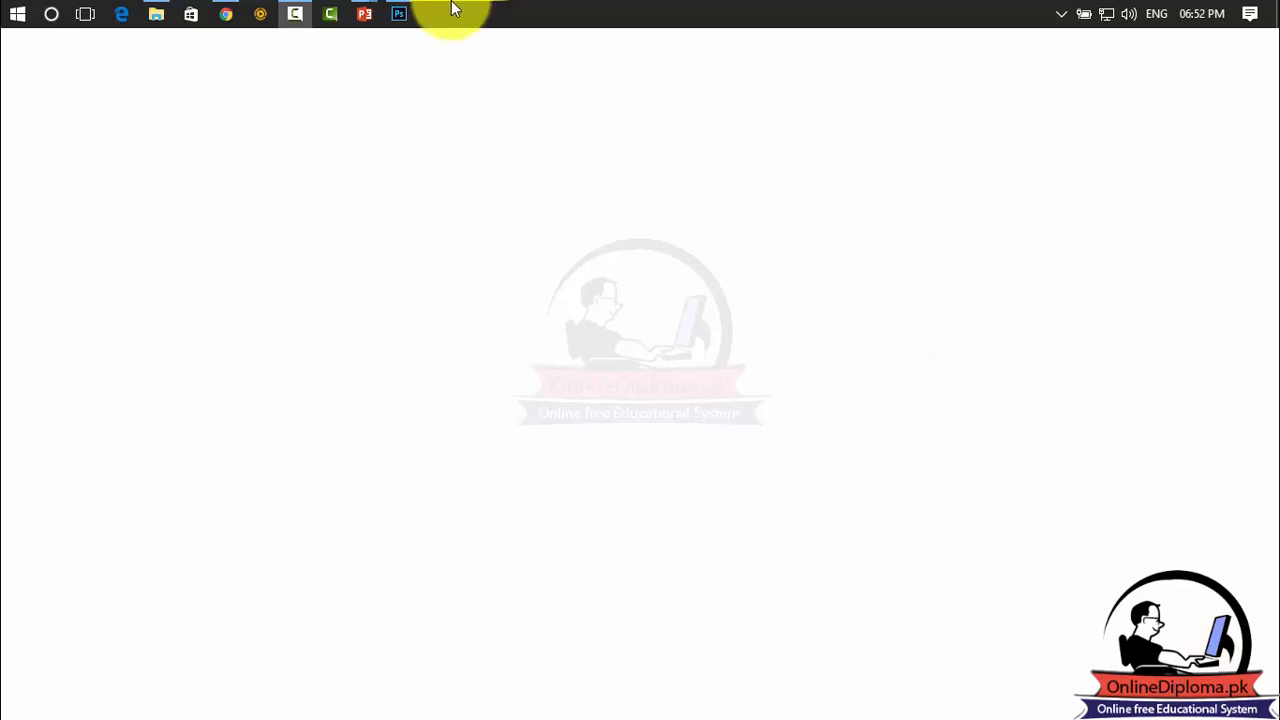
Step: In Chrome, go from the 'online logo design' results back to the FreeLogoServices logo maker tab
{"action": "left_click", "coordinate": [228, 13]}
{"action": "left_click", "coordinate": [412, 42]}
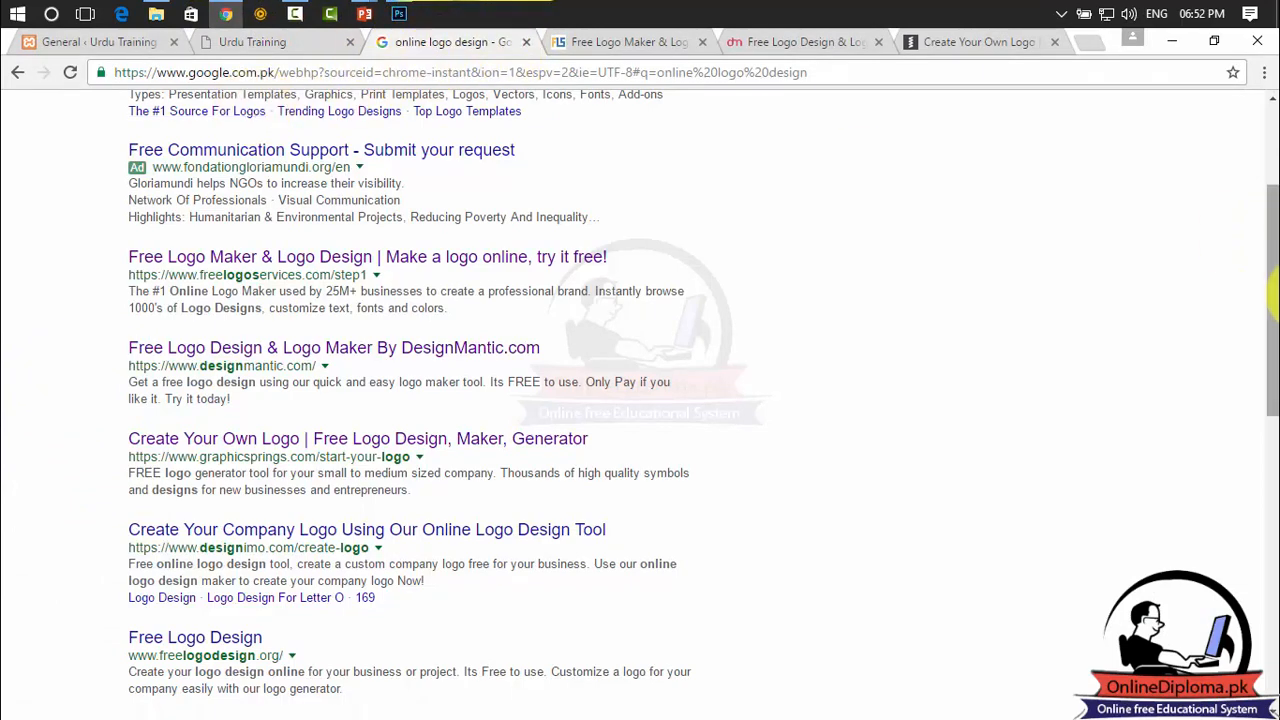
{"action": "left_click_drag", "start_coordinate": [1268, 328], "coordinate": [1200, 194]}
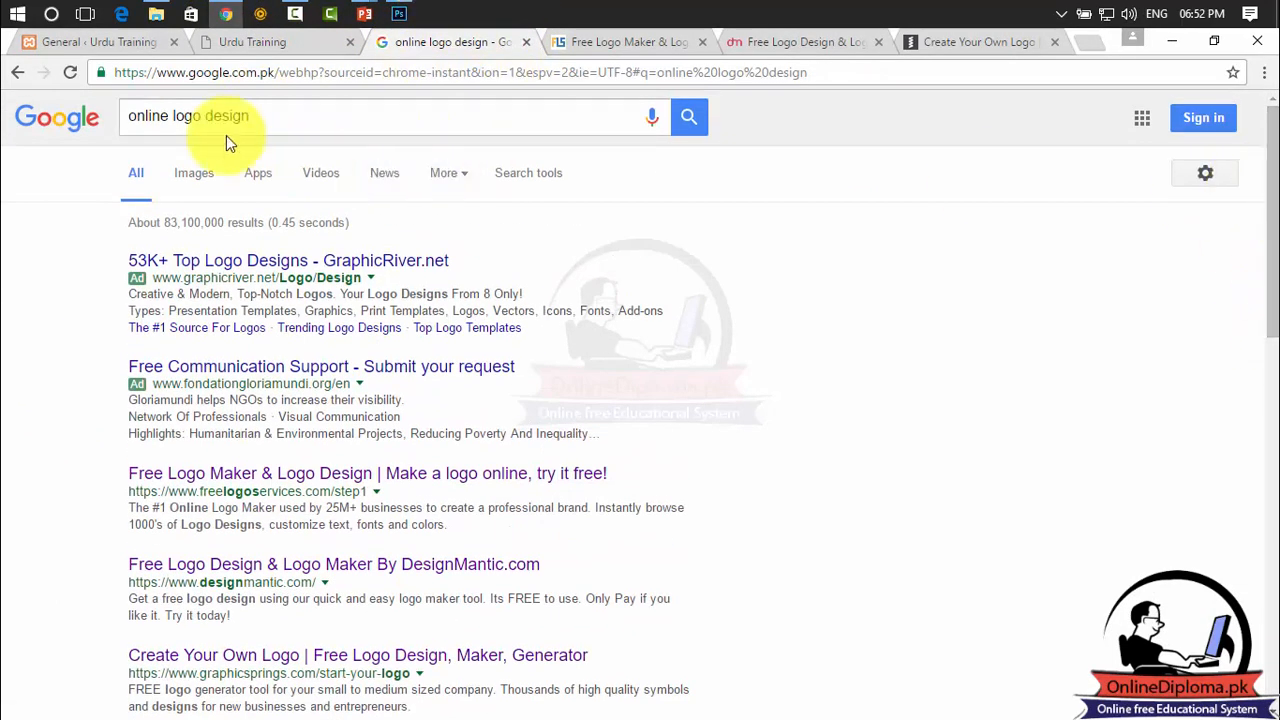
{"action": "left_click", "coordinate": [639, 42]}
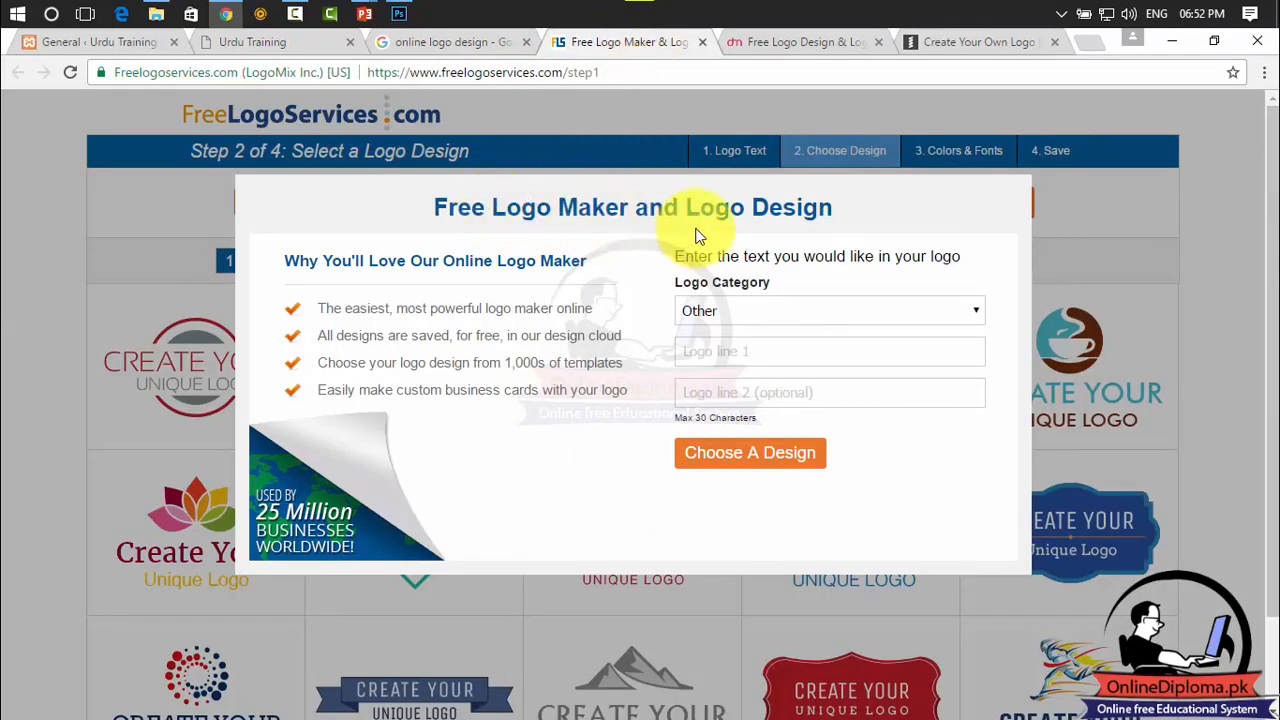
Step: Create a Childcare & Education logo with lines 'Wordpress Training' and 'Free online training', then generate designs
{"action": "left_click", "coordinate": [780, 316]}
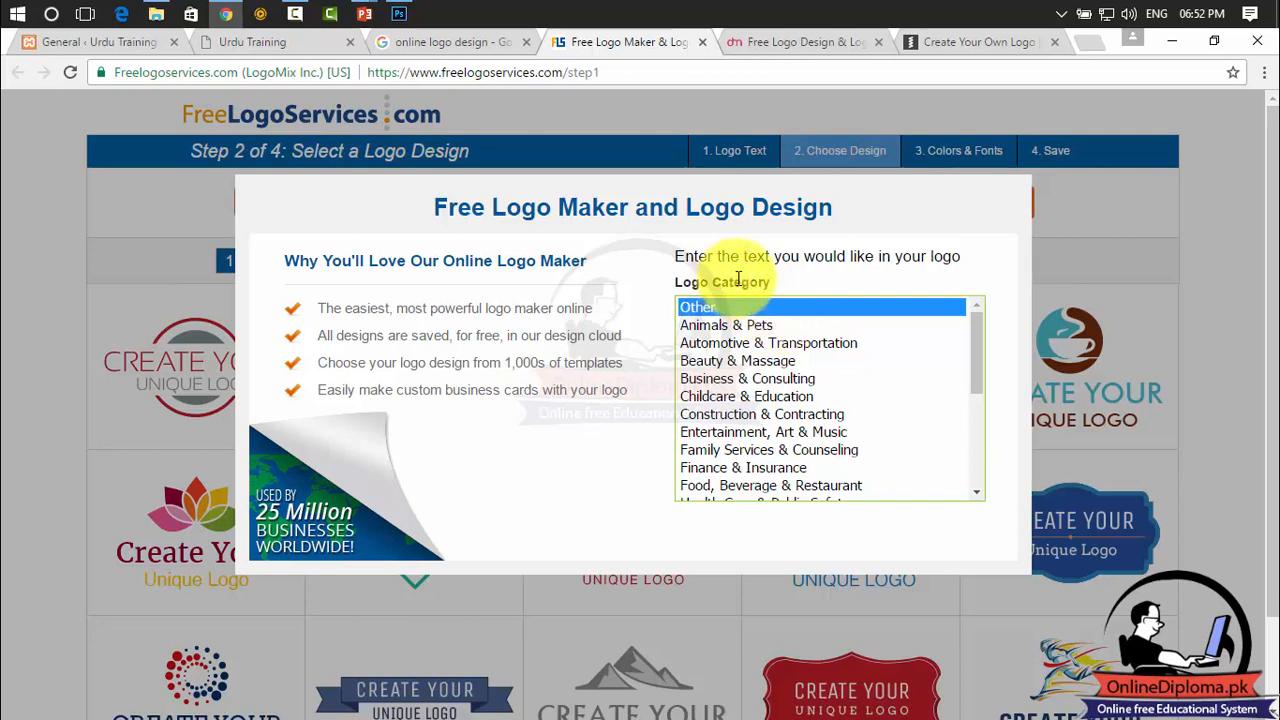
{"action": "left_click", "coordinate": [780, 398]}
{"action": "left_click", "coordinate": [840, 348]}
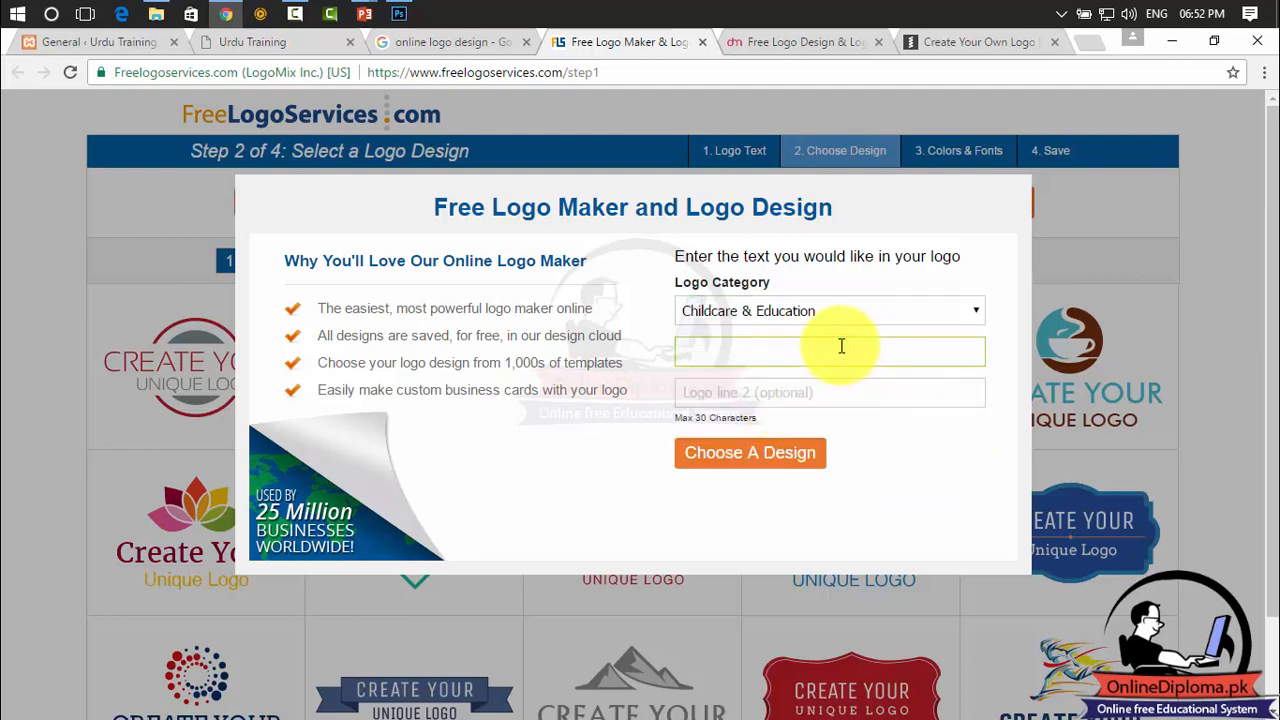
{"action": "type", "text": "Wordpress Training"}
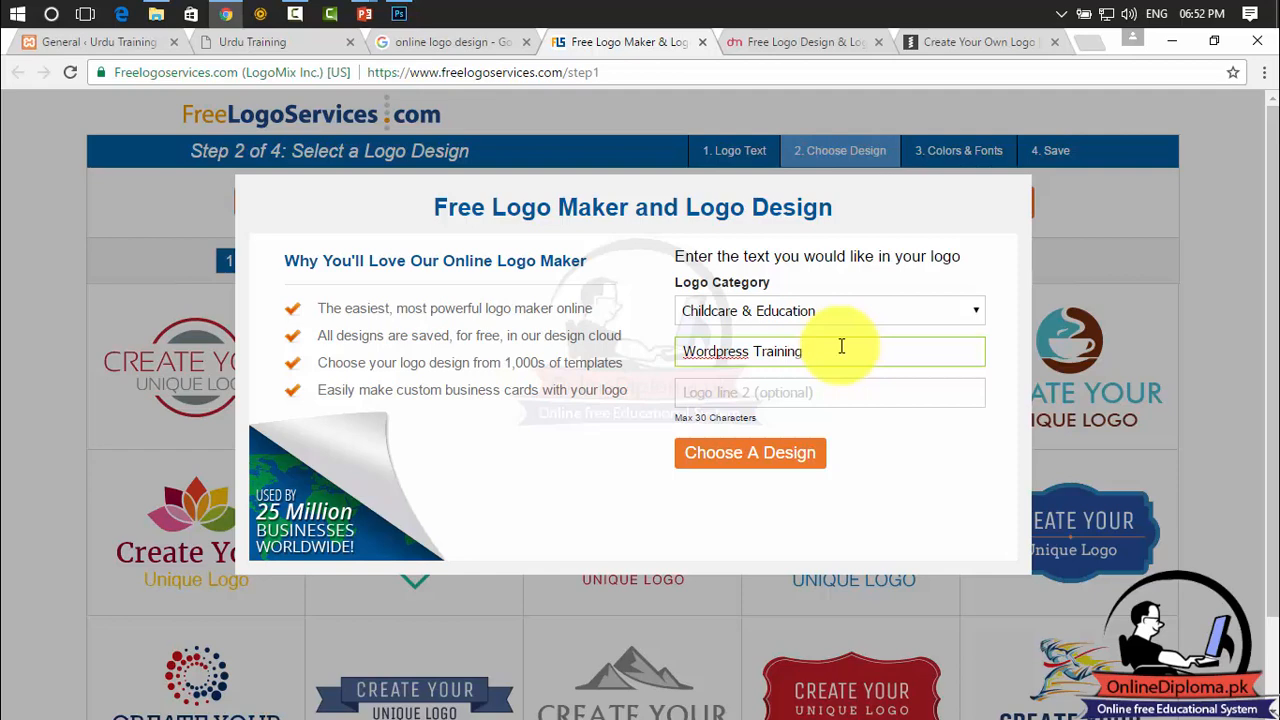
{"action": "left_click", "coordinate": [809, 387]}
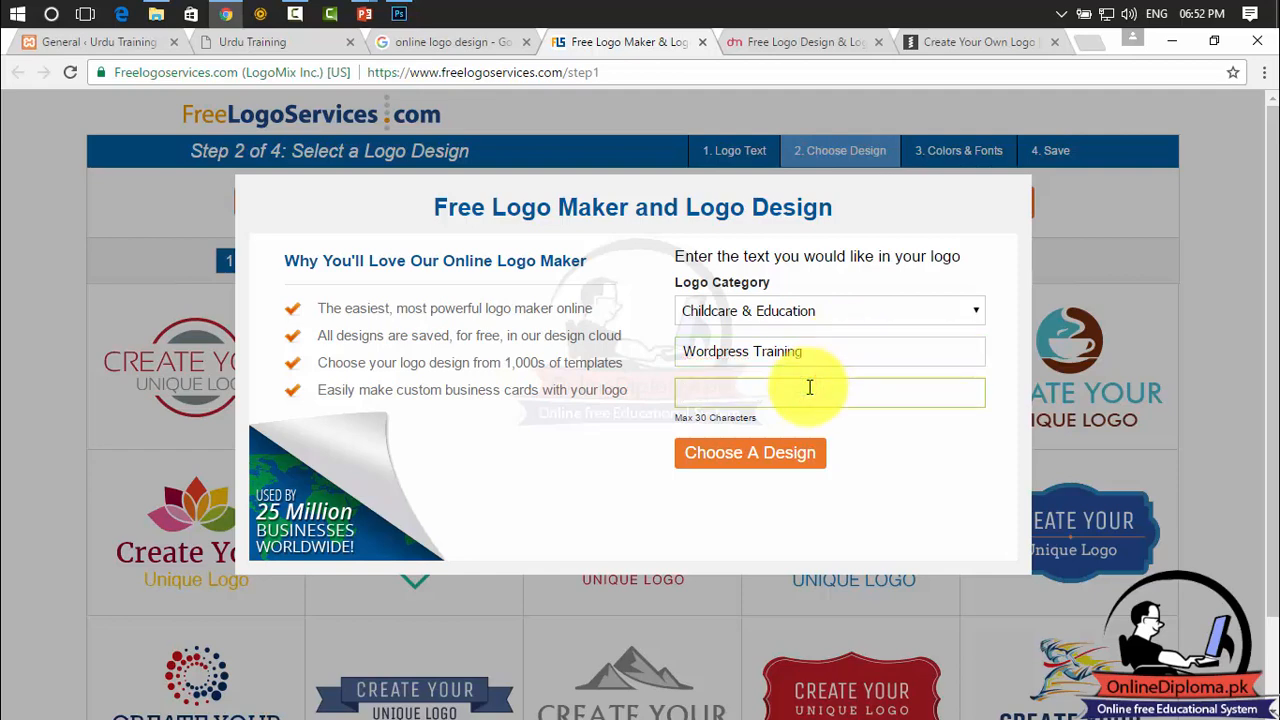
{"action": "type", "text": "Free online training"}
{"action": "left_click", "coordinate": [768, 458]}
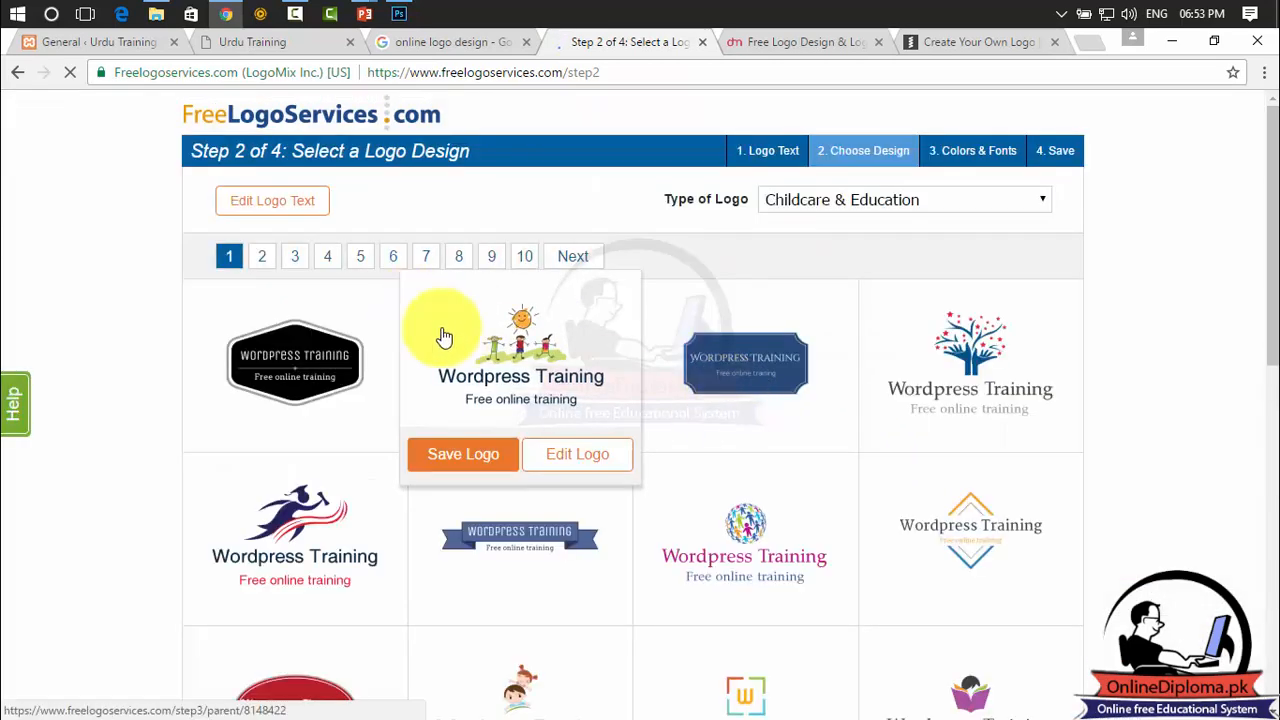
Step: Save the runner Wordpress Training design and decline the business card offer
{"action": "mouse_move", "coordinate": [286, 551]}
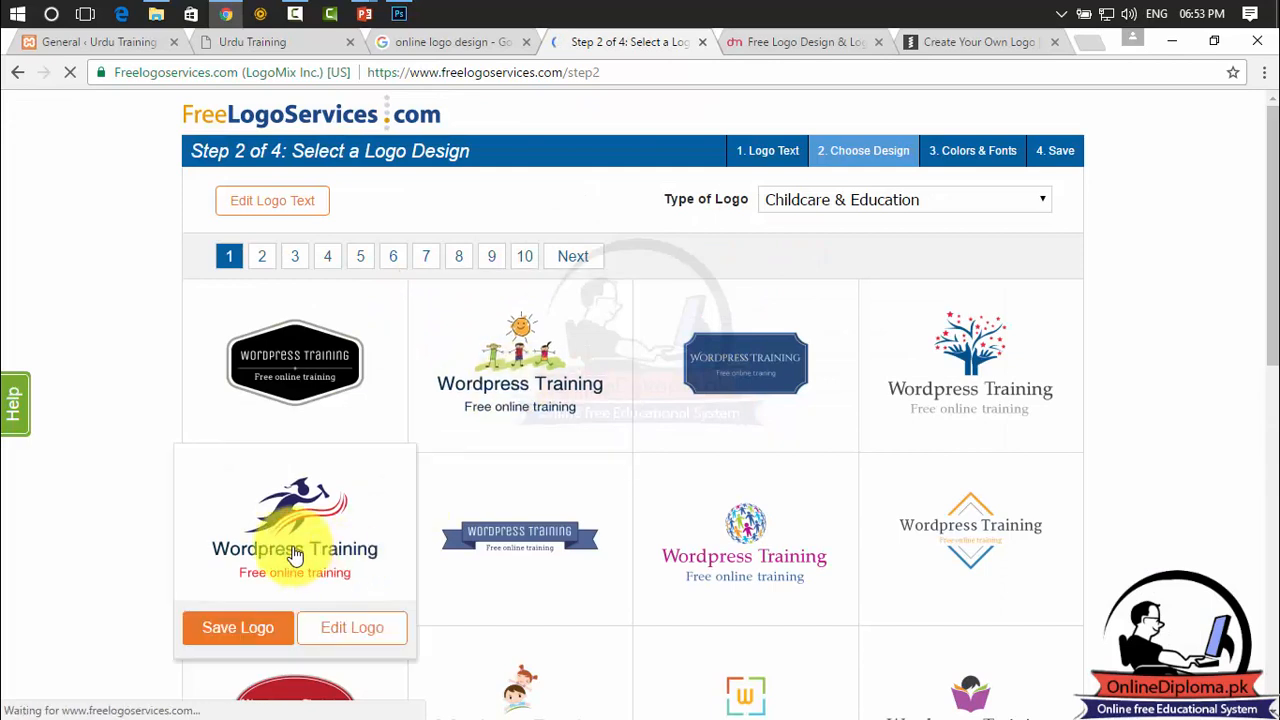
{"action": "left_click", "coordinate": [277, 633]}
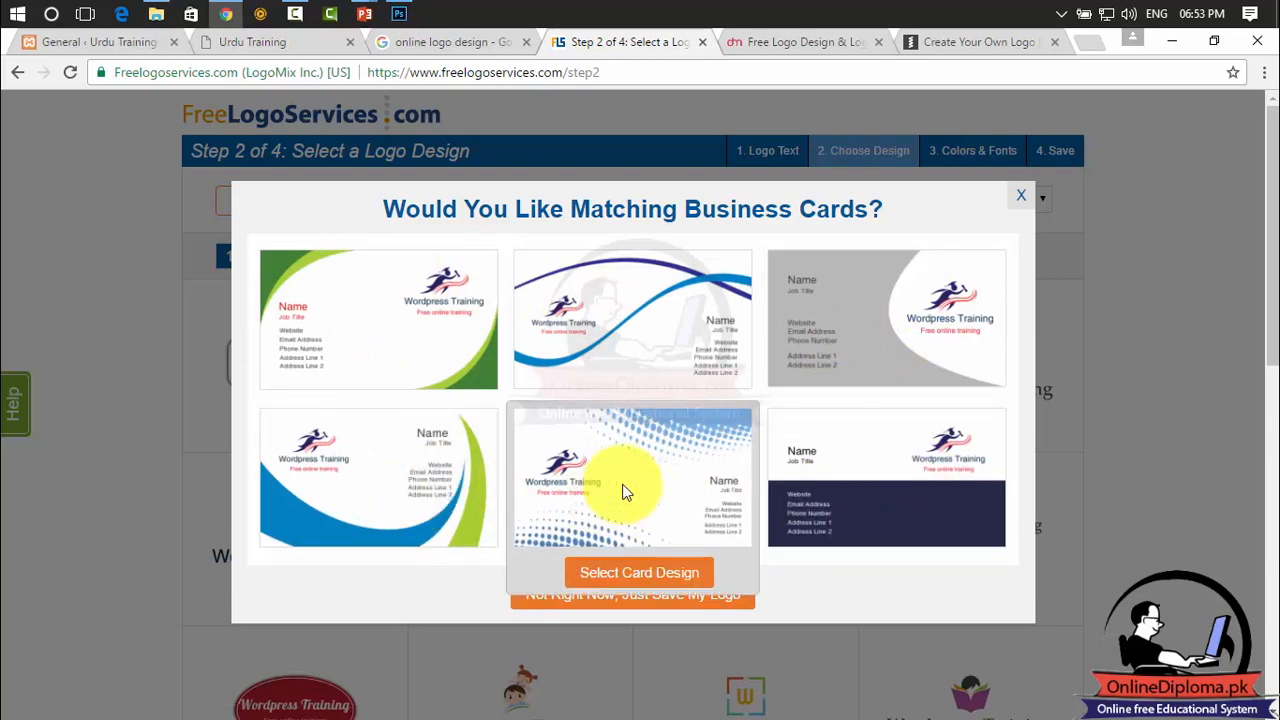
{"action": "left_click", "coordinate": [598, 596]}
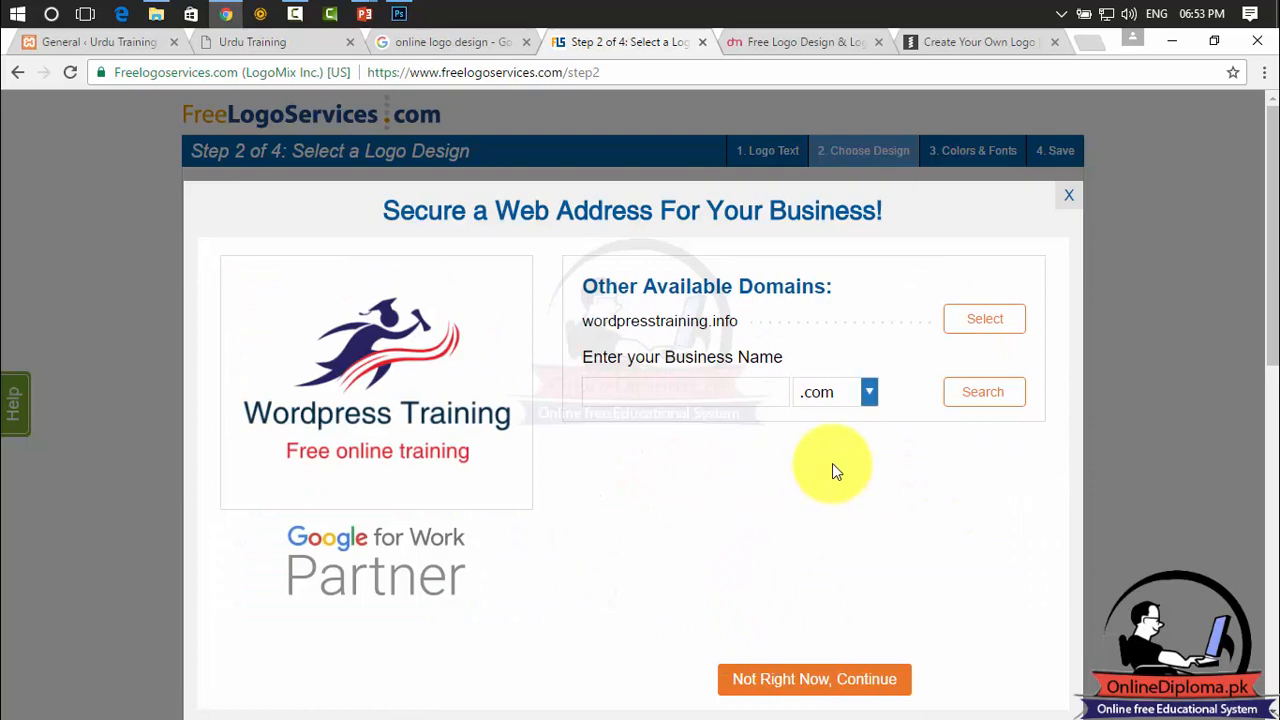
Step: Skip the web address offer, leaving .com as the domain extension
{"action": "left_click", "coordinate": [706, 389]}
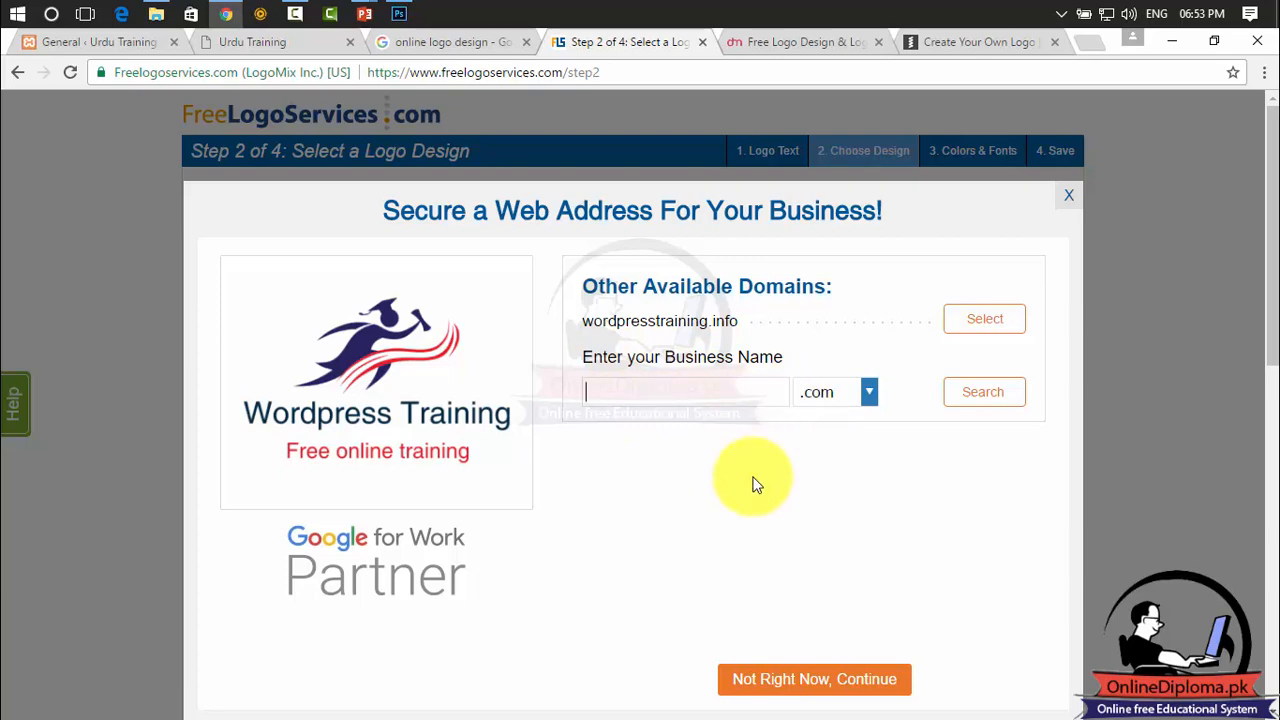
{"action": "left_click", "coordinate": [840, 395]}
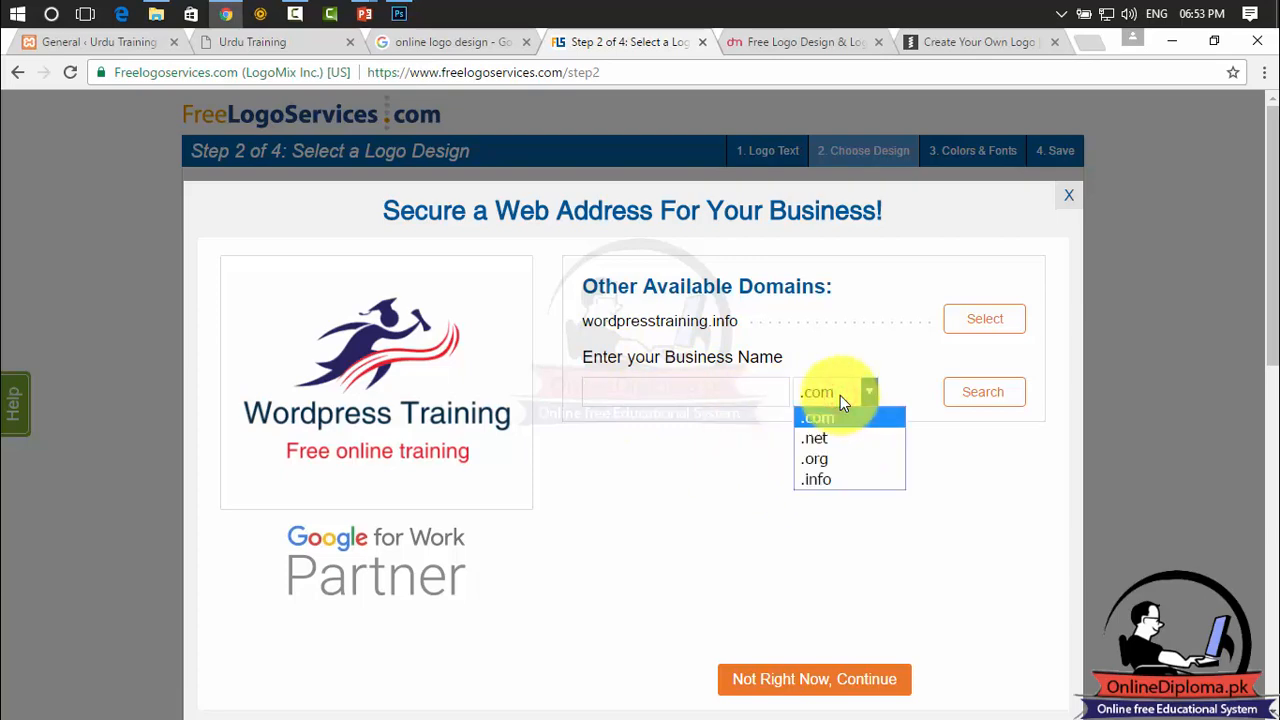
{"action": "left_click", "coordinate": [840, 395]}
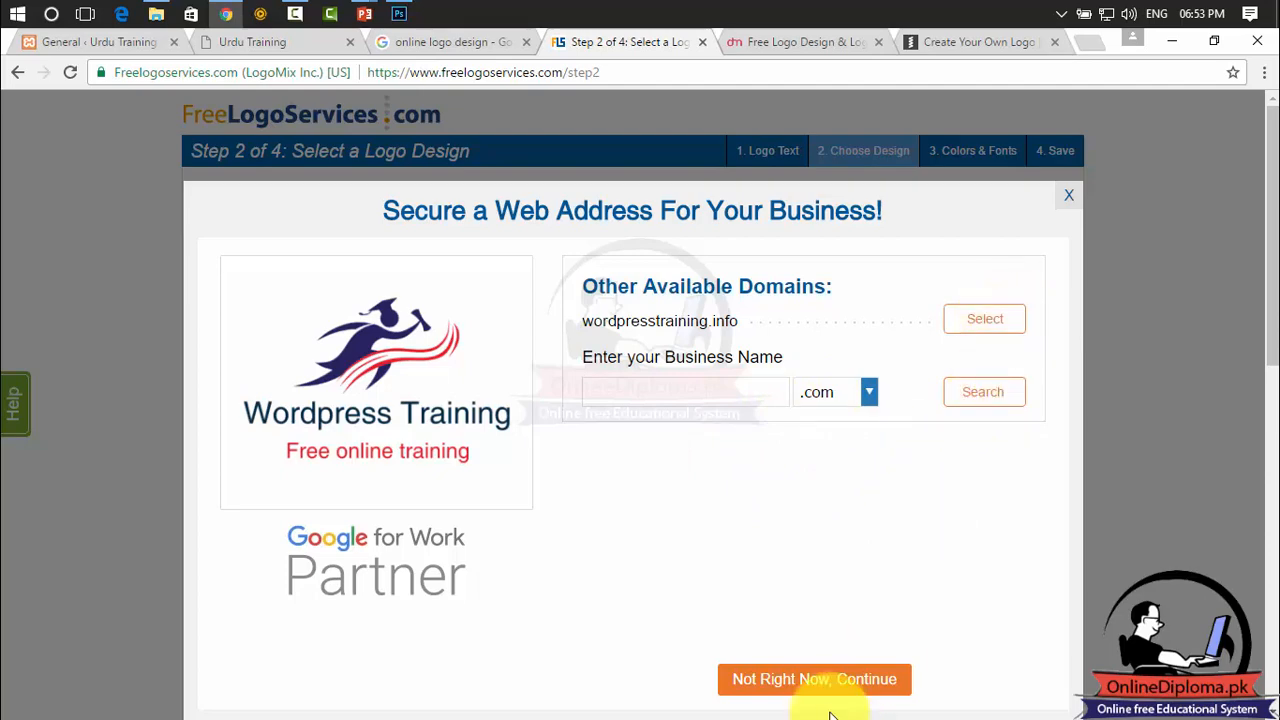
{"action": "left_click", "coordinate": [814, 682]}
{"action": "mouse_move", "coordinate": [680, 505]}
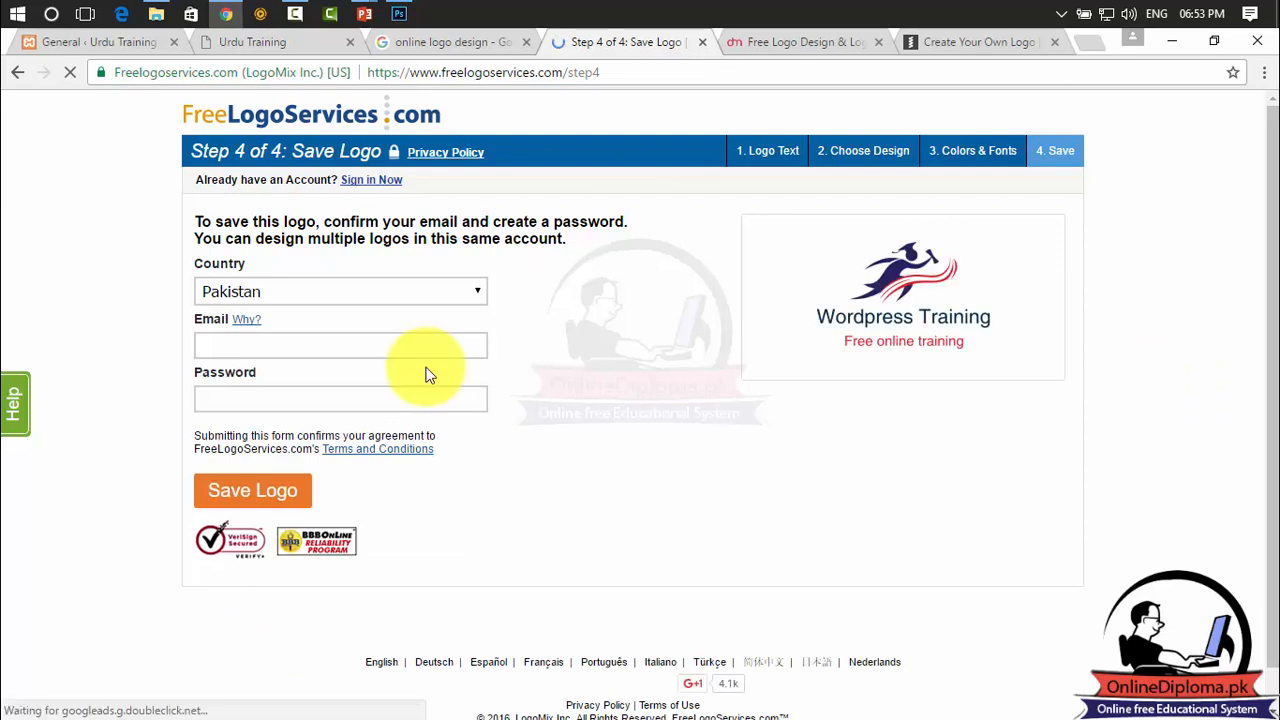
Step: Keep Pakistan as the country and fill in the account e-mail from the browser's suggestions
{"action": "left_click", "coordinate": [395, 289]}
{"action": "left_click", "coordinate": [397, 290]}
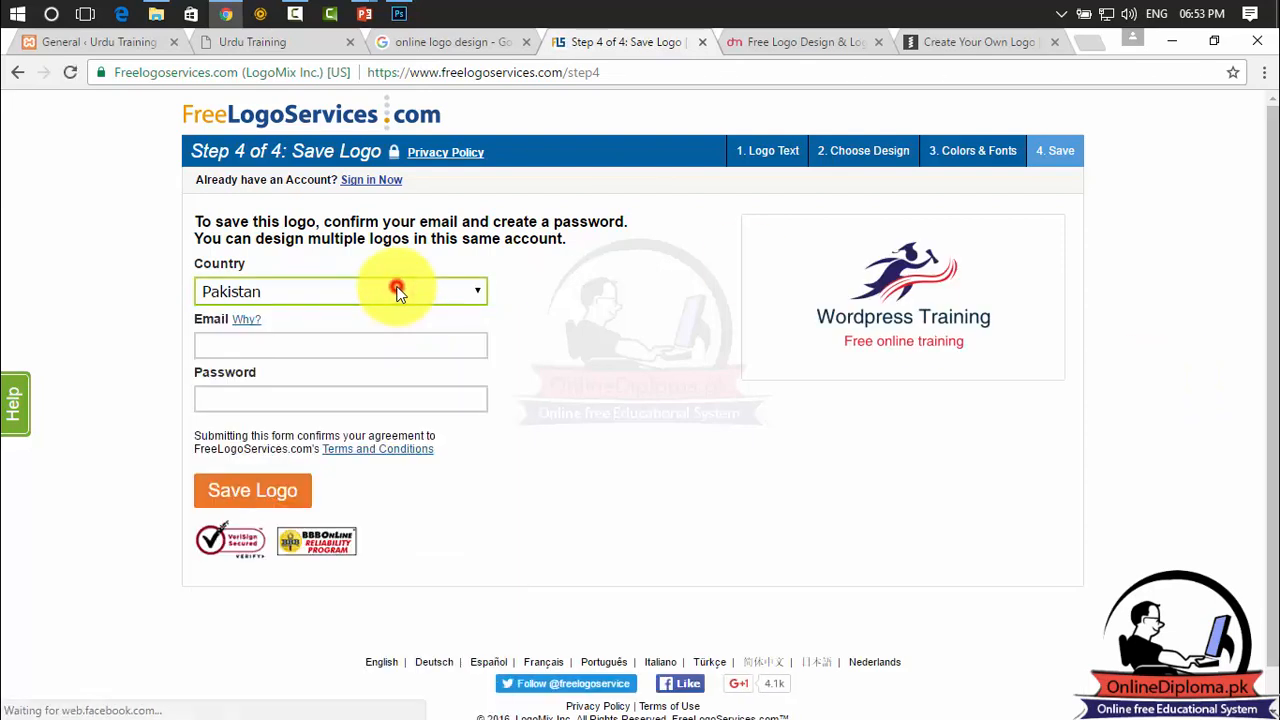
{"action": "left_click", "coordinate": [314, 350]}
{"action": "left_click", "coordinate": [300, 428]}
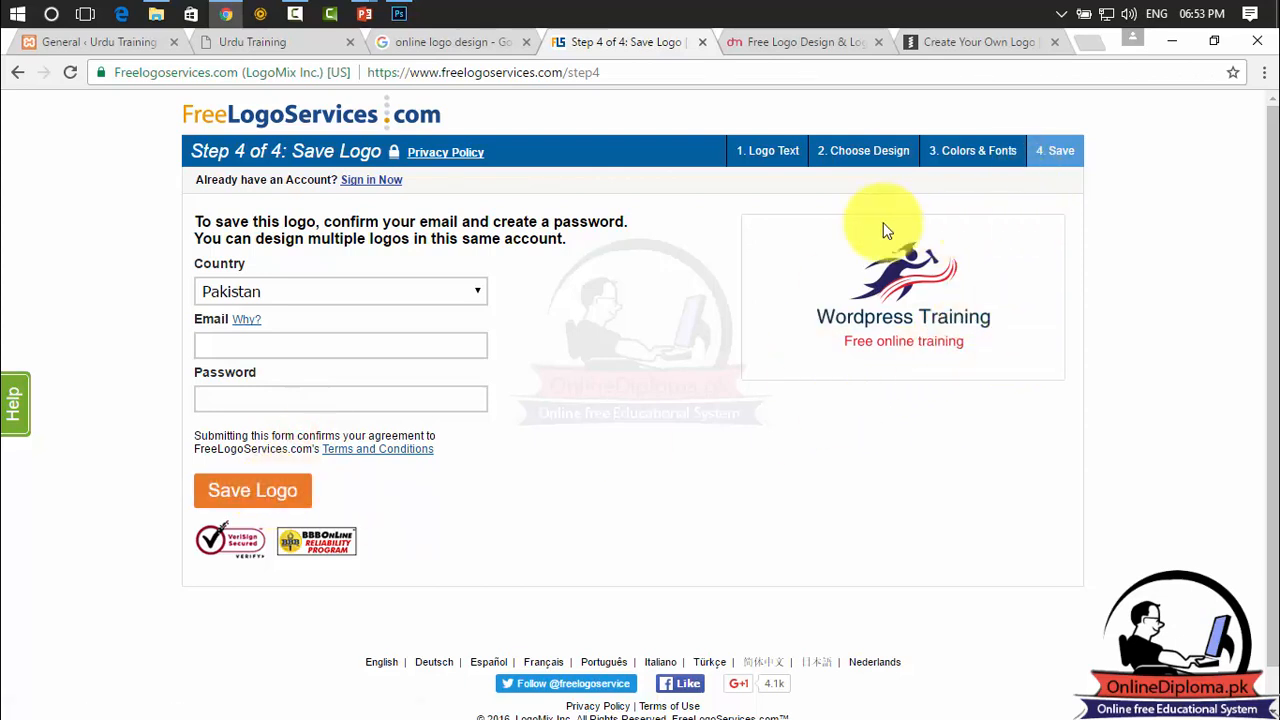
{"action": "scroll", "coordinate": [1268, 188], "scroll_direction": "down", "scroll_amount": 1}
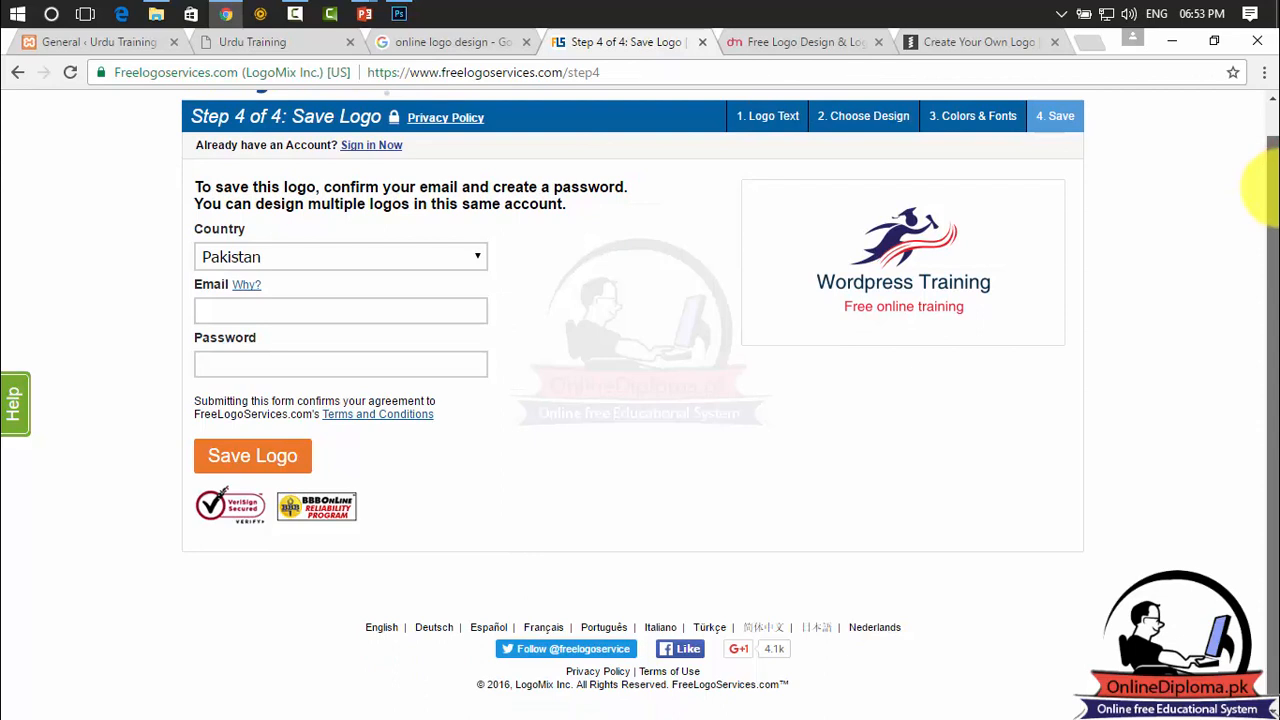
{"action": "left_click", "coordinate": [424, 312]}
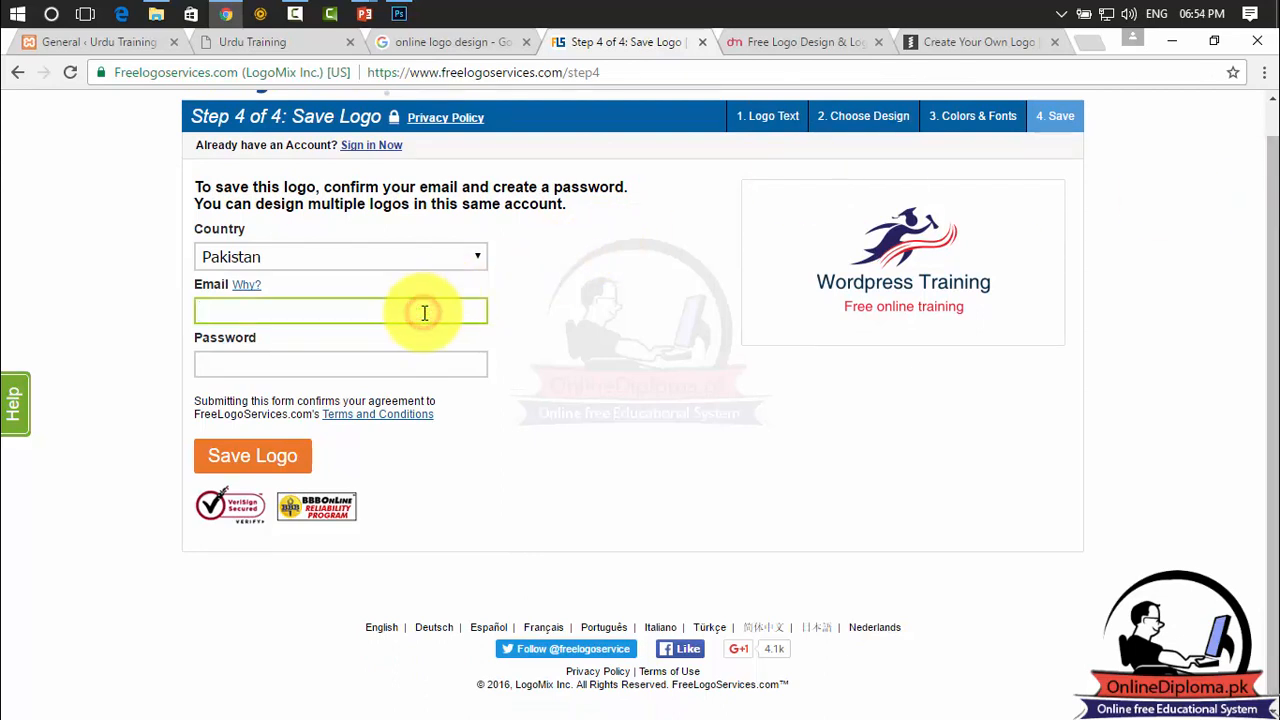
{"action": "type", "text": "taim"}
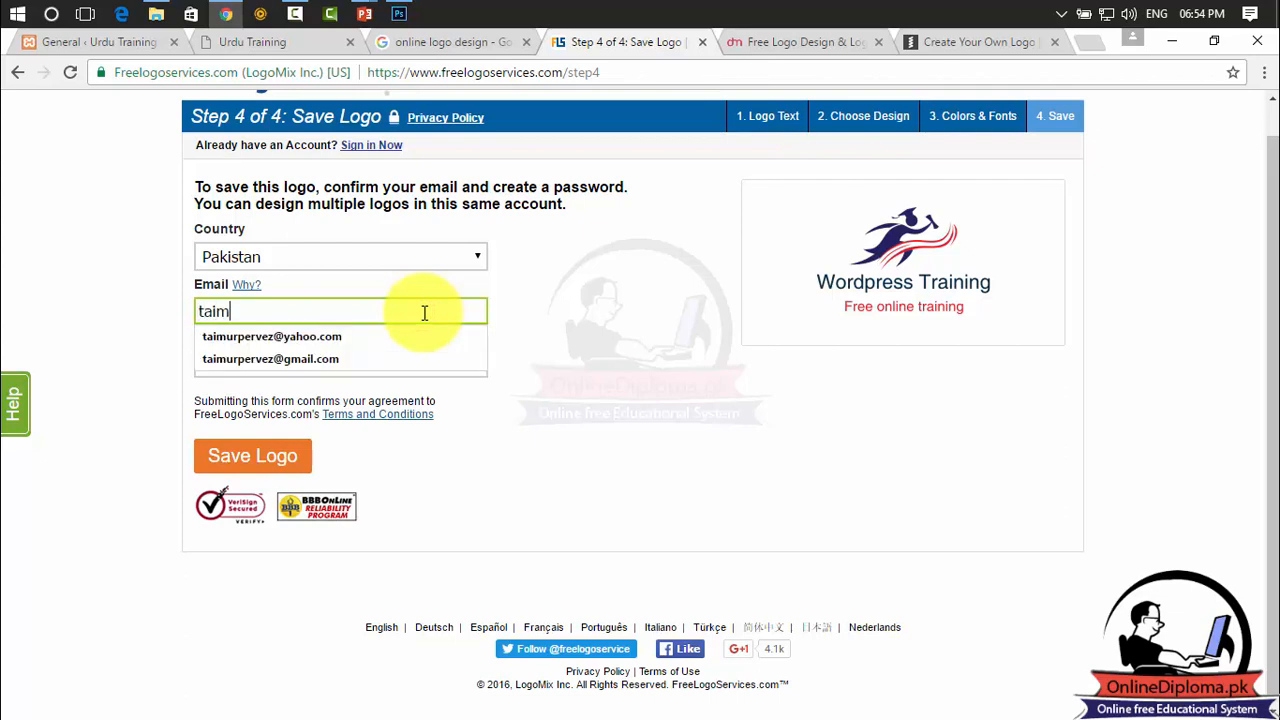
{"action": "type", "text": "ur"}
{"action": "key", "text": "Down"}
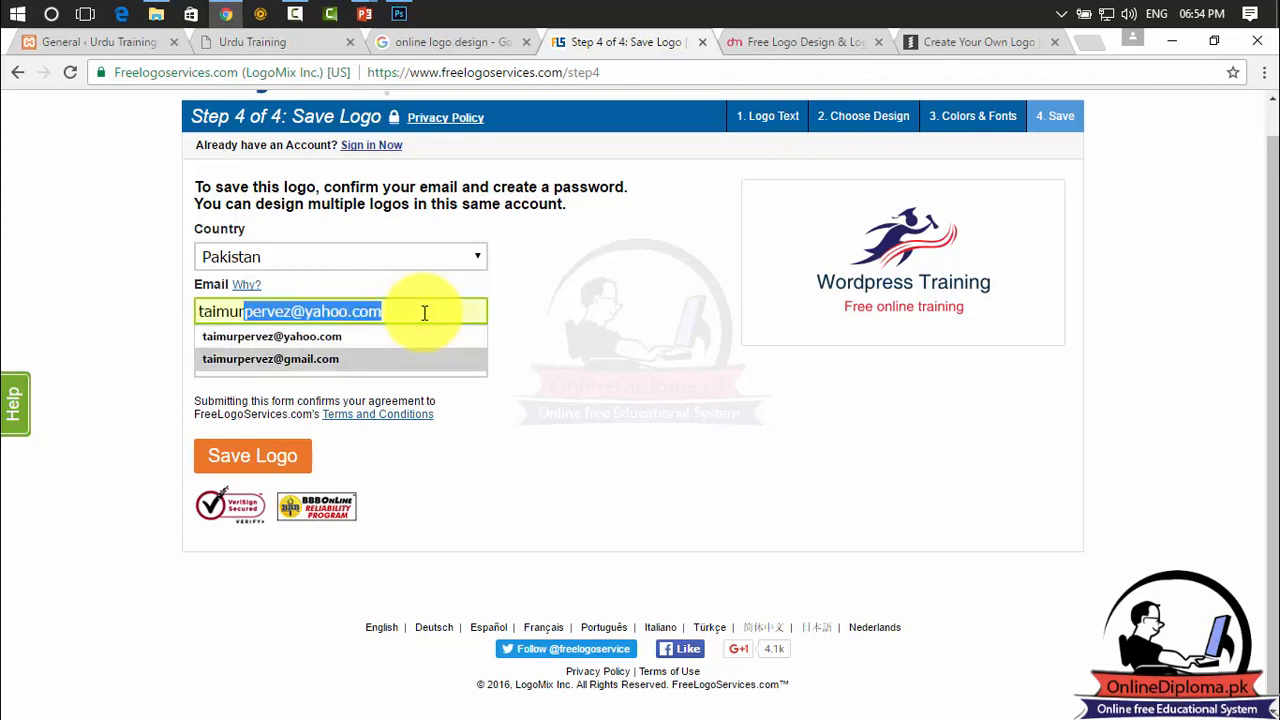
{"action": "key", "text": "Down"}
{"action": "key", "text": "Return"}
Step: Enter the account password and save the logo, retyping the password after the mismatch error
{"action": "left_click", "coordinate": [342, 365]}
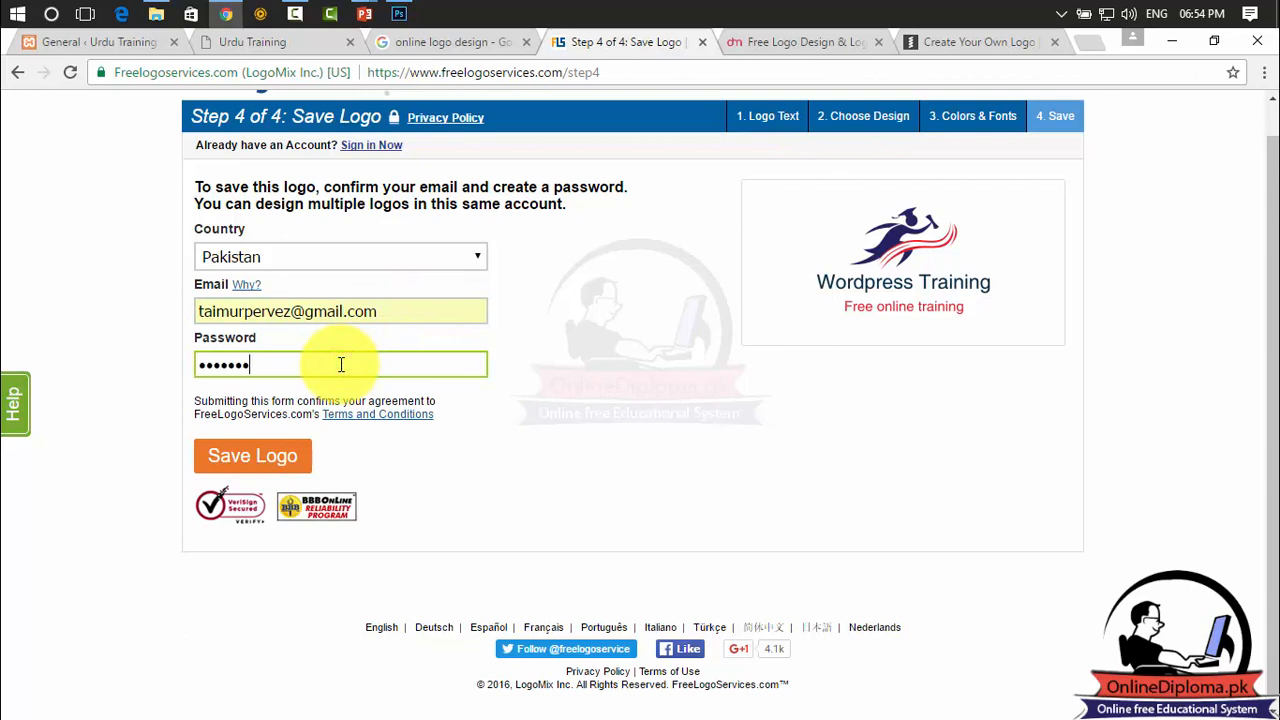
{"action": "left_click", "coordinate": [290, 452]}
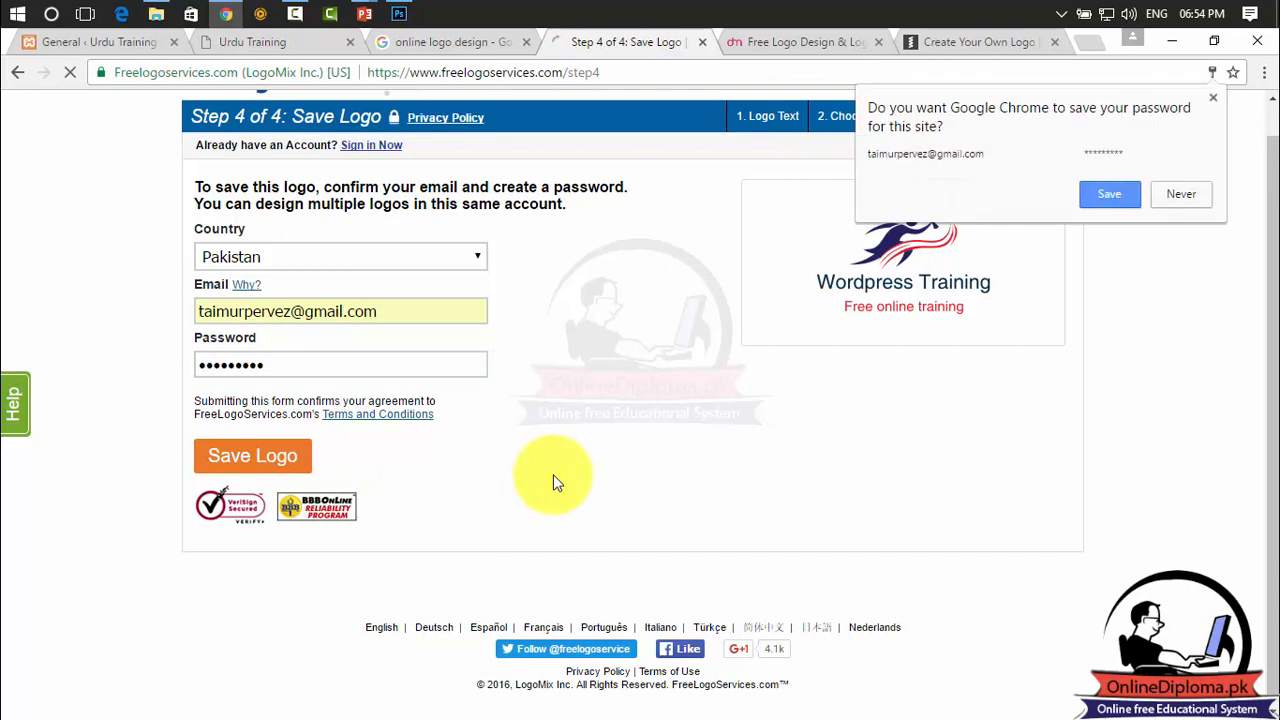
{"action": "left_click", "coordinate": [1114, 197]}
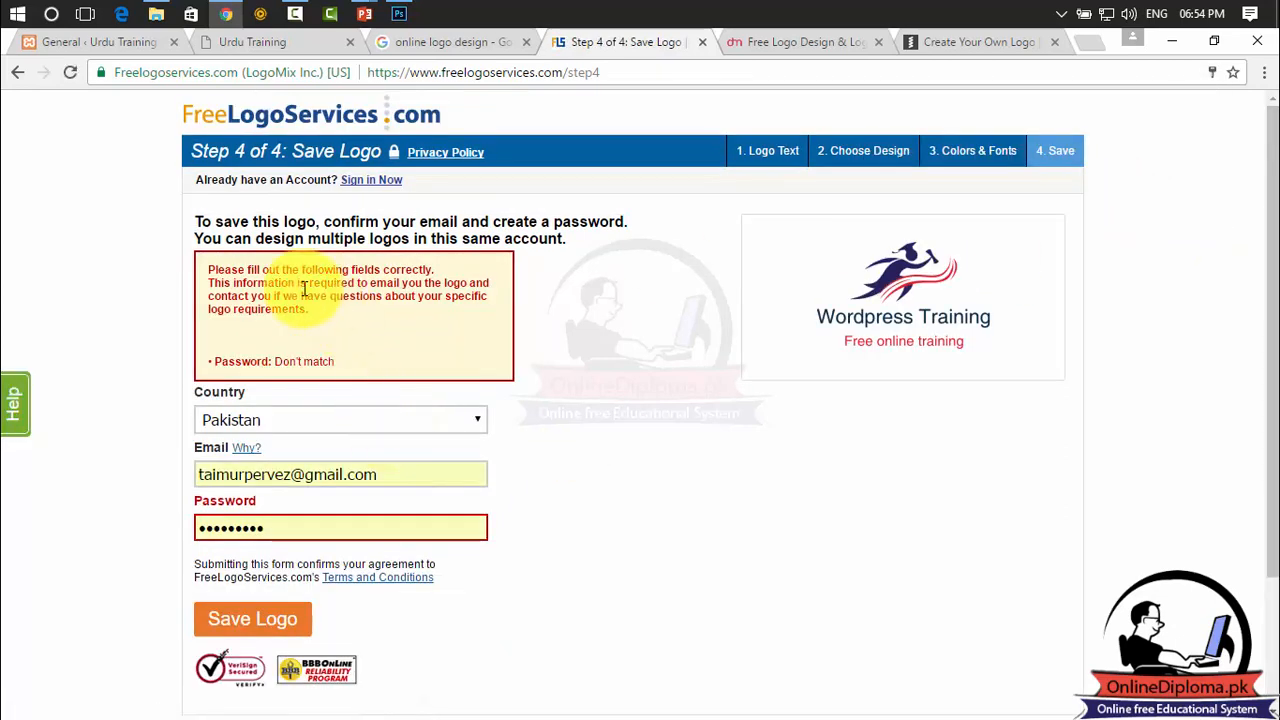
{"action": "left_click", "coordinate": [293, 524]}
{"action": "key", "text": "ctrl+a"}
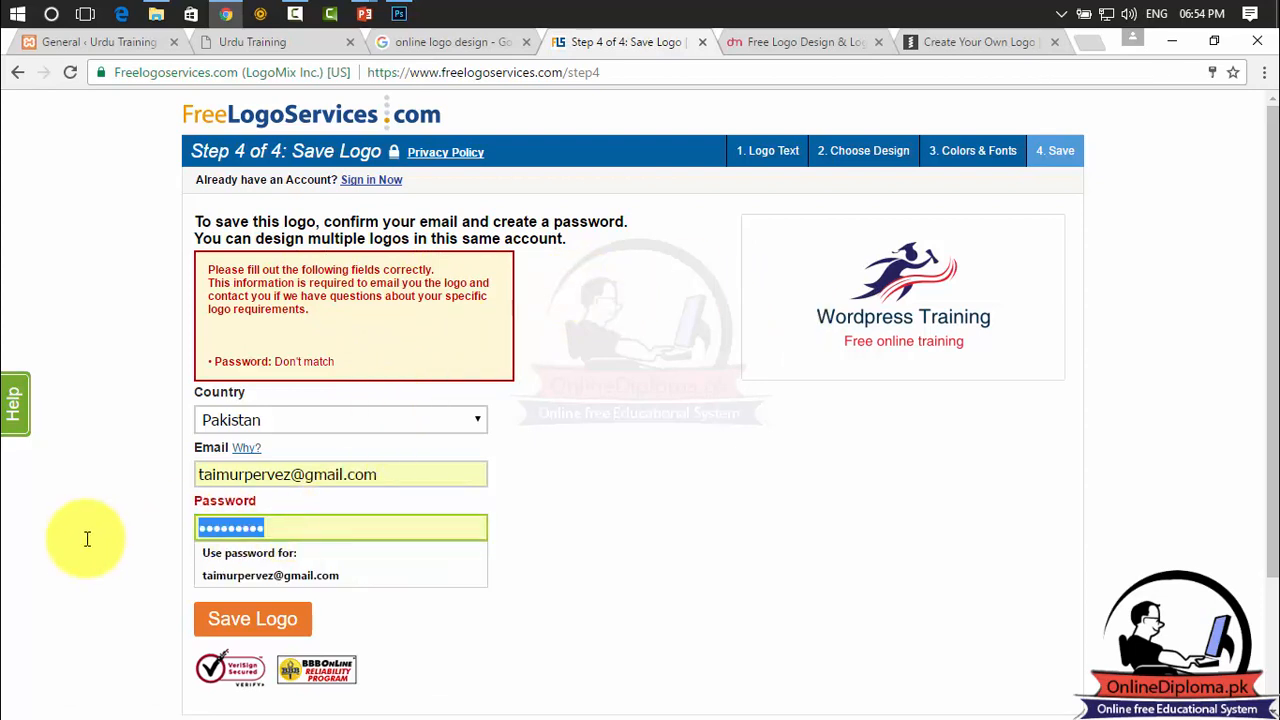
{"action": "type", "text": "••"}
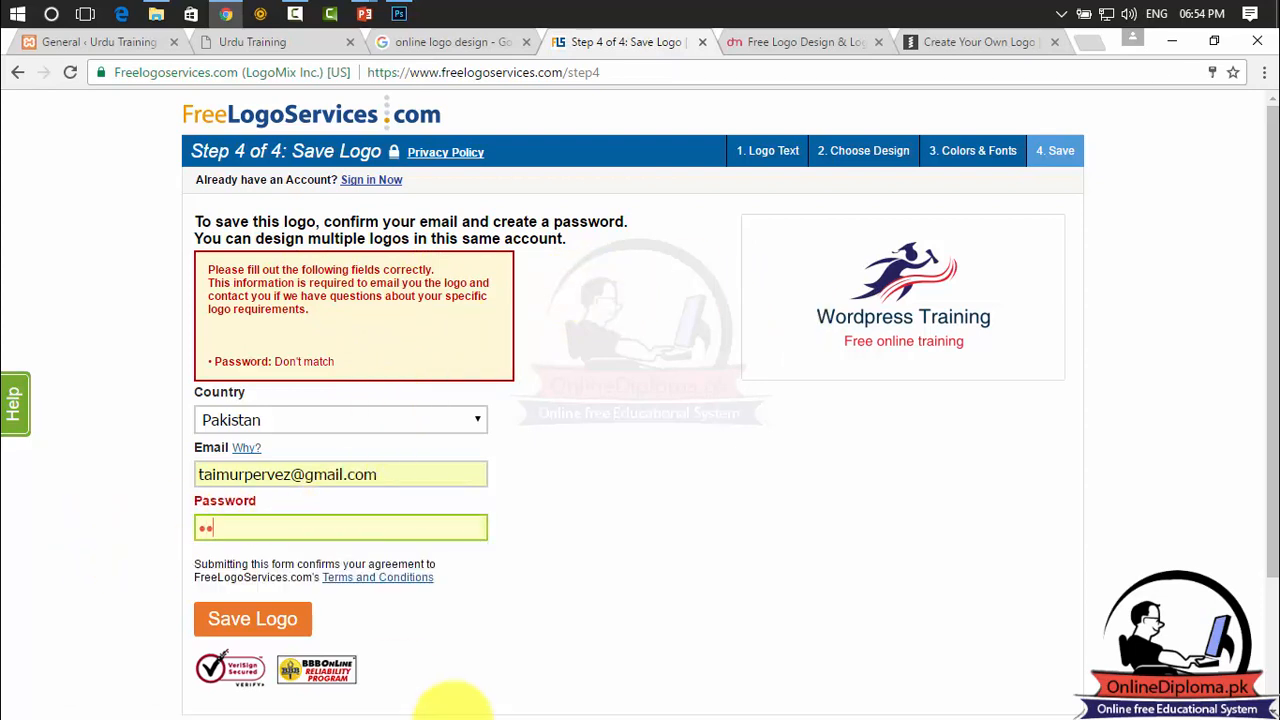
{"action": "type", "text": "••"}
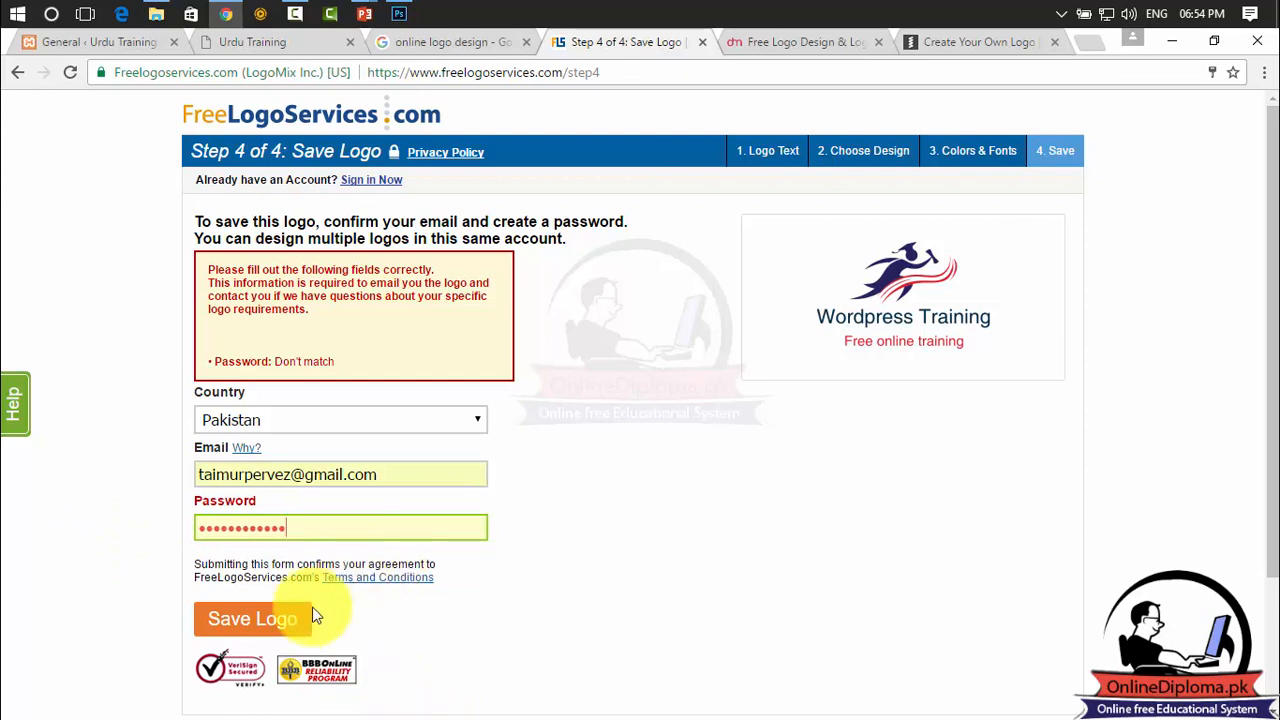
{"action": "left_click", "coordinate": [292, 622]}
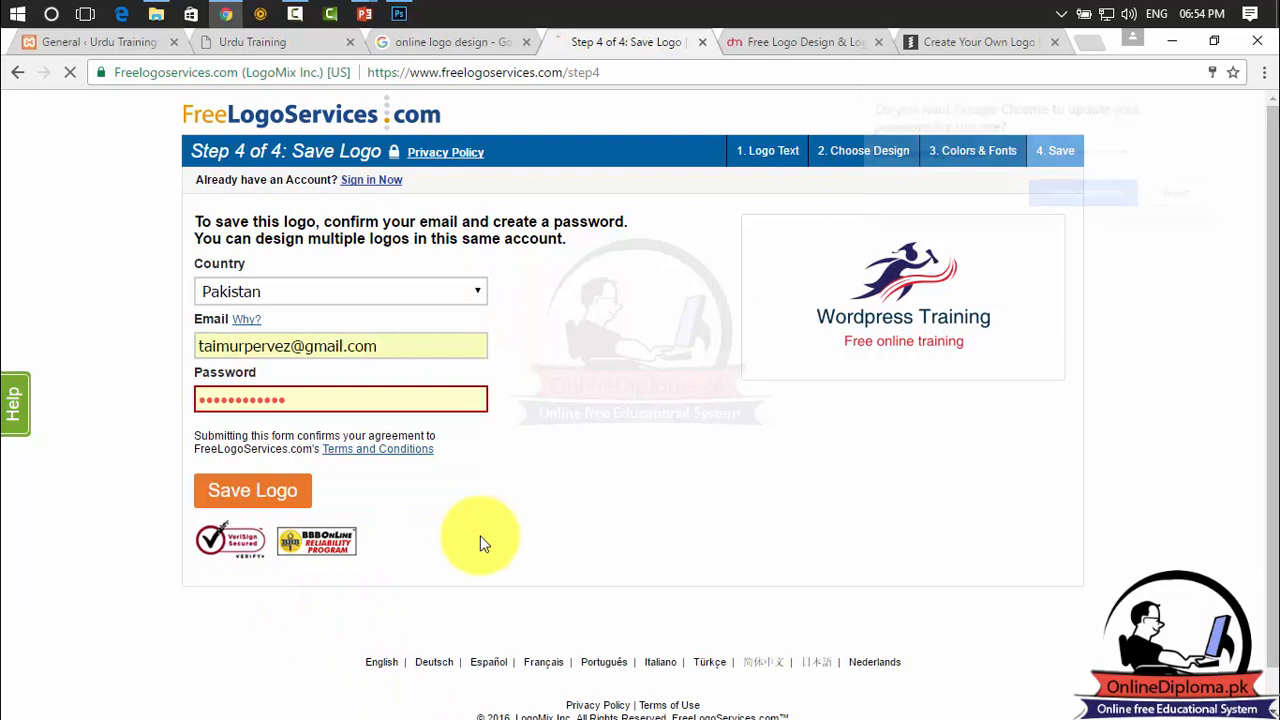
{"action": "left_click", "coordinate": [1080, 200]}
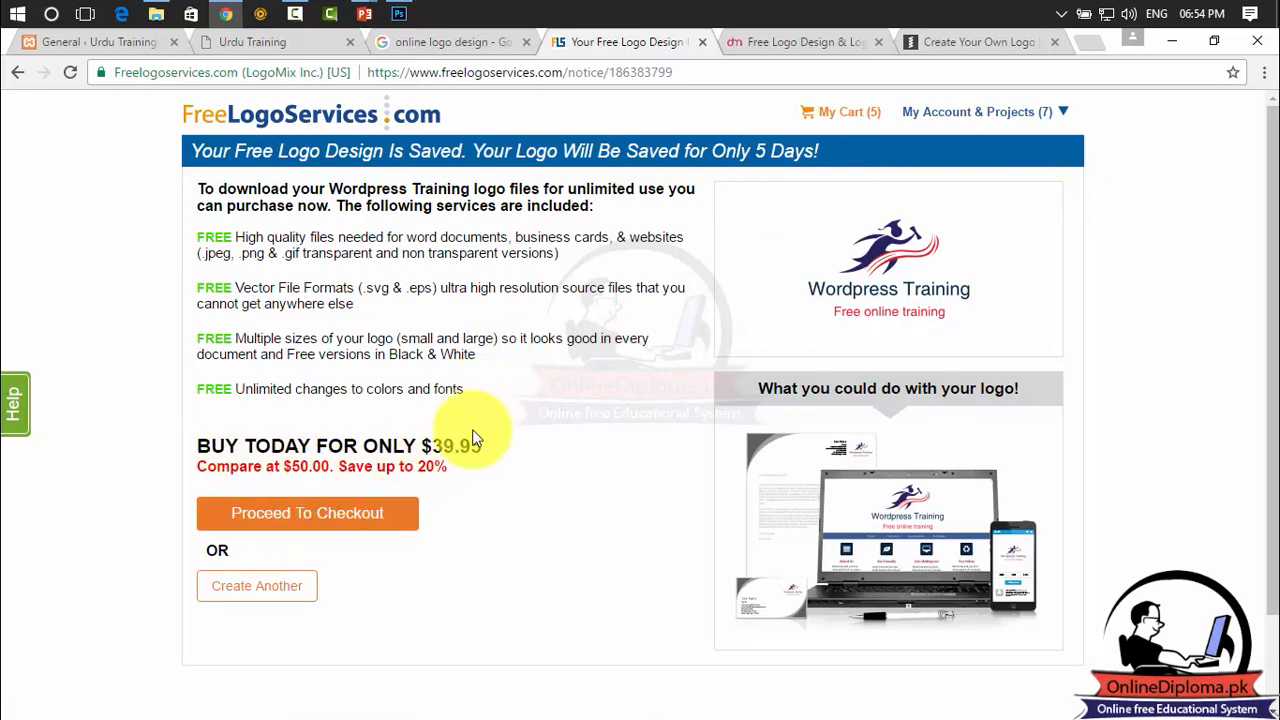
Step: Highlight the $39.95 full-files price offer on the confirmation page
{"action": "left_click_drag", "start_coordinate": [484, 448], "coordinate": [186, 451]}
{"action": "left_click", "coordinate": [428, 497]}
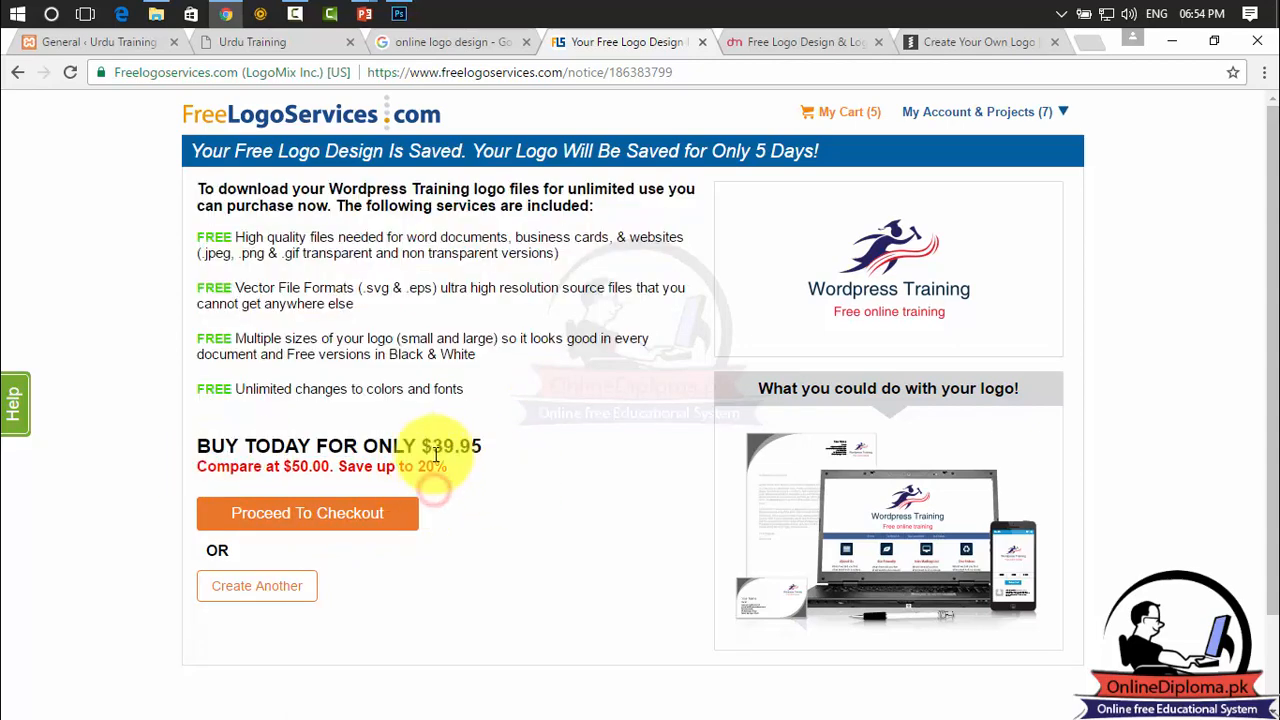
{"action": "left_click_drag", "start_coordinate": [490, 442], "coordinate": [200, 456]}
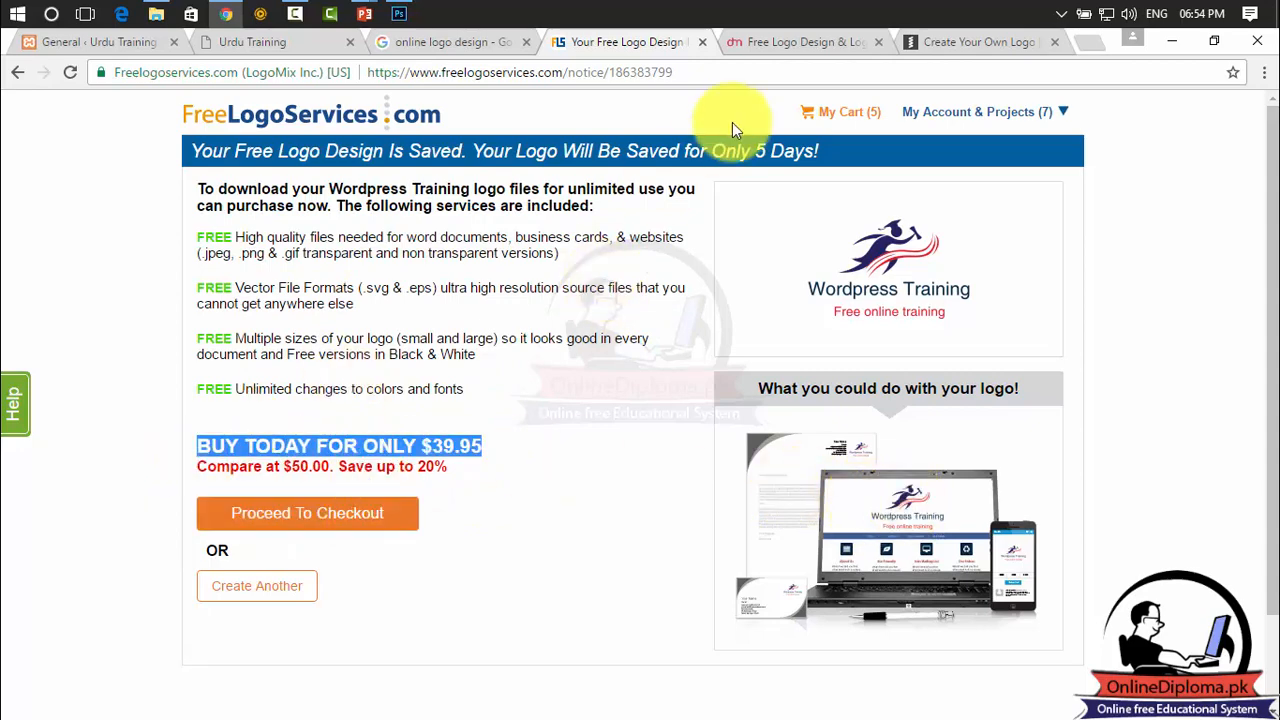
Step: Close the old tab and request DesignMantic designs for 'Wordpress training' in Childcare & Education
{"action": "left_click", "coordinate": [703, 45]}
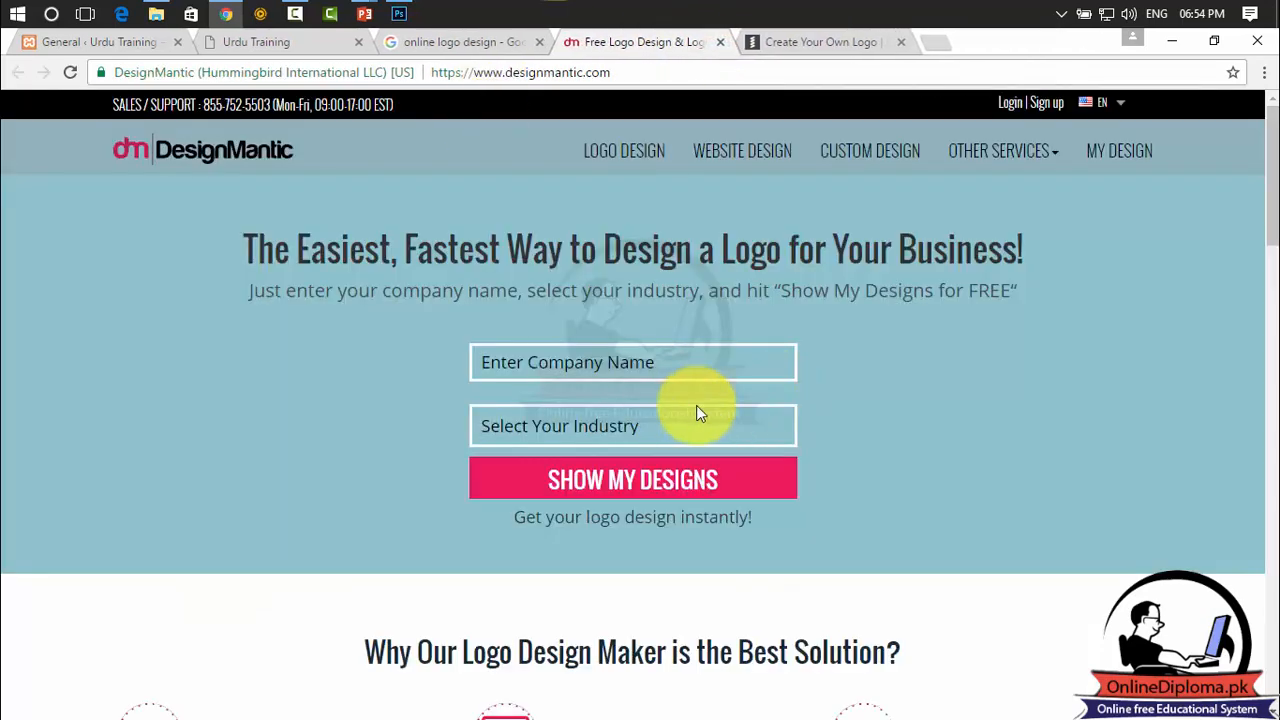
{"action": "left_click", "coordinate": [657, 372]}
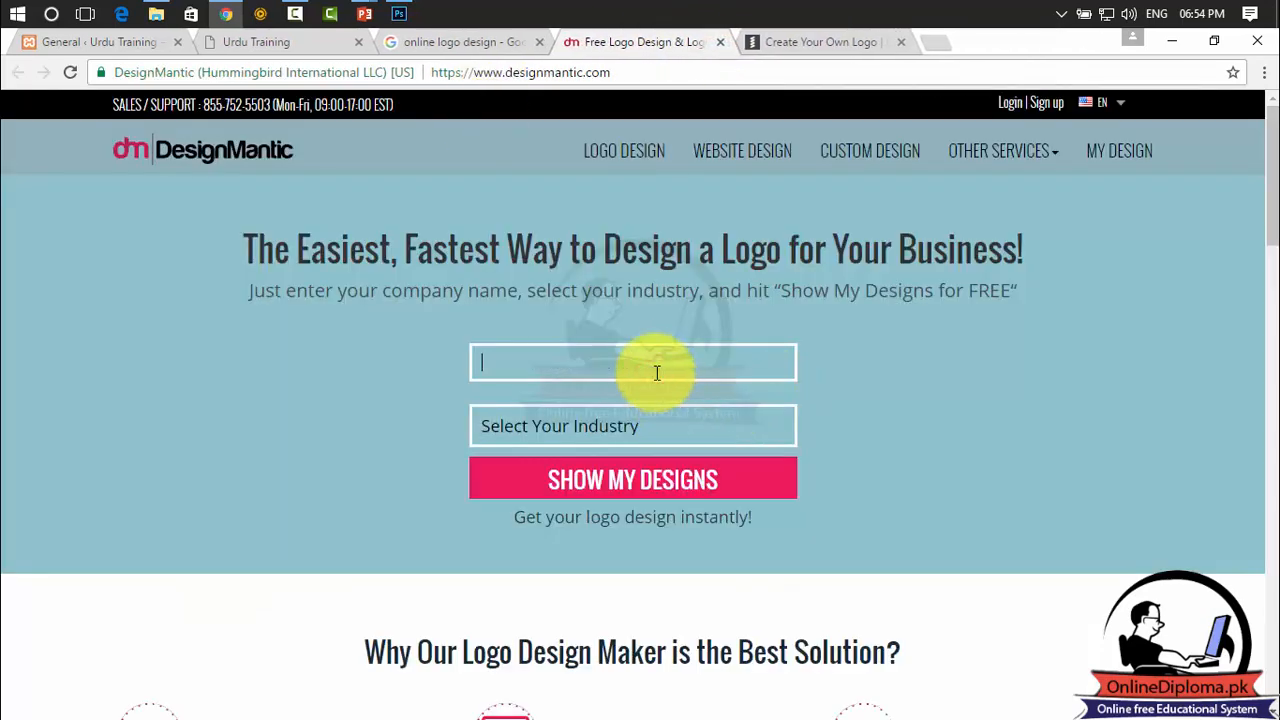
{"action": "type", "text": "Wordpress training"}
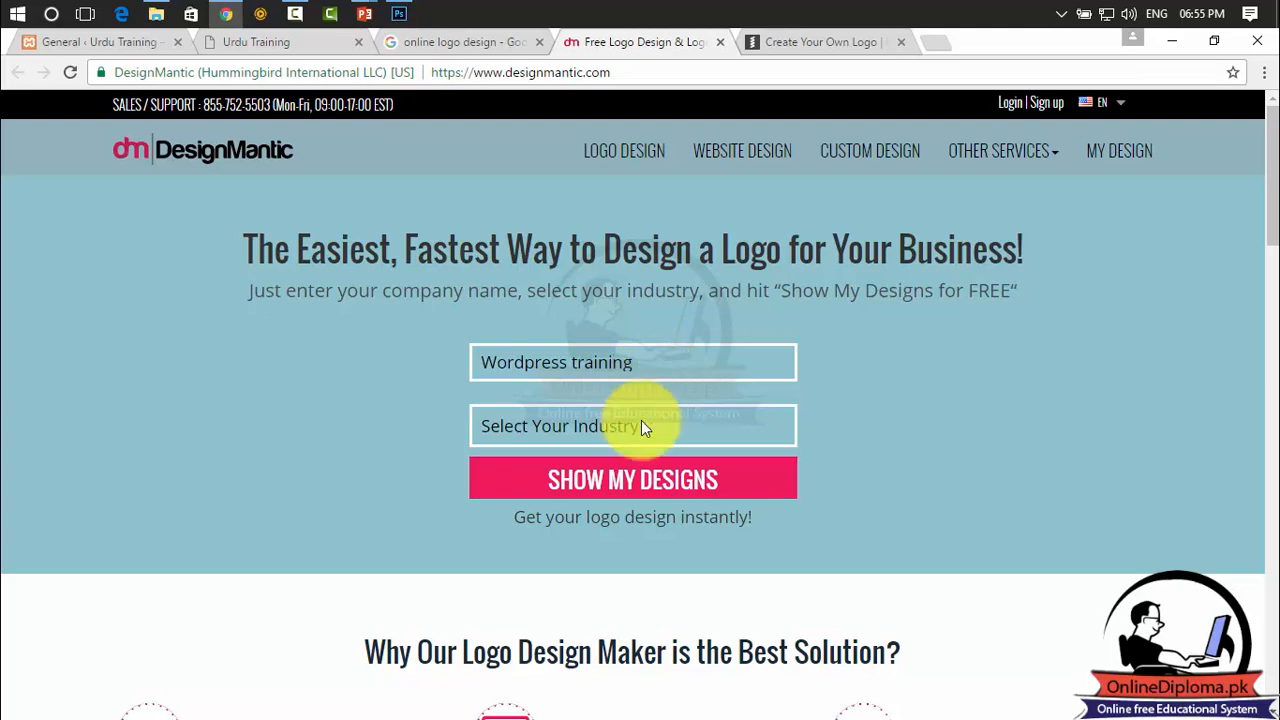
{"action": "left_click", "coordinate": [623, 440]}
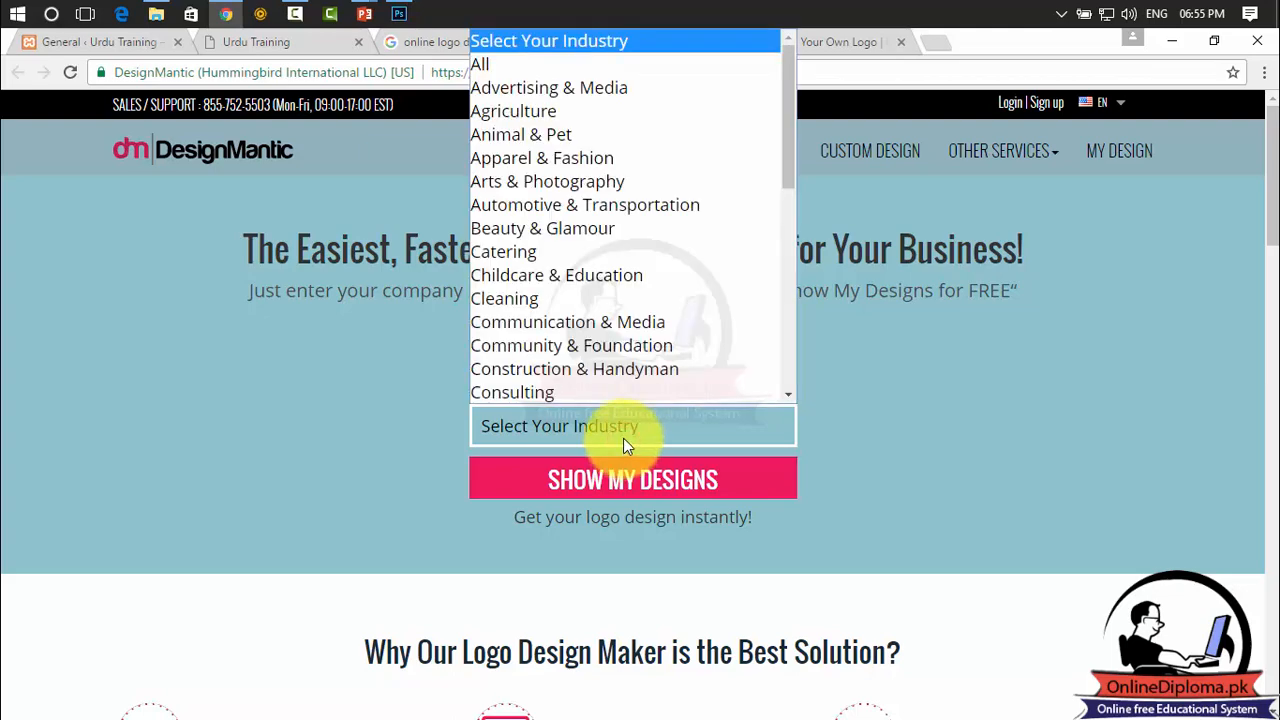
{"action": "left_click", "coordinate": [590, 276]}
{"action": "left_click", "coordinate": [583, 474]}
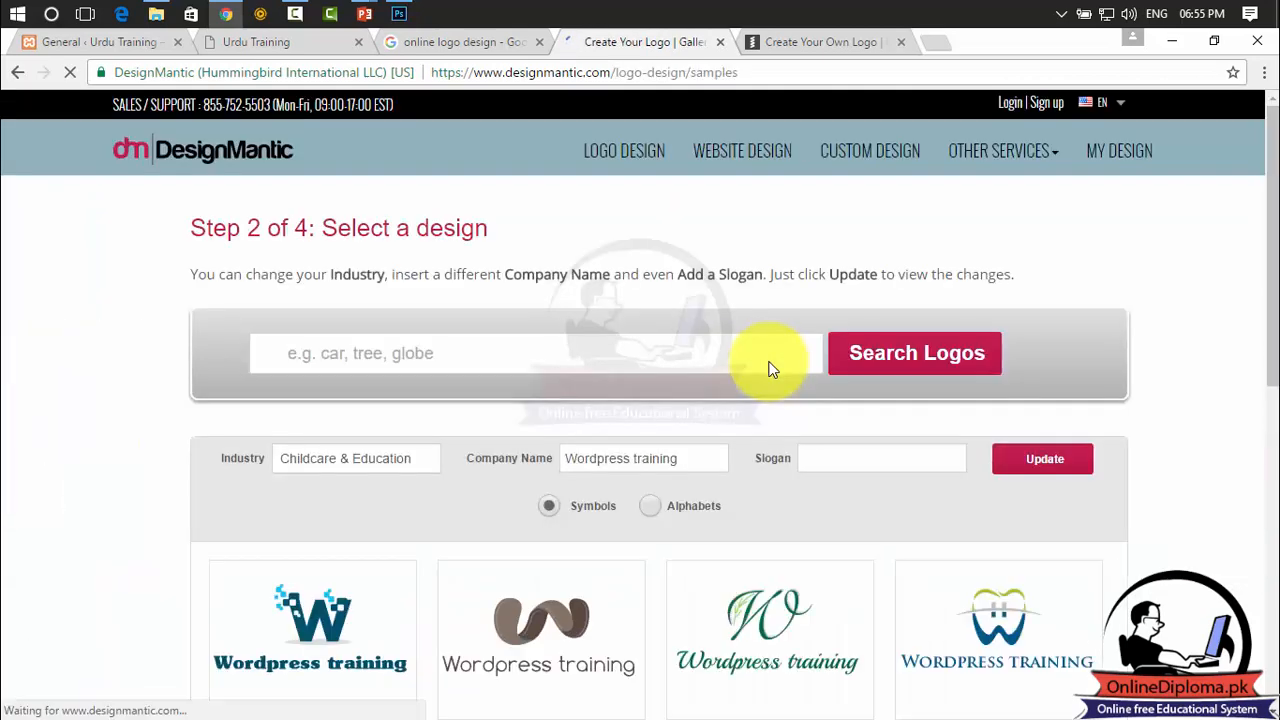
Step: Scroll through the Wordpress training samples and move to page 2 of the gallery
{"action": "left_click_drag", "start_coordinate": [1268, 229], "coordinate": [1260, 114]}
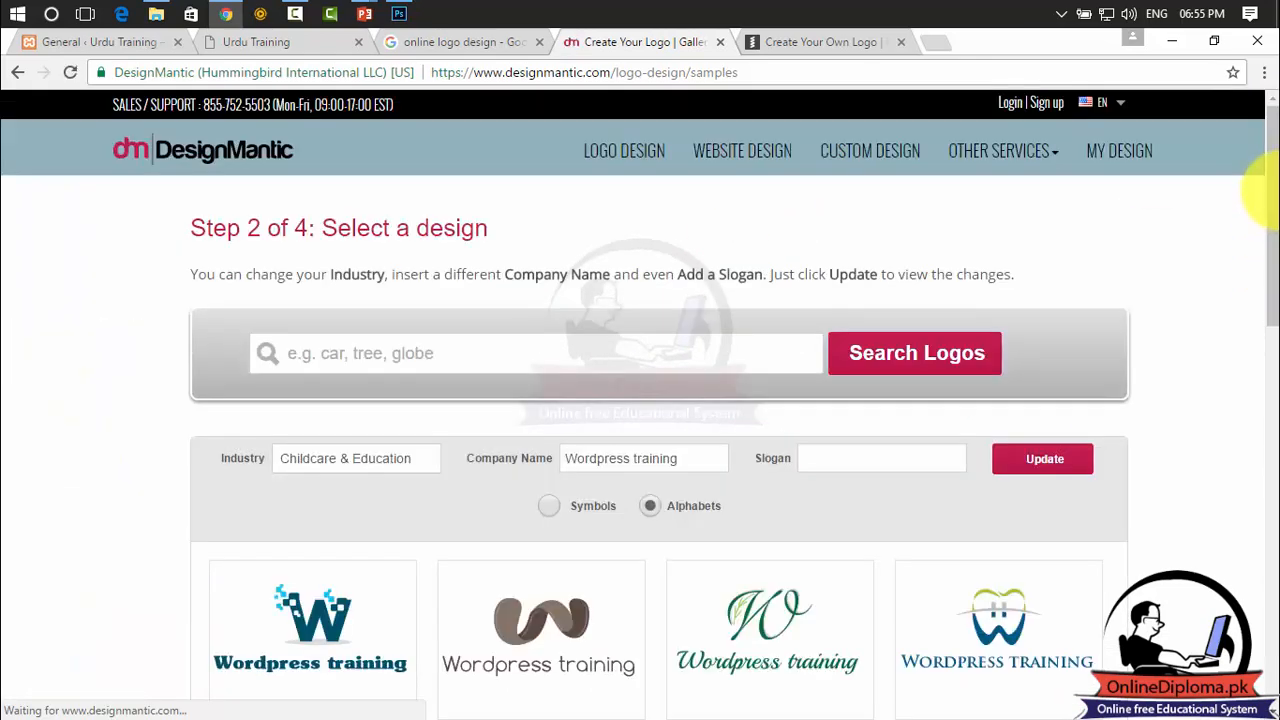
{"action": "left_click_drag", "start_coordinate": [1268, 192], "coordinate": [1276, 460]}
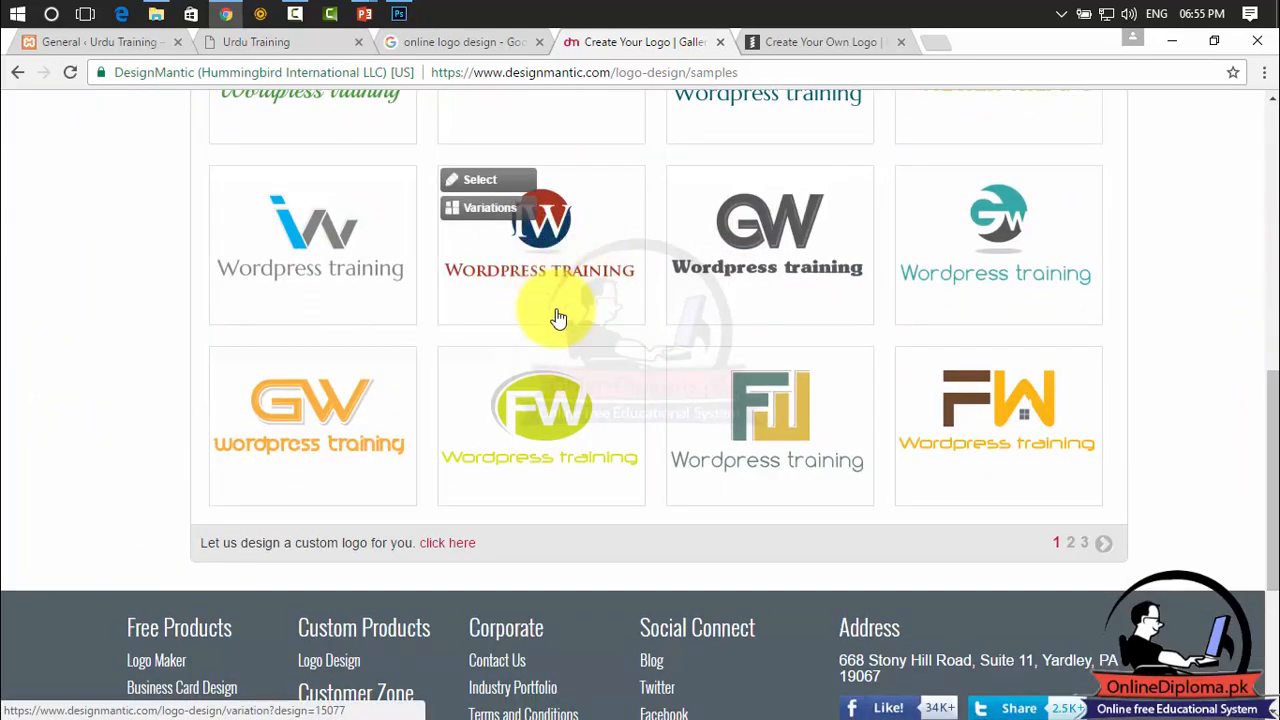
{"action": "mouse_move", "coordinate": [701, 440]}
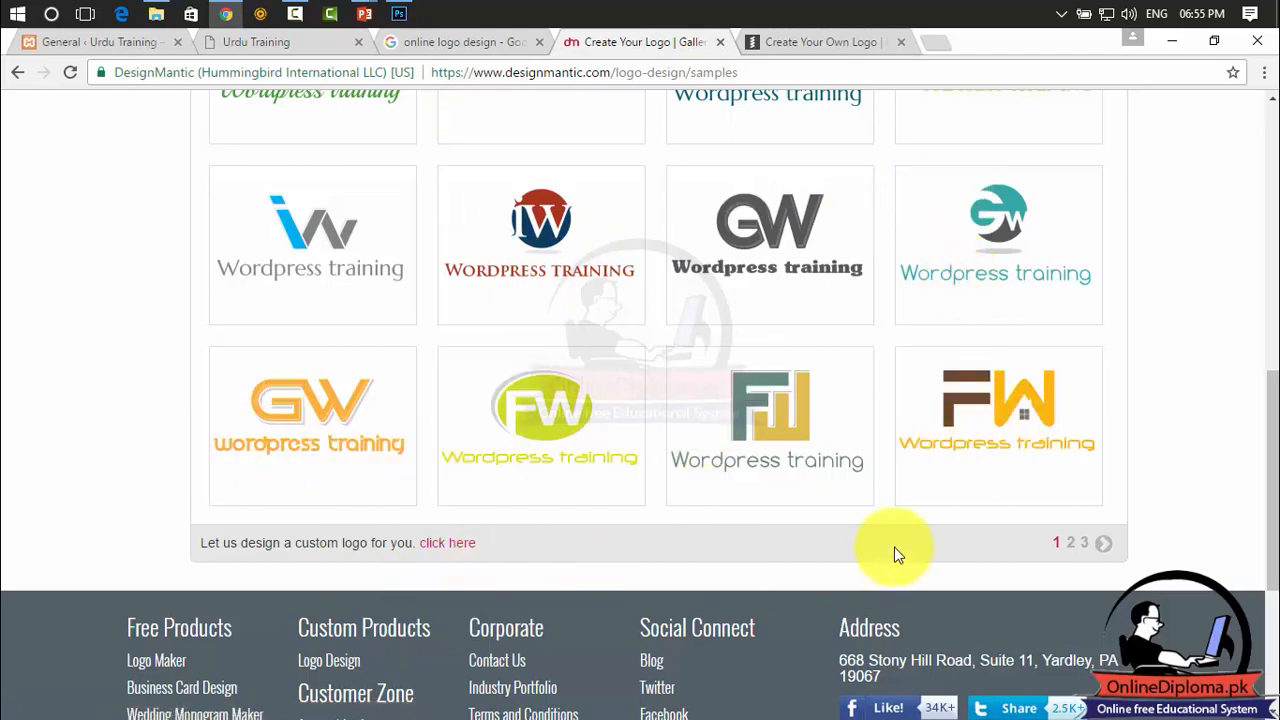
{"action": "left_click", "coordinate": [1070, 542]}
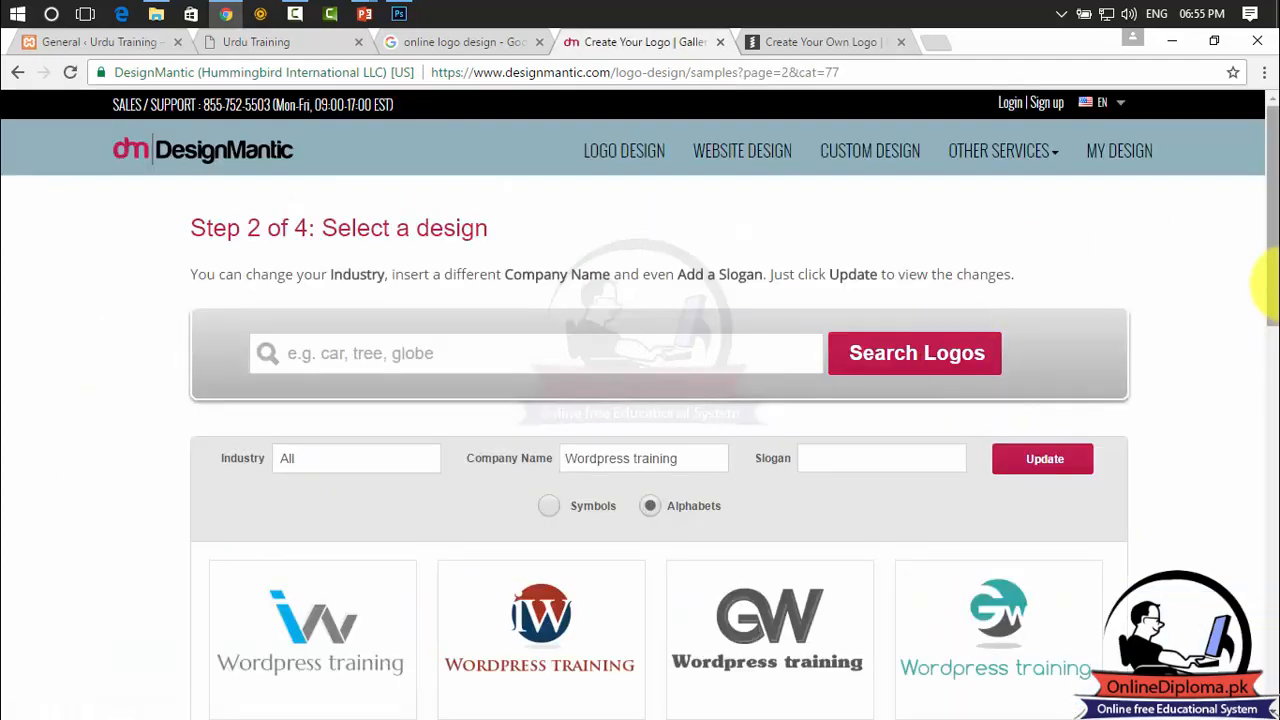
{"action": "left_click_drag", "start_coordinate": [1276, 202], "coordinate": [1257, 177]}
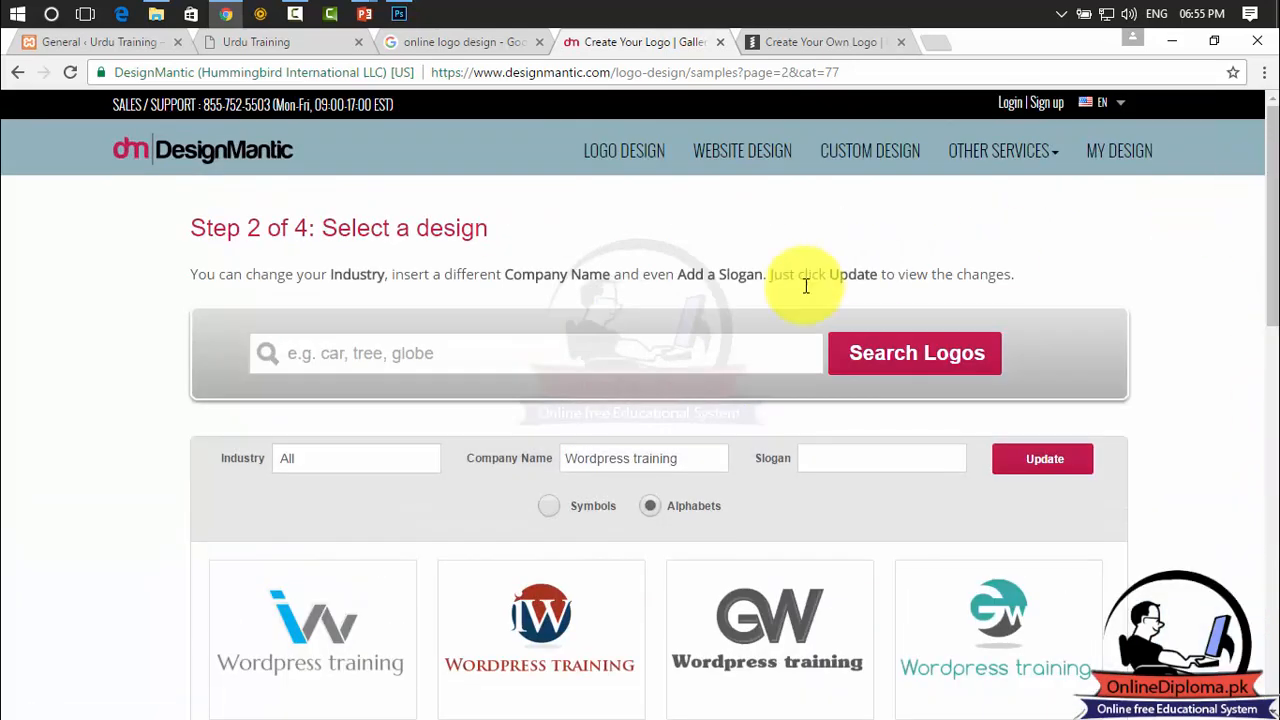
Step: Switch the gallery to symbol logos and browse pages 2 and 3
{"action": "left_click", "coordinate": [553, 505]}
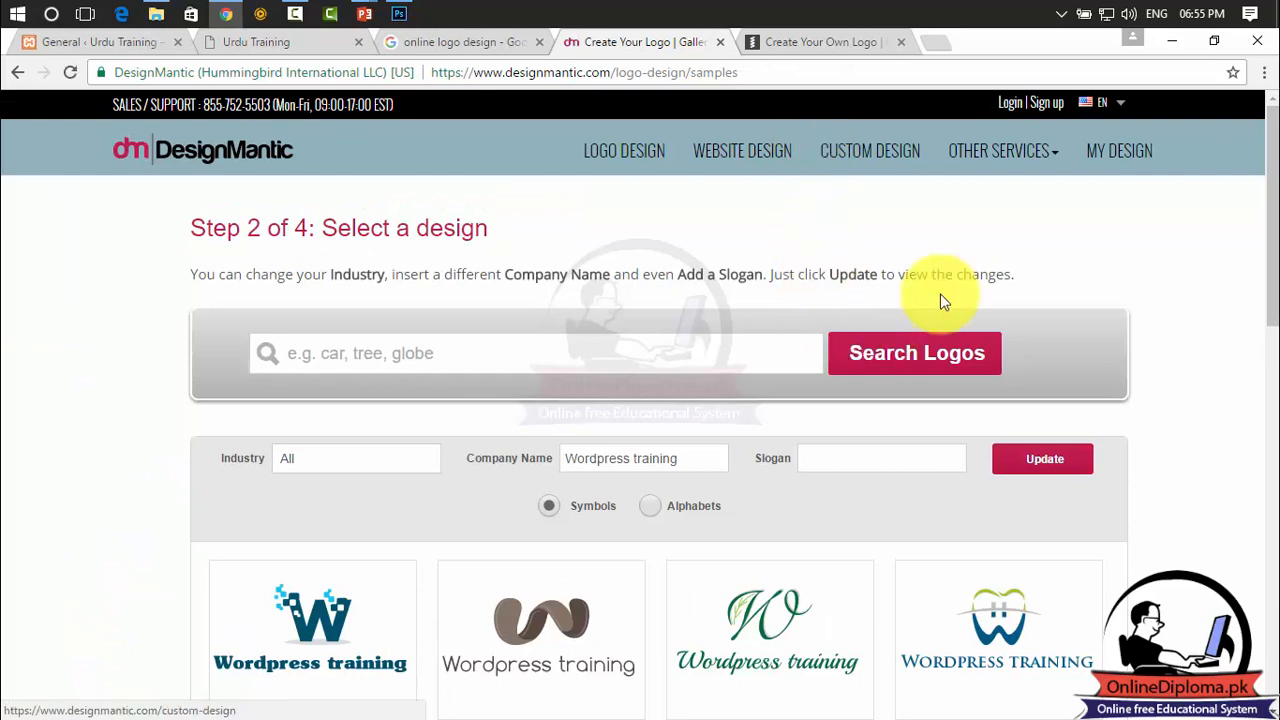
{"action": "left_click_drag", "start_coordinate": [1272, 171], "coordinate": [1272, 441]}
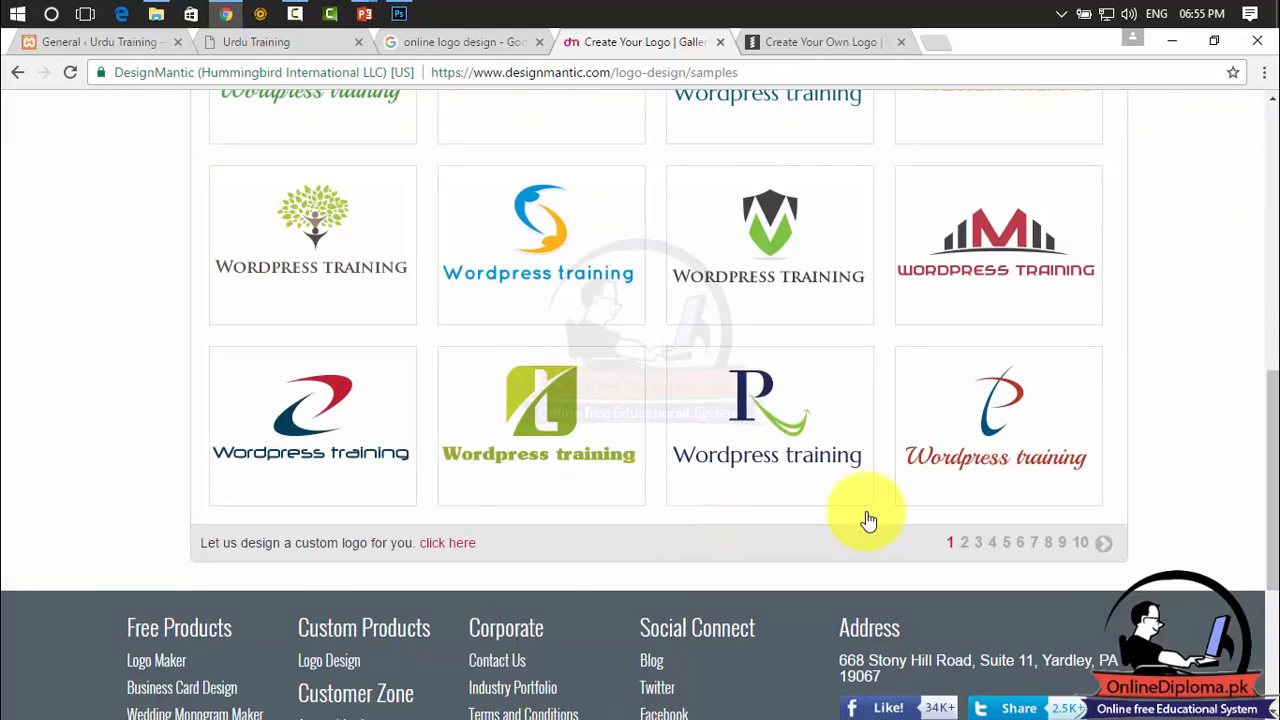
{"action": "left_click", "coordinate": [964, 542]}
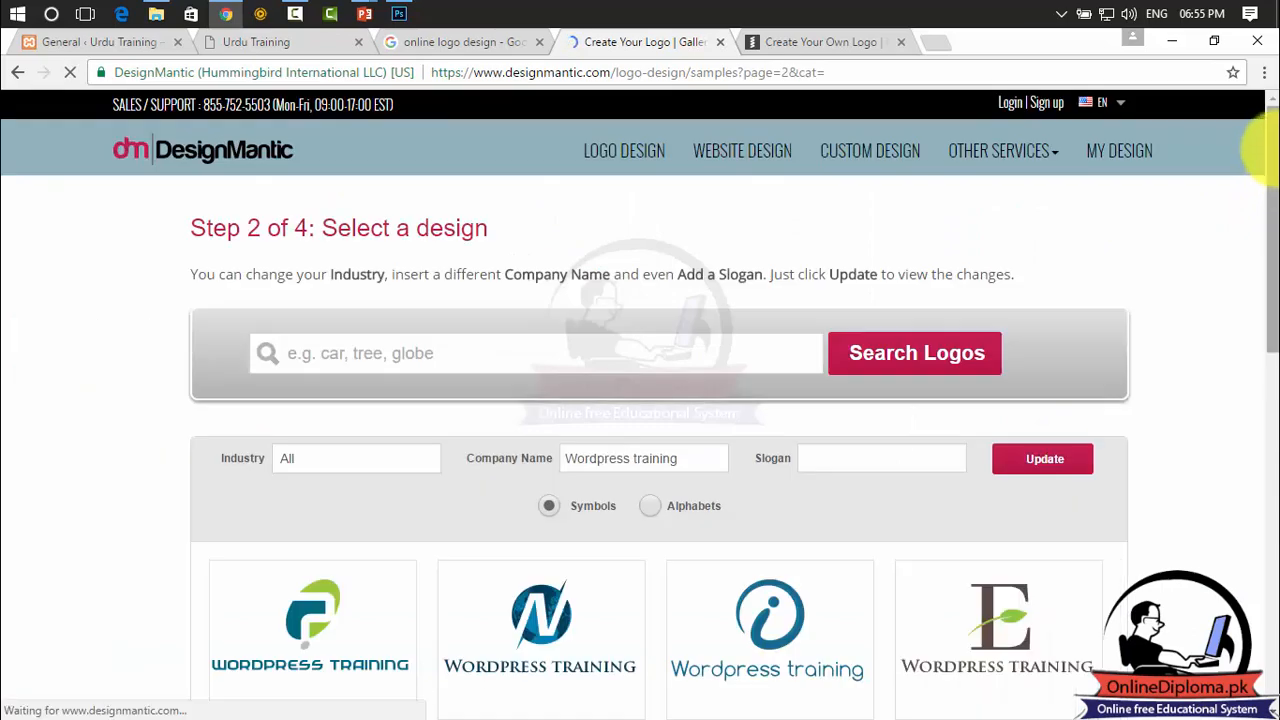
{"action": "left_click_drag", "start_coordinate": [1270, 177], "coordinate": [1251, 471]}
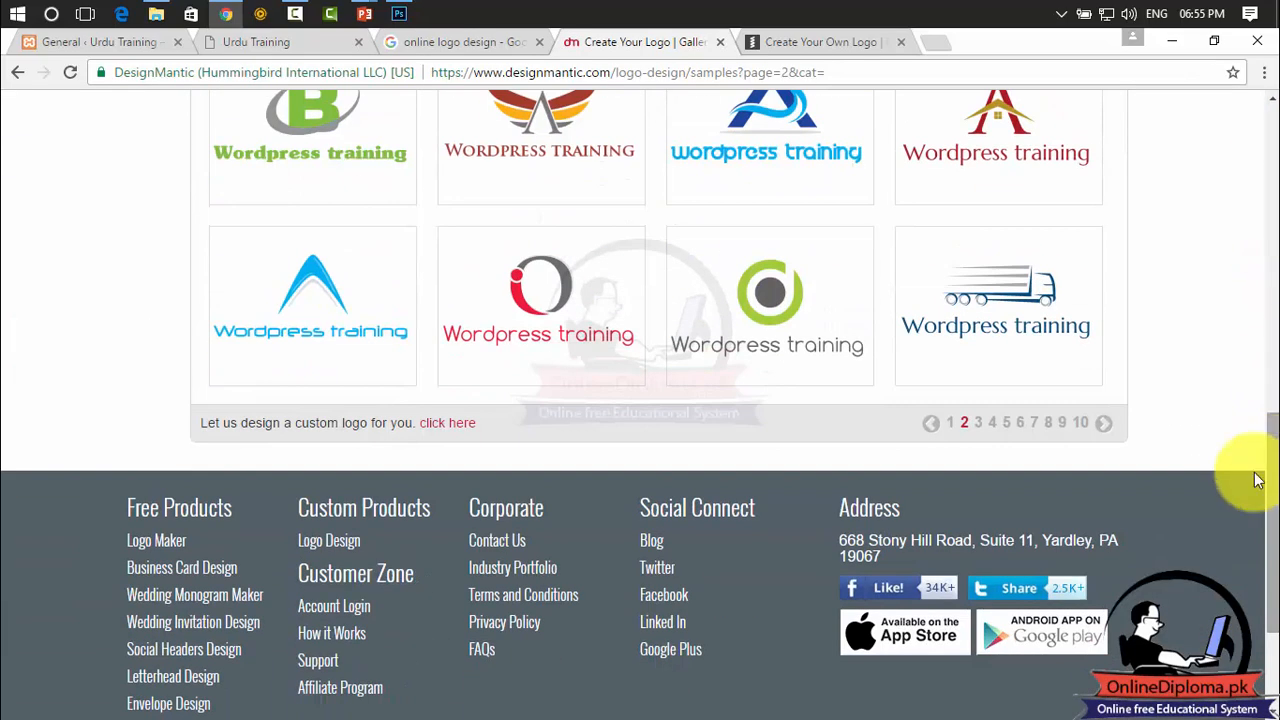
{"action": "left_click", "coordinate": [982, 423]}
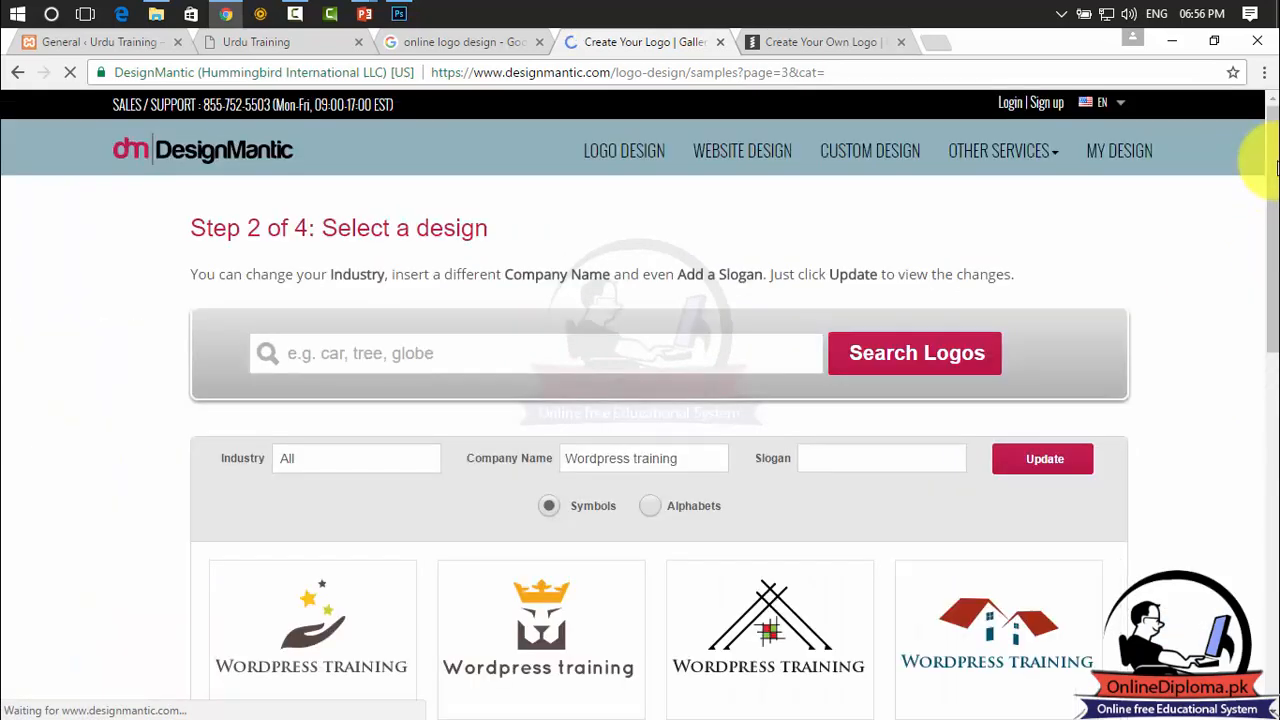
{"action": "left_click_drag", "start_coordinate": [1266, 157], "coordinate": [1268, 450]}
{"action": "scroll", "coordinate": [1268, 340], "scroll_direction": "down", "scroll_amount": 2}
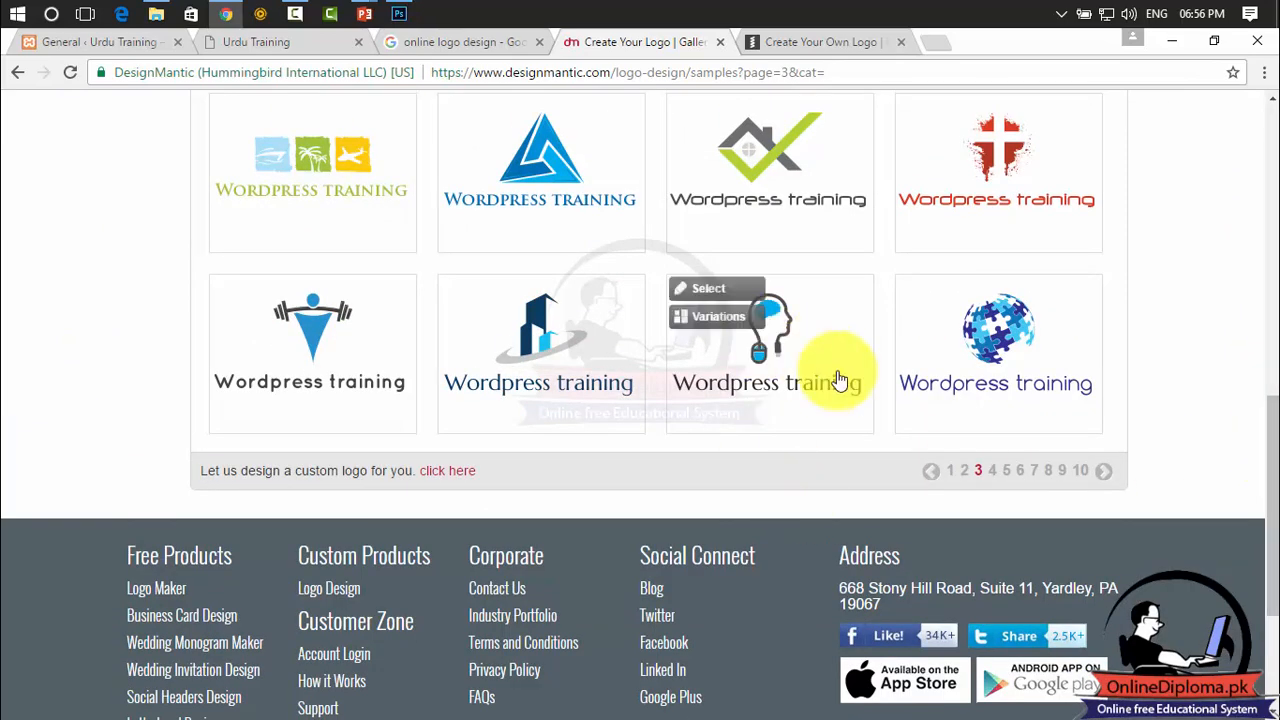
Step: Close DesignMantic and enter 'WordPress Training' as the GraphicSprings business name, then continue
{"action": "left_click", "coordinate": [721, 42]}
{"action": "left_click", "coordinate": [590, 403]}
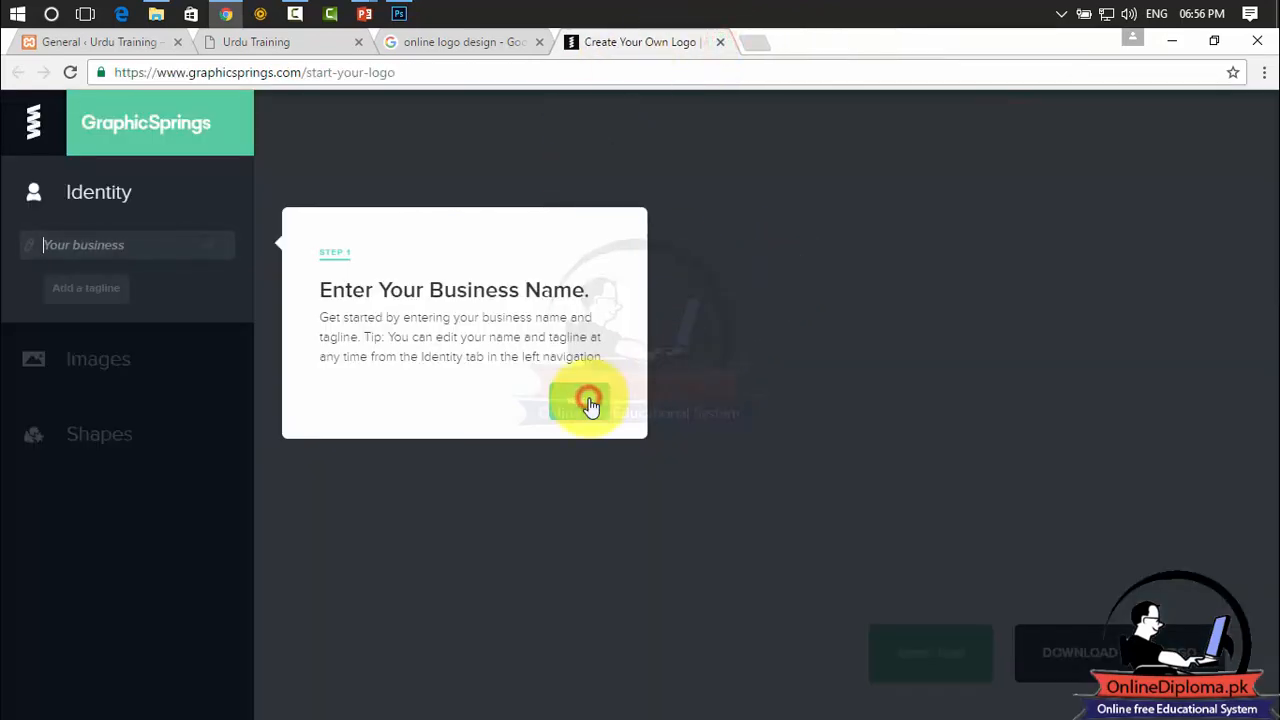
{"action": "left_click", "coordinate": [125, 242]}
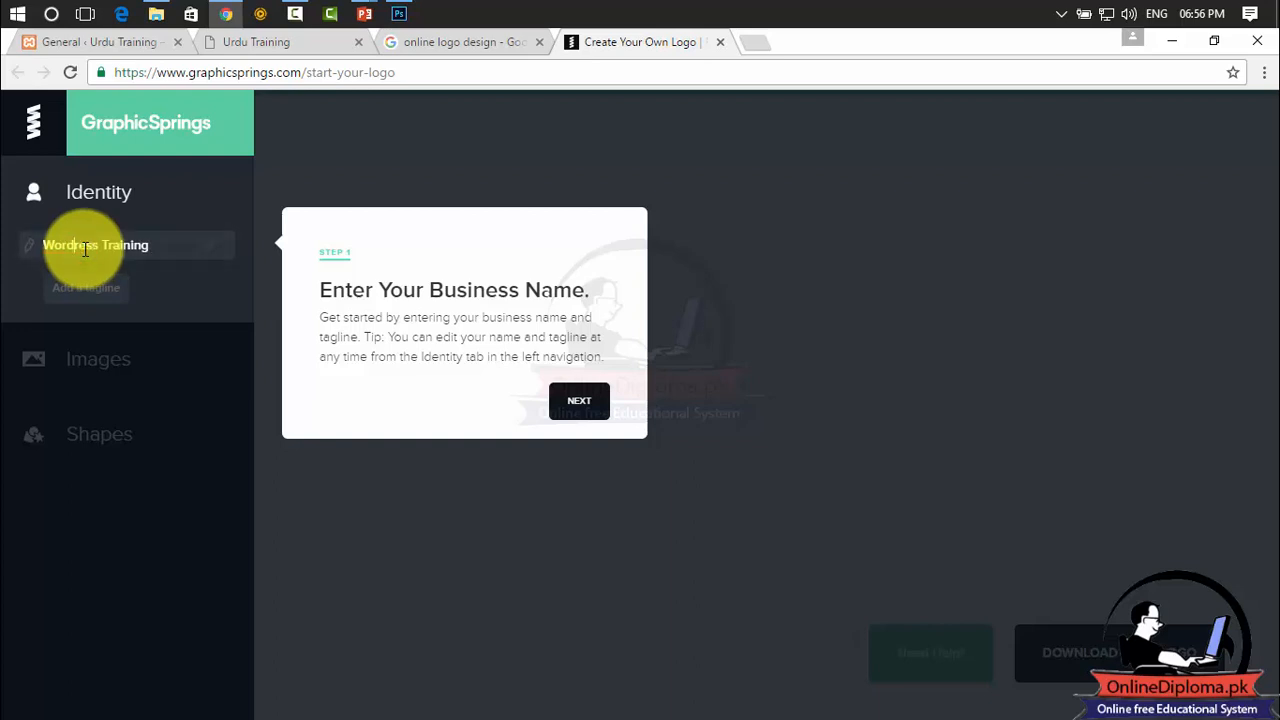
{"action": "left_click", "coordinate": [570, 400]}
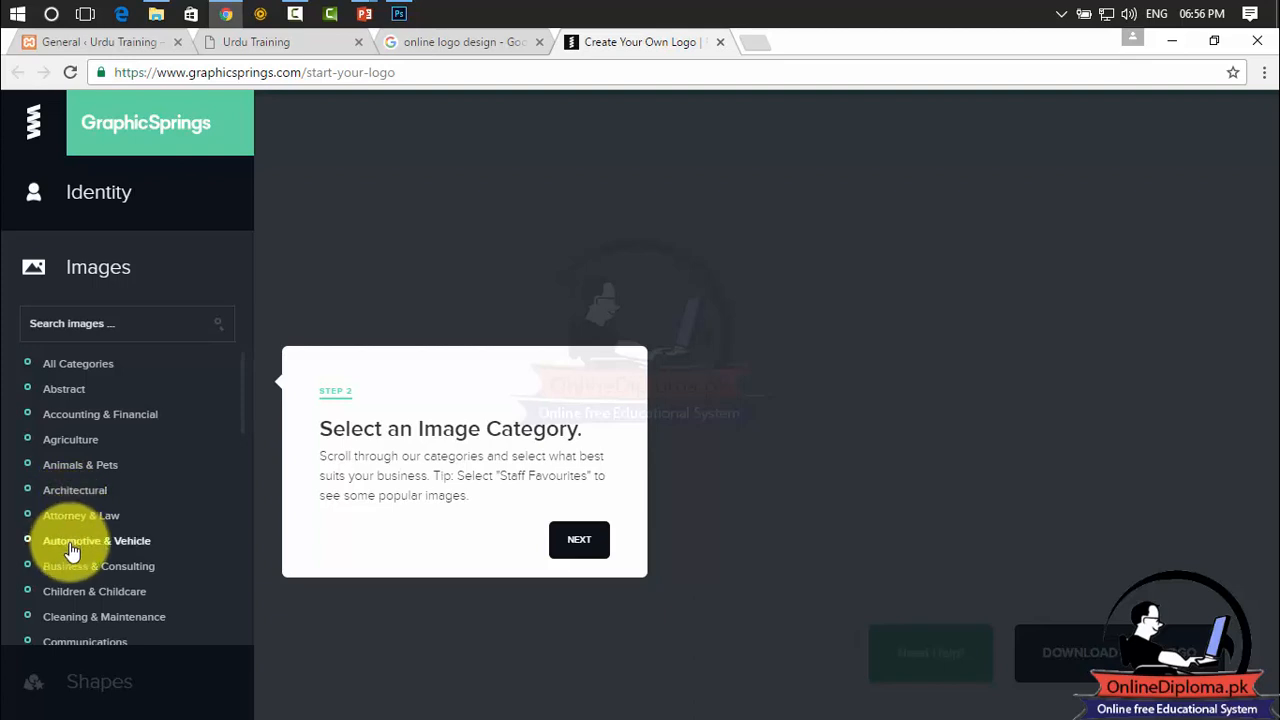
Step: Choose the green-and-blue figure logo from page 2 of the Children & Childcare category
{"action": "left_click", "coordinate": [100, 597]}
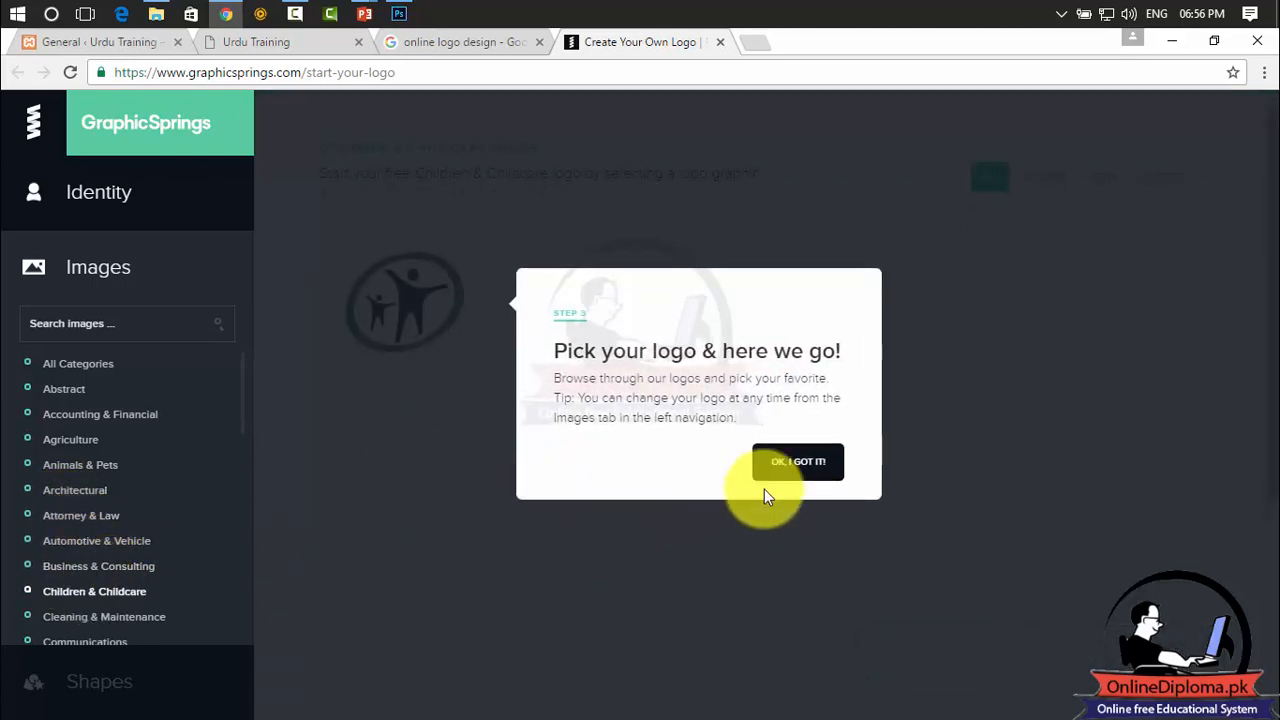
{"action": "left_click", "coordinate": [805, 463]}
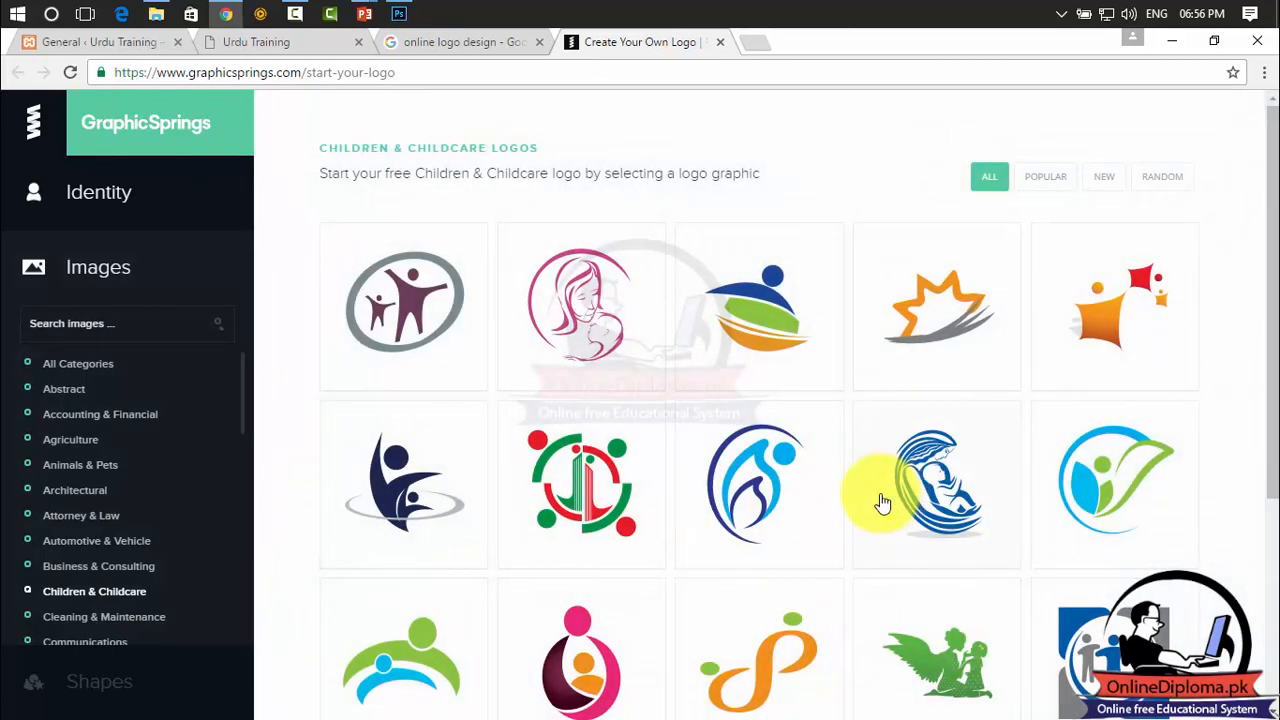
{"action": "left_click_drag", "start_coordinate": [1272, 243], "coordinate": [1260, 534]}
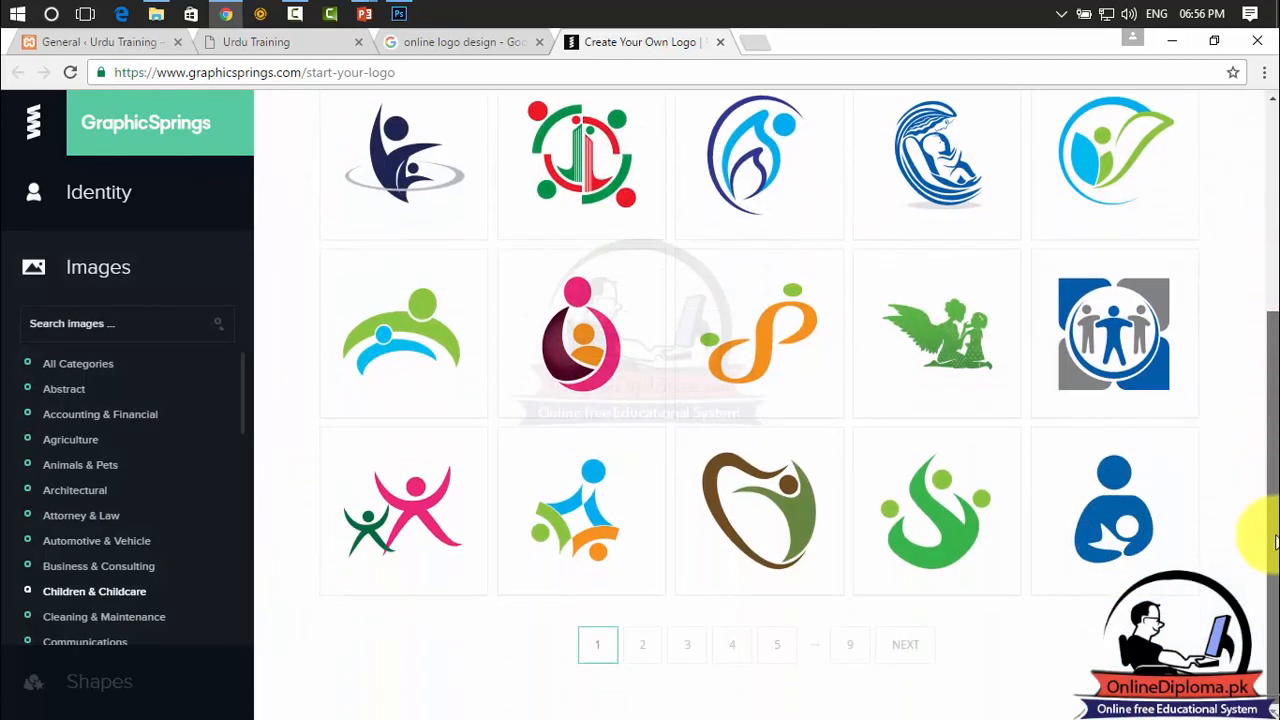
{"action": "left_click", "coordinate": [645, 652]}
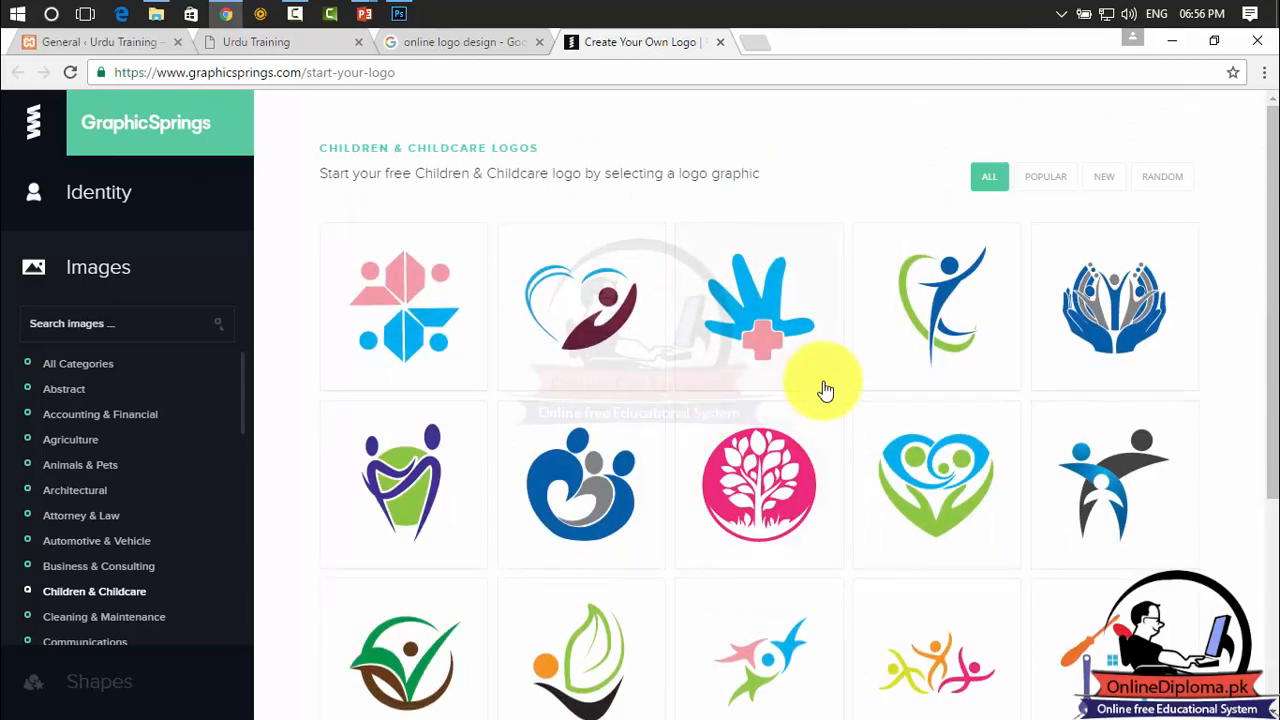
{"action": "left_click", "coordinate": [946, 323]}
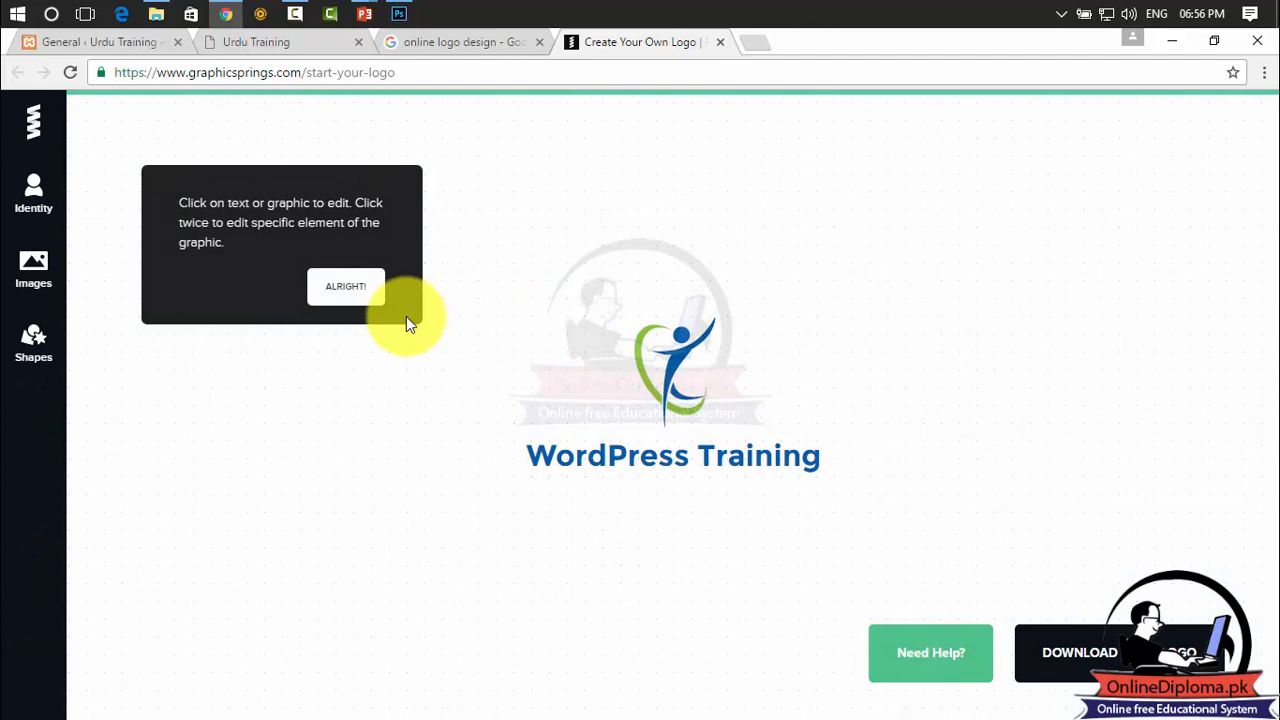
Step: Move the figure graphic down toward the text and shrink the WordPress Training text slightly
{"action": "left_click", "coordinate": [352, 288]}
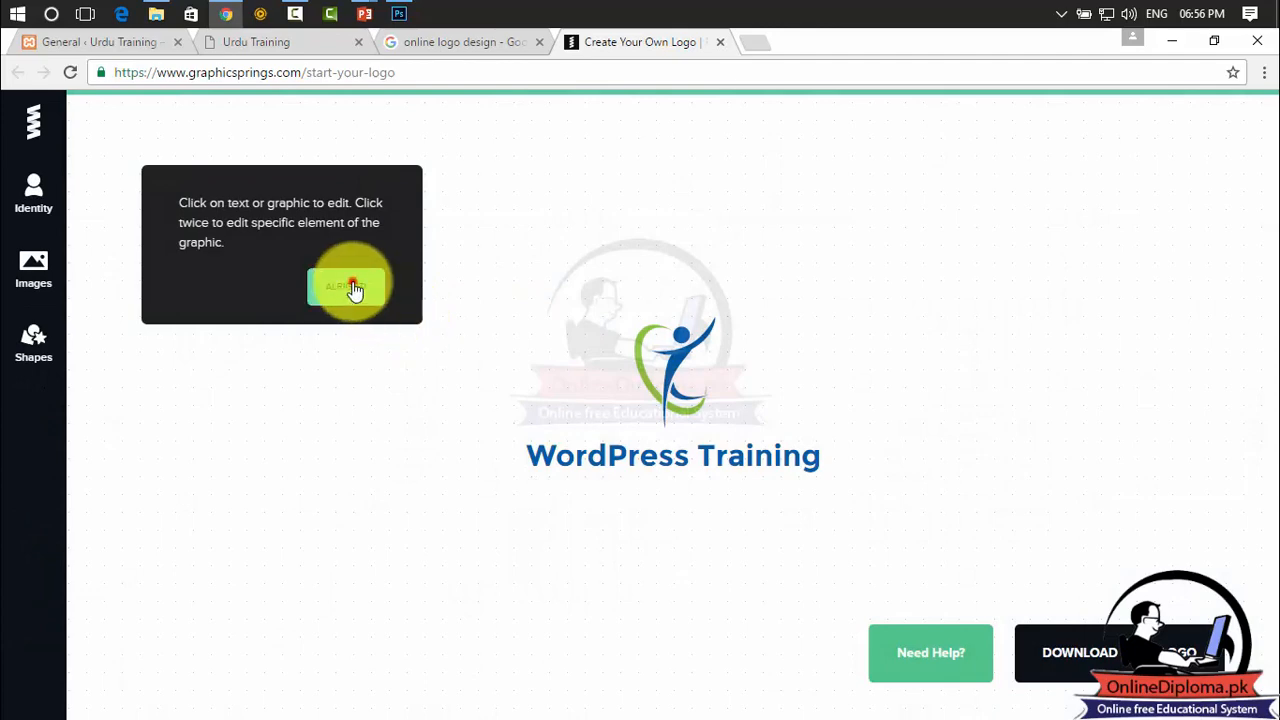
{"action": "left_click", "coordinate": [675, 380]}
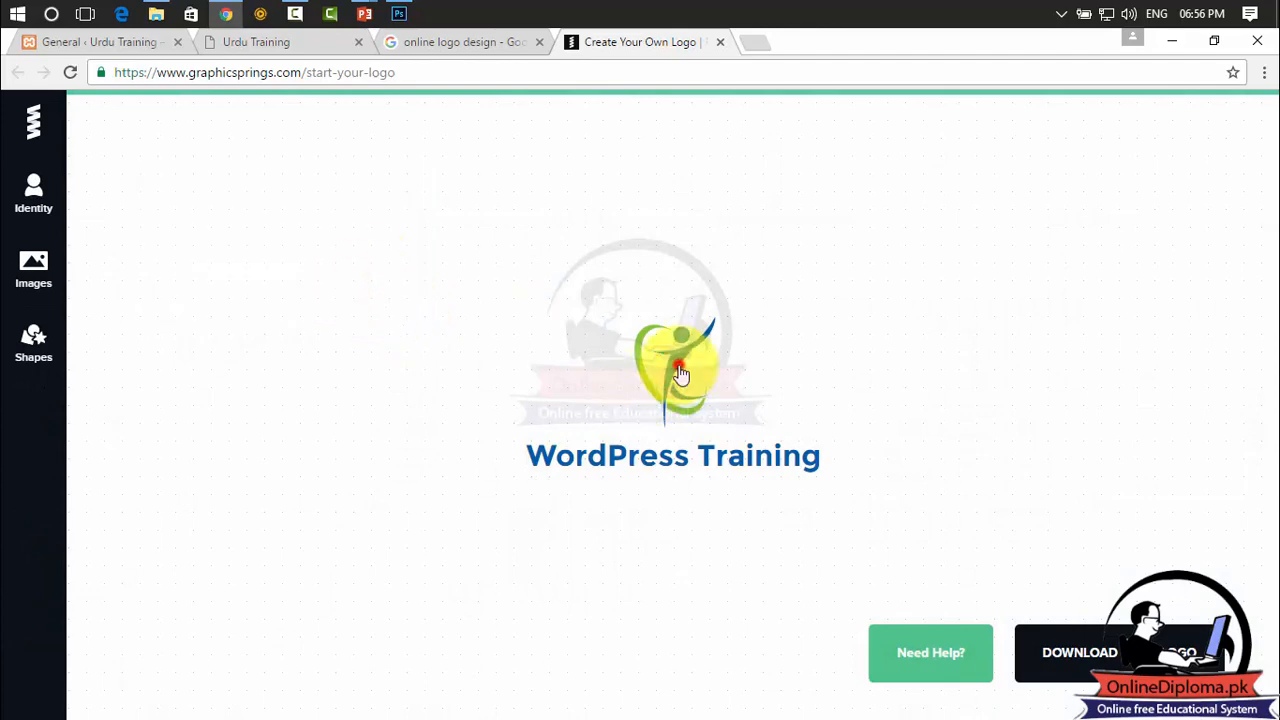
{"action": "left_click_drag", "start_coordinate": [679, 373], "coordinate": [620, 400]}
{"action": "left_click", "coordinate": [749, 449]}
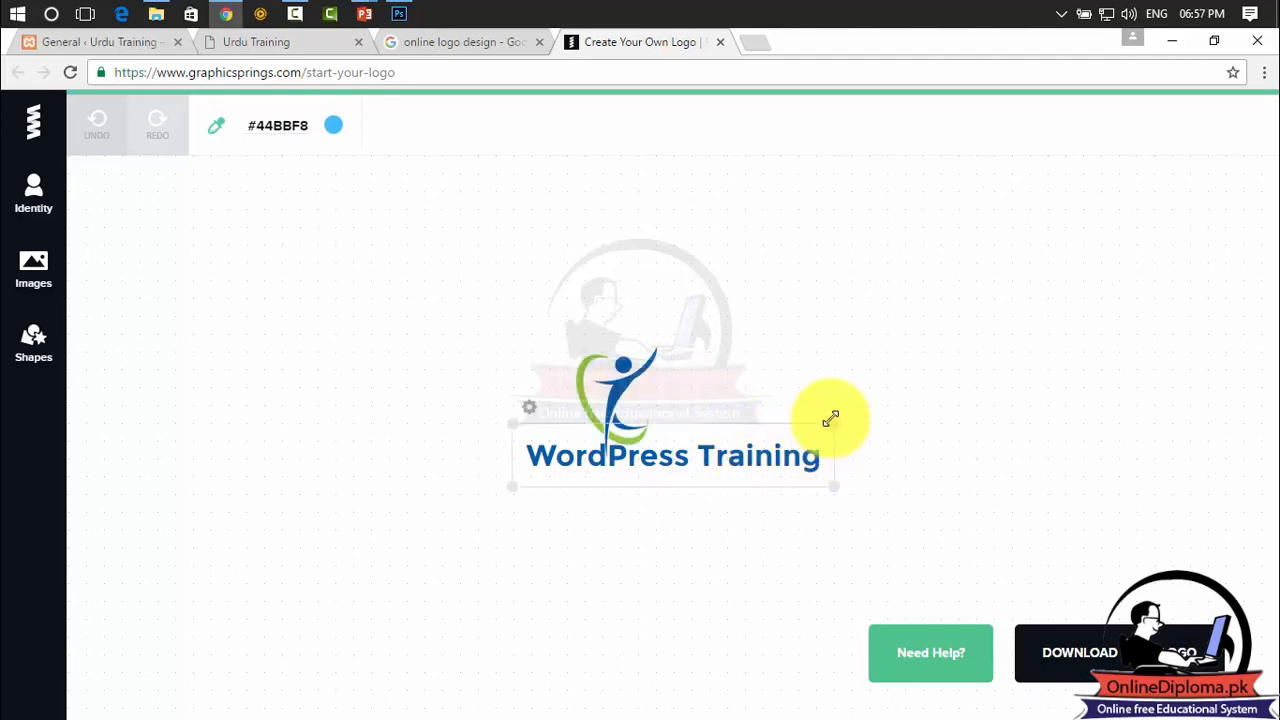
{"action": "left_click_drag", "start_coordinate": [831, 420], "coordinate": [739, 457]}
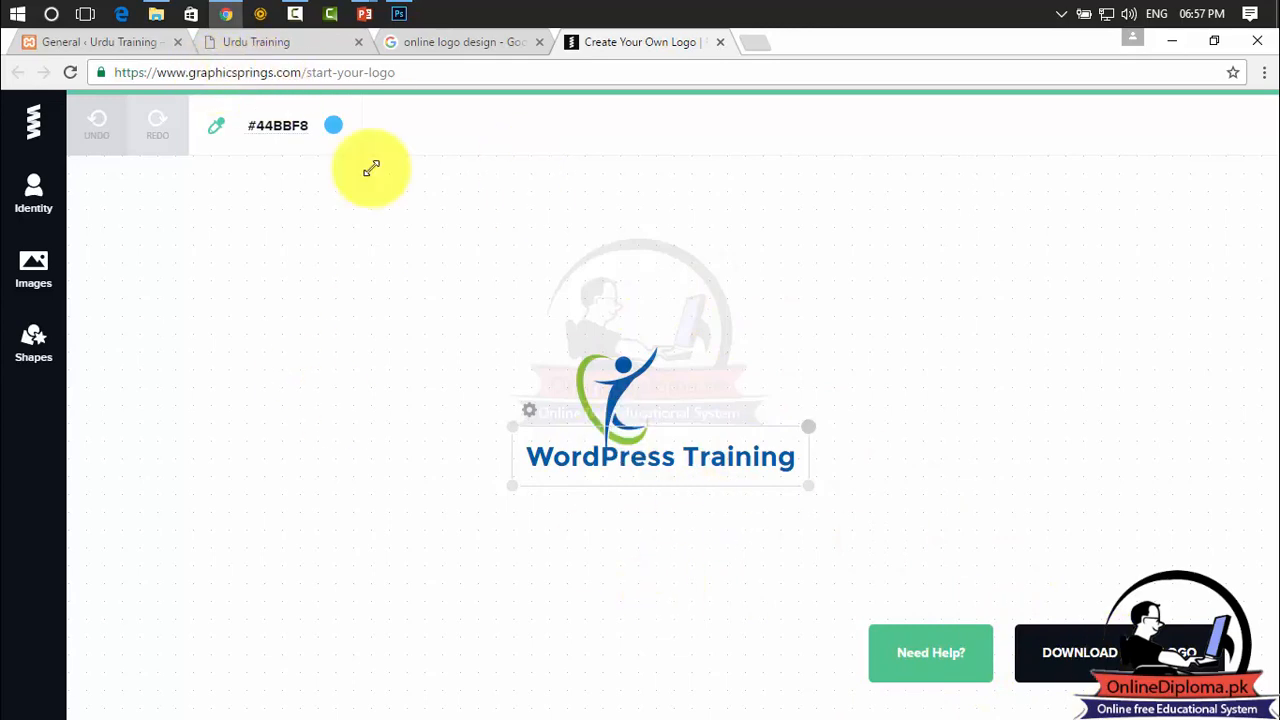
Step: Dismiss the Logo Editing Tips overlay to reveal the Editor and Download sections
{"action": "left_click", "coordinate": [409, 70]}
{"action": "left_click", "coordinate": [586, 314]}
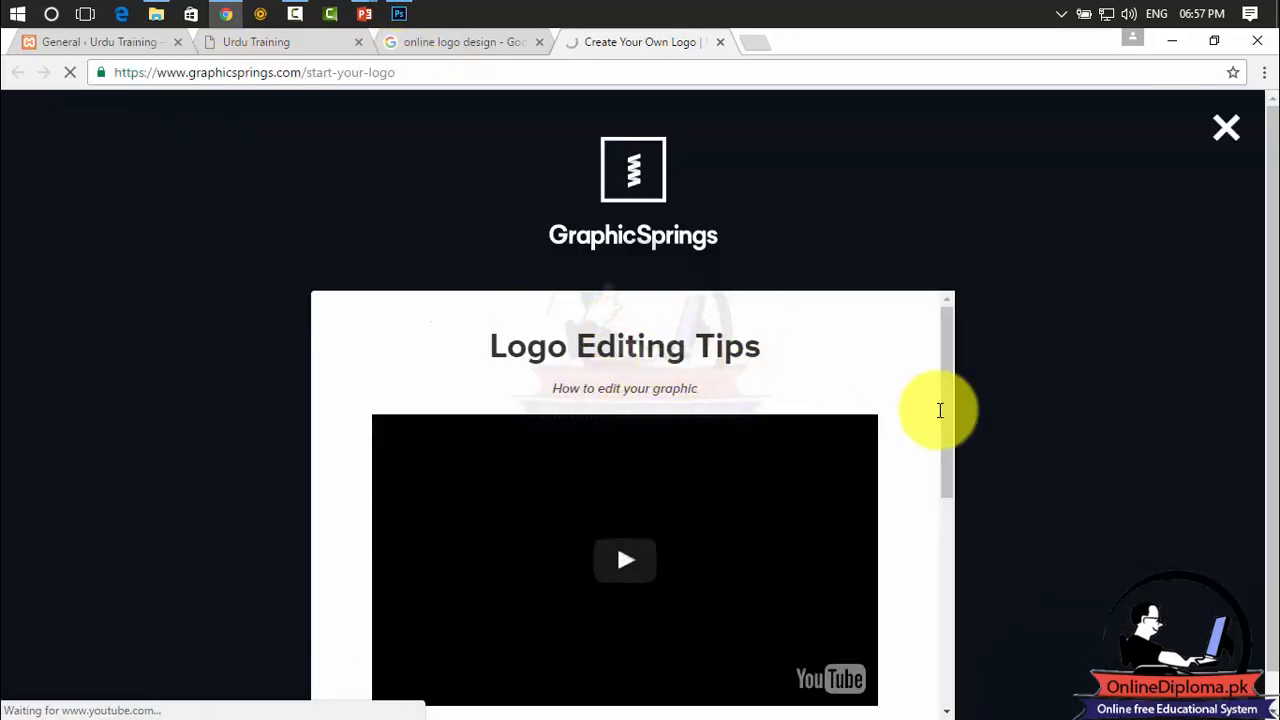
{"action": "left_click", "coordinate": [1226, 127]}
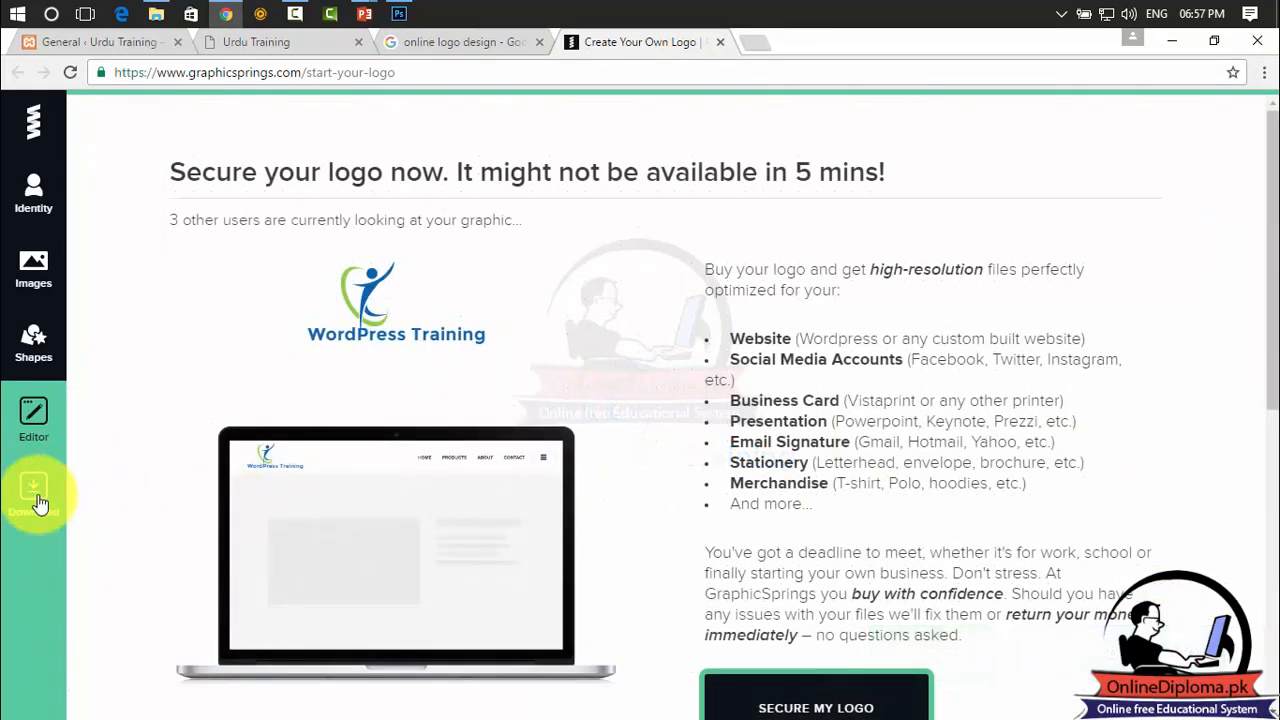
Step: View the checkout plans from Basic $19.99 to Platinum $199.99, then close GraphicSprings and leave
{"action": "left_click", "coordinate": [15, 497]}
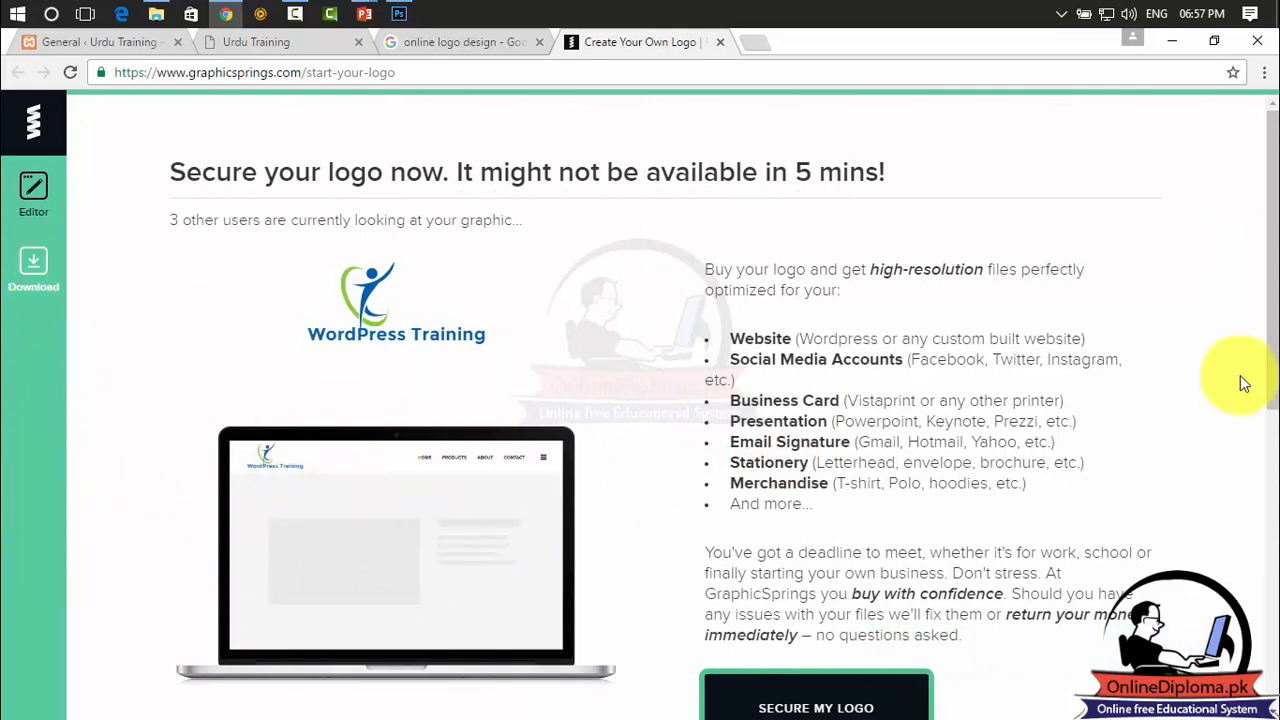
{"action": "left_click_drag", "start_coordinate": [1270, 318], "coordinate": [1270, 472]}
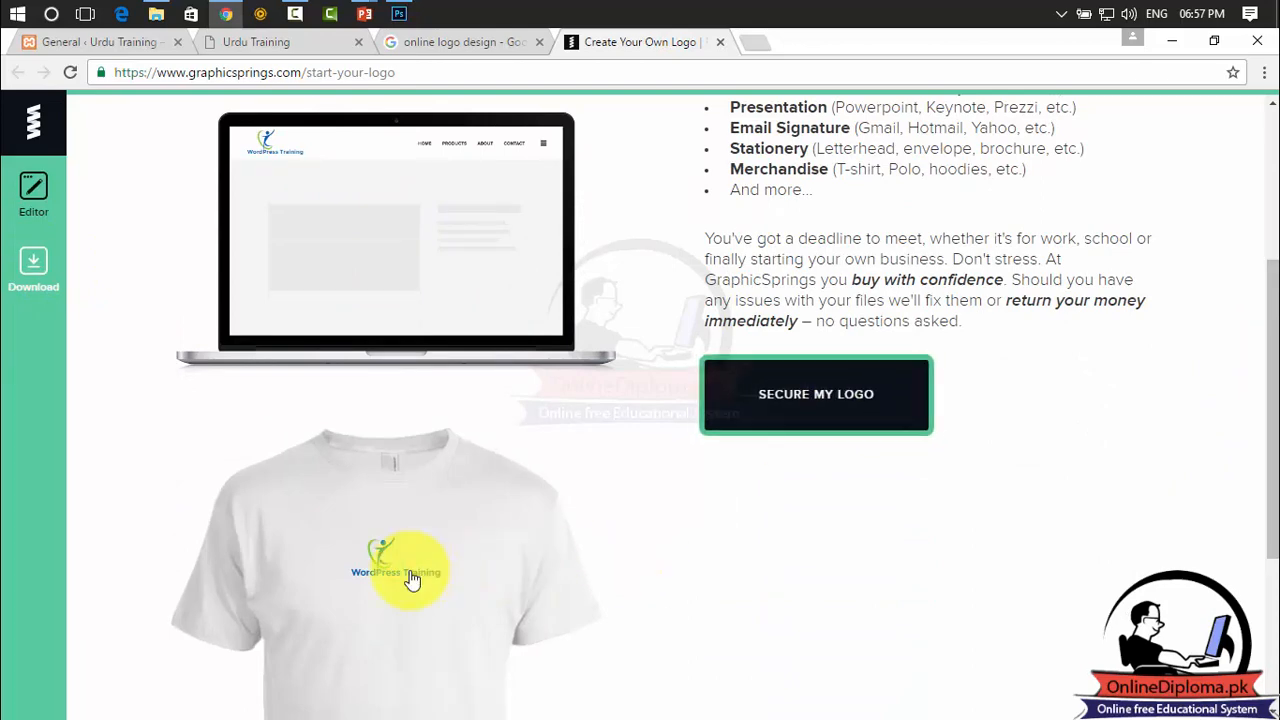
{"action": "scroll", "coordinate": [1270, 350], "scroll_direction": "down", "scroll_amount": 3}
{"action": "scroll", "coordinate": [1269, 320], "scroll_direction": "up", "scroll_amount": 5}
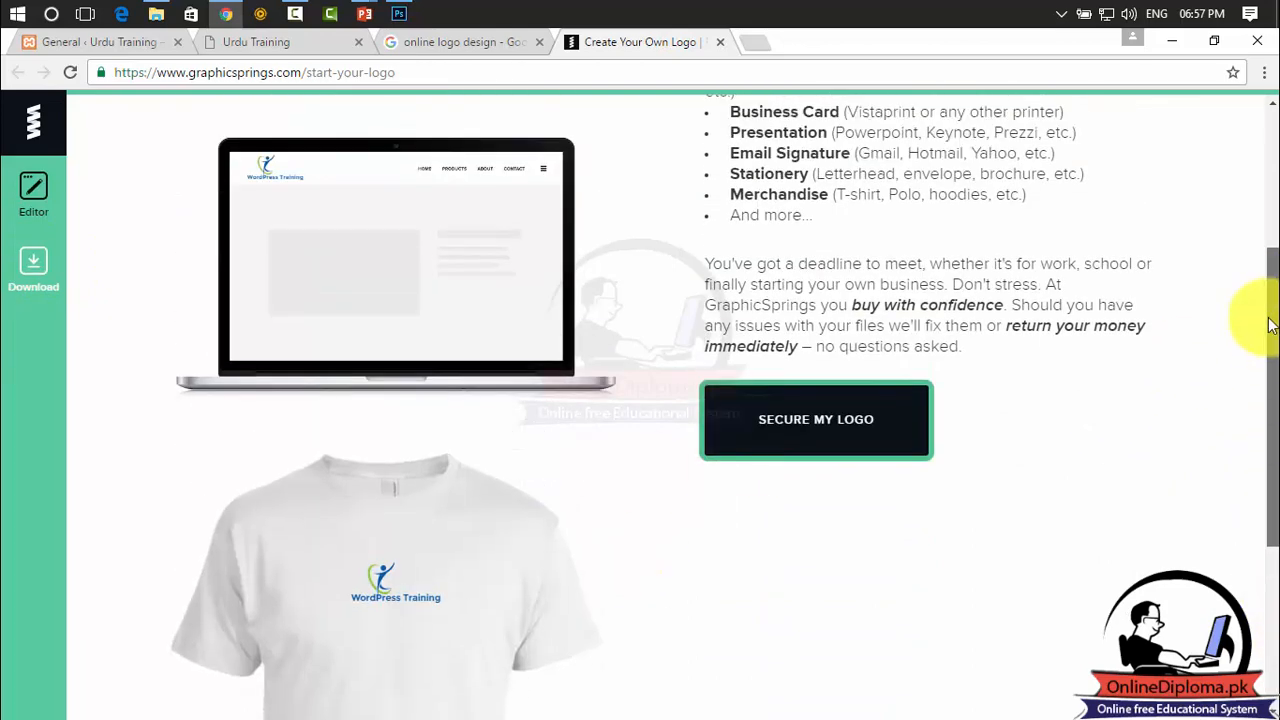
{"action": "left_click", "coordinate": [822, 630]}
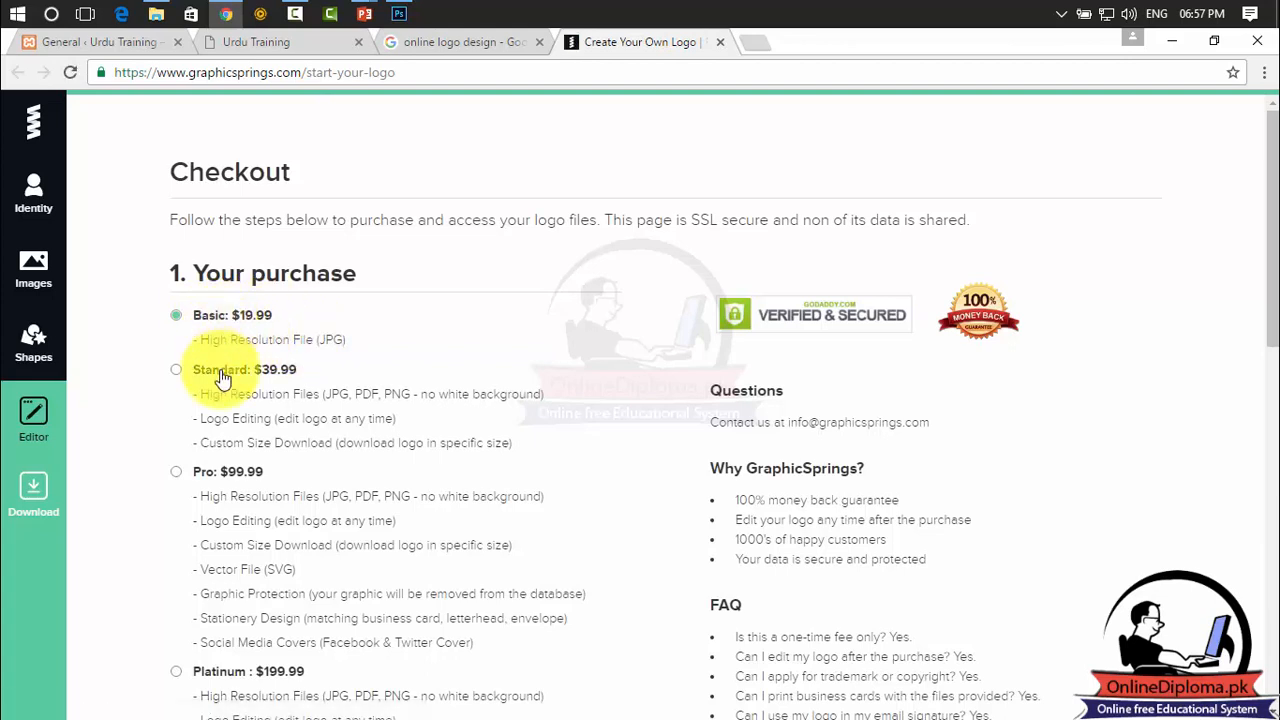
{"action": "left_click", "coordinate": [720, 43]}
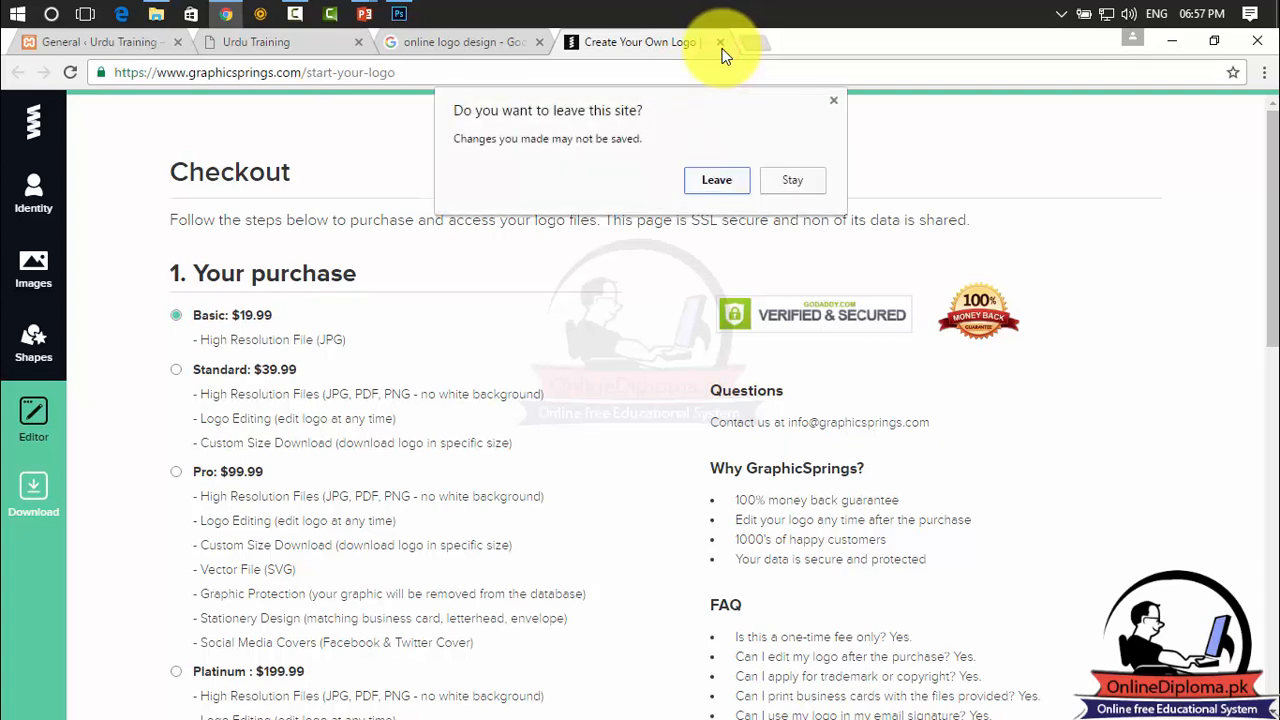
{"action": "left_click", "coordinate": [719, 180]}
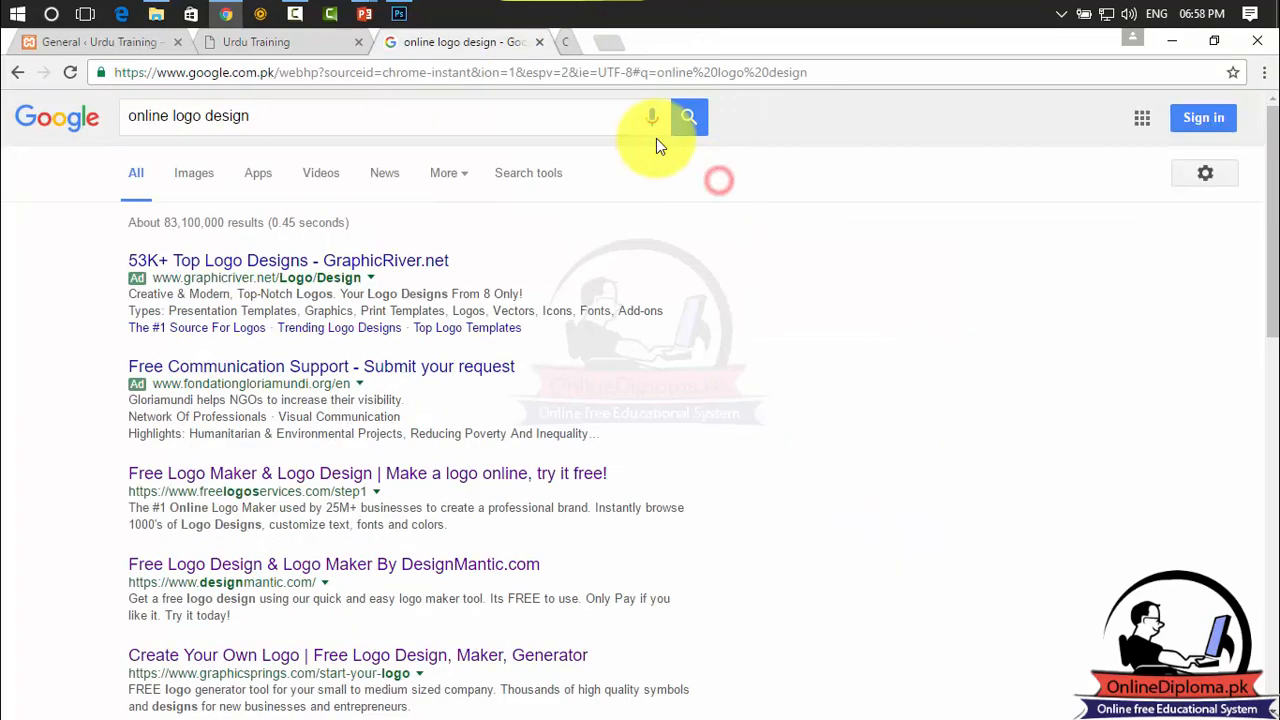
Step: Close the search results and duplicate site tabs, then visit the Urdu Training WordPress front page
{"action": "left_click", "coordinate": [400, 12]}
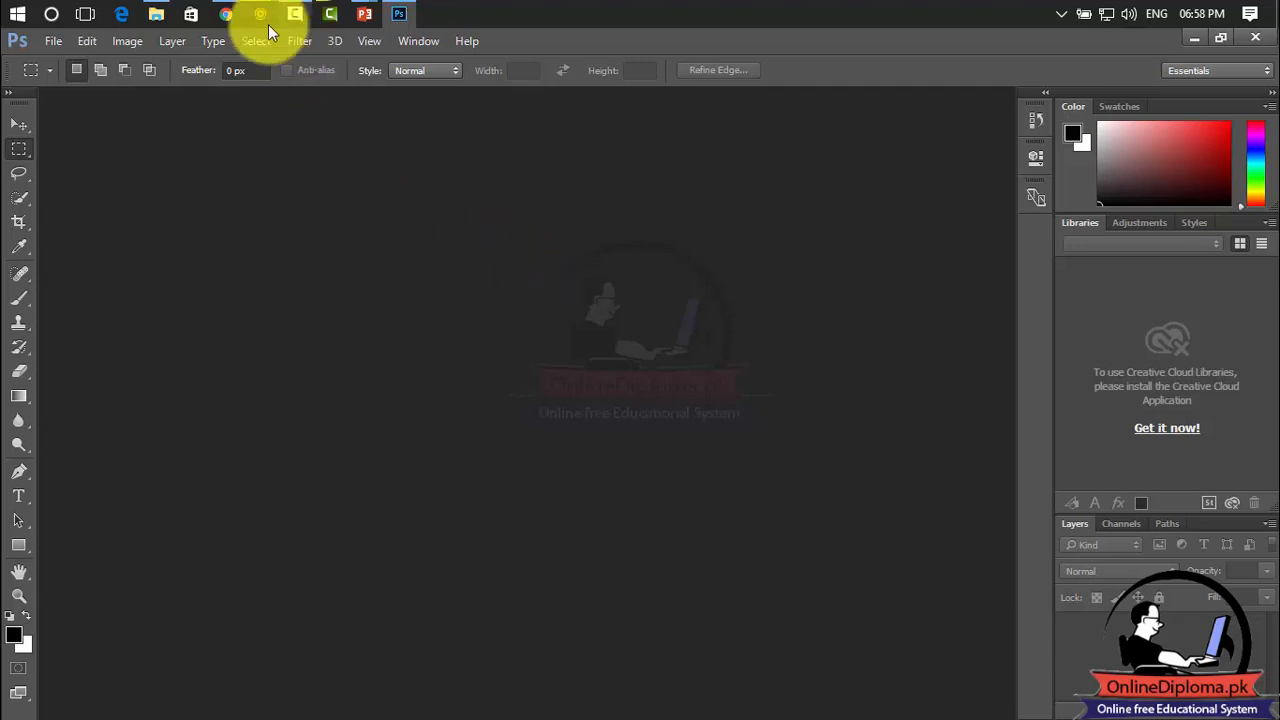
{"action": "left_click", "coordinate": [232, 14]}
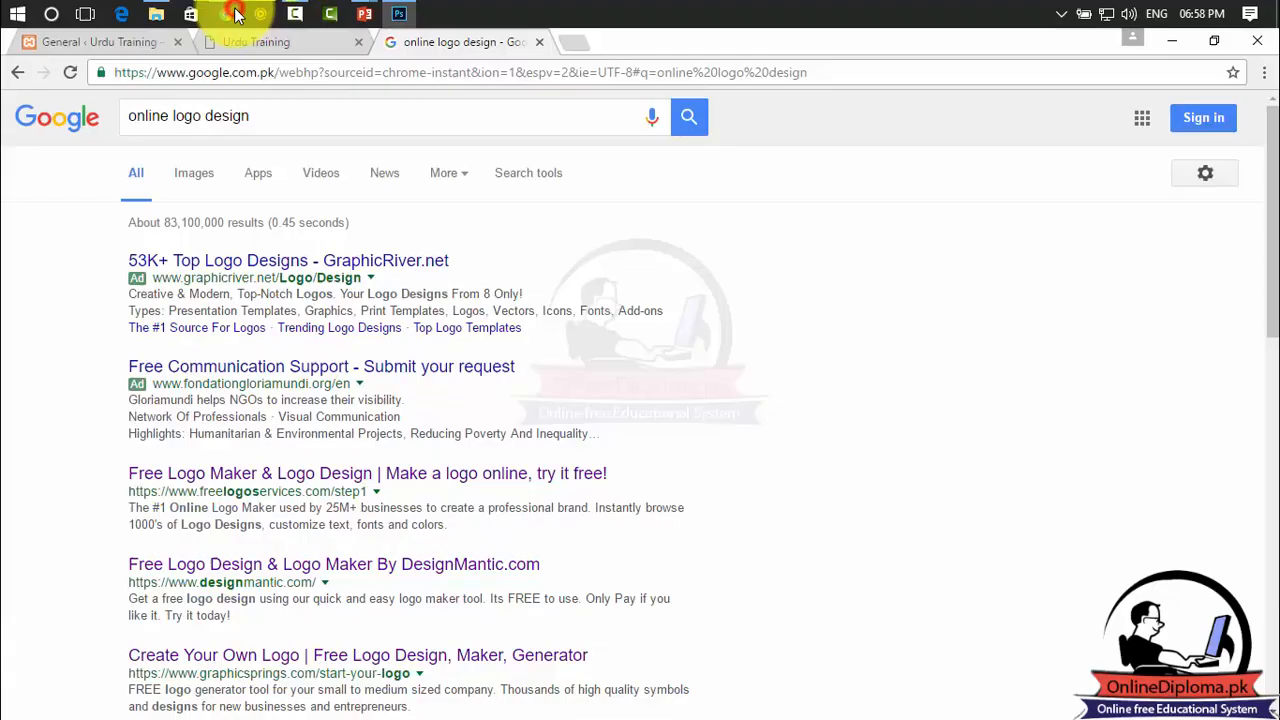
{"action": "left_click", "coordinate": [542, 42]}
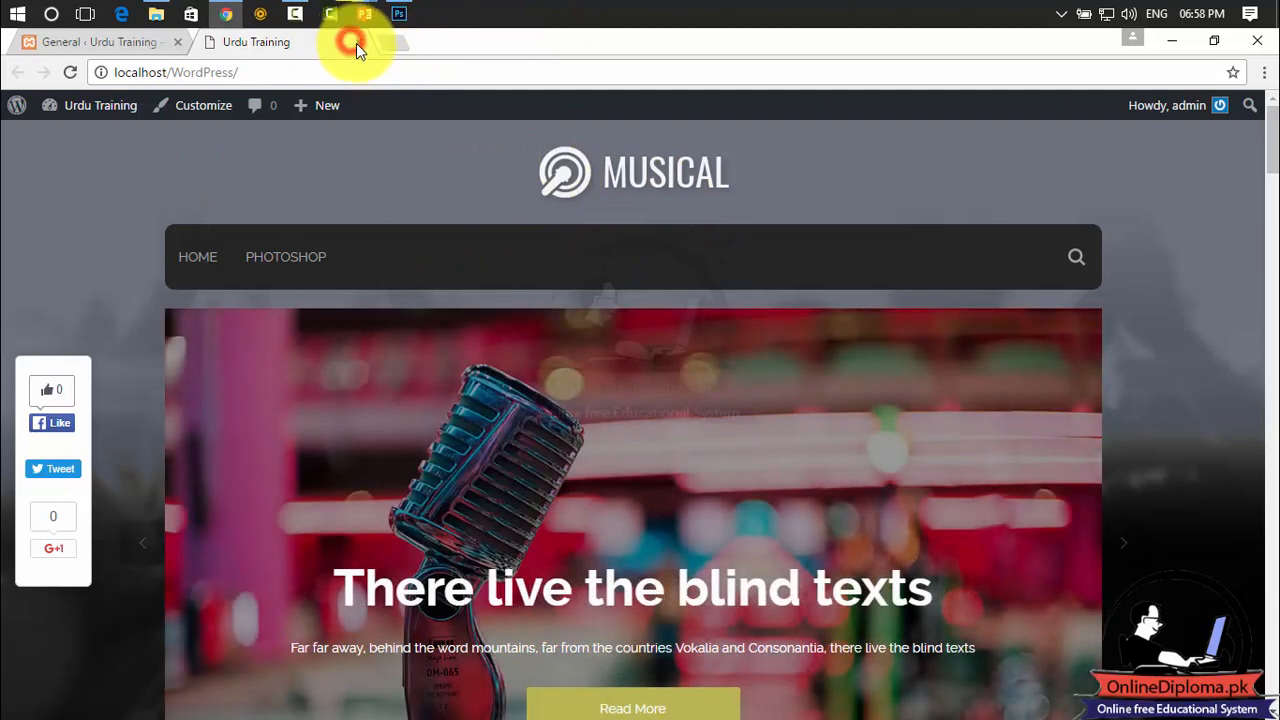
{"action": "left_click", "coordinate": [358, 43]}
{"action": "left_click", "coordinate": [359, 44]}
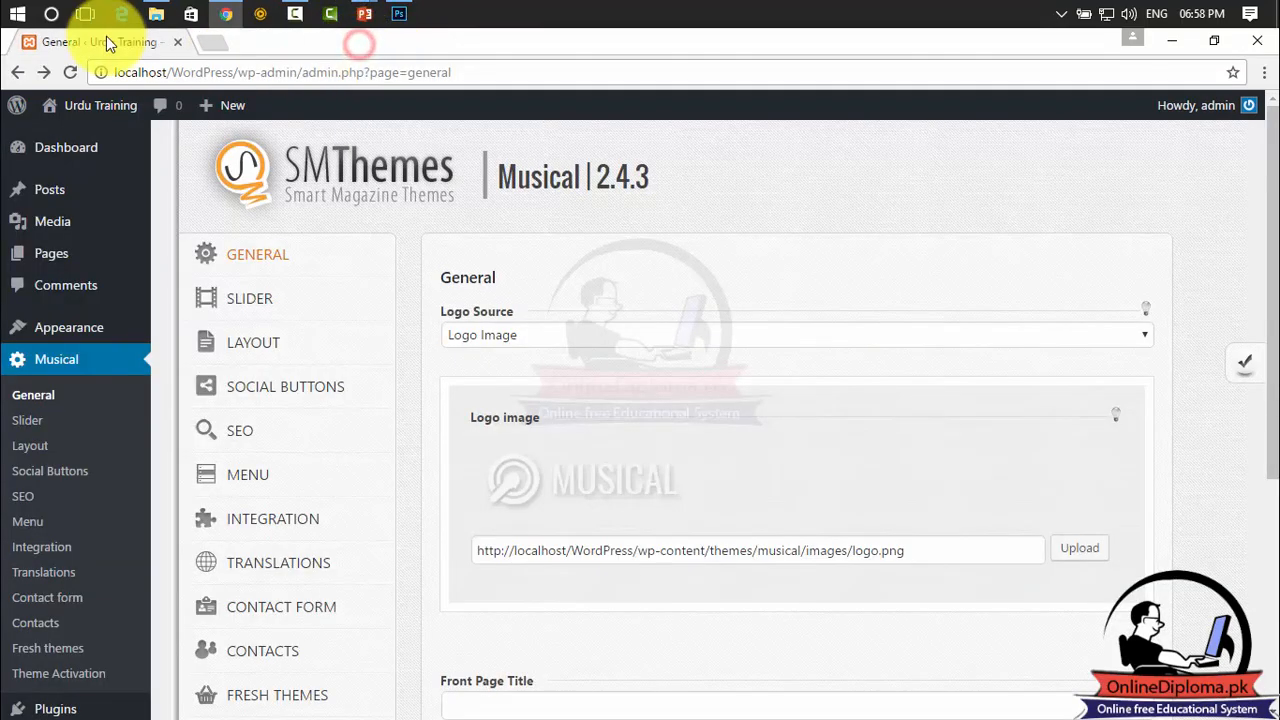
{"action": "mouse_move", "coordinate": [86, 108]}
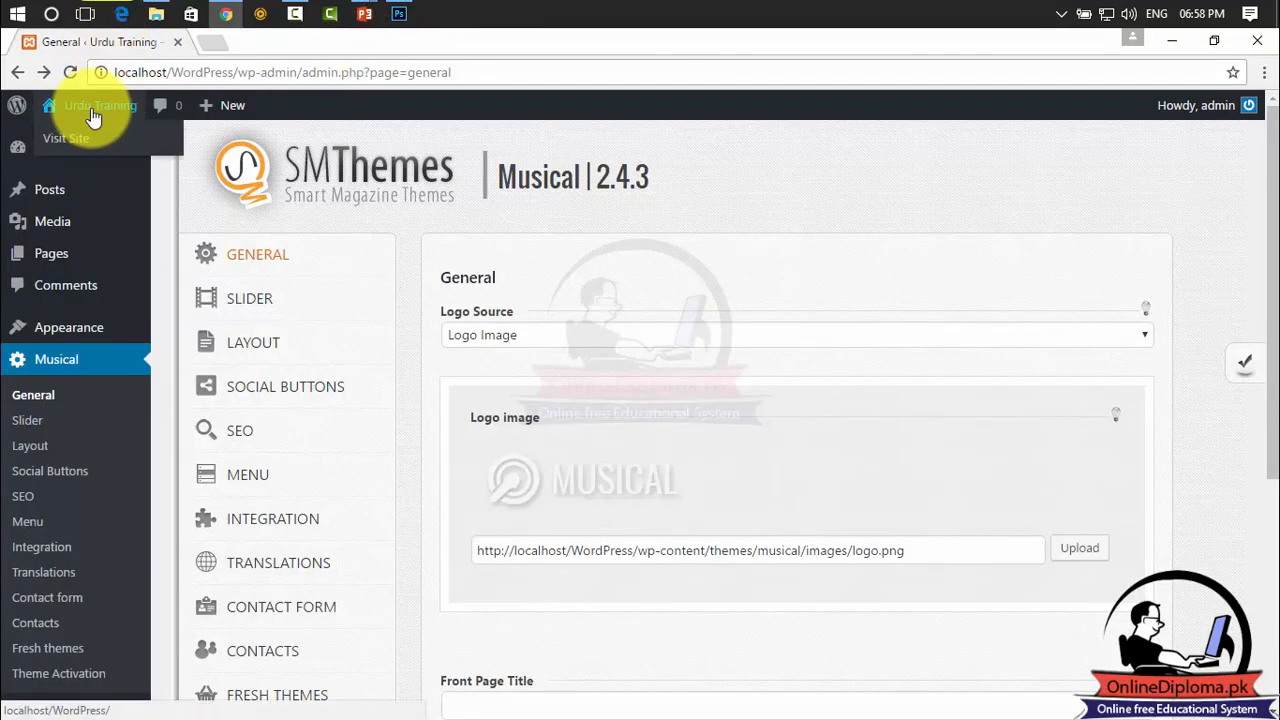
{"action": "left_click", "coordinate": [78, 140]}
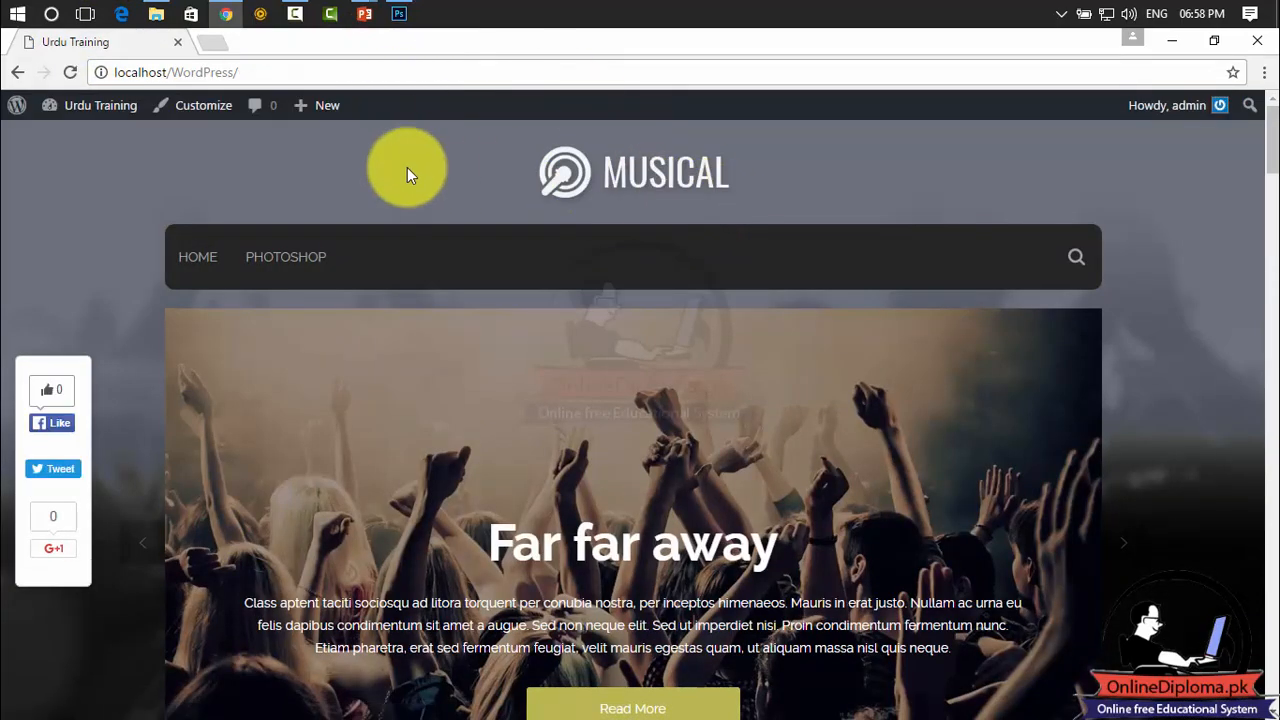
Step: Inspect the site's logo image in Chrome DevTools to read its 182 × 85 display size, then bring Photoshop forward
{"action": "right_click", "coordinate": [405, 178]}
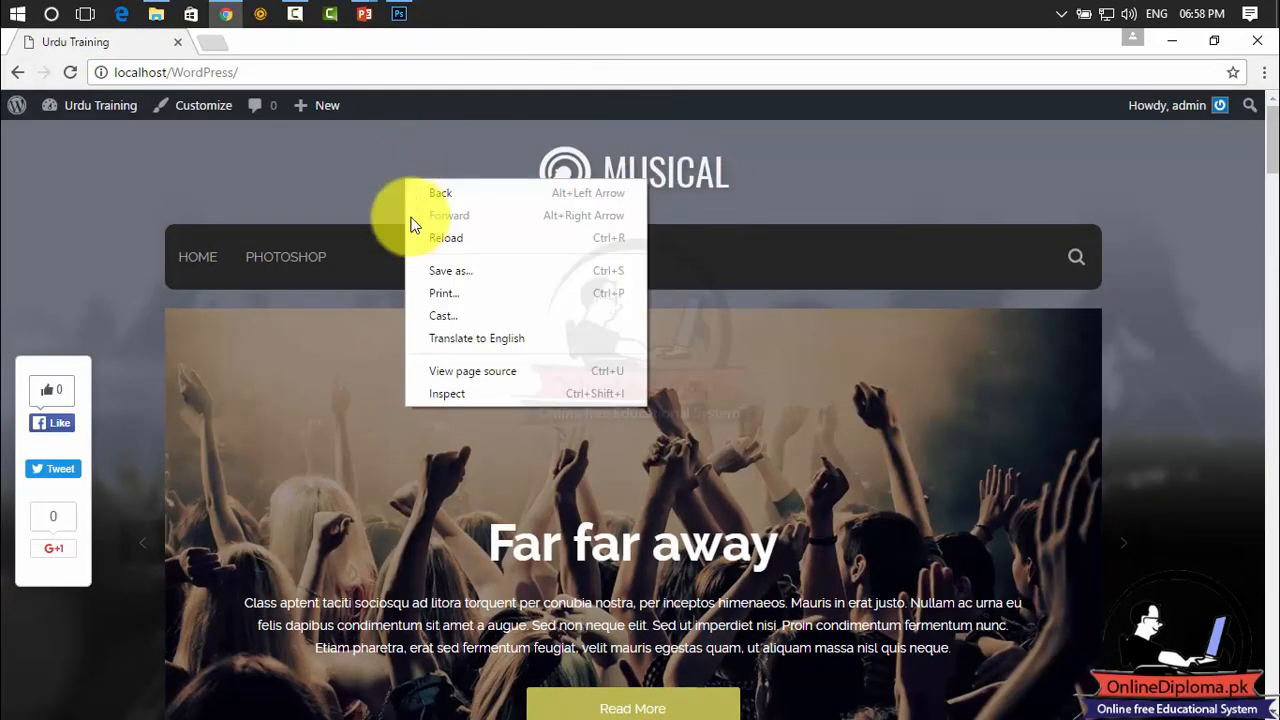
{"action": "left_click", "coordinate": [451, 385]}
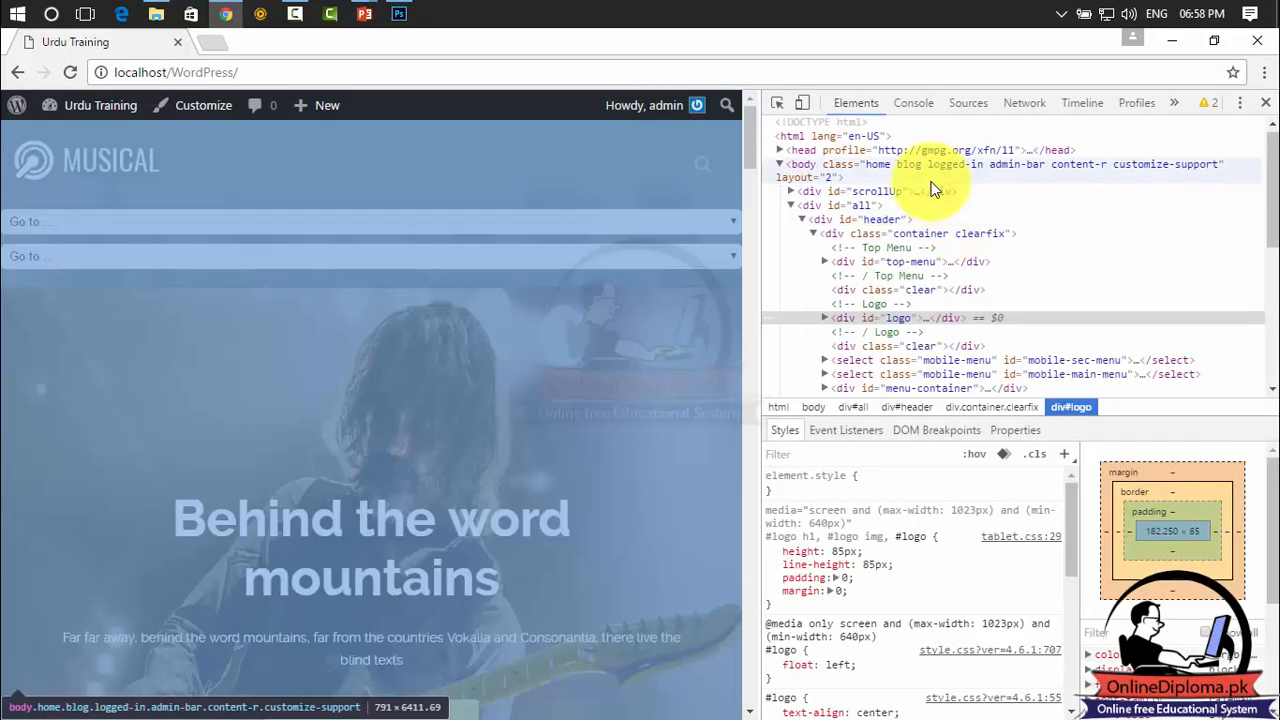
{"action": "left_click", "coordinate": [929, 180]}
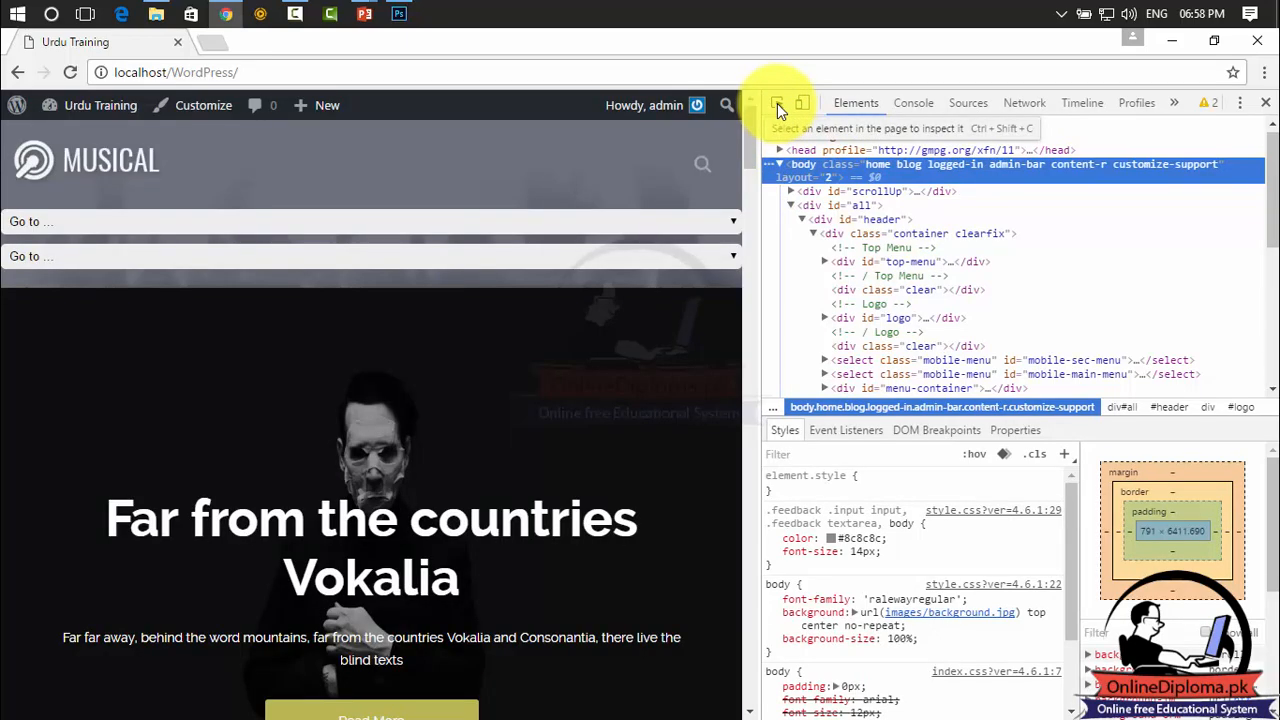
{"action": "left_click", "coordinate": [777, 103]}
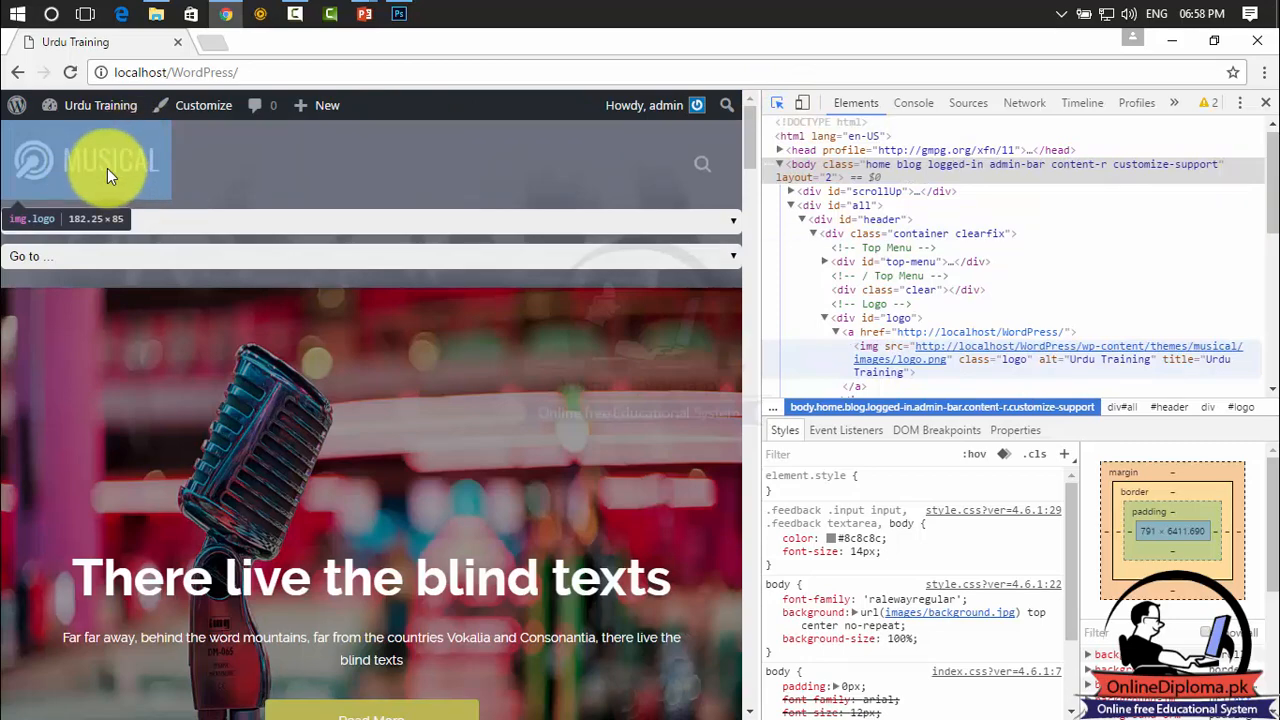
{"action": "left_click", "coordinate": [107, 168]}
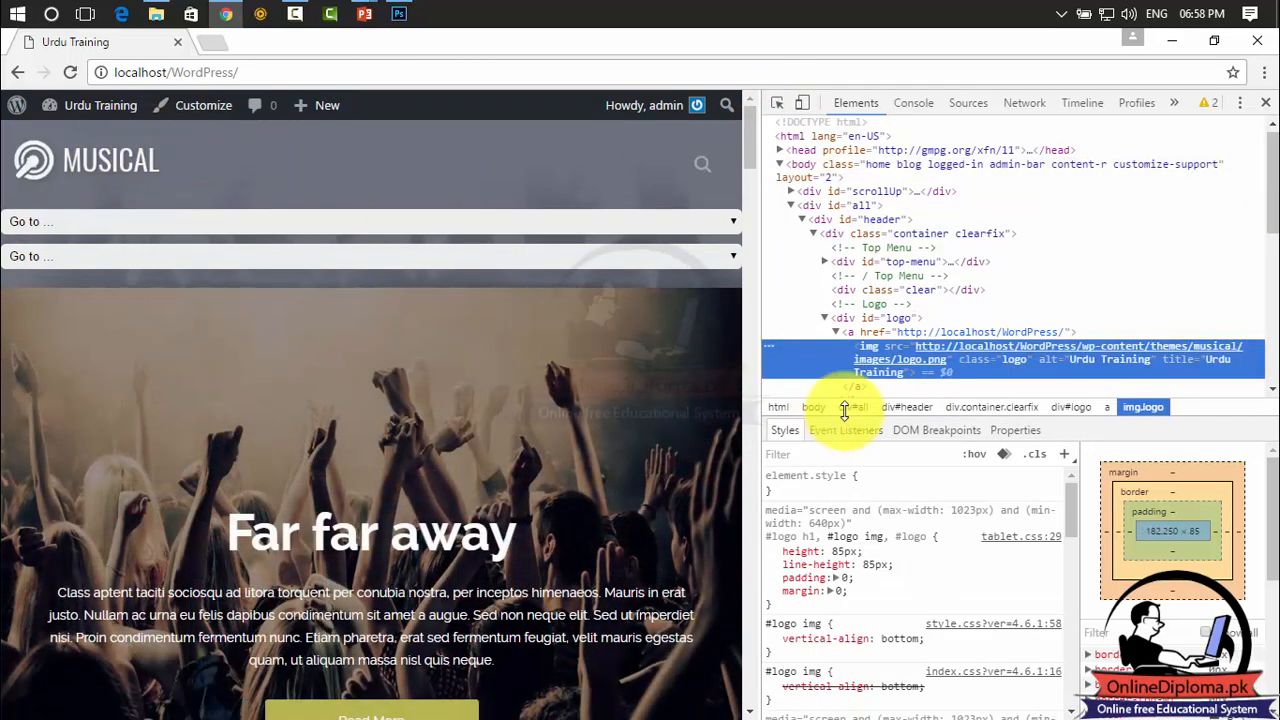
{"action": "mouse_move", "coordinate": [886, 350]}
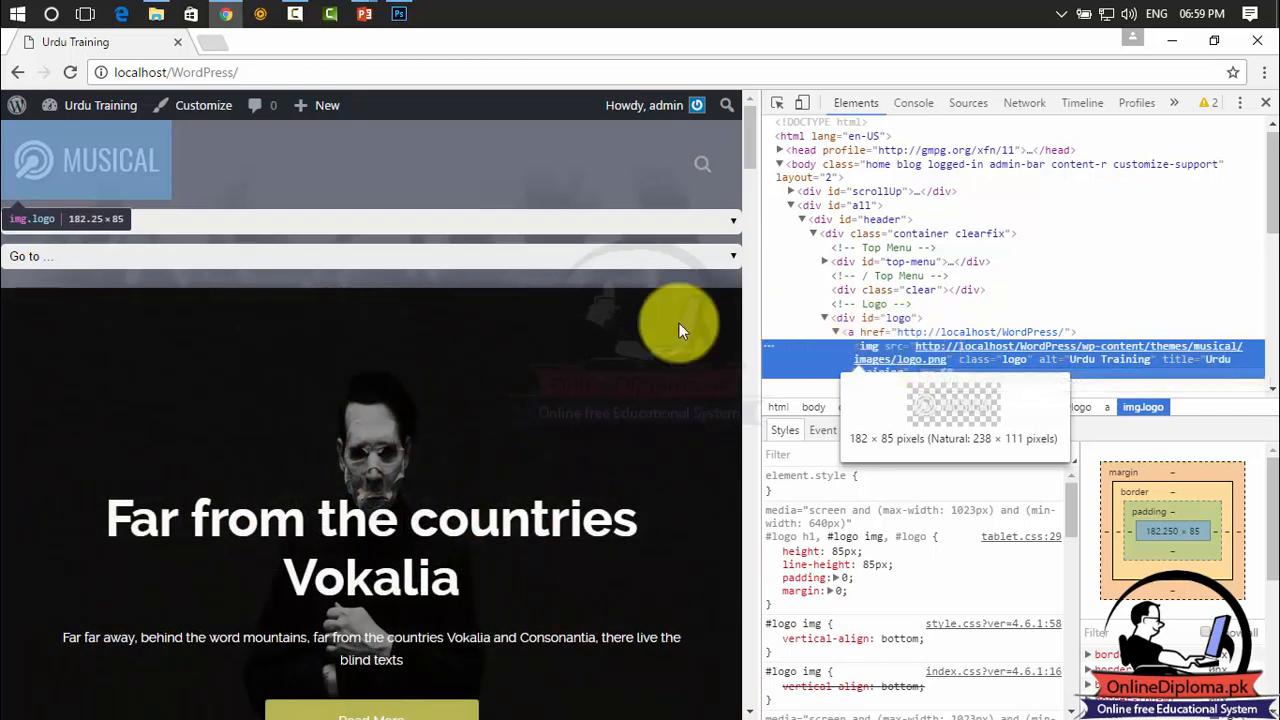
{"action": "left_click", "coordinate": [399, 13]}
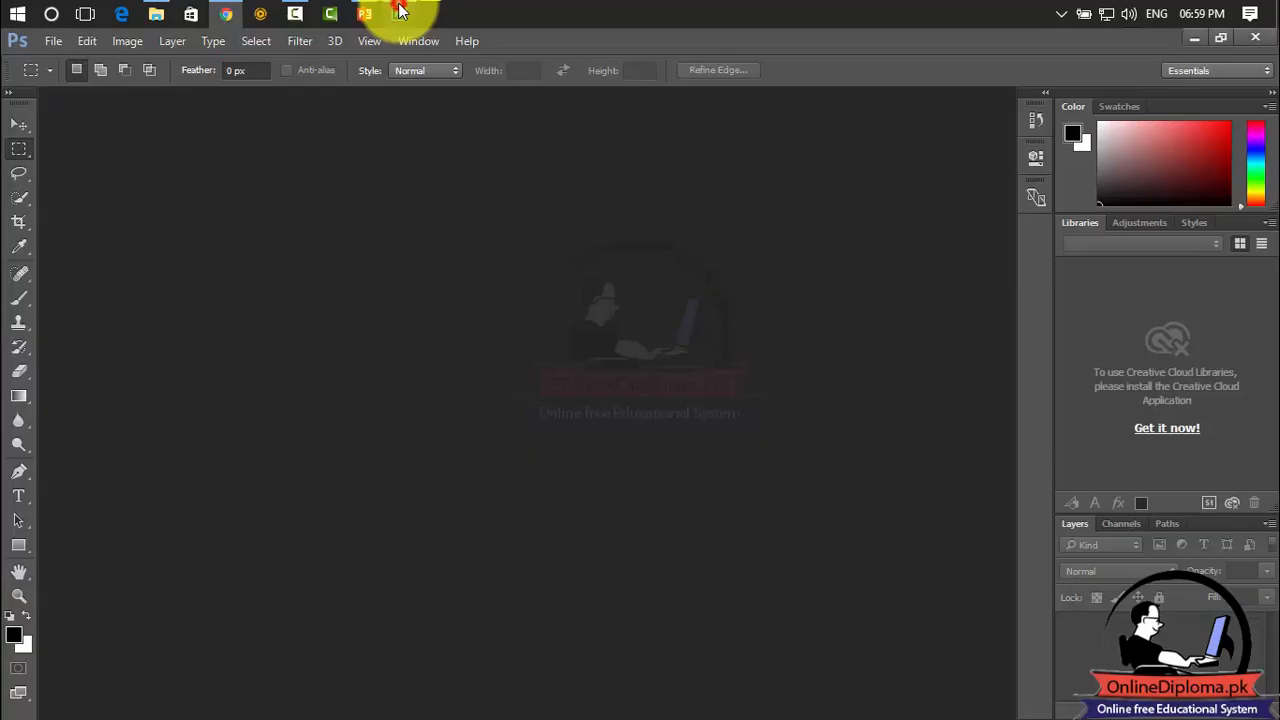
Step: Start a new Photoshop document sized 185 × 90 pixels, then switch back to Chrome
{"action": "left_click", "coordinate": [53, 41]}
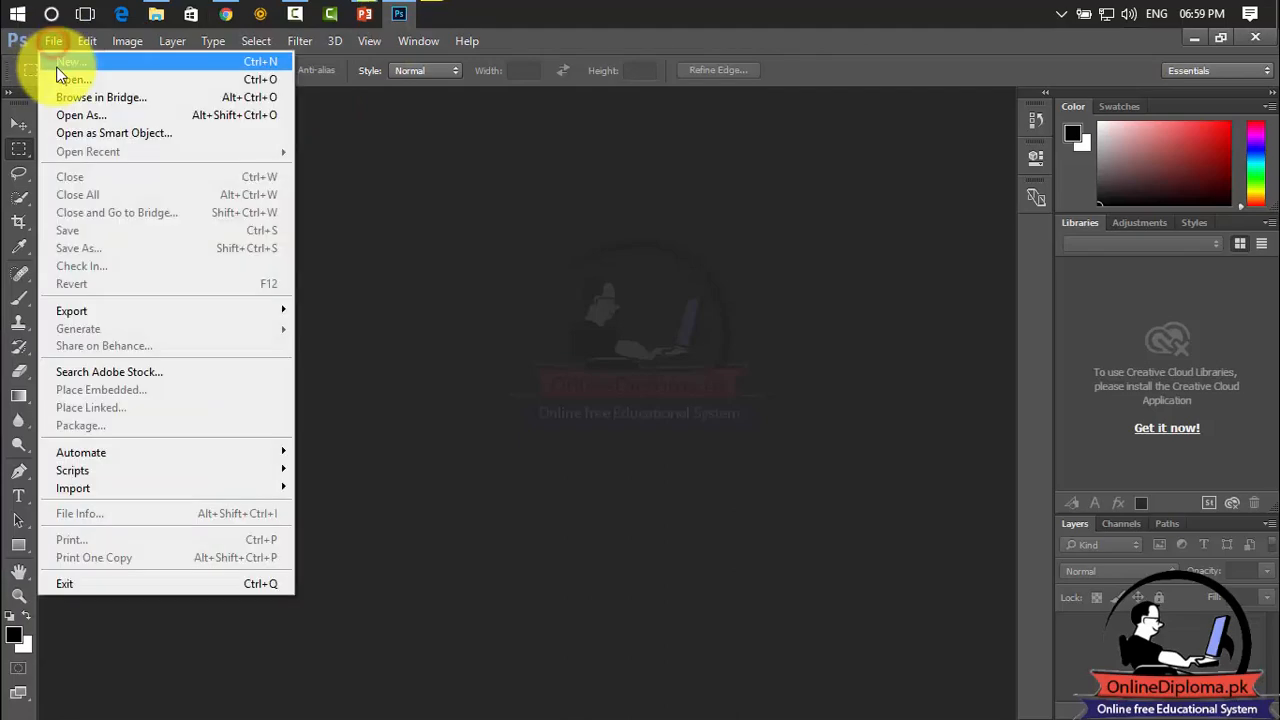
{"action": "left_click", "coordinate": [52, 68]}
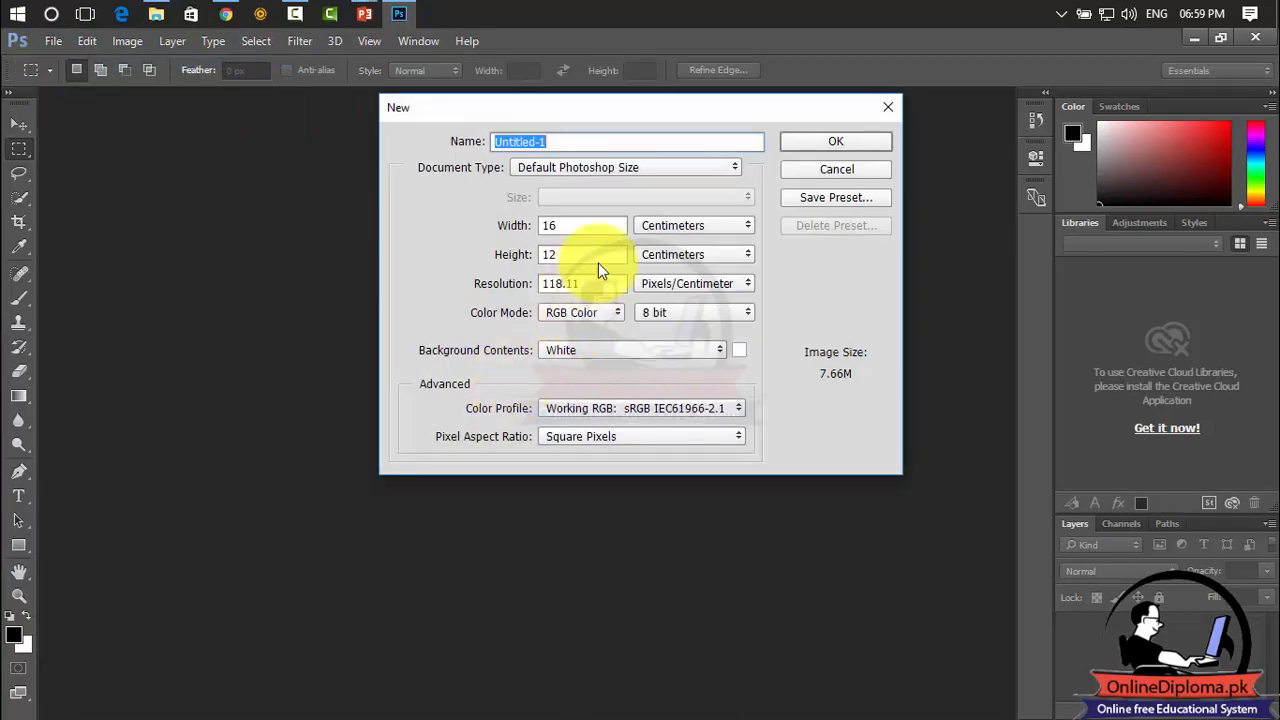
{"action": "left_click", "coordinate": [700, 236]}
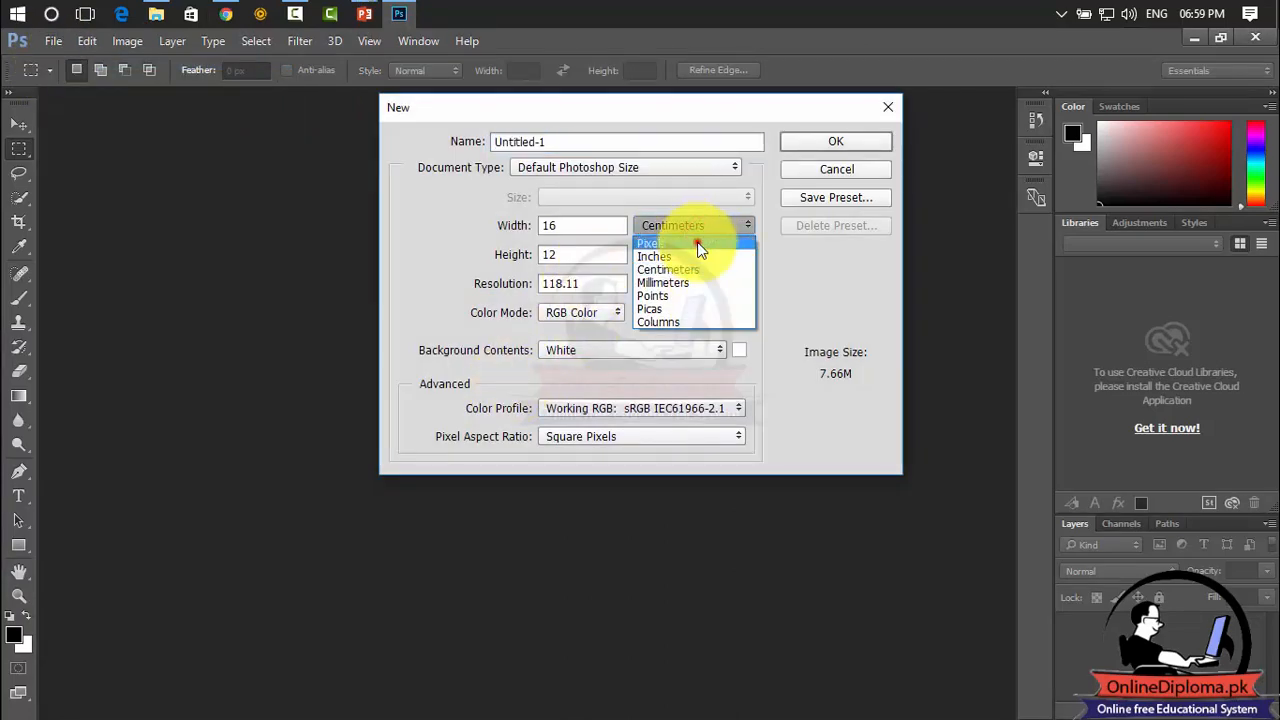
{"action": "left_click", "coordinate": [697, 244]}
{"action": "left_click", "coordinate": [695, 254]}
{"action": "left_click", "coordinate": [688, 270]}
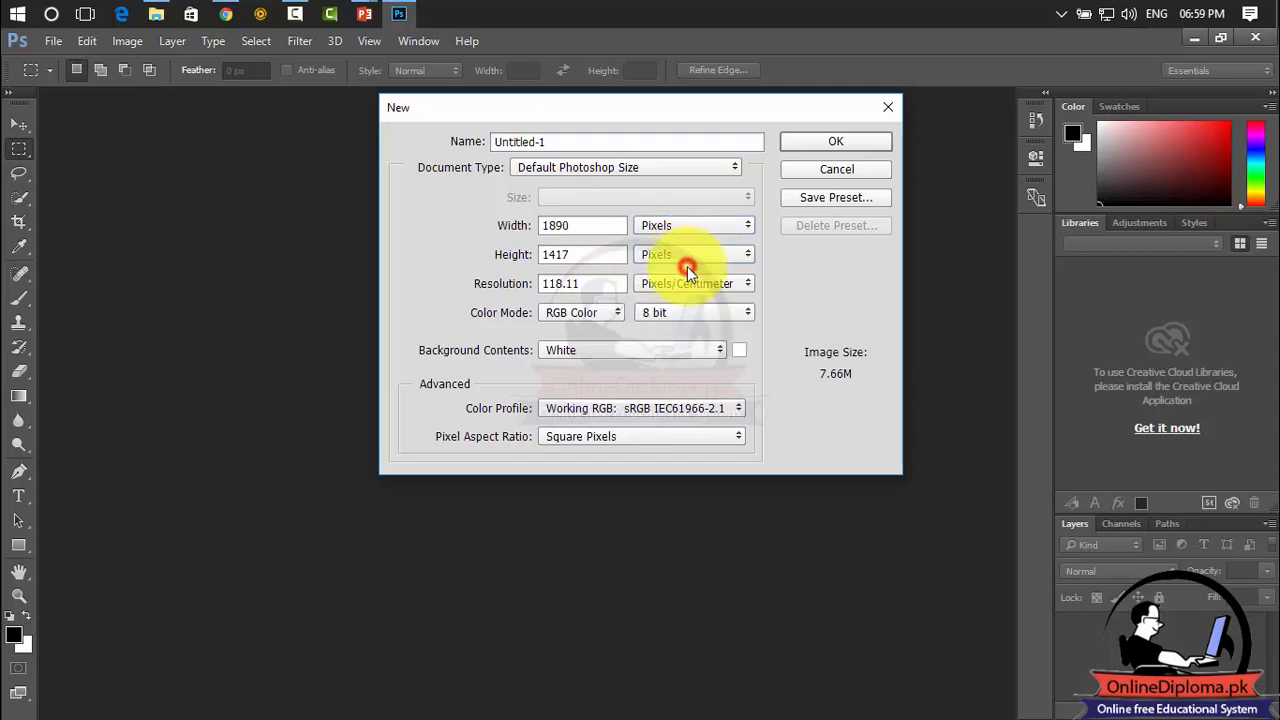
{"action": "left_click_drag", "start_coordinate": [587, 225], "coordinate": [447, 229]}
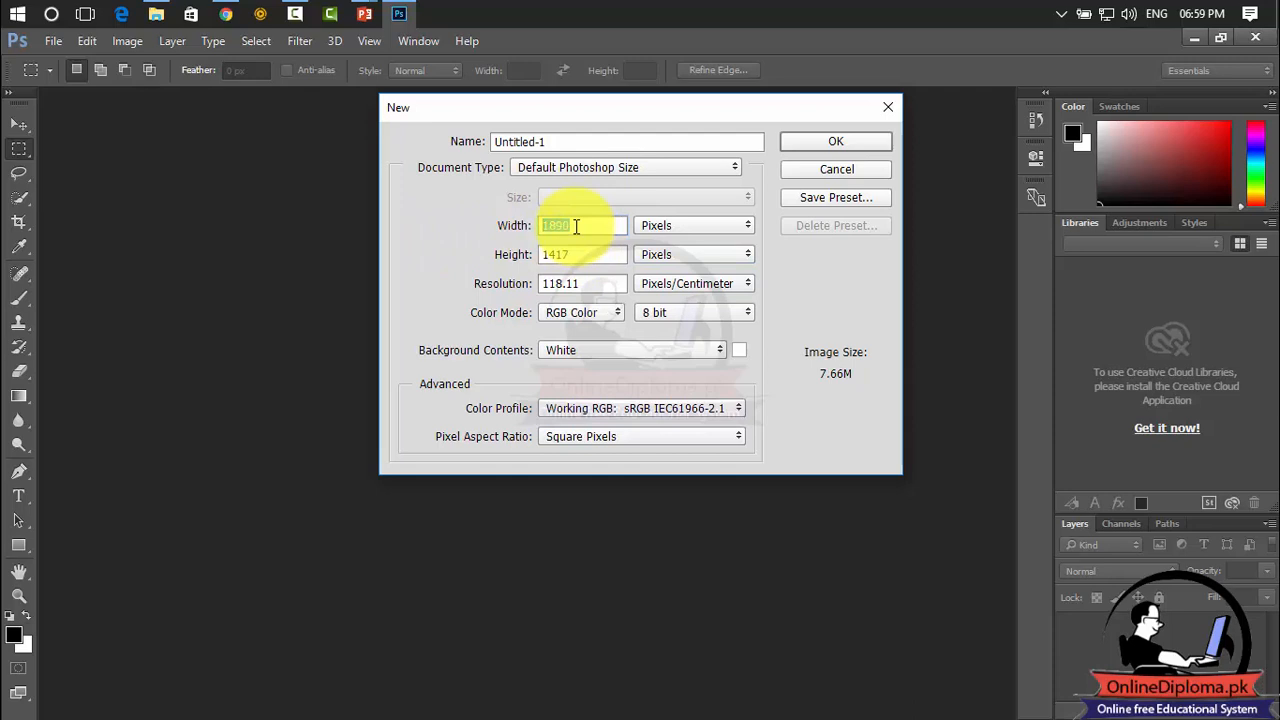
{"action": "type", "text": "185"}
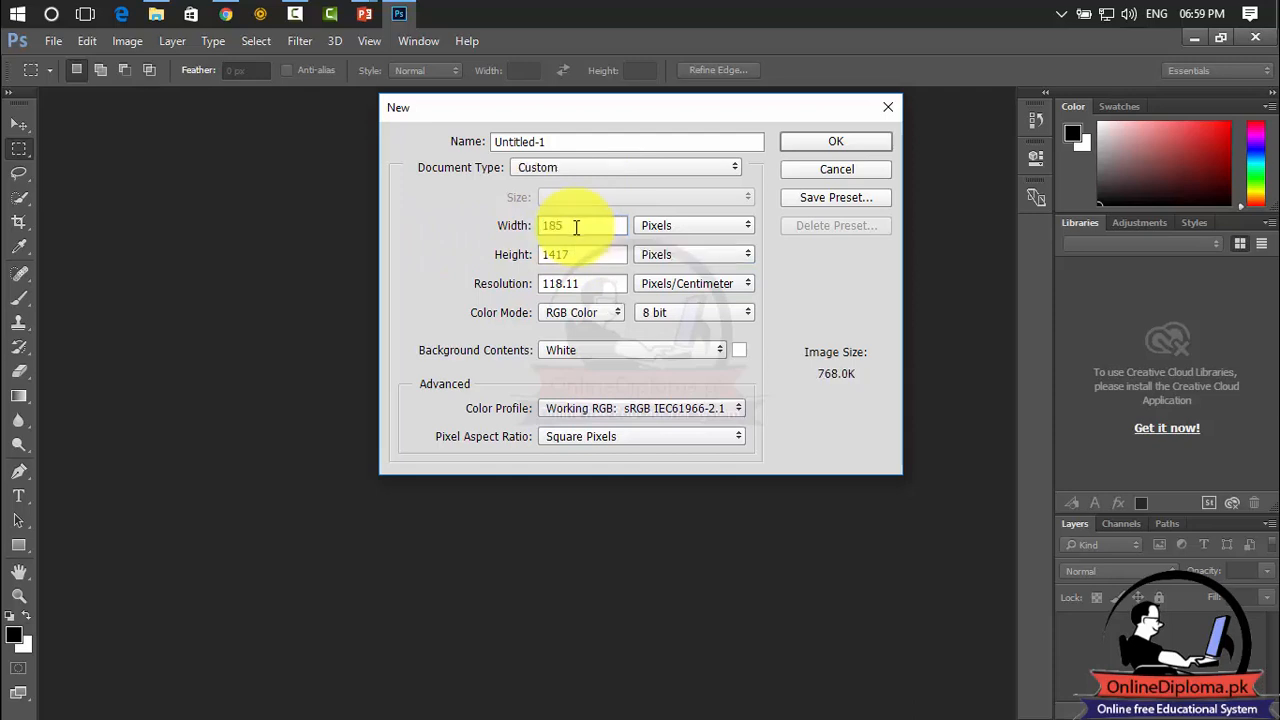
{"action": "left_click_drag", "start_coordinate": [580, 254], "coordinate": [486, 270]}
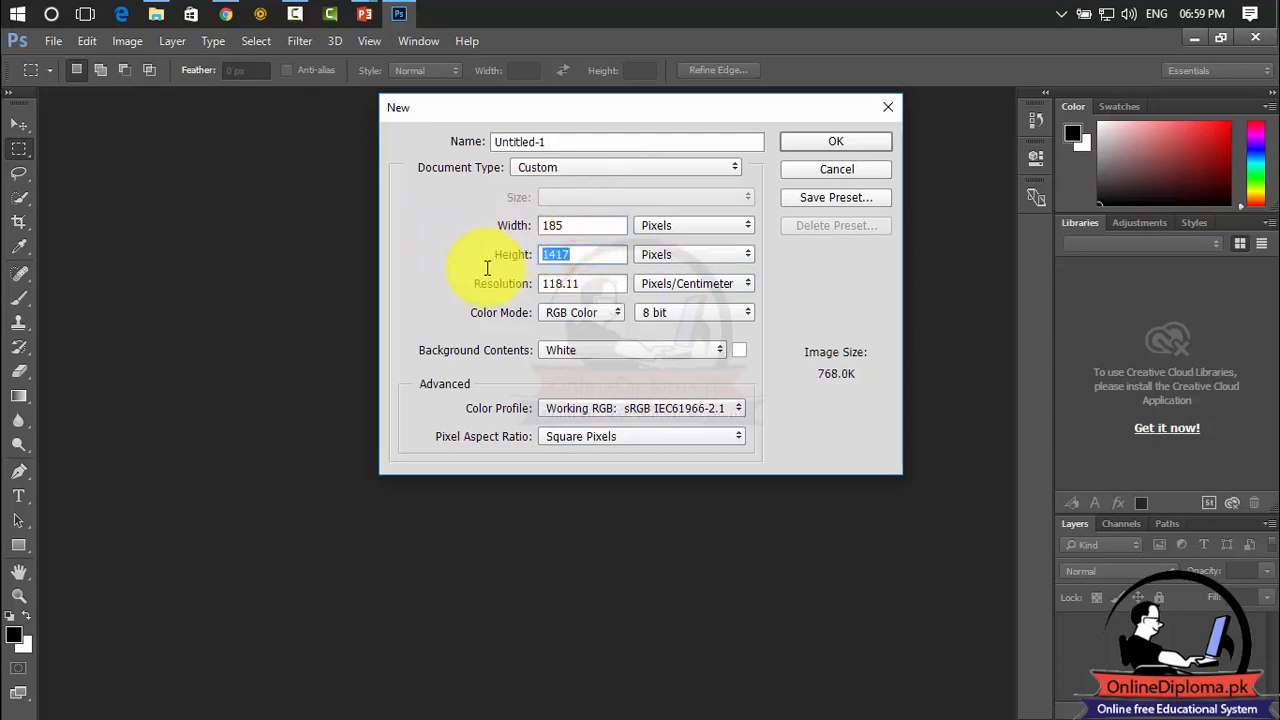
{"action": "type", "text": "90"}
{"action": "left_click", "coordinate": [228, 14]}
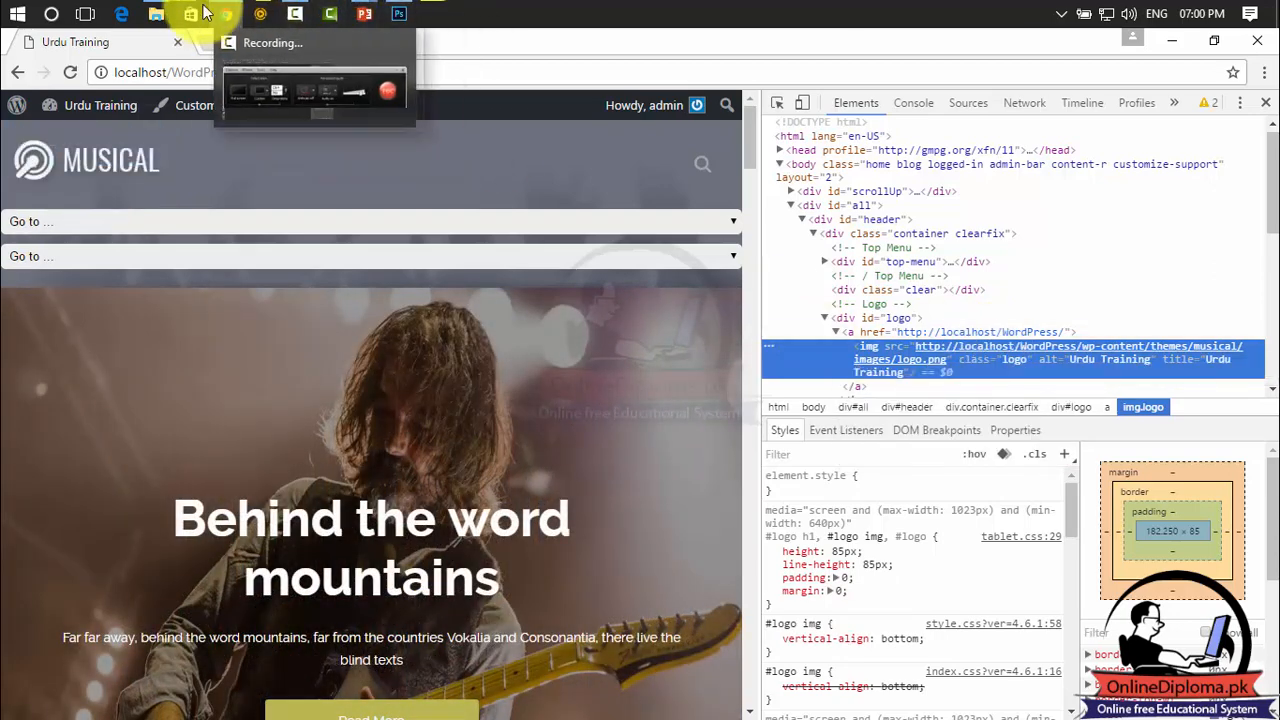
Step: Return to Photoshop's pending 185 × 90 pixel New document dialog
{"action": "mouse_move", "coordinate": [400, 16]}
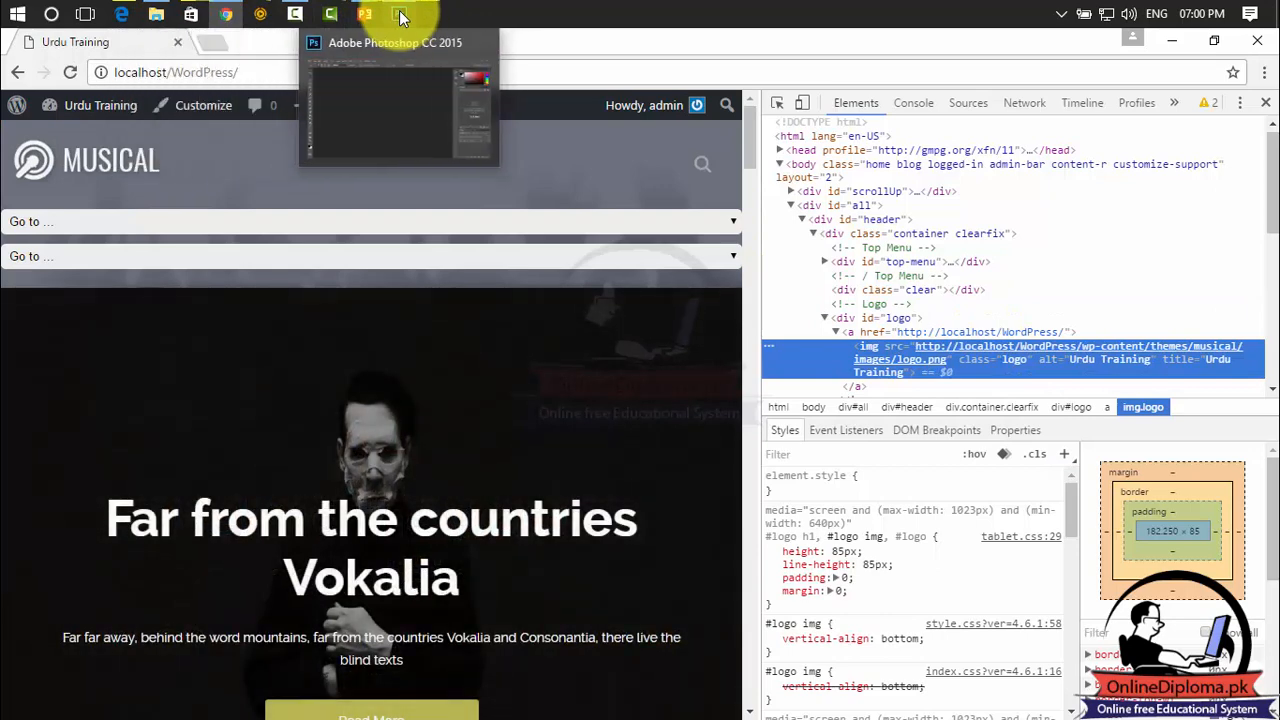
{"action": "left_click", "coordinate": [392, 80]}
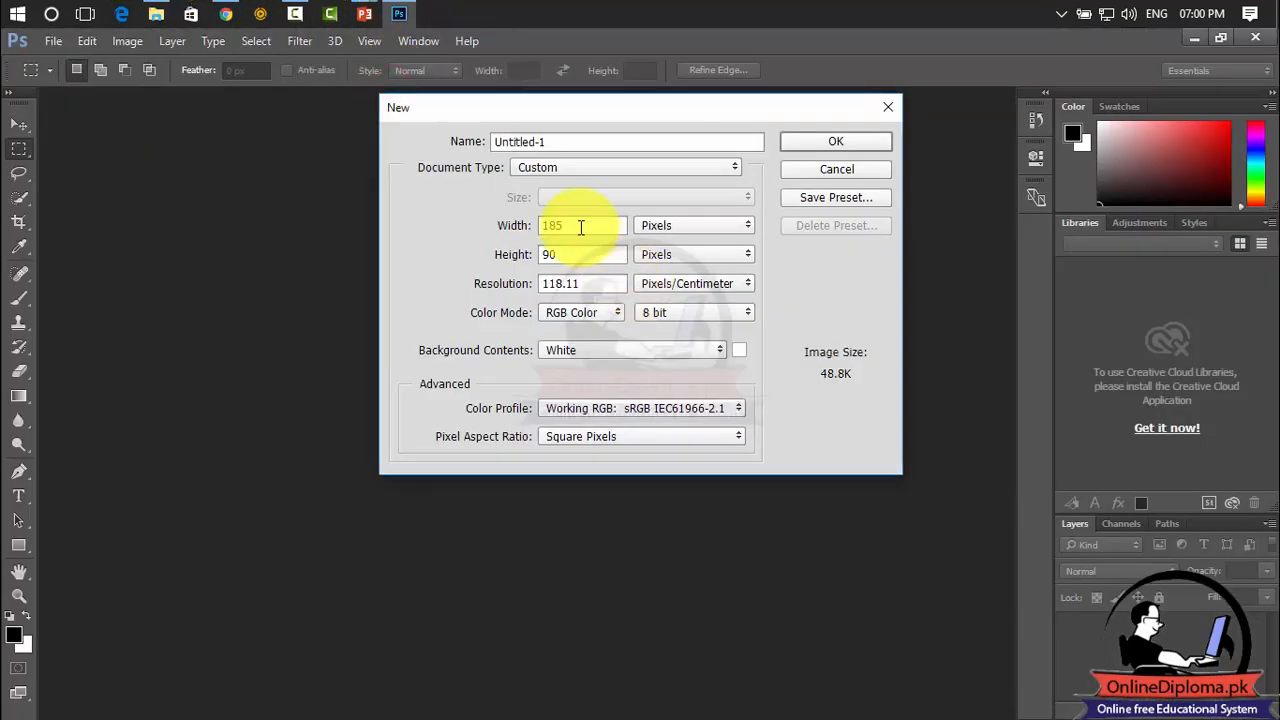
Step: Change the width to 184 pixels, set Background Contents to Transparent, and create the document
{"action": "key", "text": "BackSpace"}
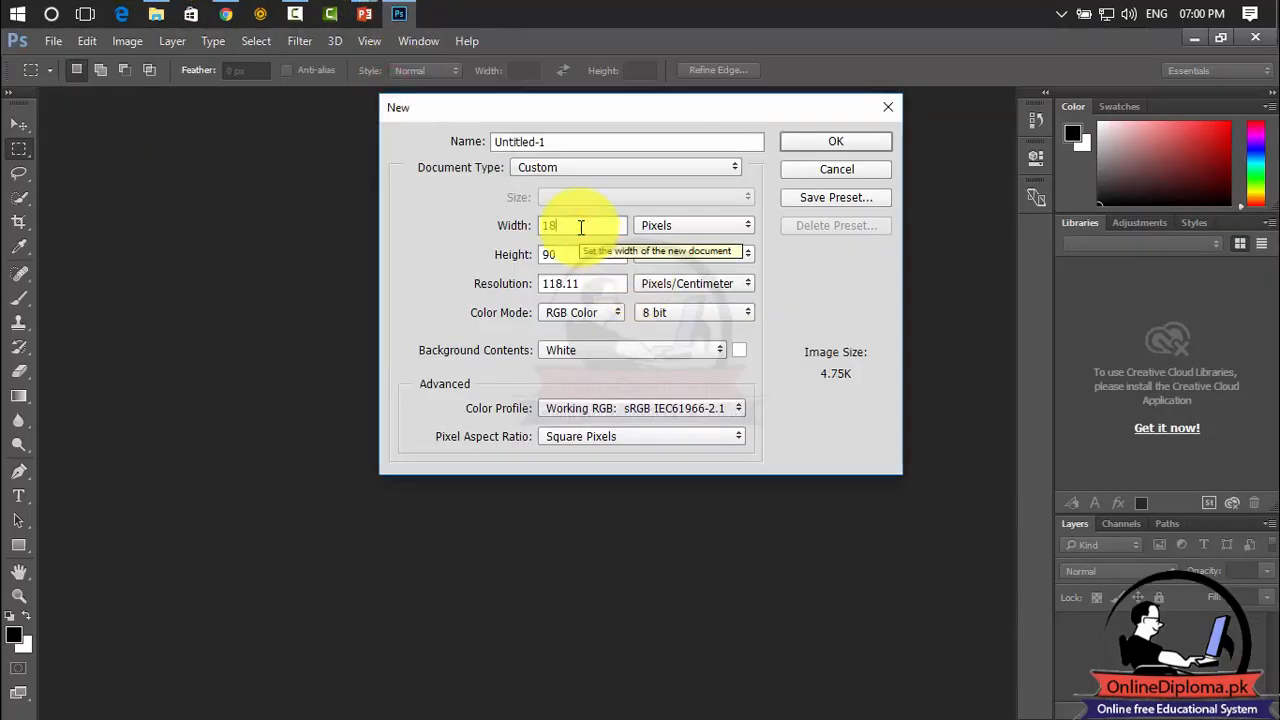
{"action": "type", "text": "4"}
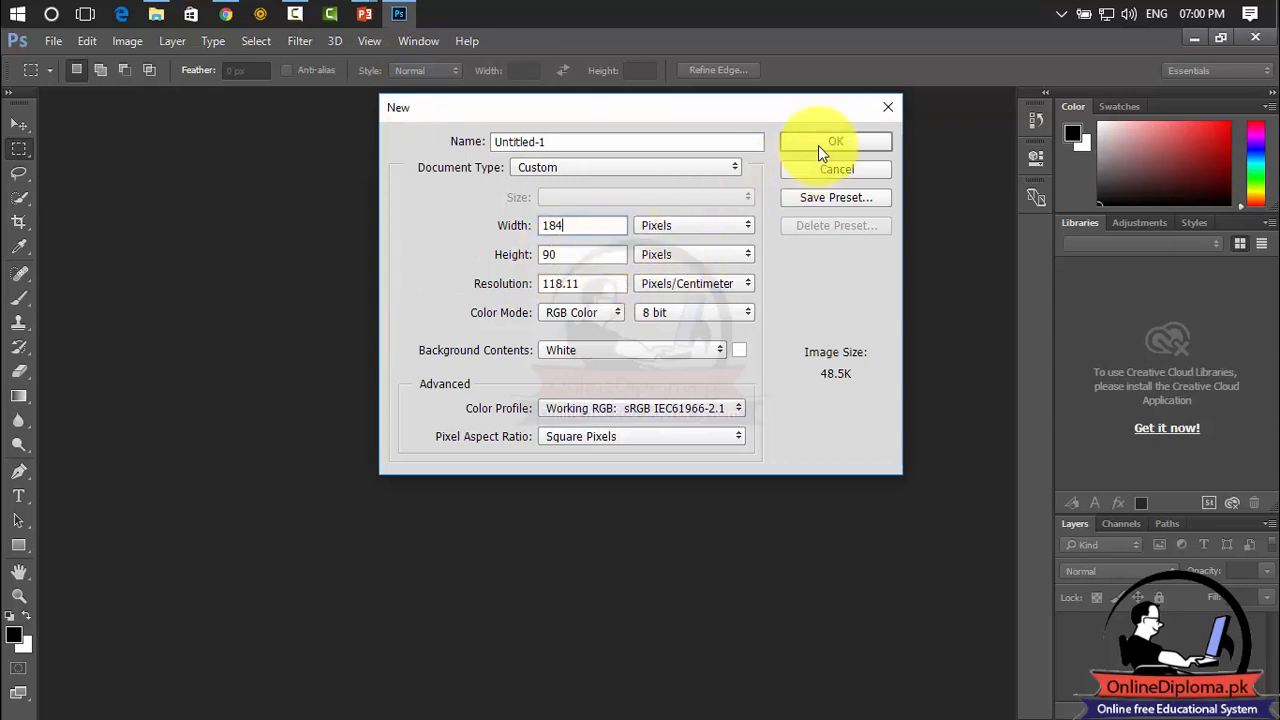
{"action": "left_click", "coordinate": [586, 351]}
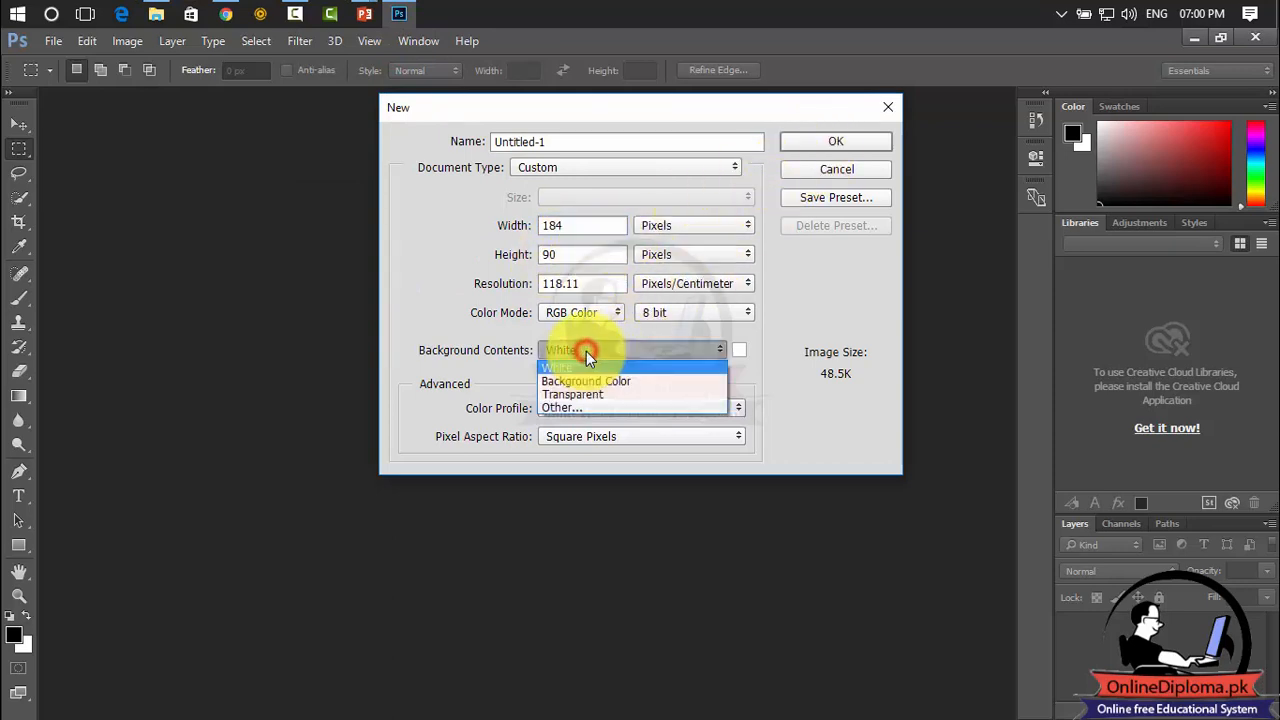
{"action": "left_click", "coordinate": [575, 395]}
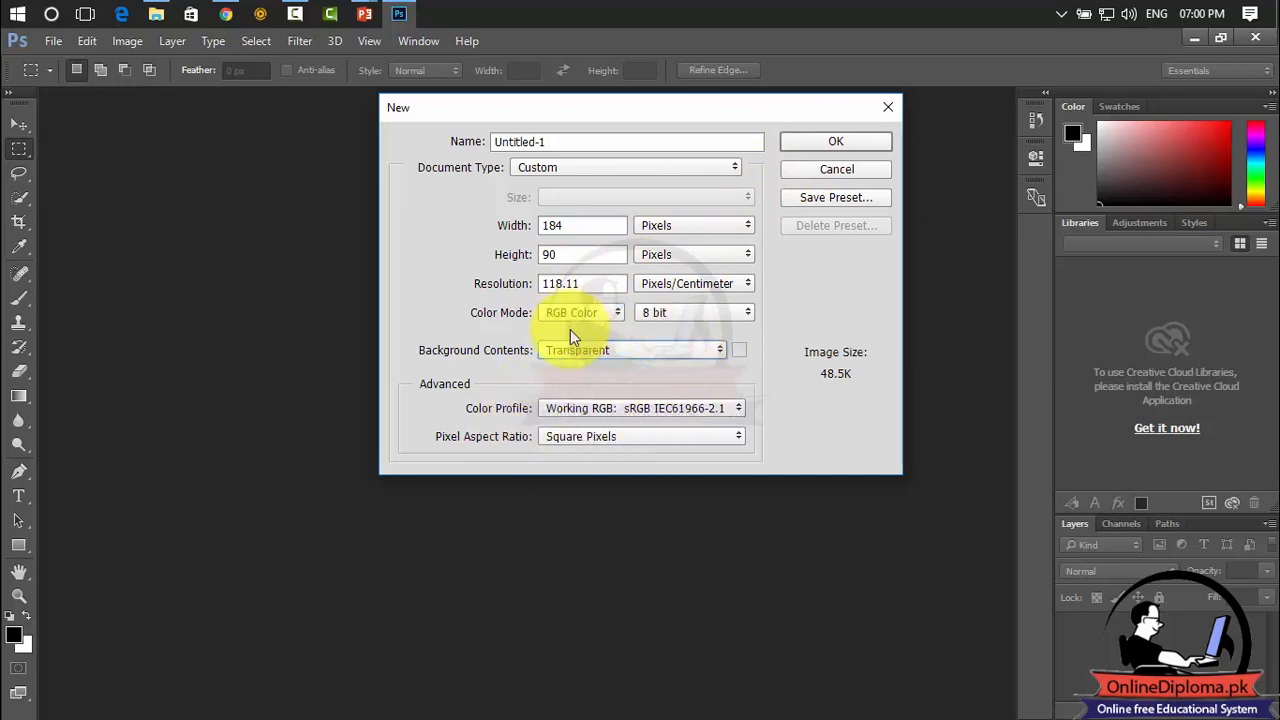
{"action": "left_click", "coordinate": [822, 141]}
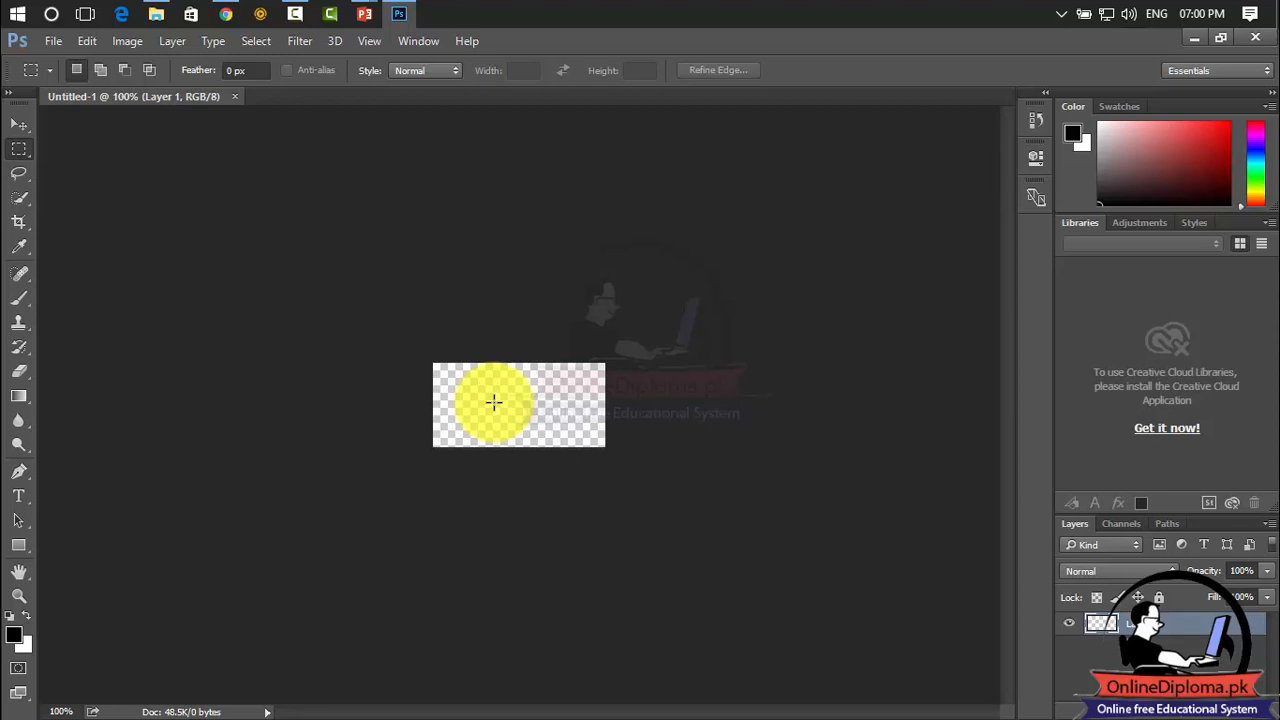
Step: Zoom in and type 'WordPre' with the Horizontal Type Tool, then select the text
{"action": "key", "text": "ctrl+plus"}
{"action": "key", "text": "ctrl+plus"}
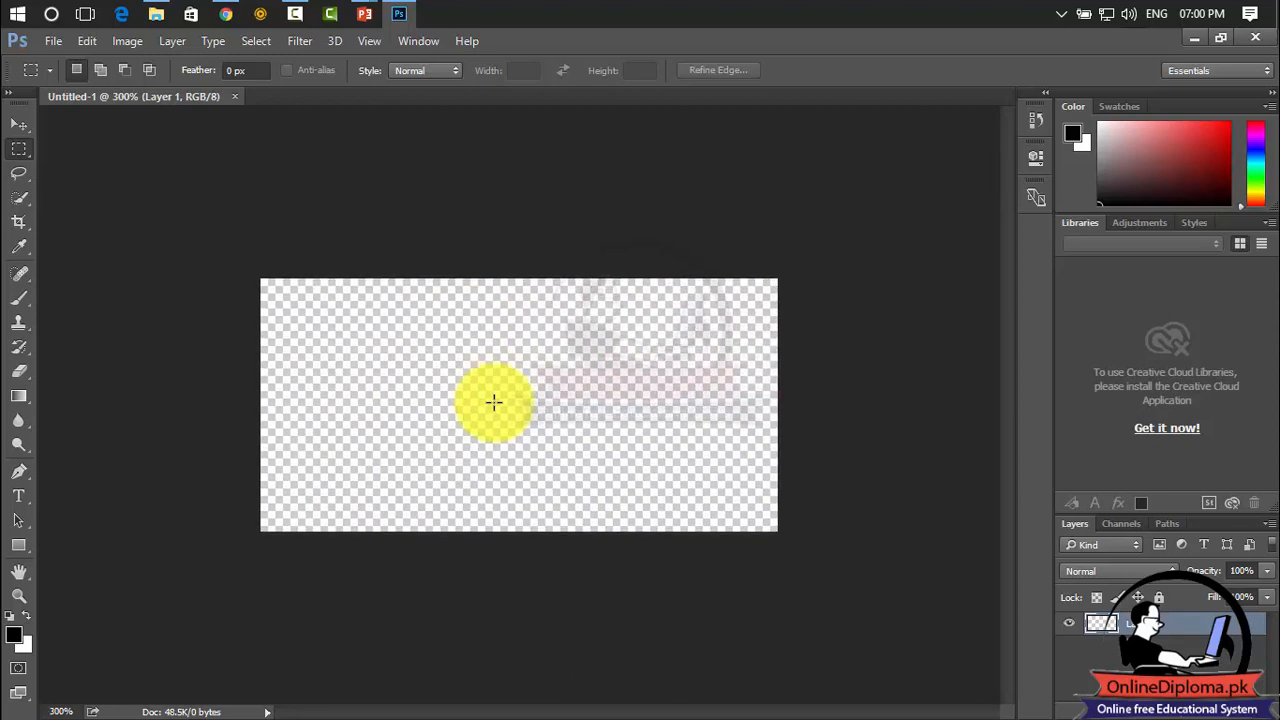
{"action": "key", "text": "ctrl+plus"}
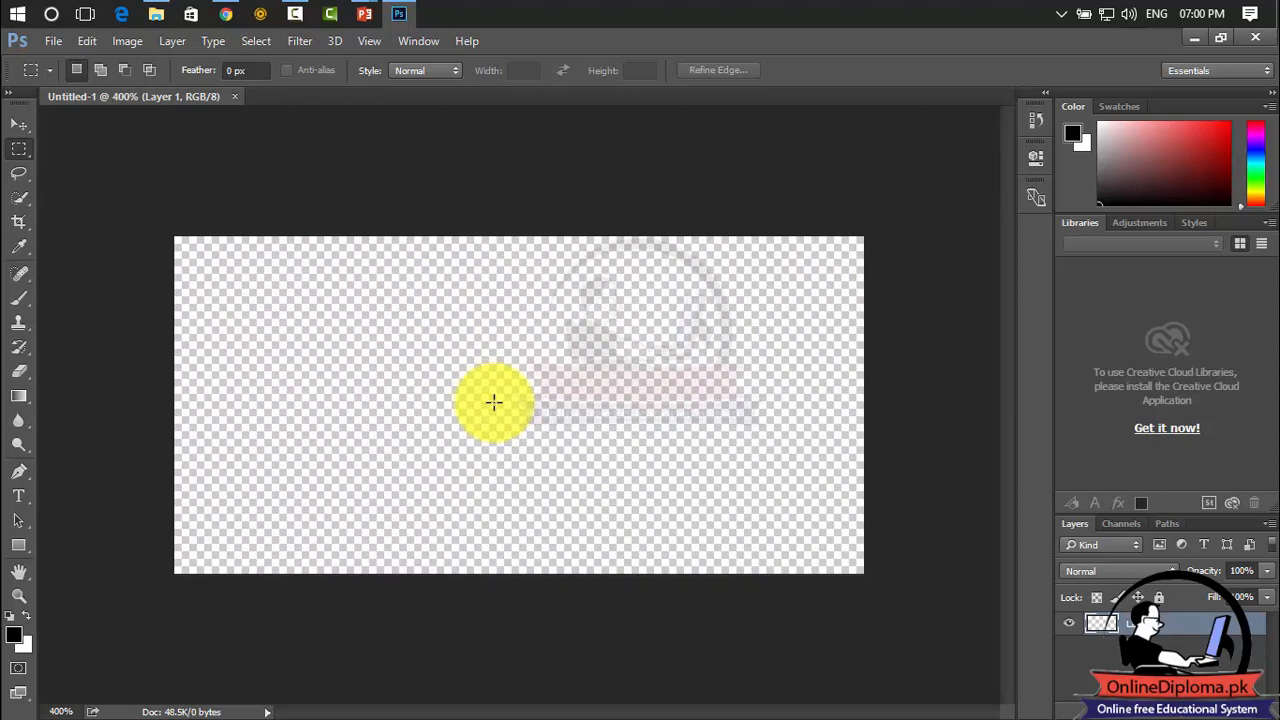
{"action": "left_click", "coordinate": [19, 495]}
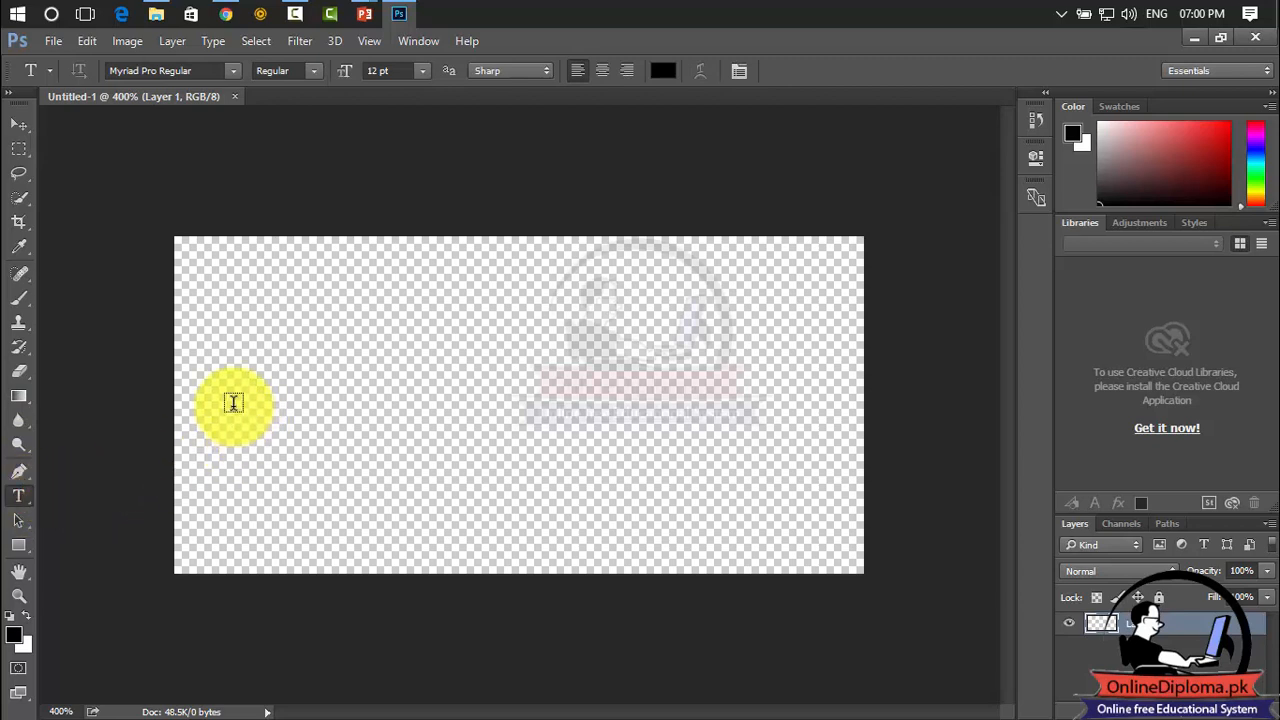
{"action": "left_click", "coordinate": [25, 499]}
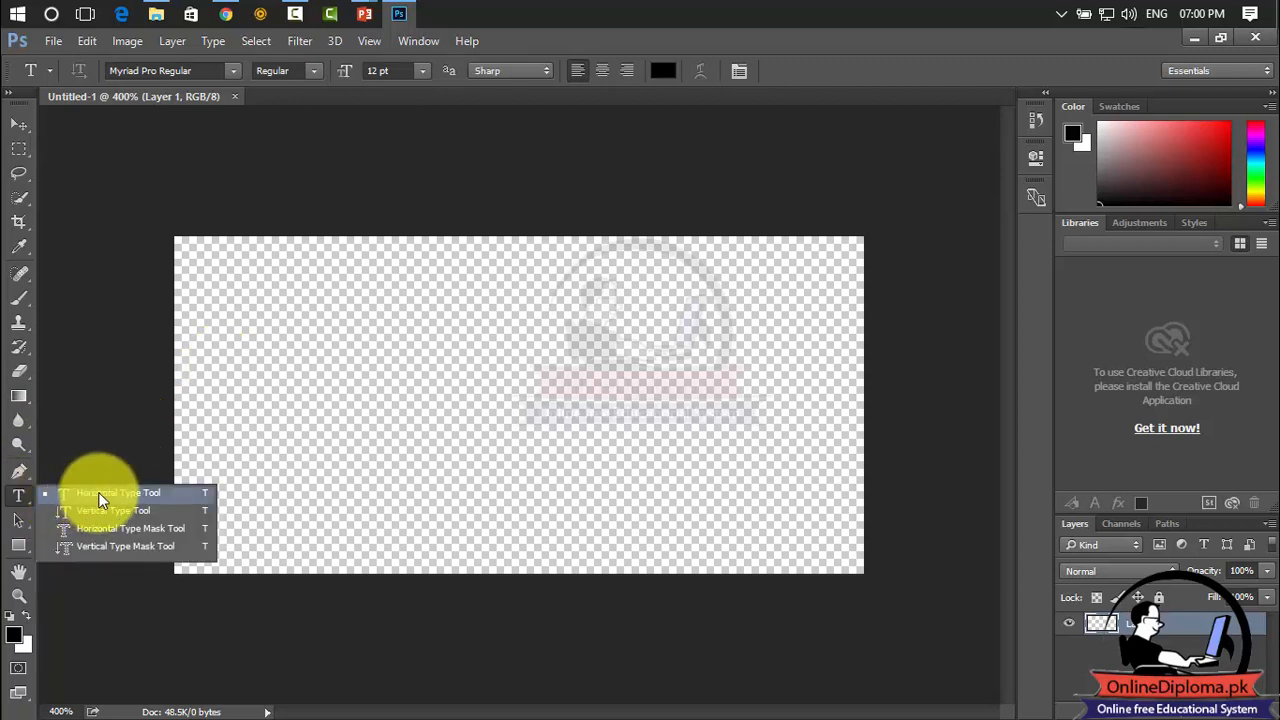
{"action": "left_click", "coordinate": [112, 492]}
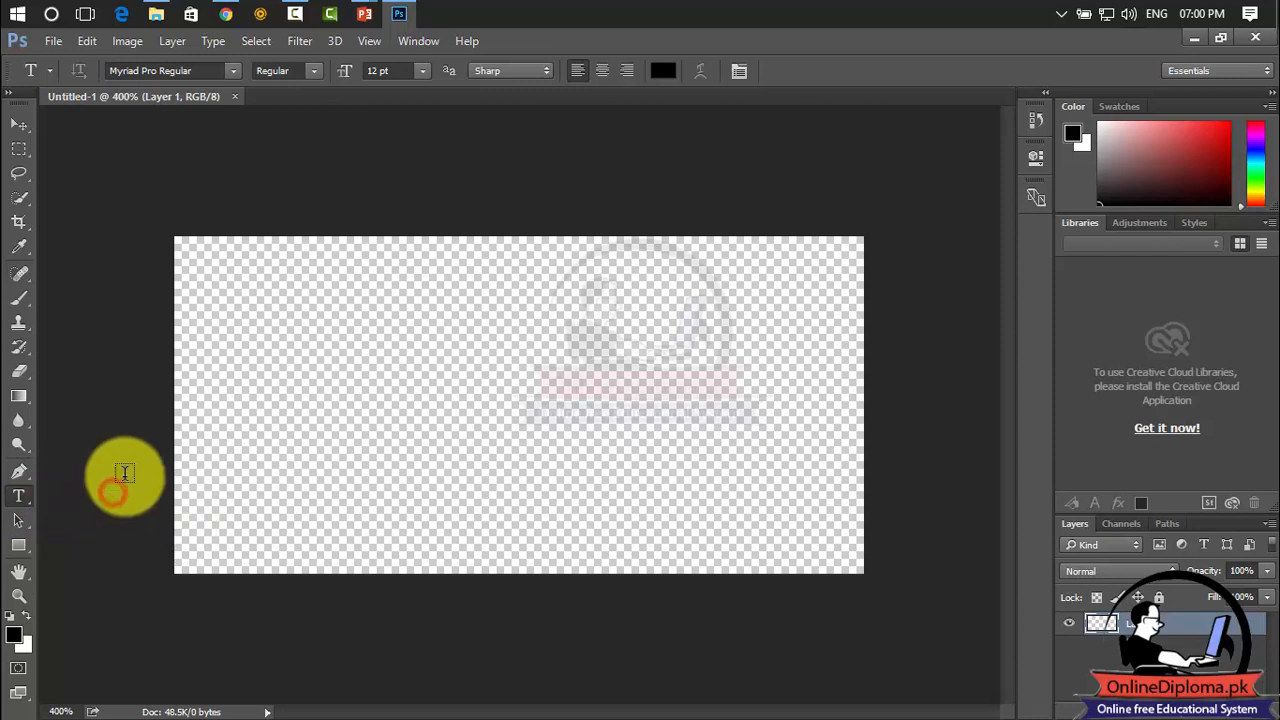
{"action": "left_click", "coordinate": [225, 410]}
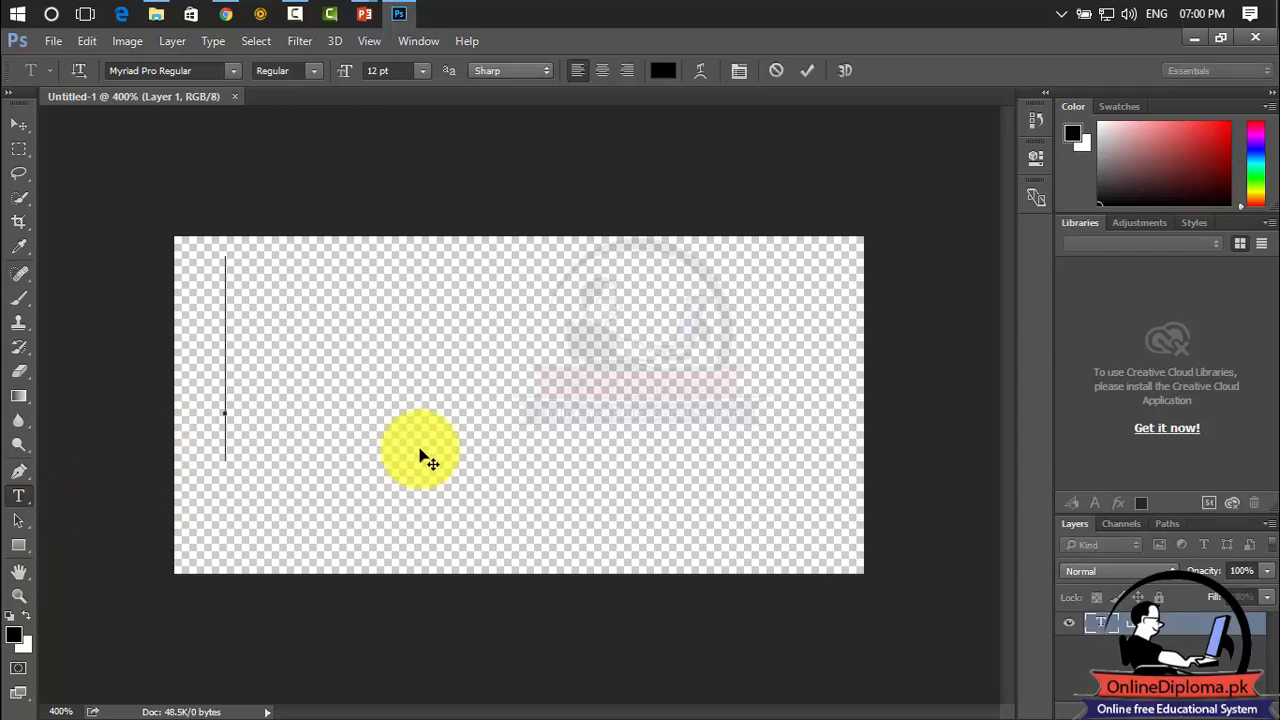
{"action": "type", "text": "Word"}
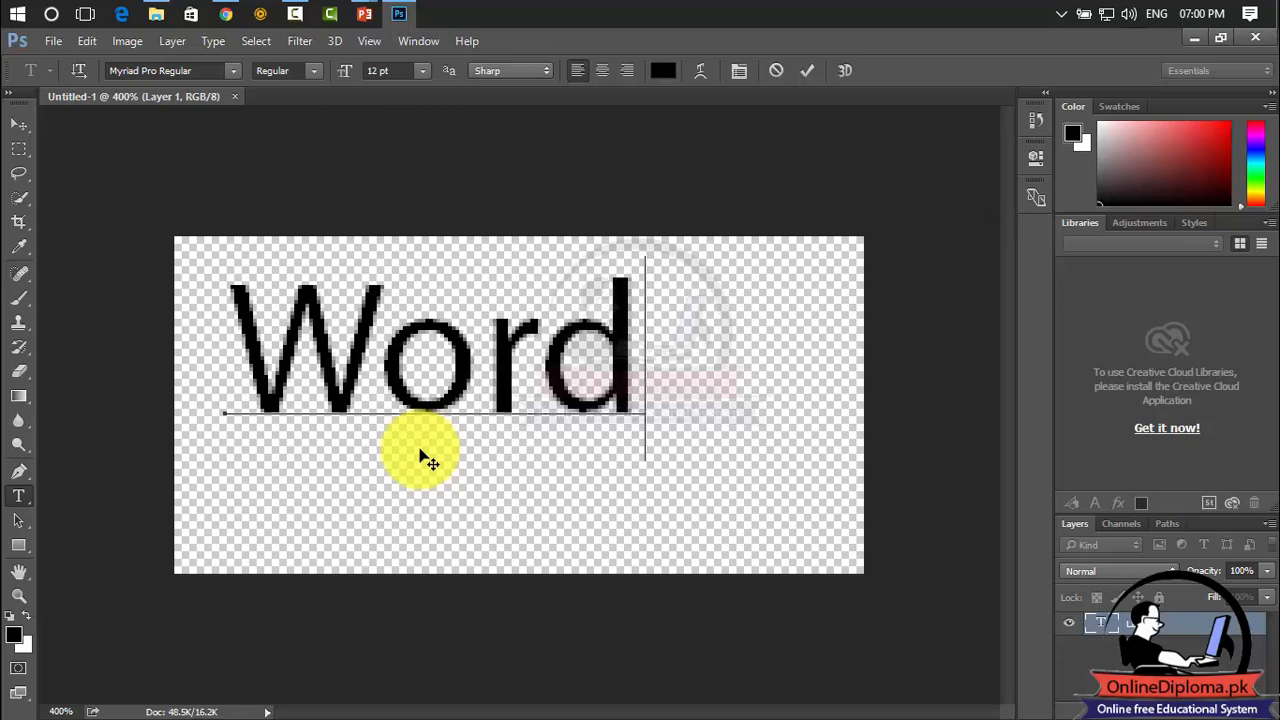
{"action": "type", "text": "Pre"}
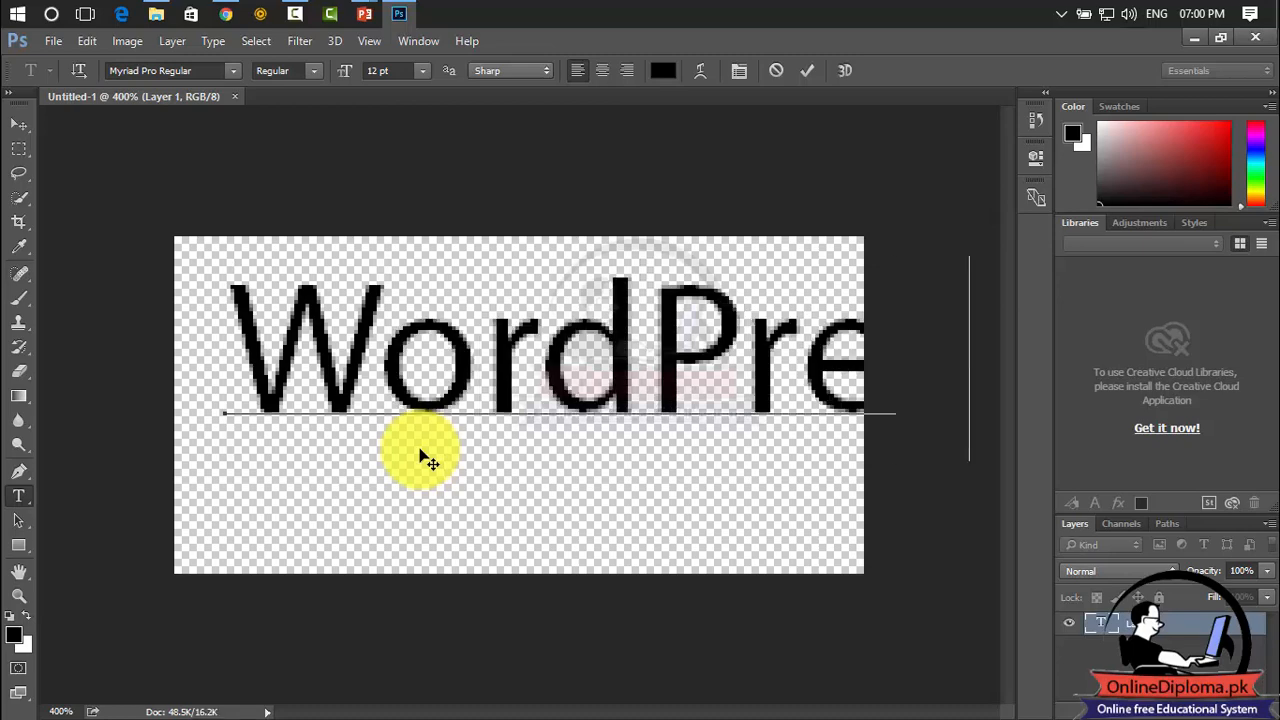
{"action": "left_click_drag", "start_coordinate": [249, 352], "coordinate": [1273, 413]}
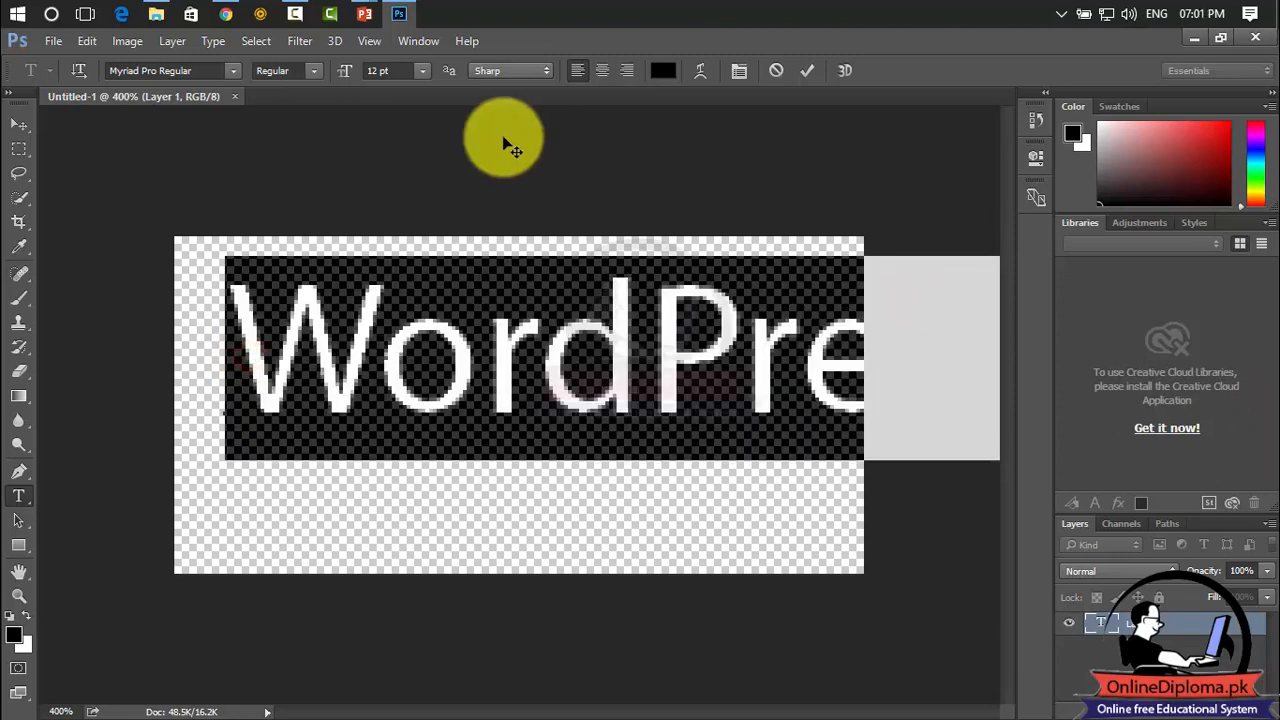
Step: Set the title text to 8 pt Myriad Pro Bold
{"action": "left_click", "coordinate": [422, 71]}
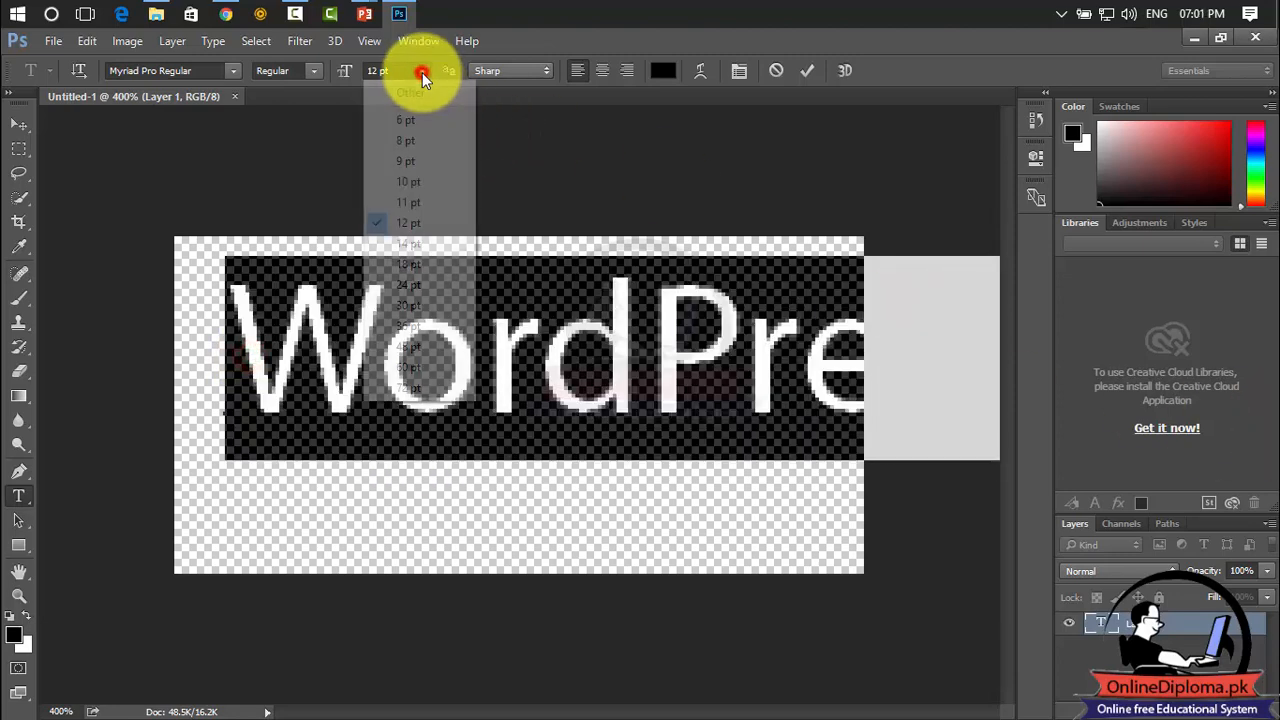
{"action": "left_click", "coordinate": [410, 179]}
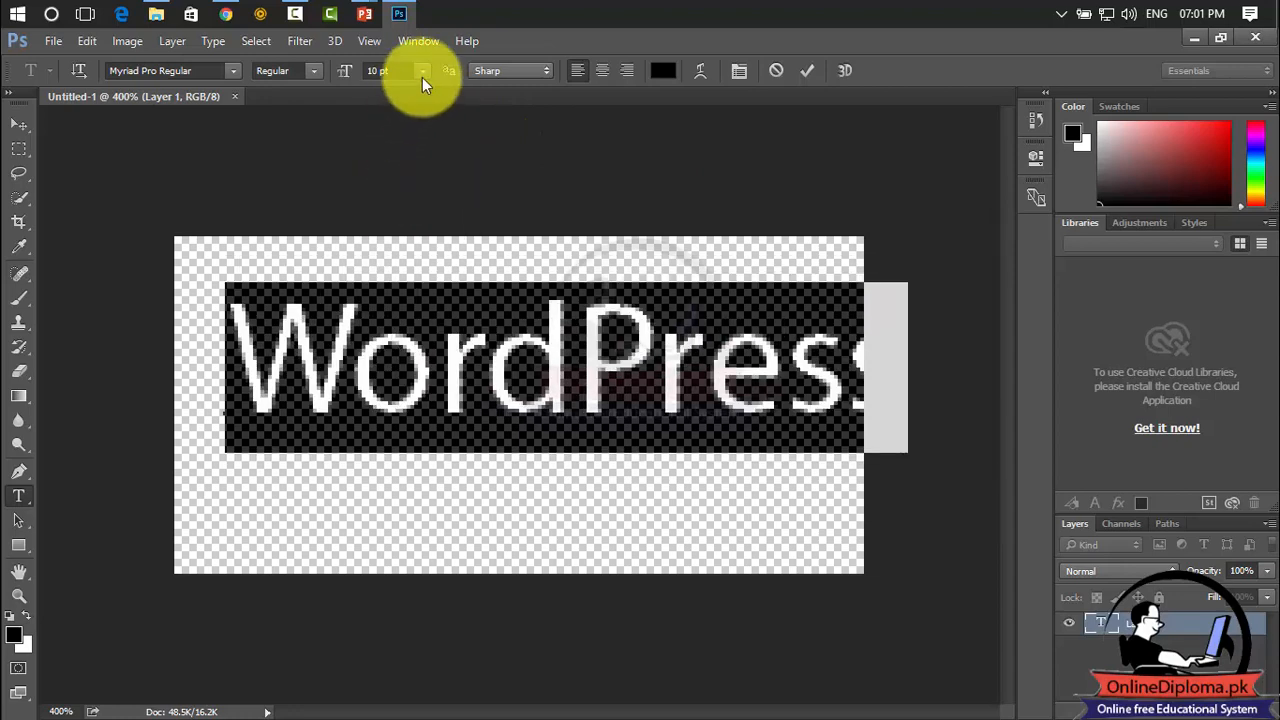
{"action": "left_click", "coordinate": [421, 77]}
{"action": "left_click", "coordinate": [402, 160]}
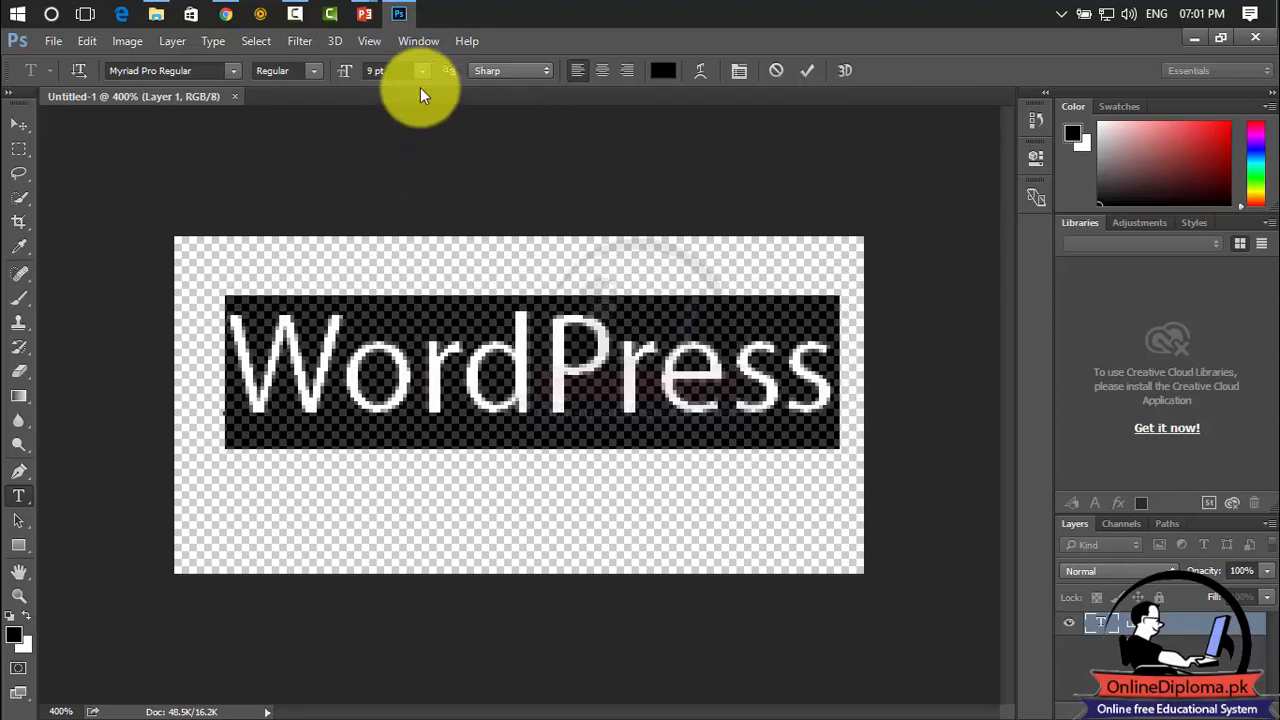
{"action": "left_click", "coordinate": [420, 75]}
{"action": "left_click", "coordinate": [402, 140]}
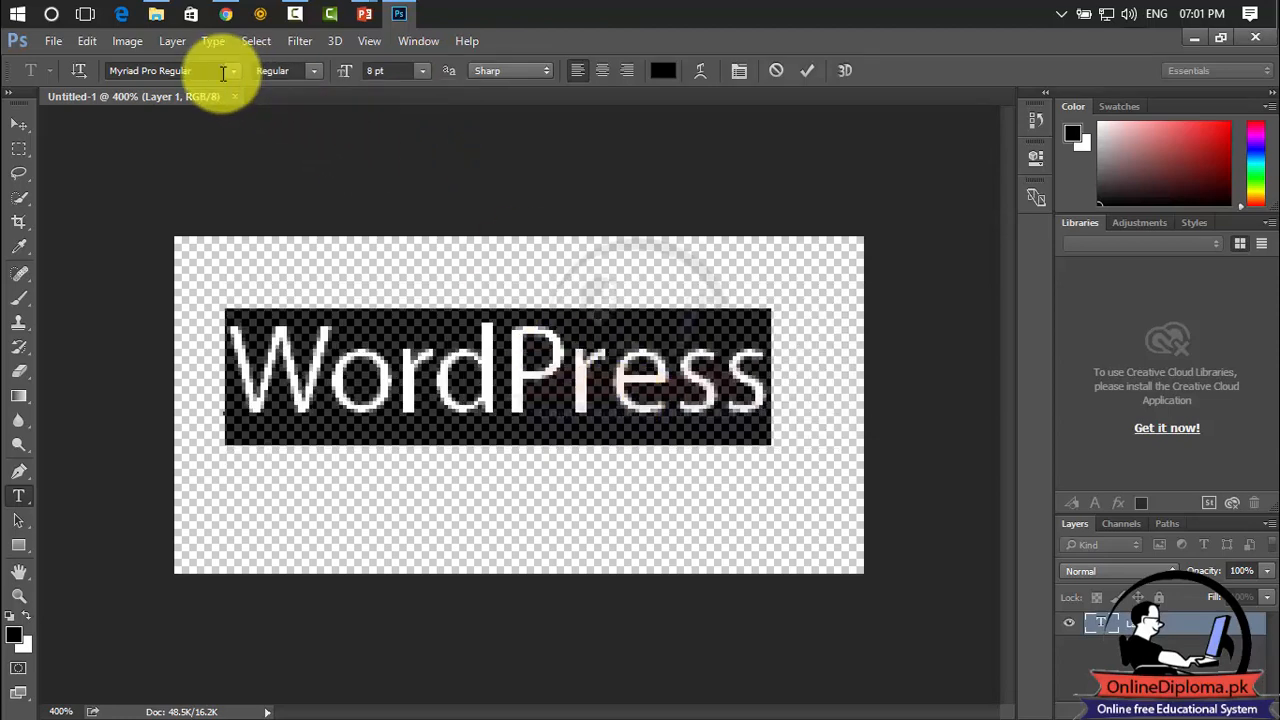
{"action": "left_click", "coordinate": [313, 71]}
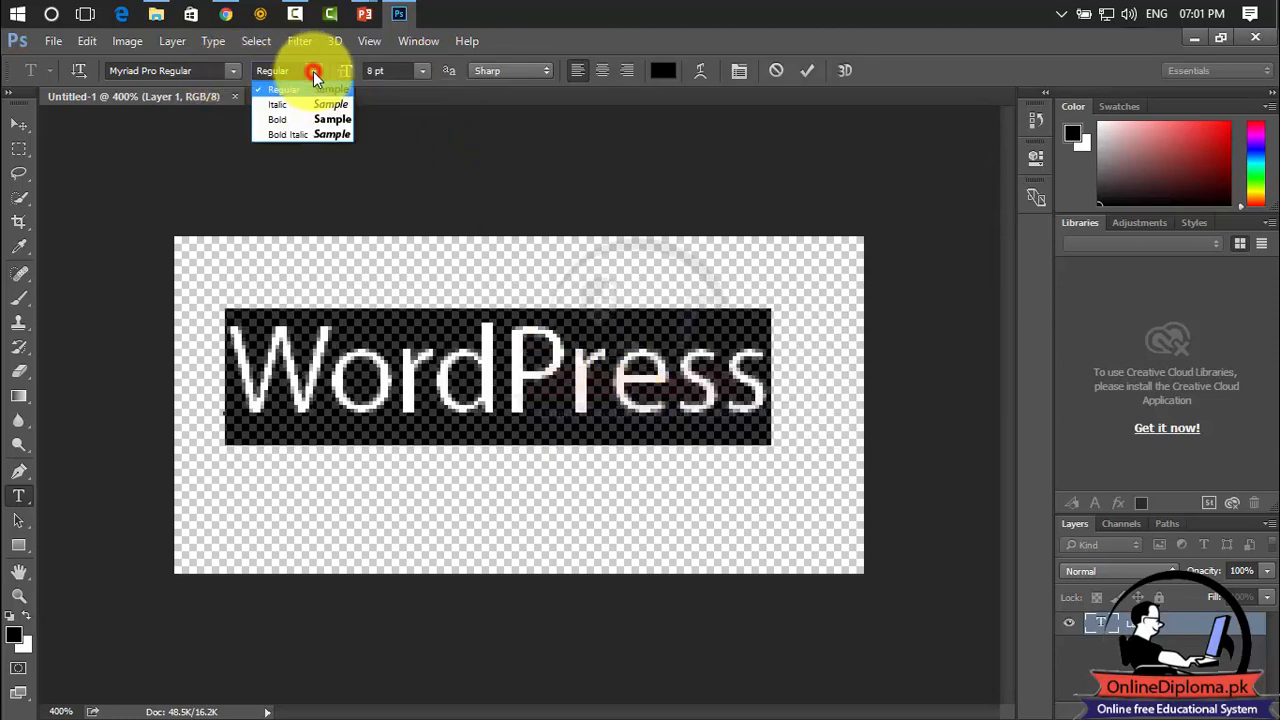
{"action": "left_click", "coordinate": [300, 134]}
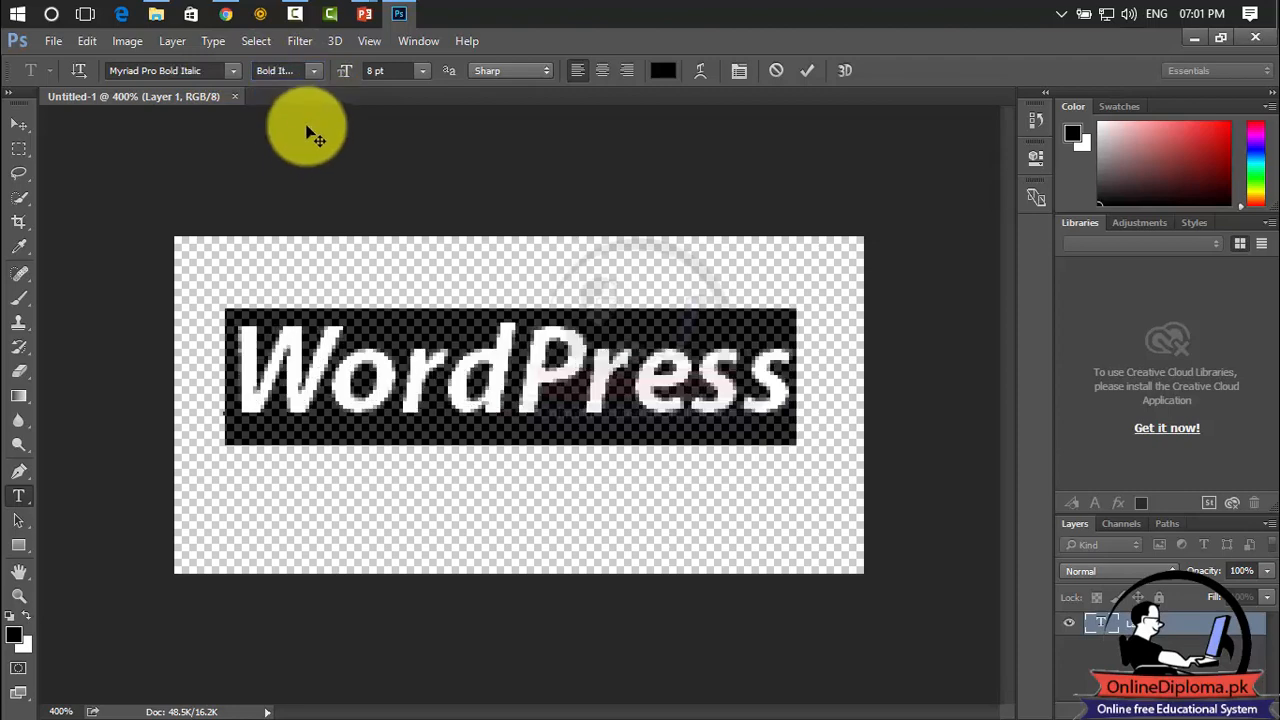
{"action": "left_click", "coordinate": [314, 70]}
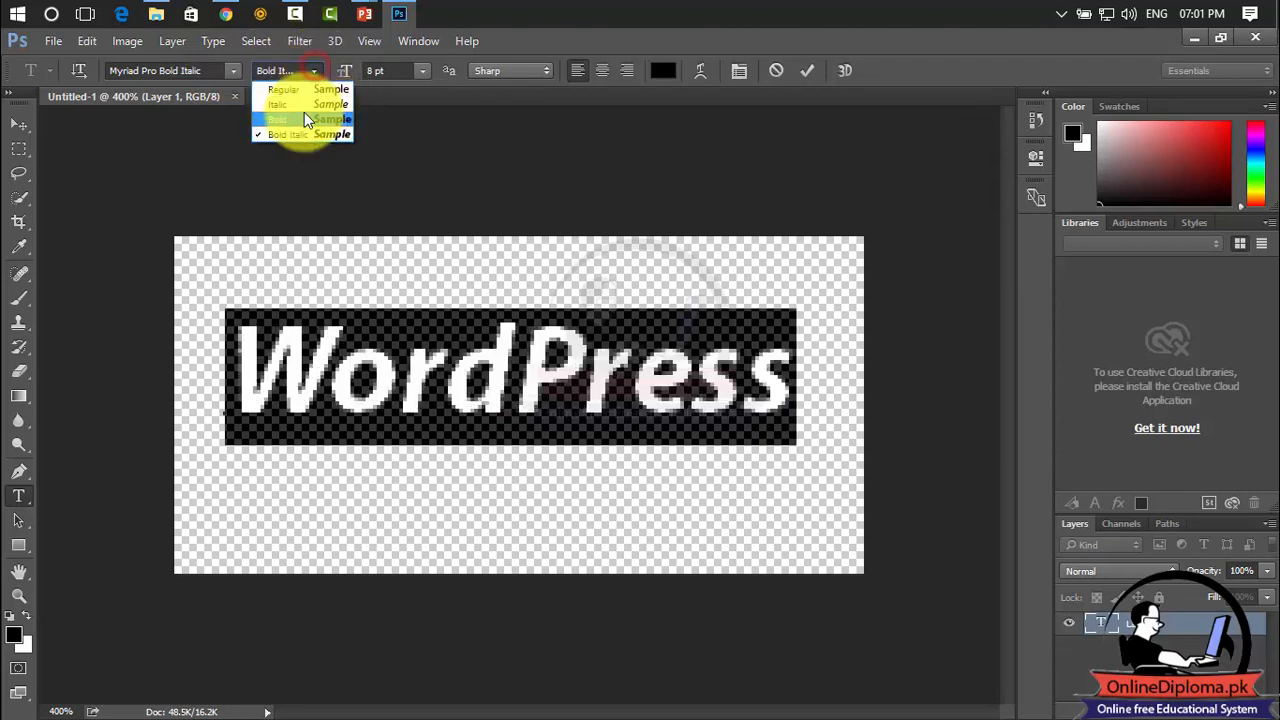
{"action": "left_click", "coordinate": [302, 115]}
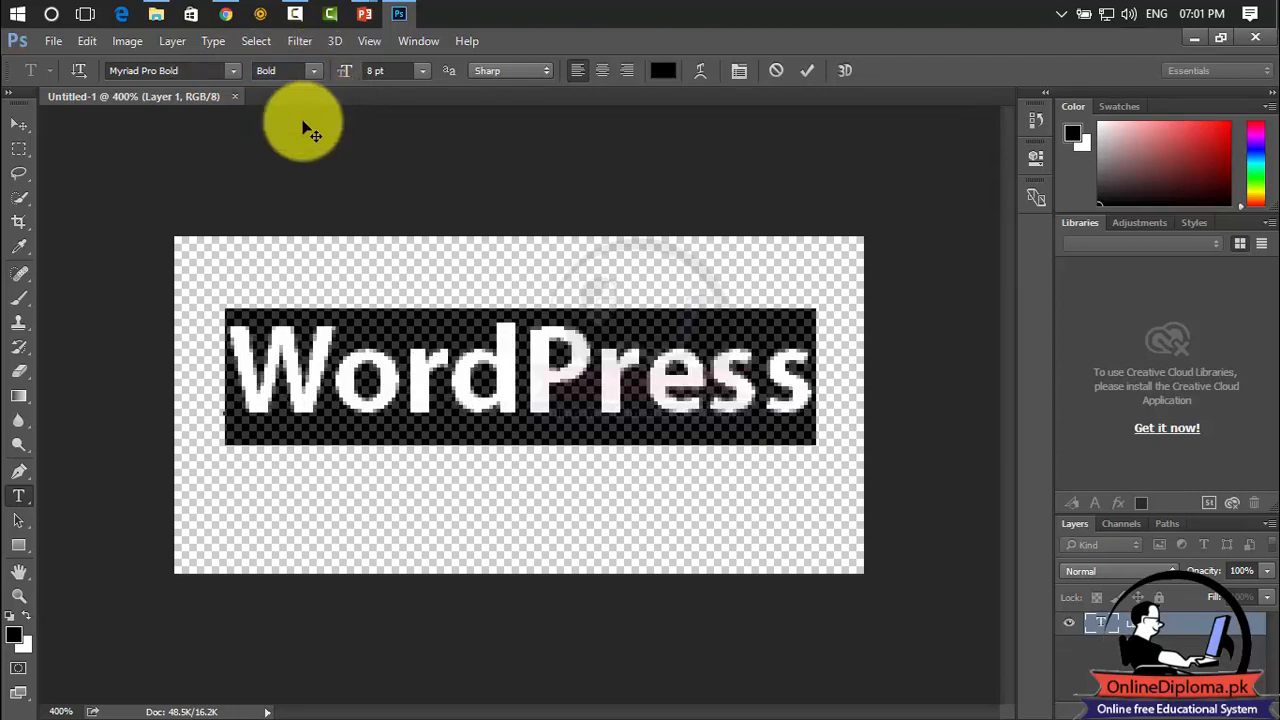
Step: Commit the title, nudge it slightly, zoom out to 200%, and compare with the site's logo
{"action": "left_click", "coordinate": [25, 130]}
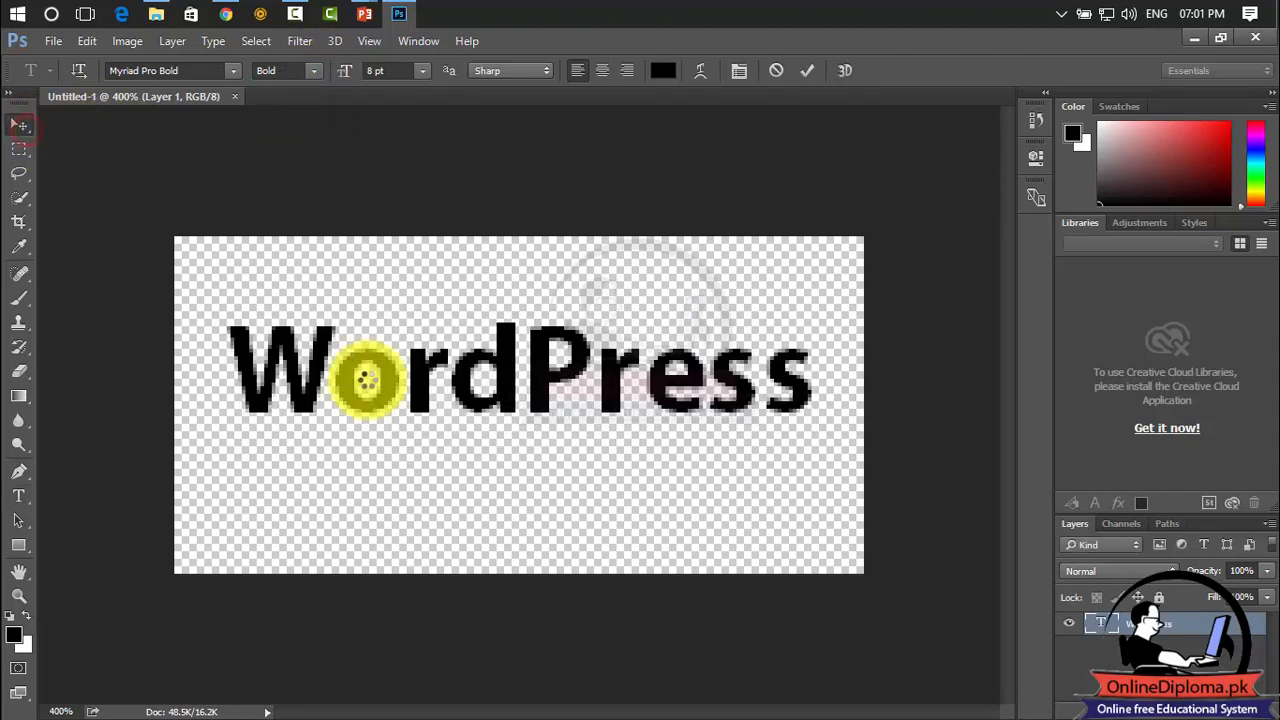
{"action": "left_click_drag", "start_coordinate": [517, 411], "coordinate": [520, 414]}
{"action": "key", "text": "ctrl+minus"}
{"action": "key", "text": "ctrl+minus"}
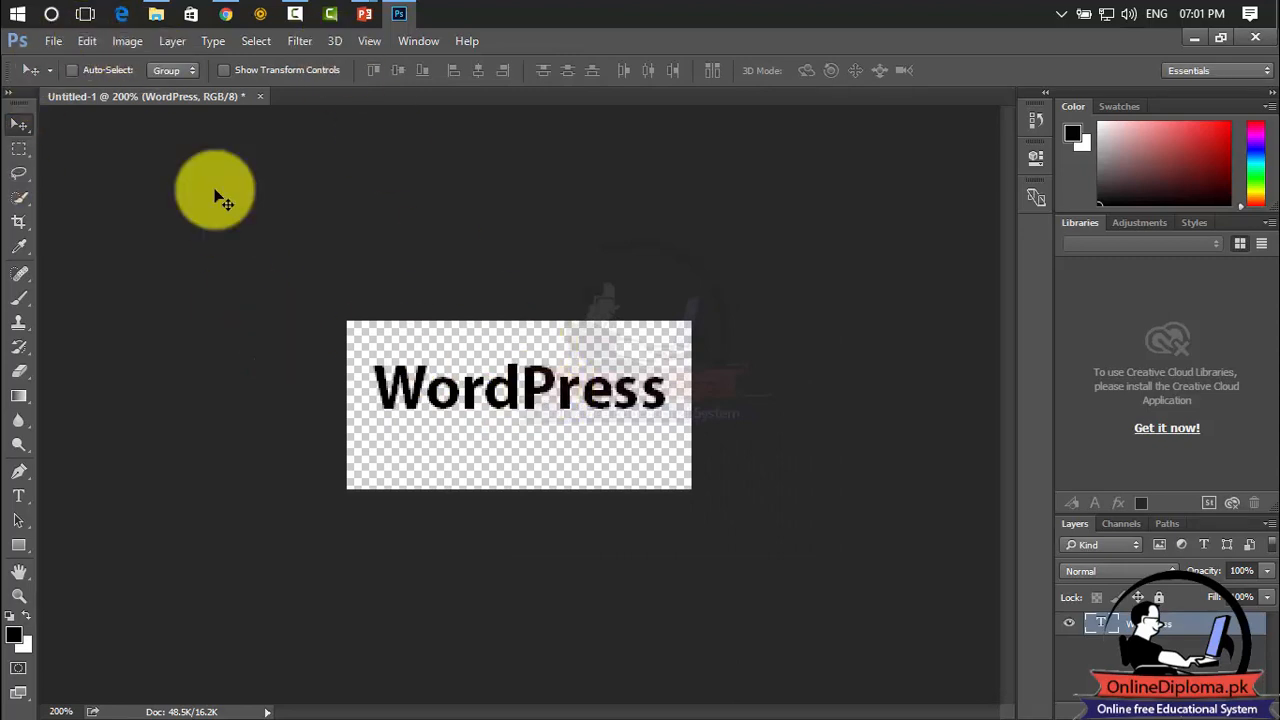
{"action": "left_click", "coordinate": [228, 13]}
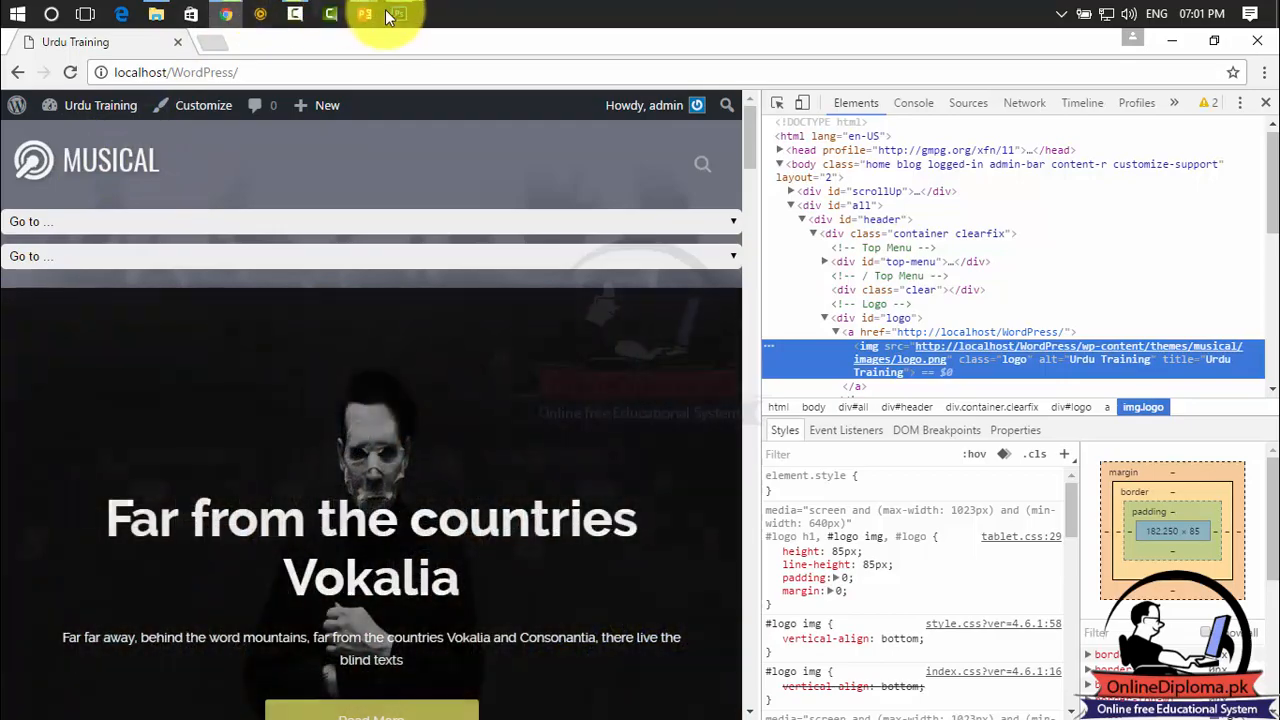
{"action": "left_click", "coordinate": [398, 13]}
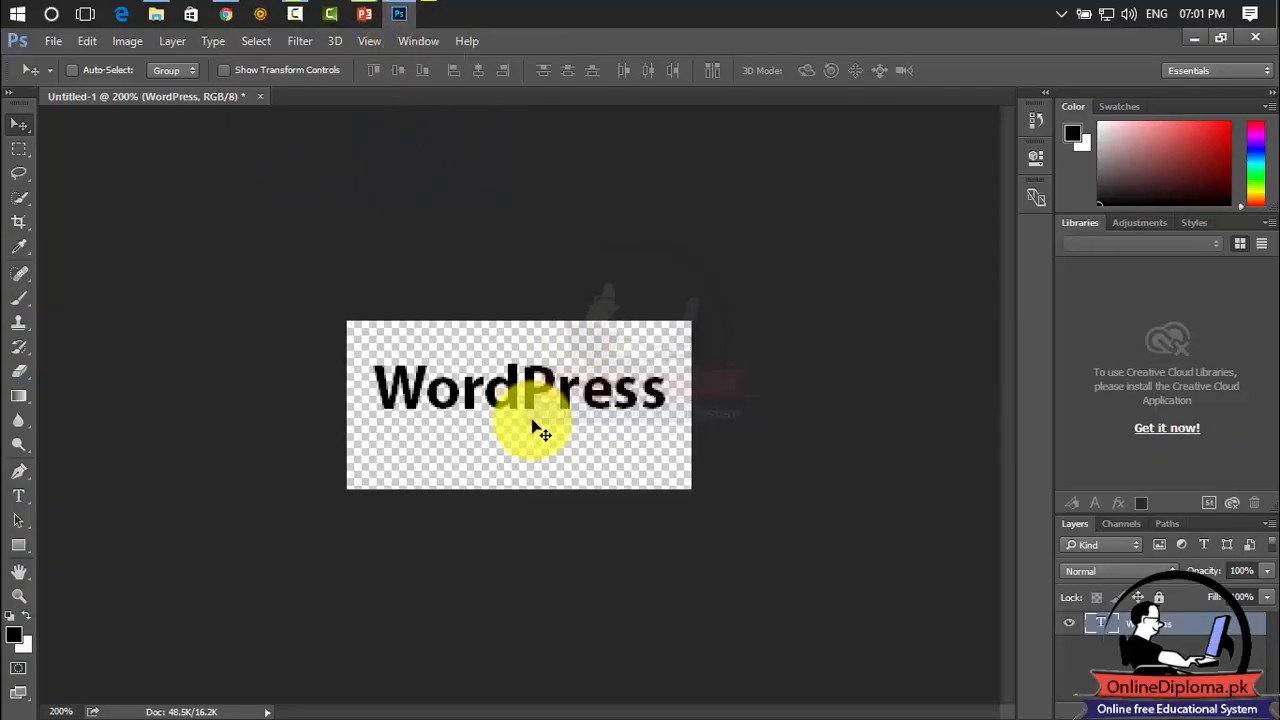
{"action": "left_click", "coordinate": [25, 497]}
Step: Add a 'Training' text line below WordPress, shift it slightly left, and show the rulers
{"action": "left_click", "coordinate": [466, 448]}
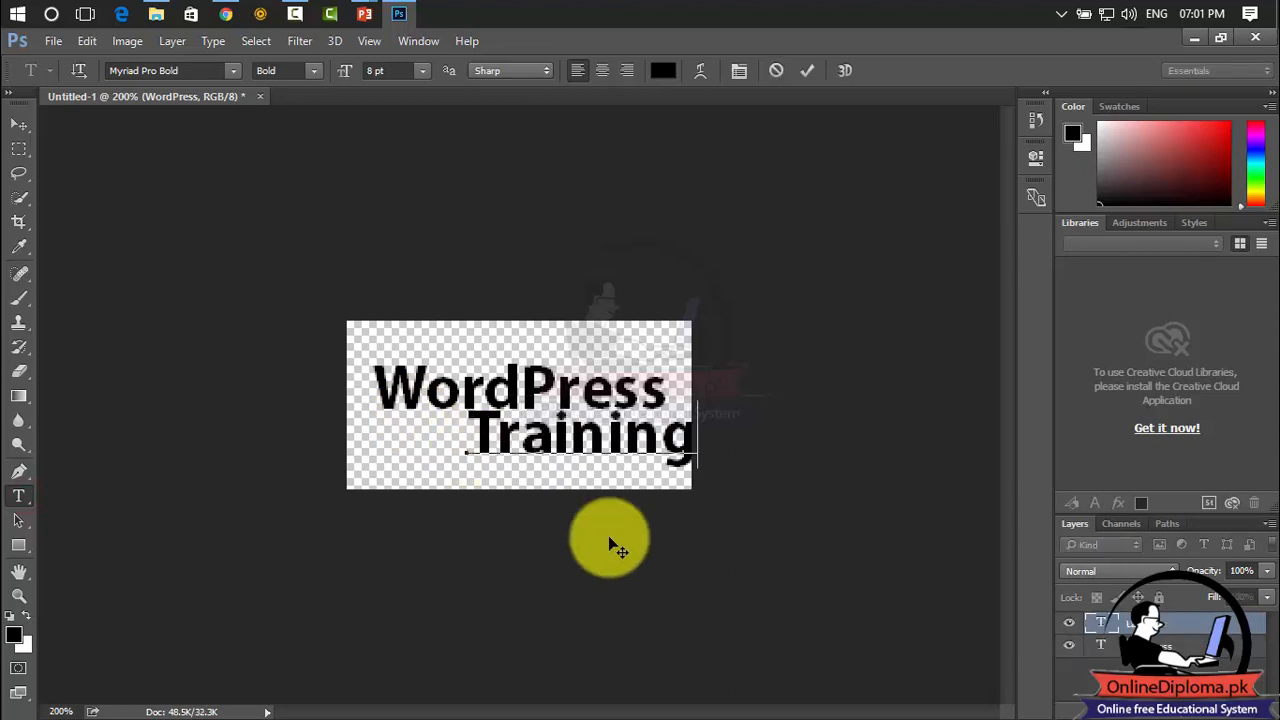
{"action": "left_click", "coordinate": [20, 125]}
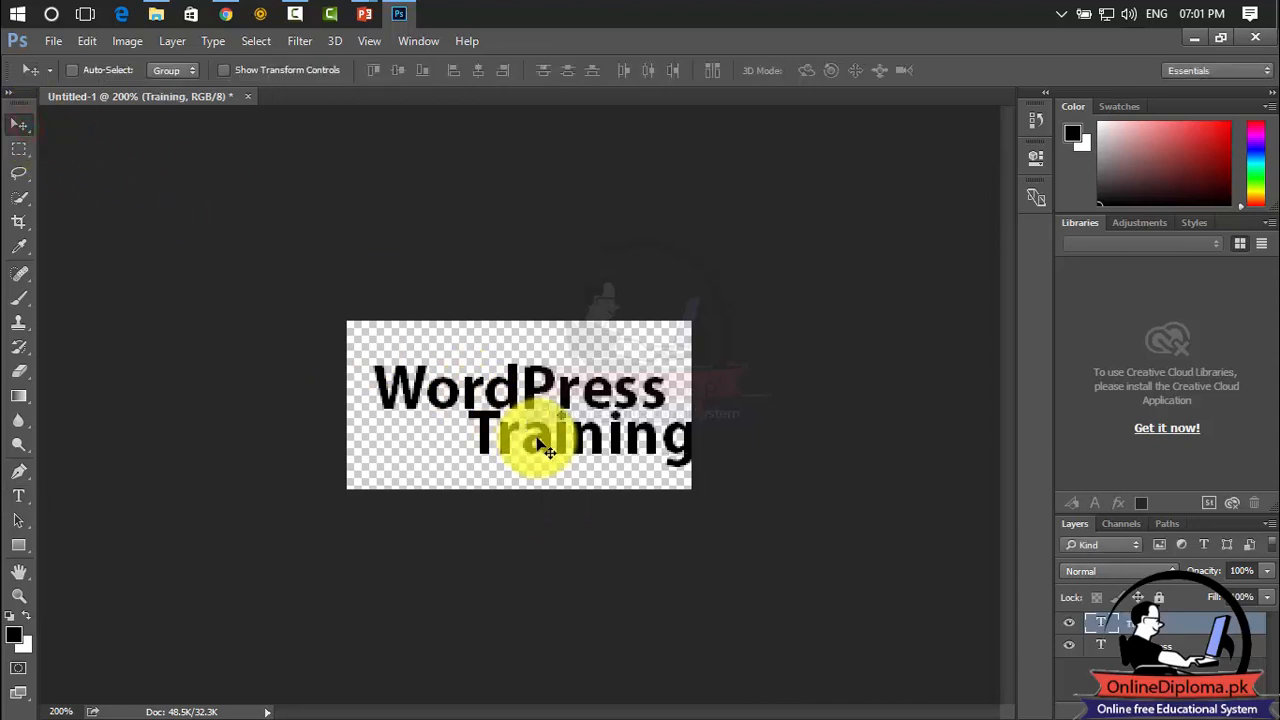
{"action": "mouse_move", "coordinate": [548, 450]}
{"action": "left_mouse_down"}
{"action": "mouse_move", "coordinate": [543, 429]}
{"action": "mouse_move", "coordinate": [523, 451]}
{"action": "left_mouse_up"}
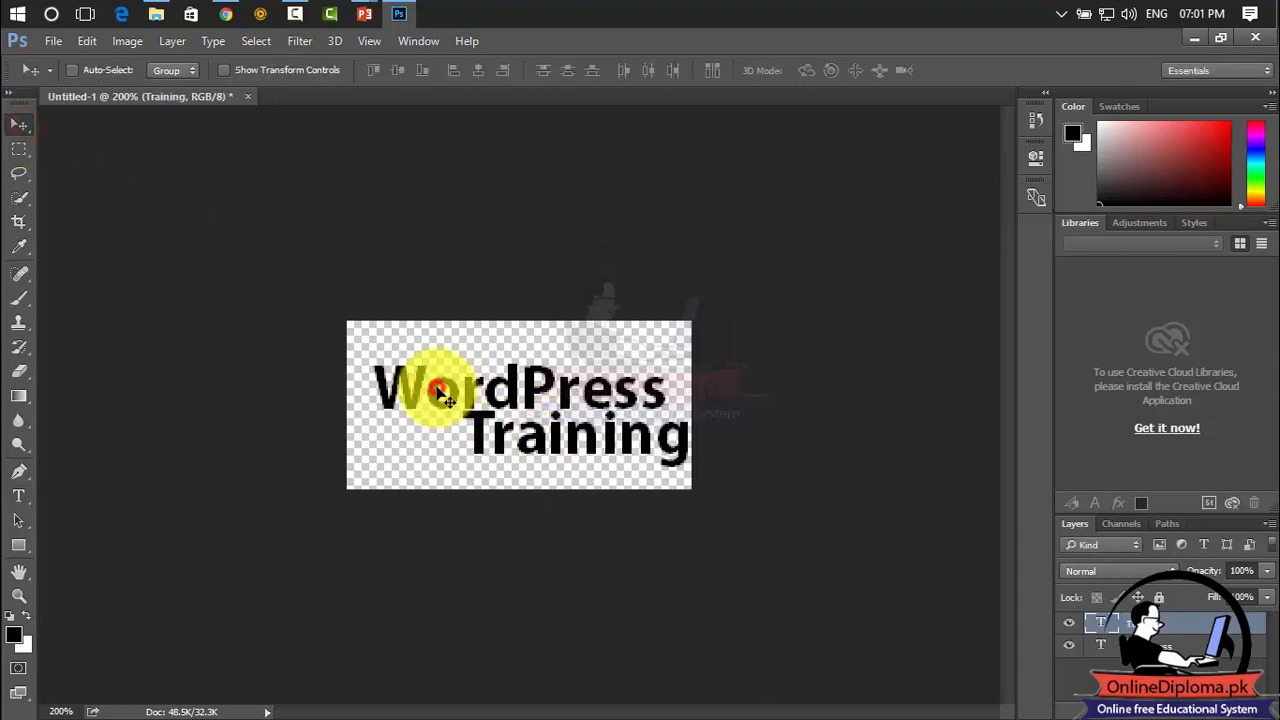
{"action": "key", "text": "ctrl+r"}
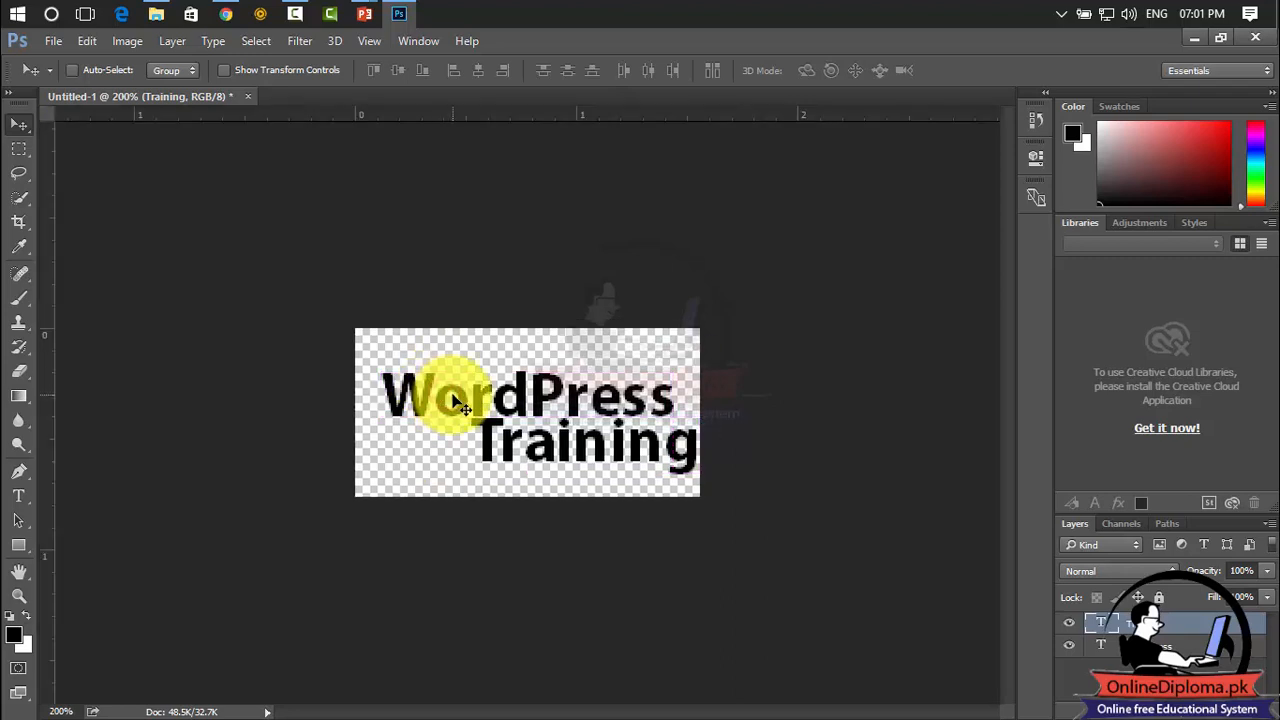
Step: Free-transform WordPress larger to span the canvas width, then select the Training layer
{"action": "left_click", "coordinate": [20, 126]}
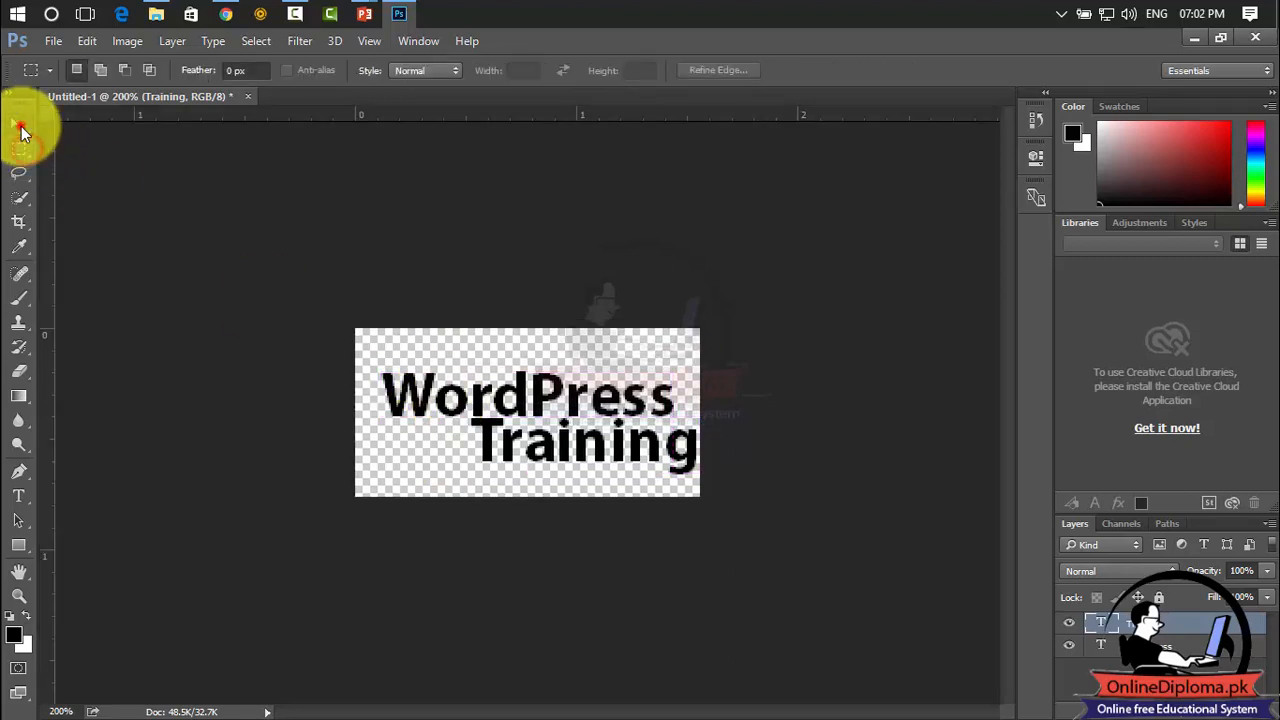
{"action": "right_click", "coordinate": [447, 400]}
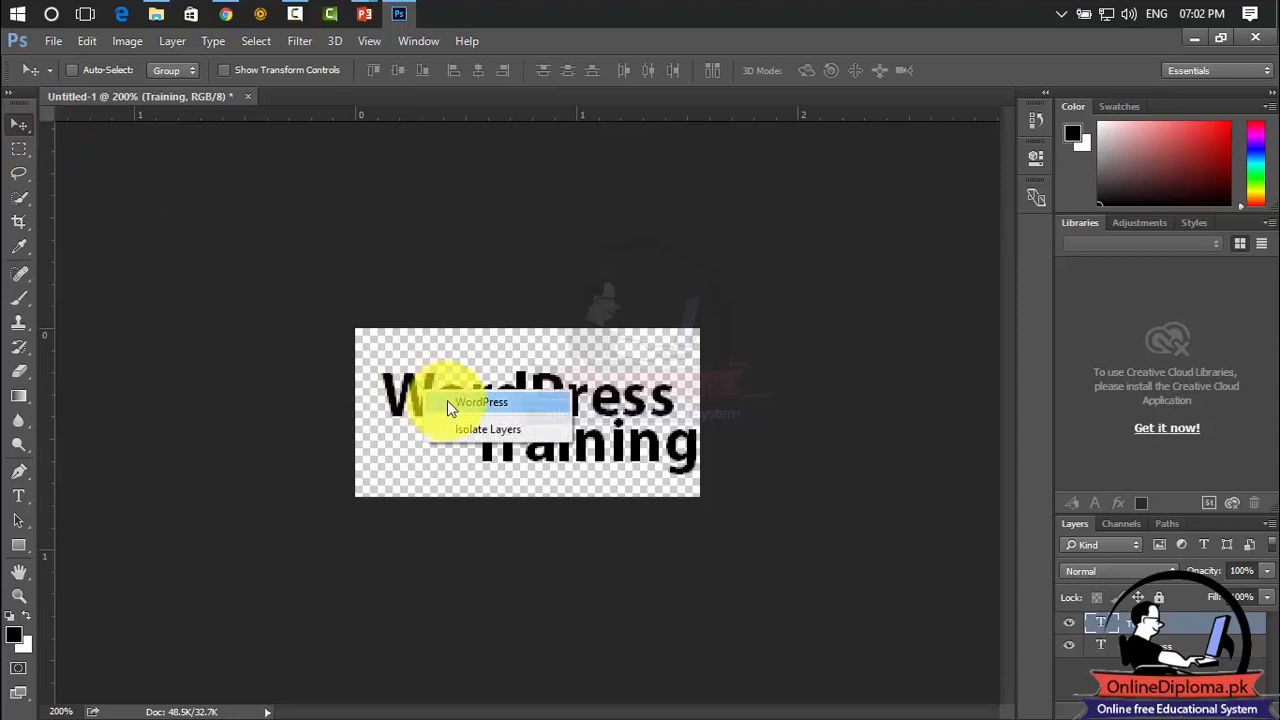
{"action": "left_click", "coordinate": [447, 403]}
{"action": "key", "text": "ctrl+t"}
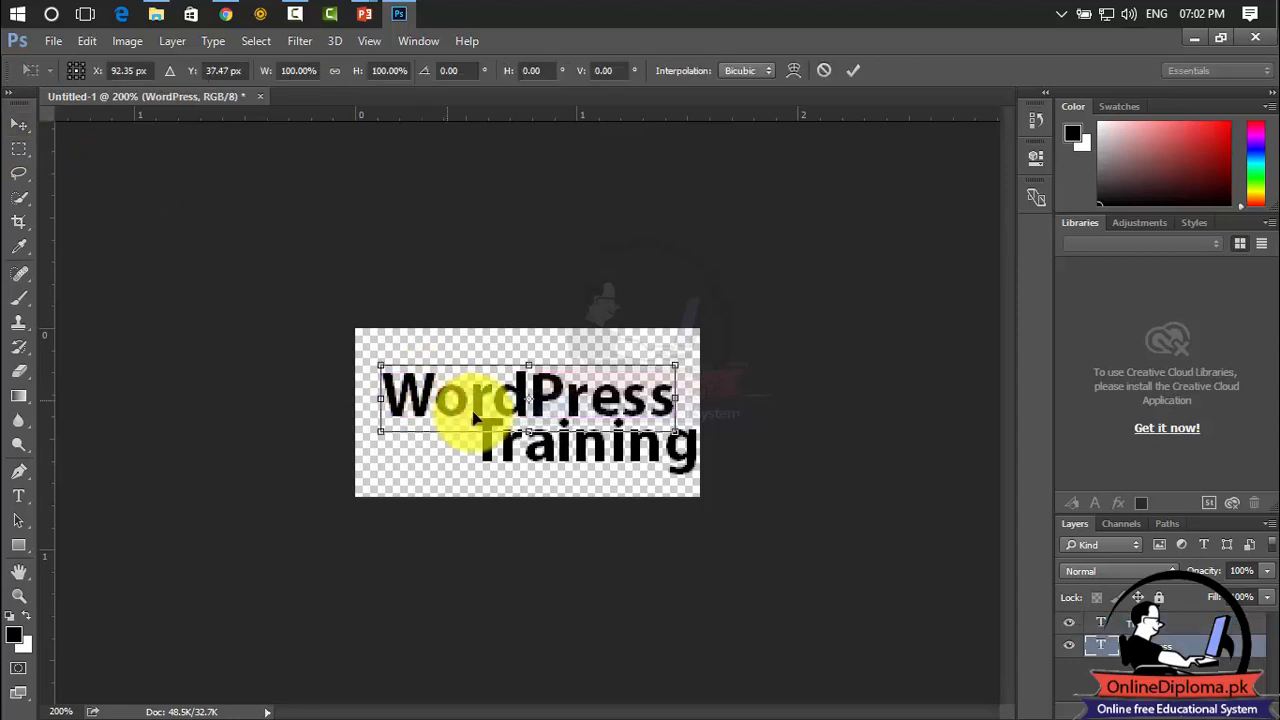
{"action": "left_click_drag", "start_coordinate": [381, 432], "coordinate": [357, 458]}
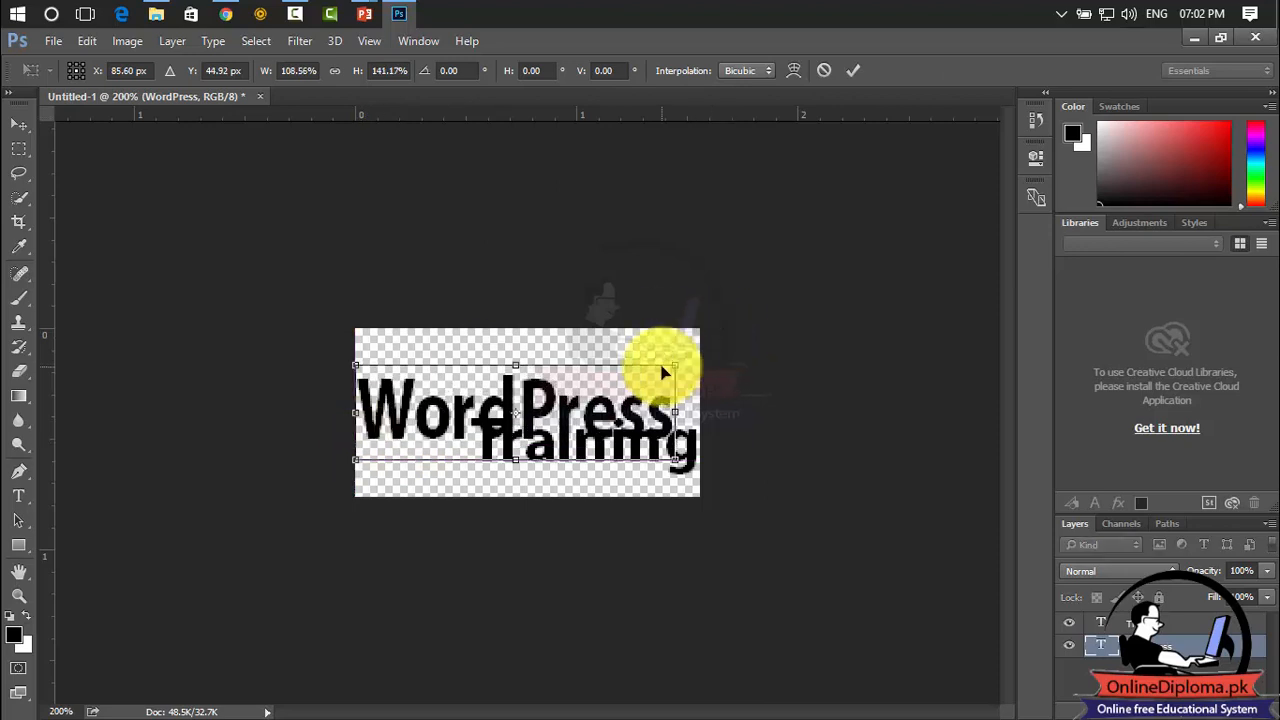
{"action": "mouse_move", "coordinate": [672, 363]}
{"action": "left_mouse_down"}
{"action": "mouse_move", "coordinate": [692, 340]}
{"action": "mouse_move", "coordinate": [690, 355]}
{"action": "left_mouse_up"}
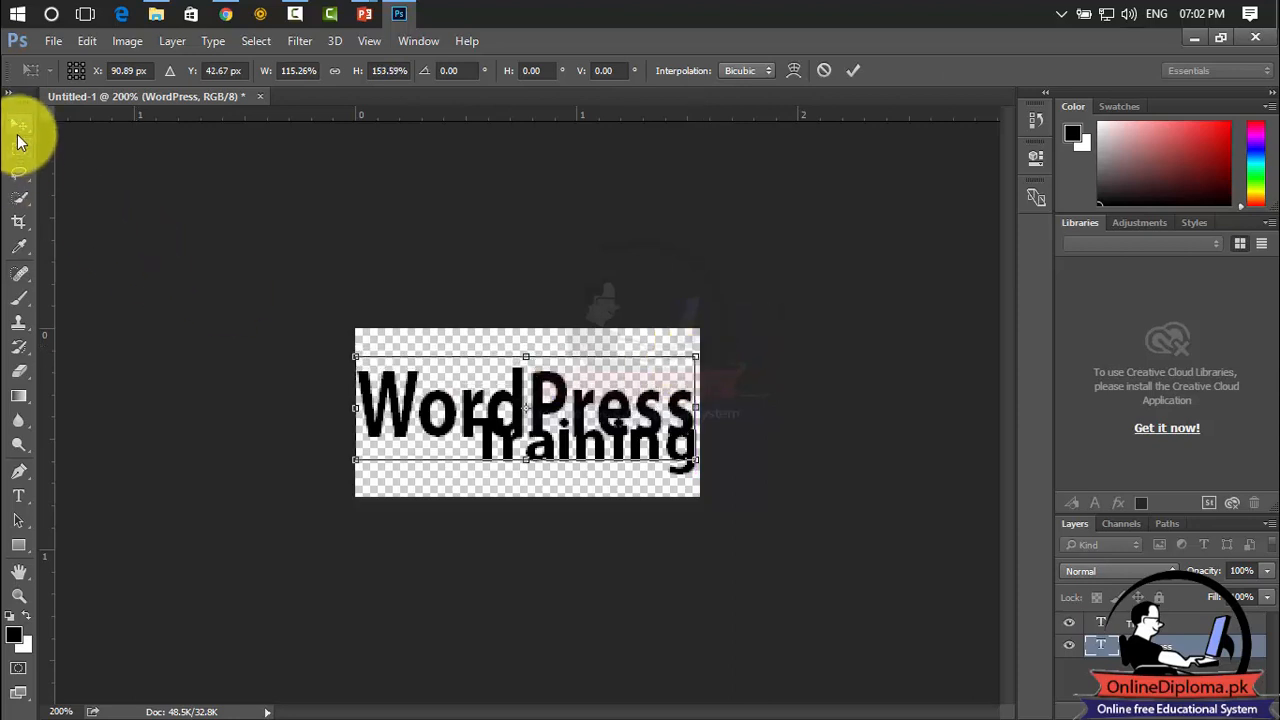
{"action": "left_click", "coordinate": [18, 128]}
{"action": "left_click", "coordinate": [519, 311]}
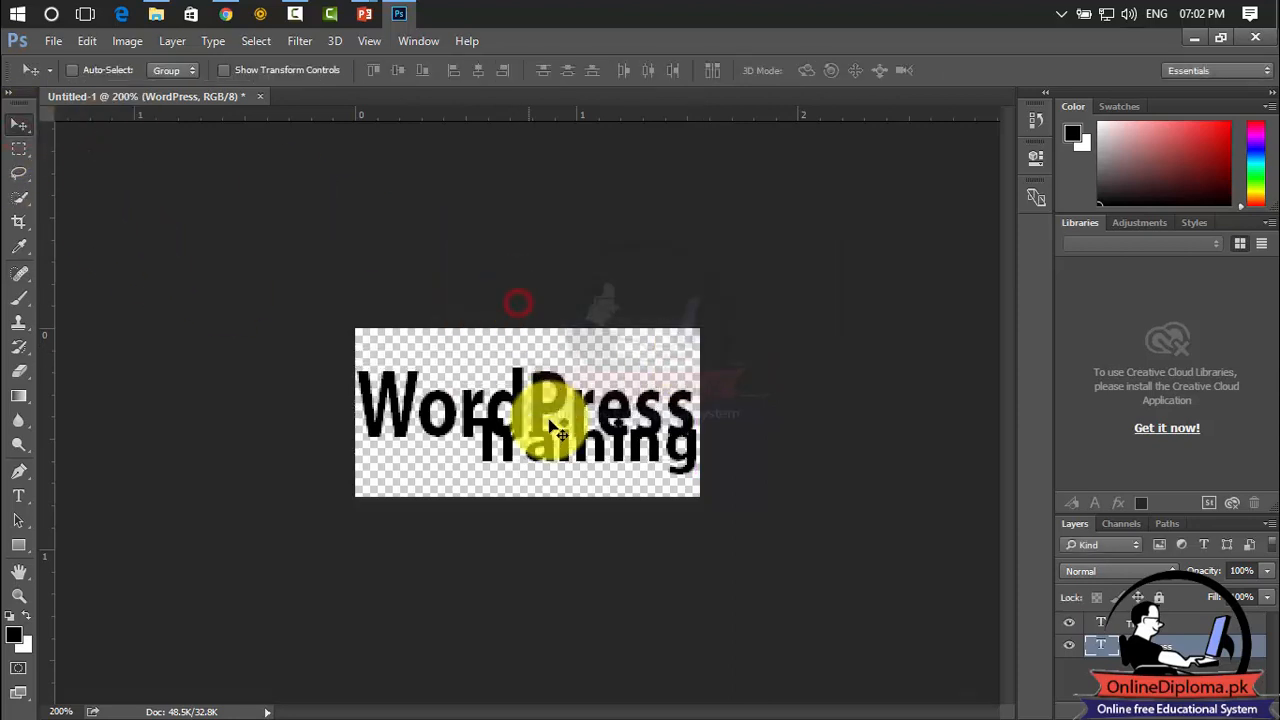
{"action": "mouse_move", "coordinate": [563, 463]}
{"action": "left_mouse_down"}
{"action": "mouse_move", "coordinate": [523, 477]}
{"action": "mouse_move", "coordinate": [556, 439]}
{"action": "mouse_move", "coordinate": [548, 478]}
{"action": "left_mouse_up"}
{"action": "right_click", "coordinate": [552, 462]}
{"action": "left_click", "coordinate": [556, 463]}
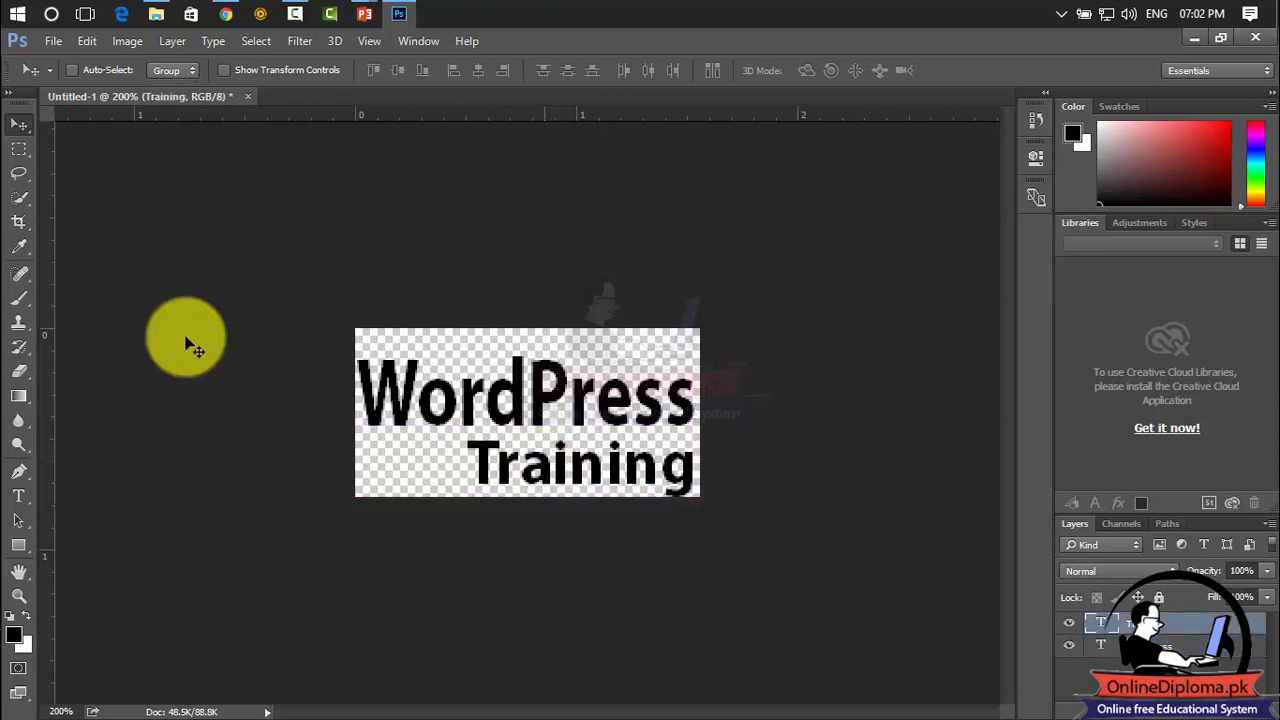
Step: Select 'Training' and cycle through fonts to set it in Palatino Linotype Bold Italic
{"action": "left_click", "coordinate": [19, 494]}
{"action": "left_click_drag", "start_coordinate": [457, 457], "coordinate": [891, 494]}
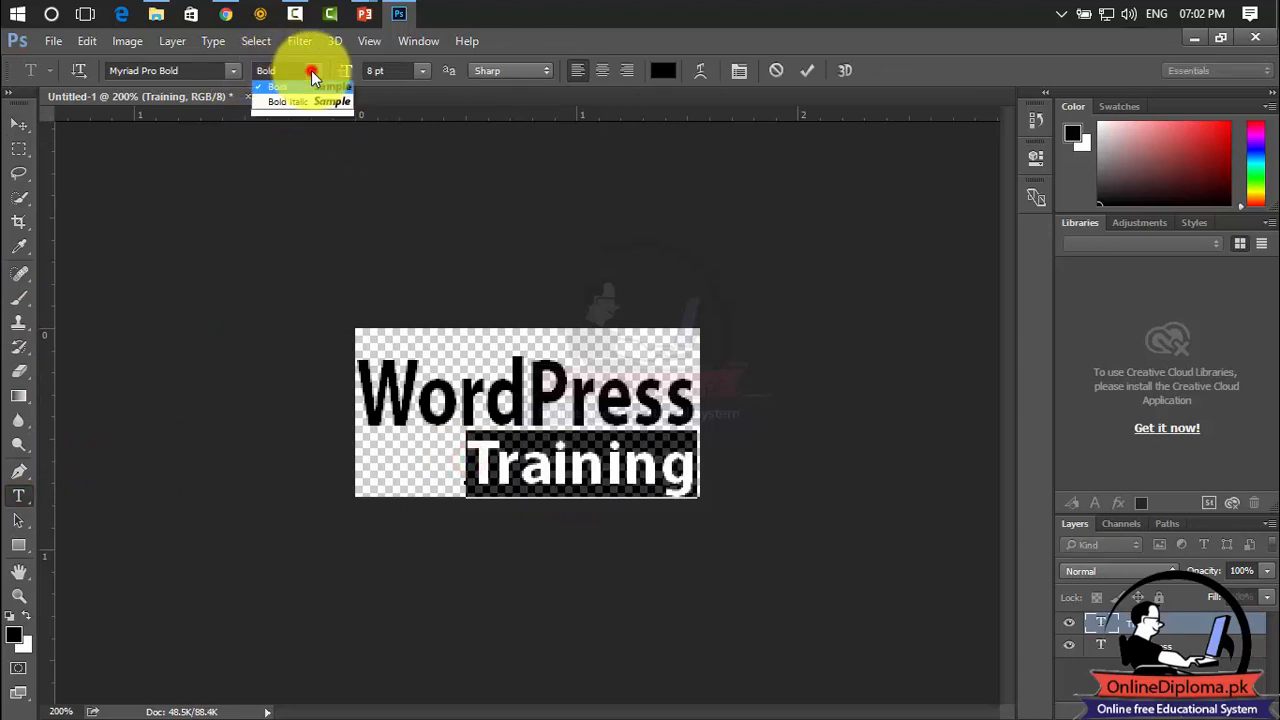
{"action": "left_click", "coordinate": [306, 88]}
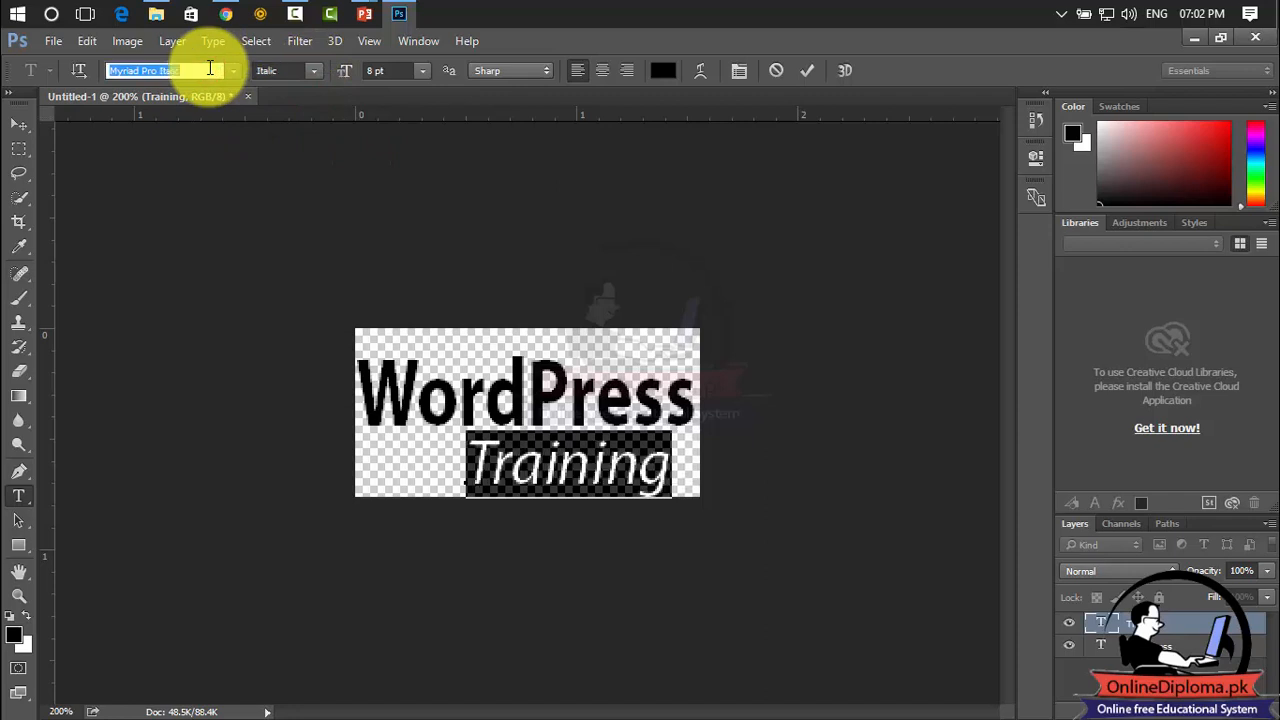
{"action": "key", "text": "Down"}
{"action": "key", "text": "Down"}
{"action": "key", "text": "Down"}
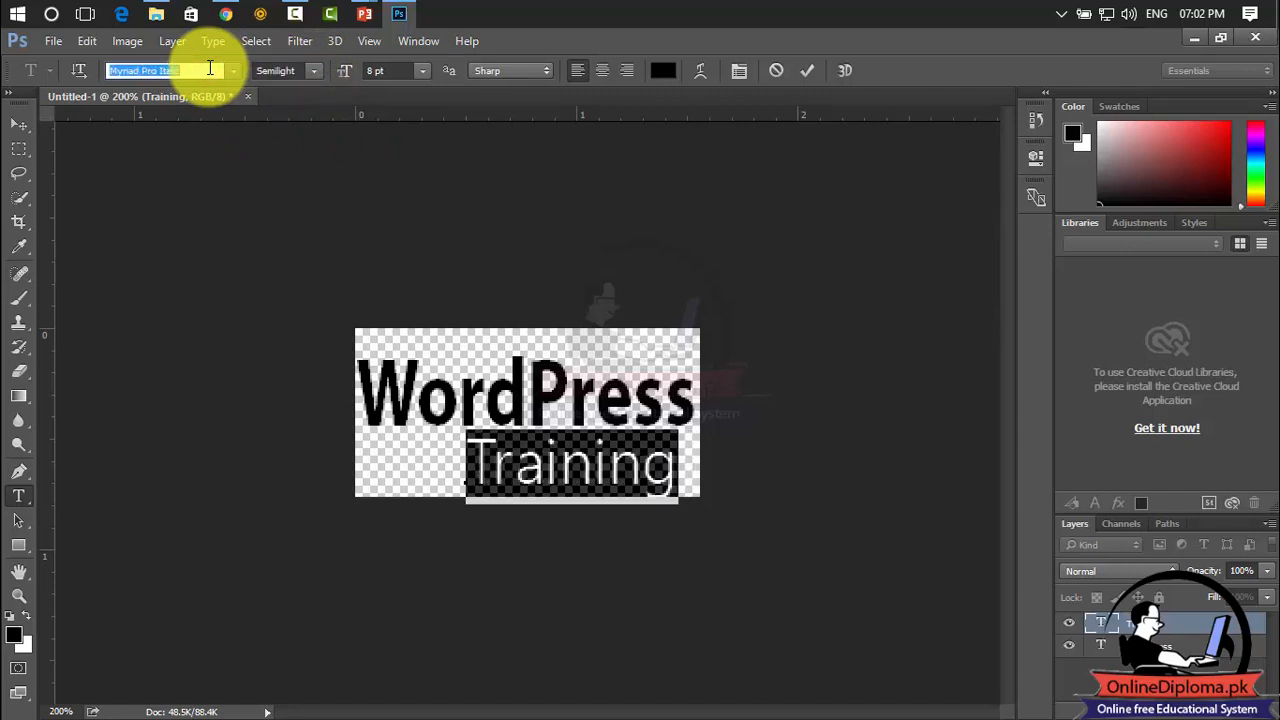
{"action": "key", "text": "Down"}
{"action": "key", "text": "Down"}
{"action": "key", "text": "Down"}
{"action": "key", "text": "Down"}
{"action": "key", "text": "Down"}
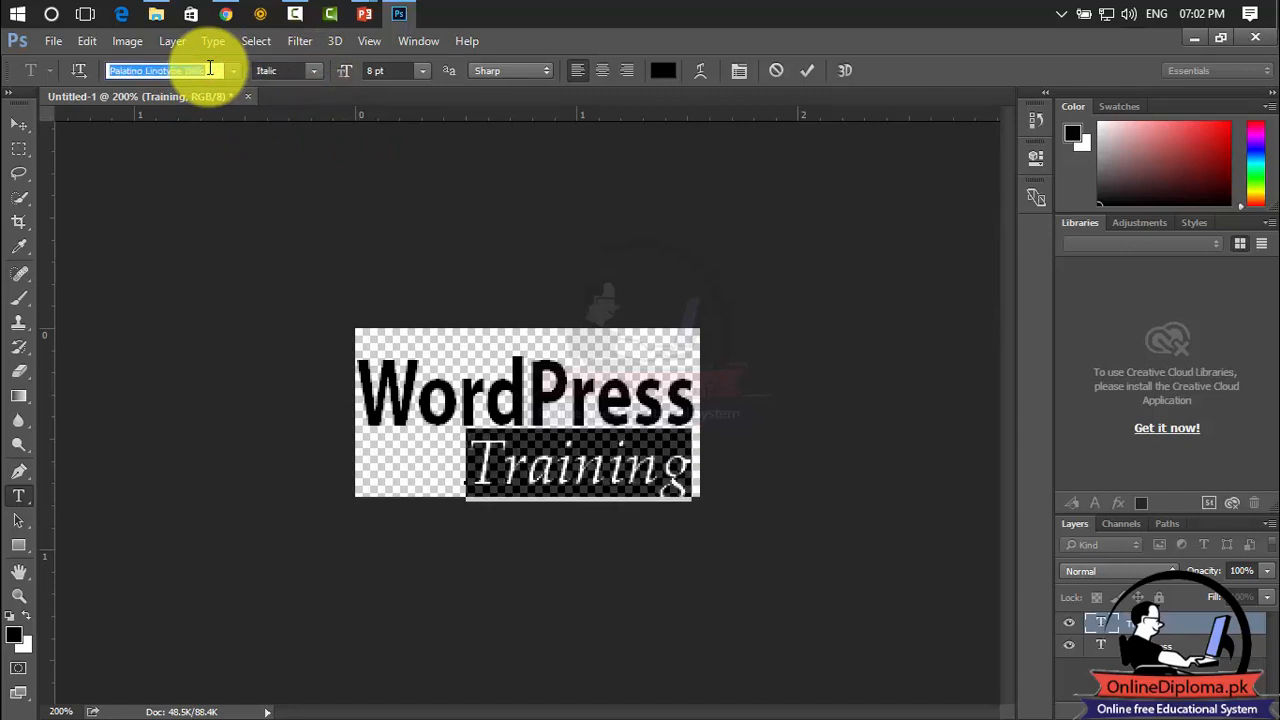
{"action": "key", "text": "Down"}
{"action": "key", "text": "Down"}
{"action": "key", "text": "Down"}
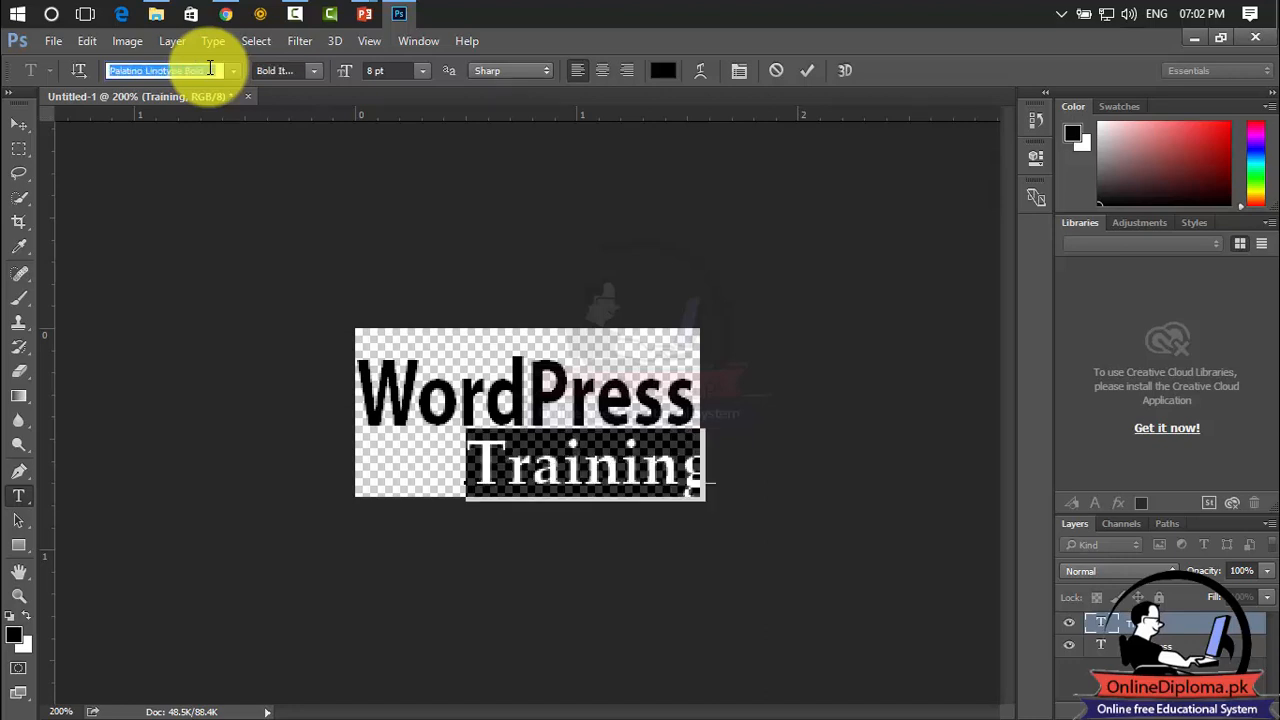
{"action": "key", "text": "Up"}
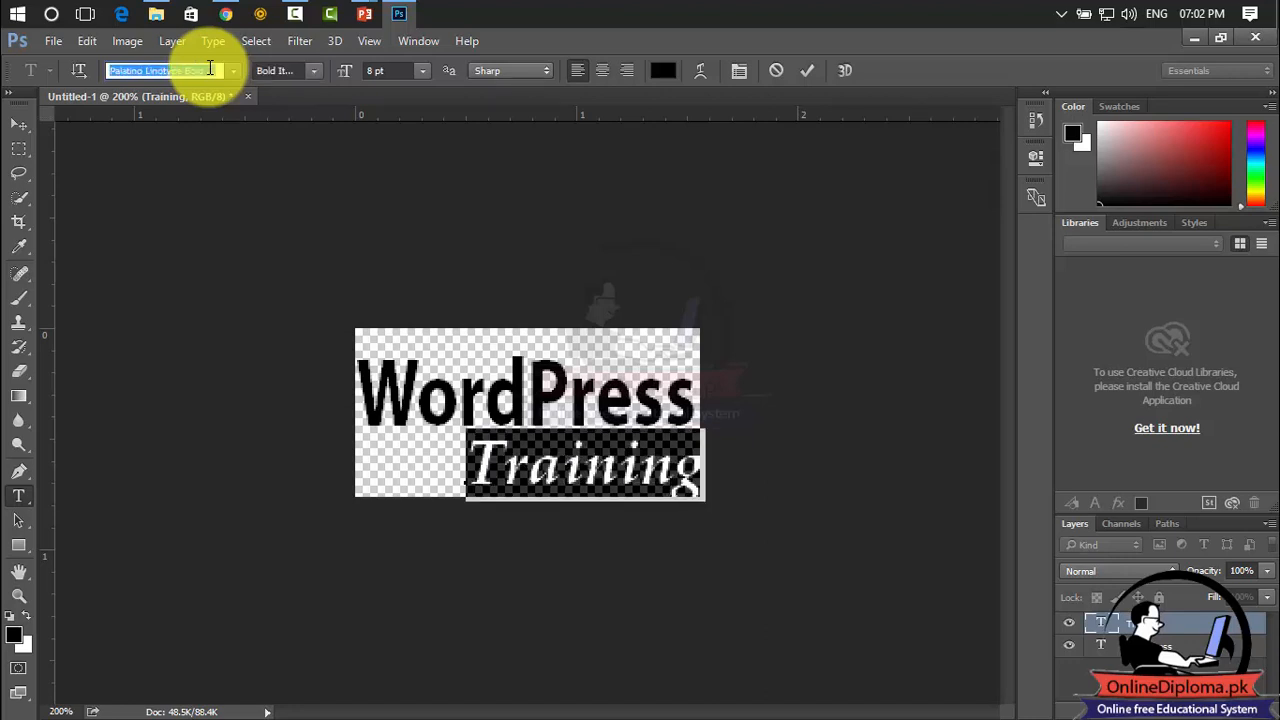
{"action": "left_click", "coordinate": [17, 124]}
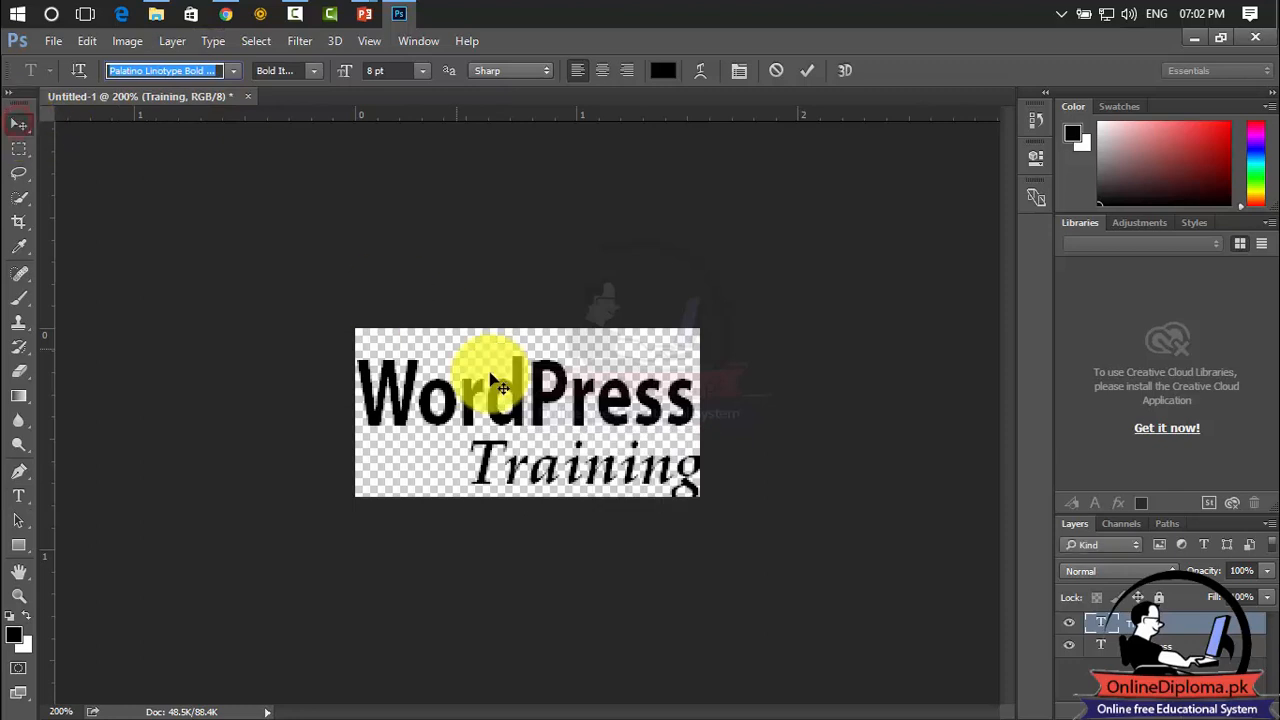
Step: Change the WordPress title's font to Arial Black
{"action": "left_click", "coordinate": [22, 496]}
{"action": "left_click_drag", "start_coordinate": [366, 408], "coordinate": [766, 437]}
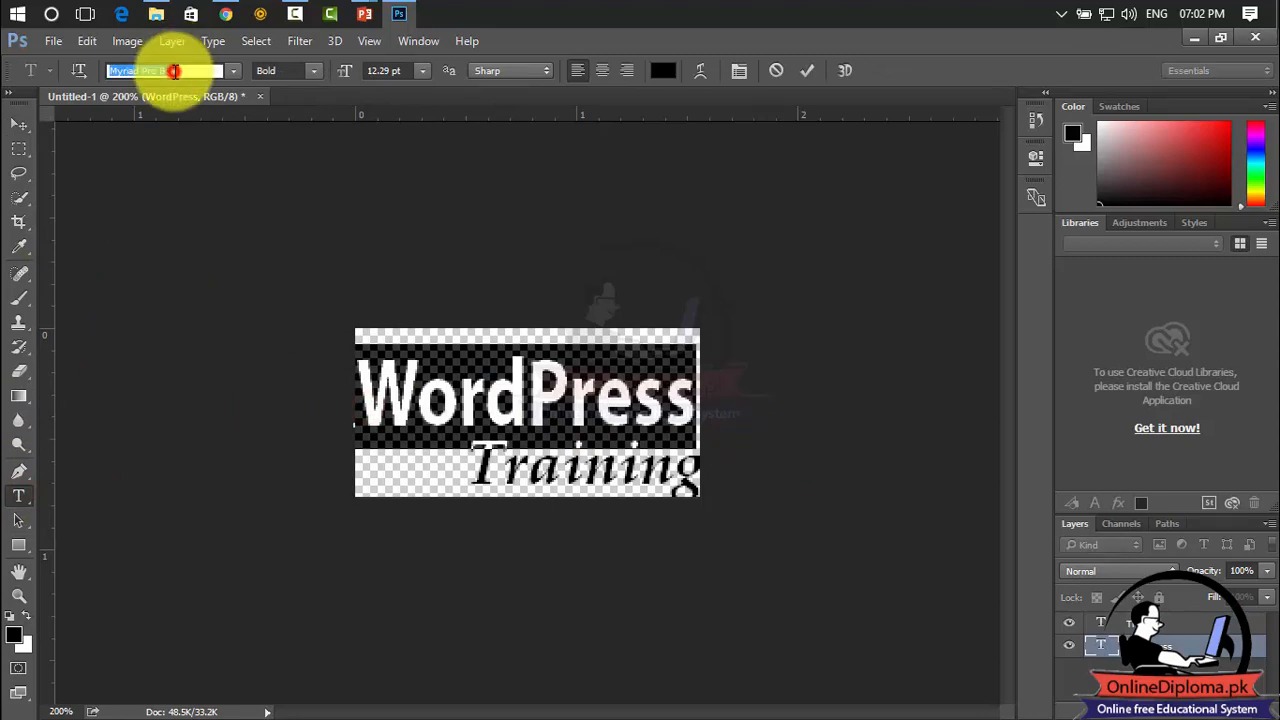
{"action": "type", "text": "Arial"}
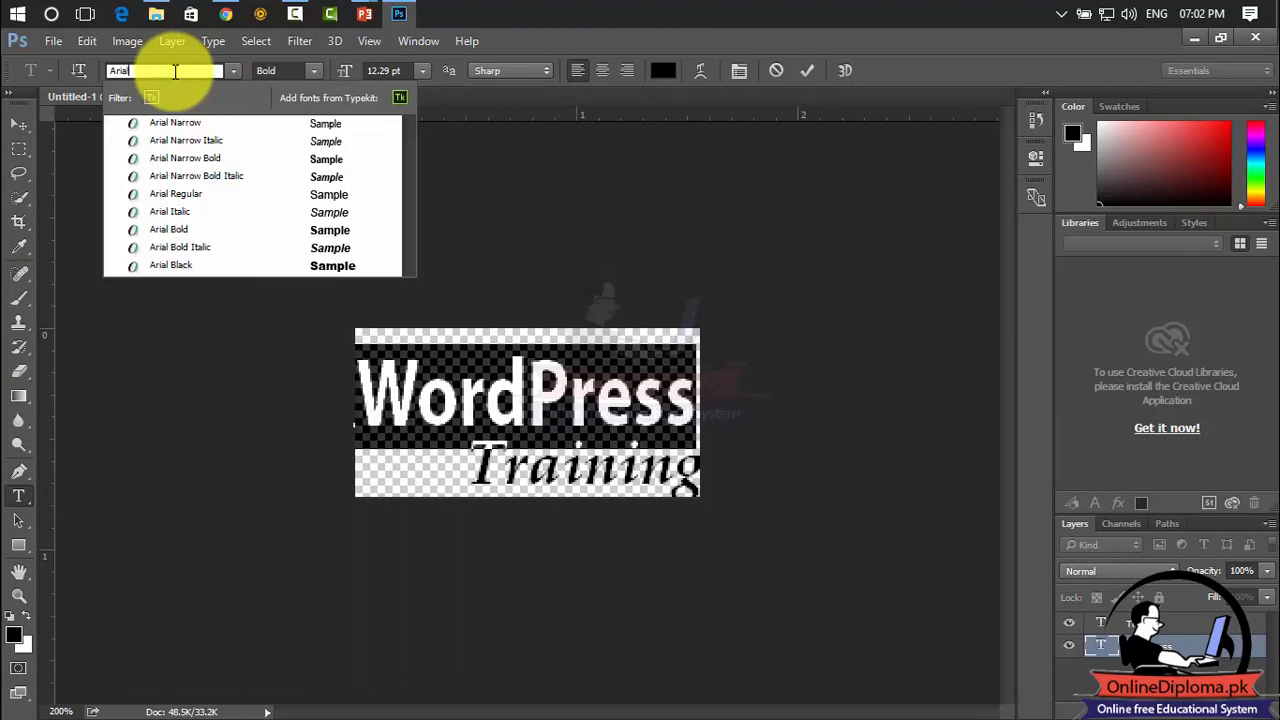
{"action": "left_click", "coordinate": [178, 262]}
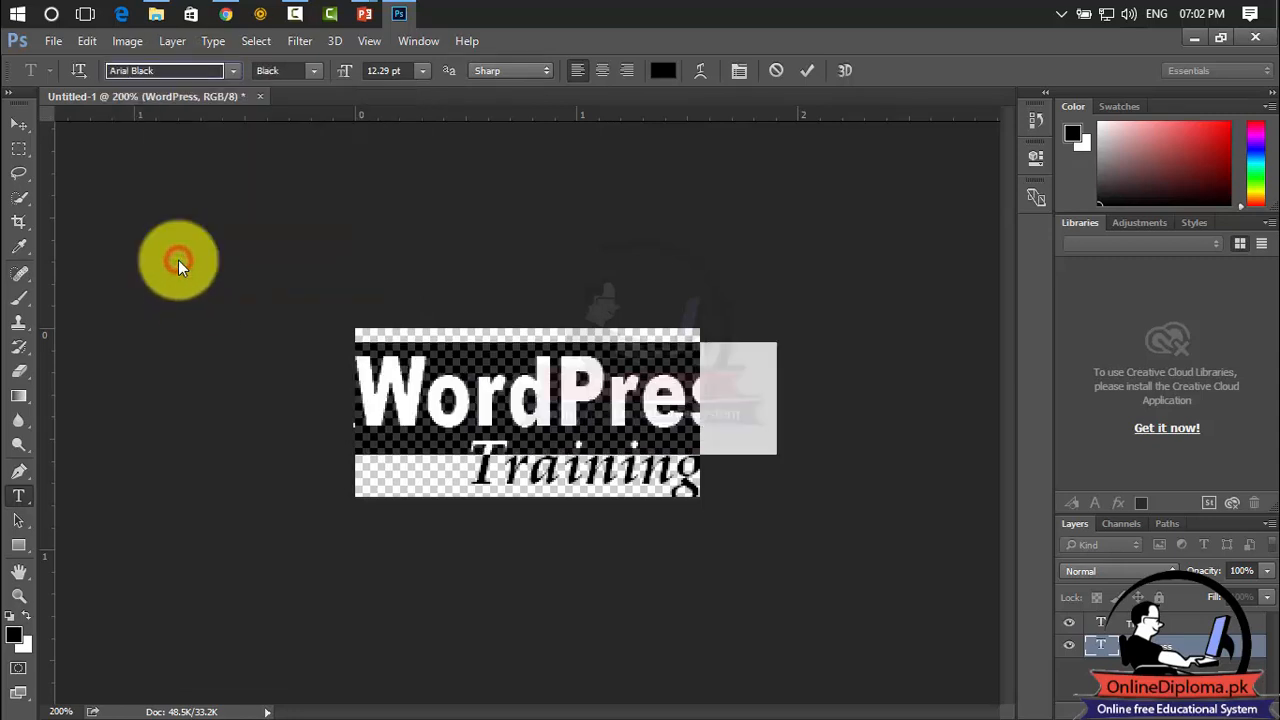
{"action": "left_click", "coordinate": [19, 124]}
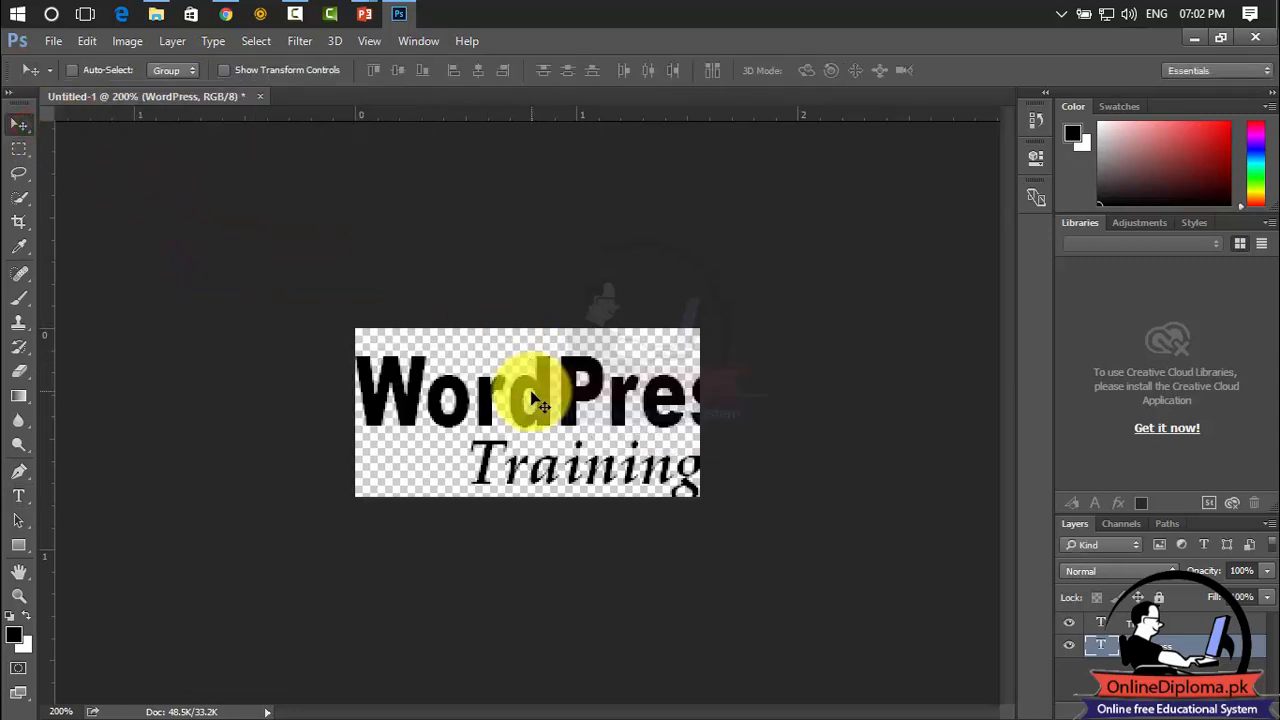
Step: Scale WordPress down to about 82% × 84% so it fits the canvas
{"action": "key", "text": "ctrl+t"}
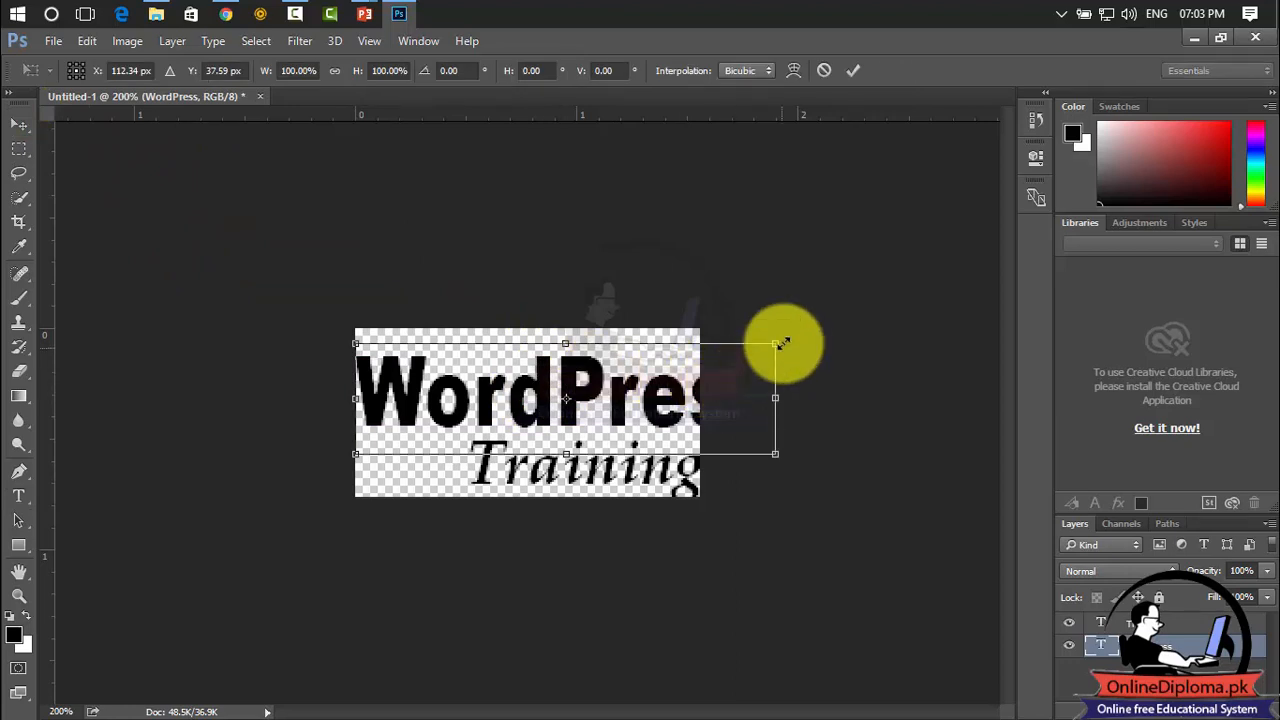
{"action": "left_click_drag", "start_coordinate": [780, 343], "coordinate": [704, 361]}
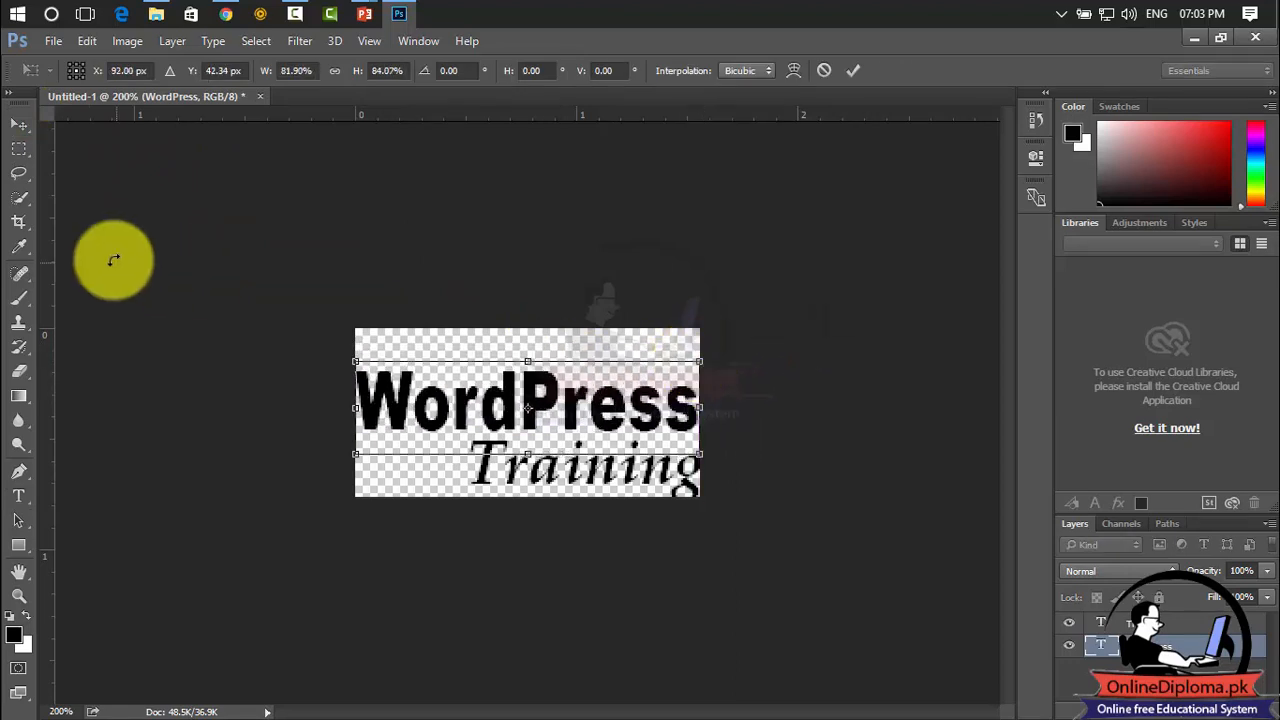
{"action": "left_click", "coordinate": [19, 124]}
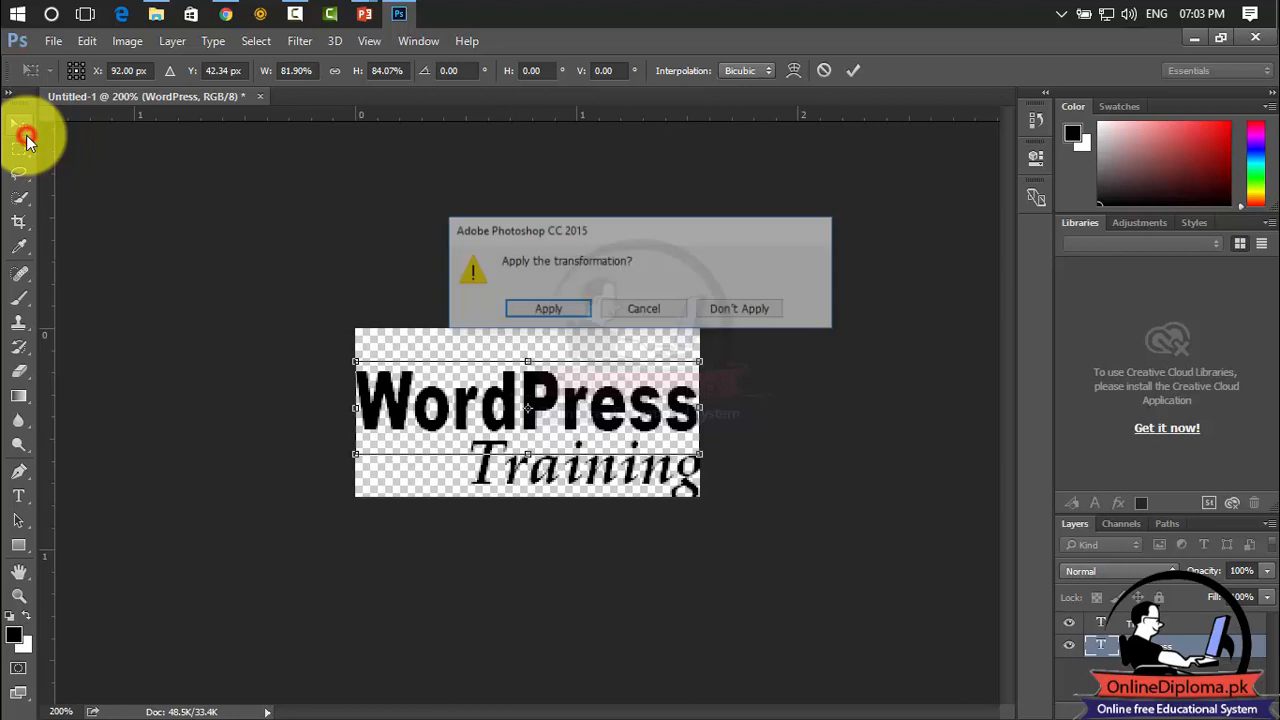
{"action": "left_click", "coordinate": [572, 312]}
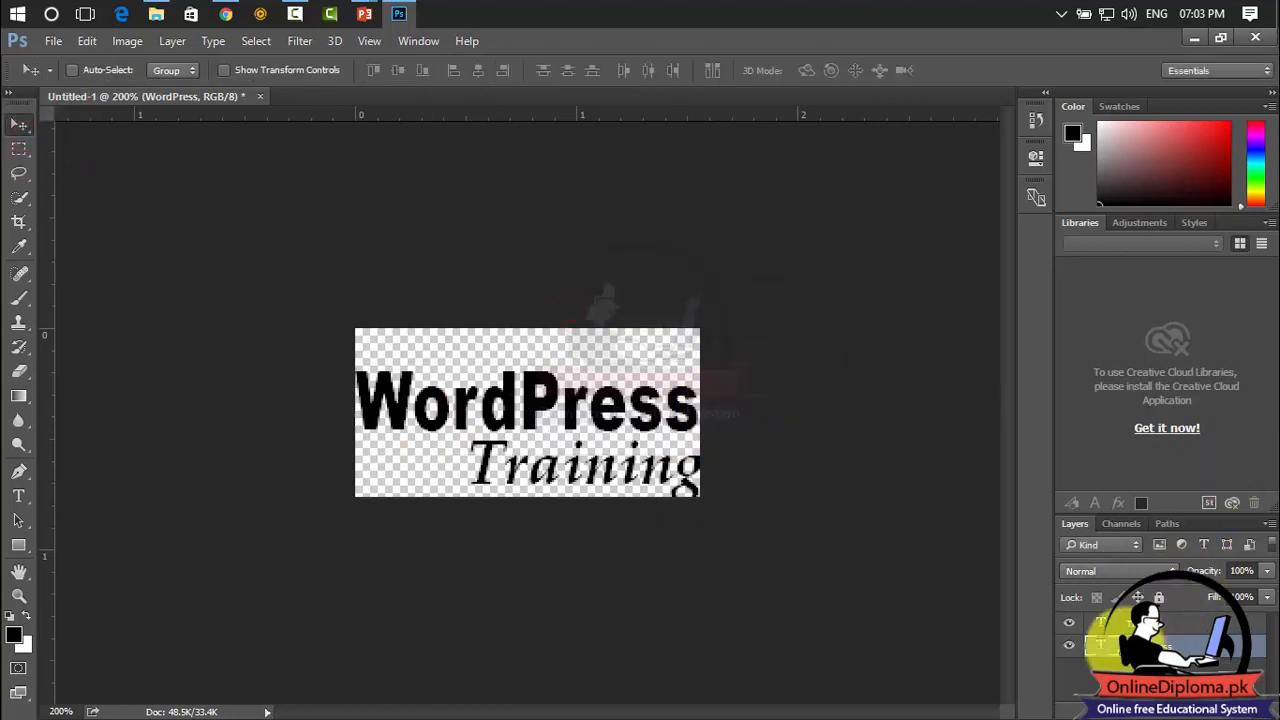
Step: Open Blending Options for the WordPress layer and enable a 62 px inside Stroke
{"action": "right_click", "coordinate": [1108, 643]}
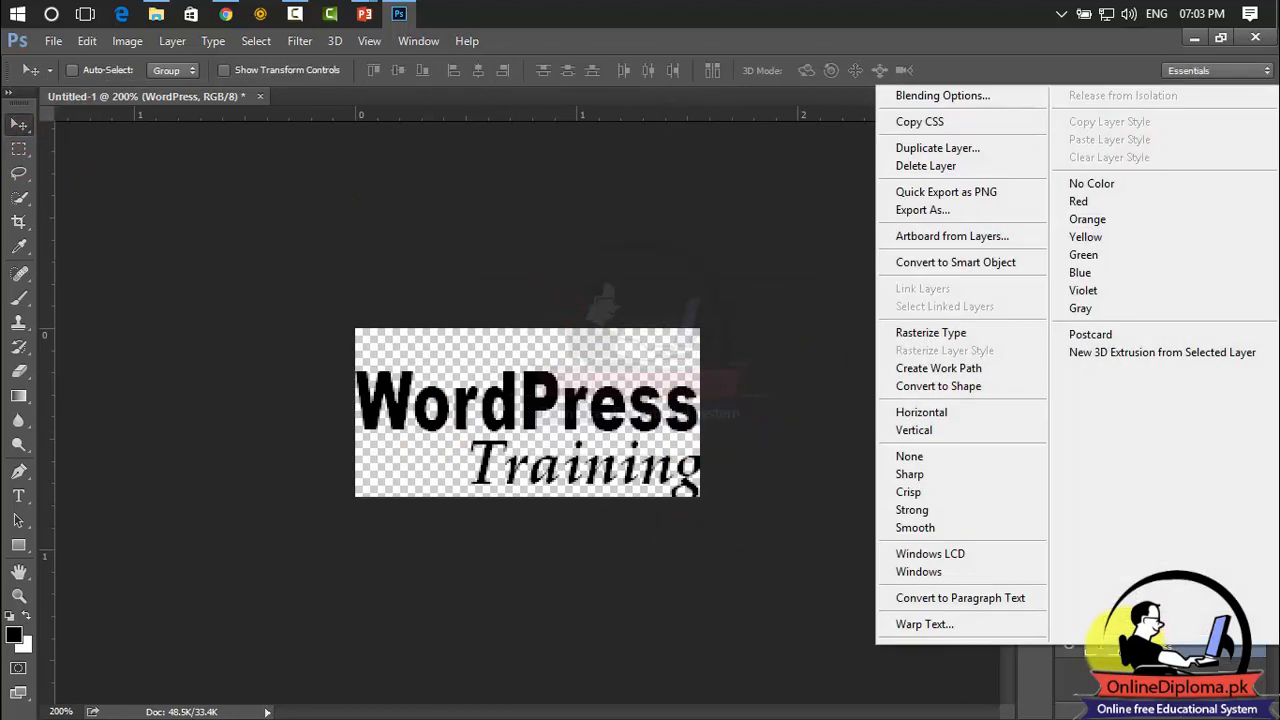
{"action": "left_click", "coordinate": [987, 97]}
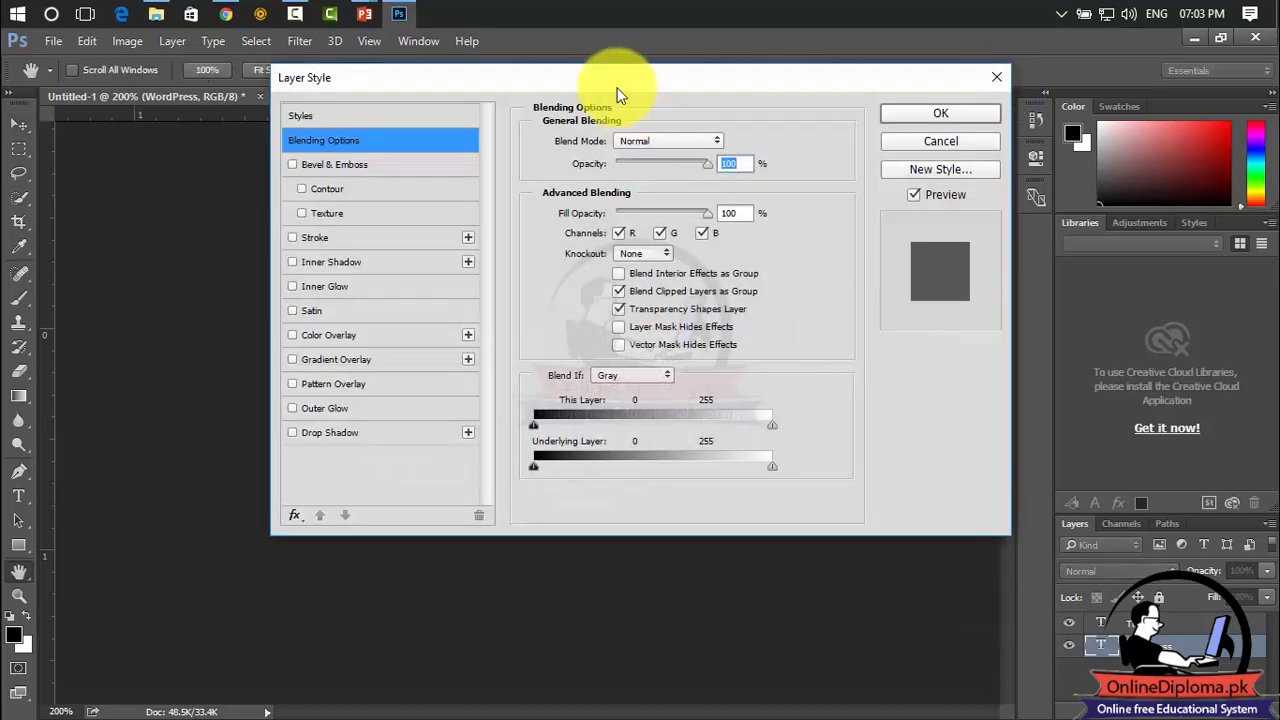
{"action": "left_click_drag", "start_coordinate": [597, 88], "coordinate": [1157, 125]}
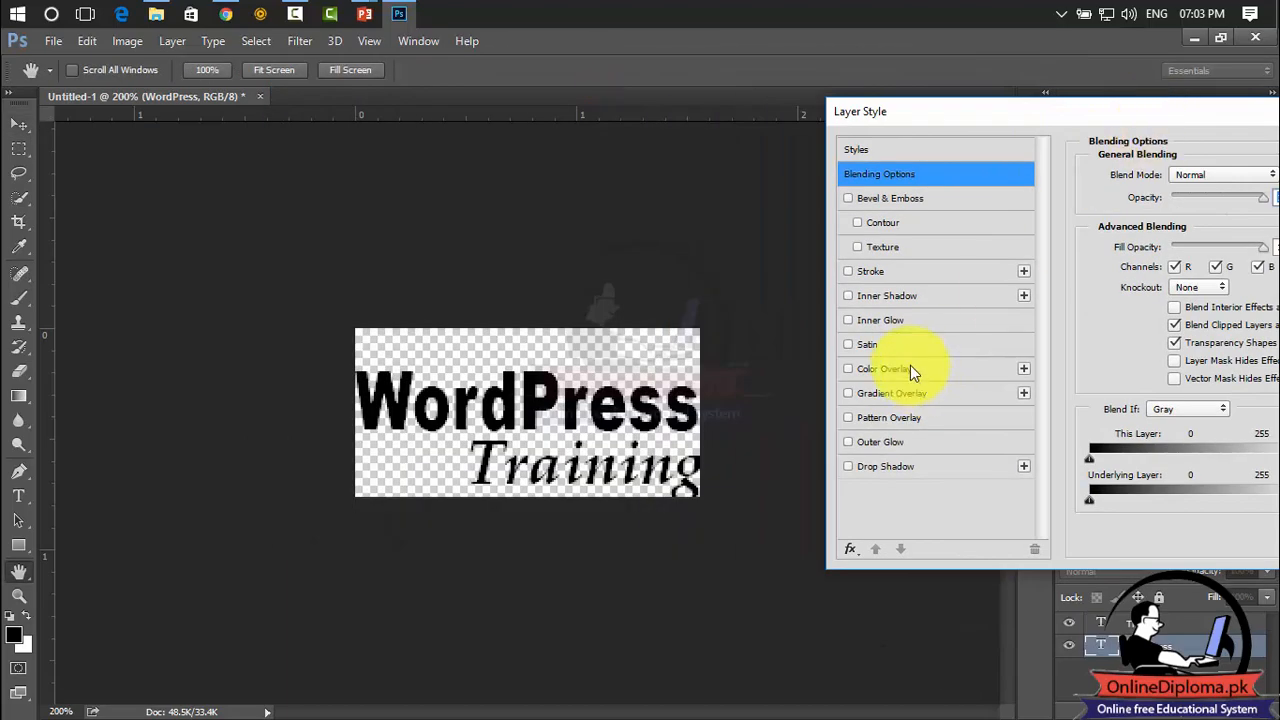
{"action": "left_click", "coordinate": [849, 272]}
{"action": "left_click_drag", "start_coordinate": [1015, 112], "coordinate": [841, 67]}
{"action": "left_click", "coordinate": [761, 229]}
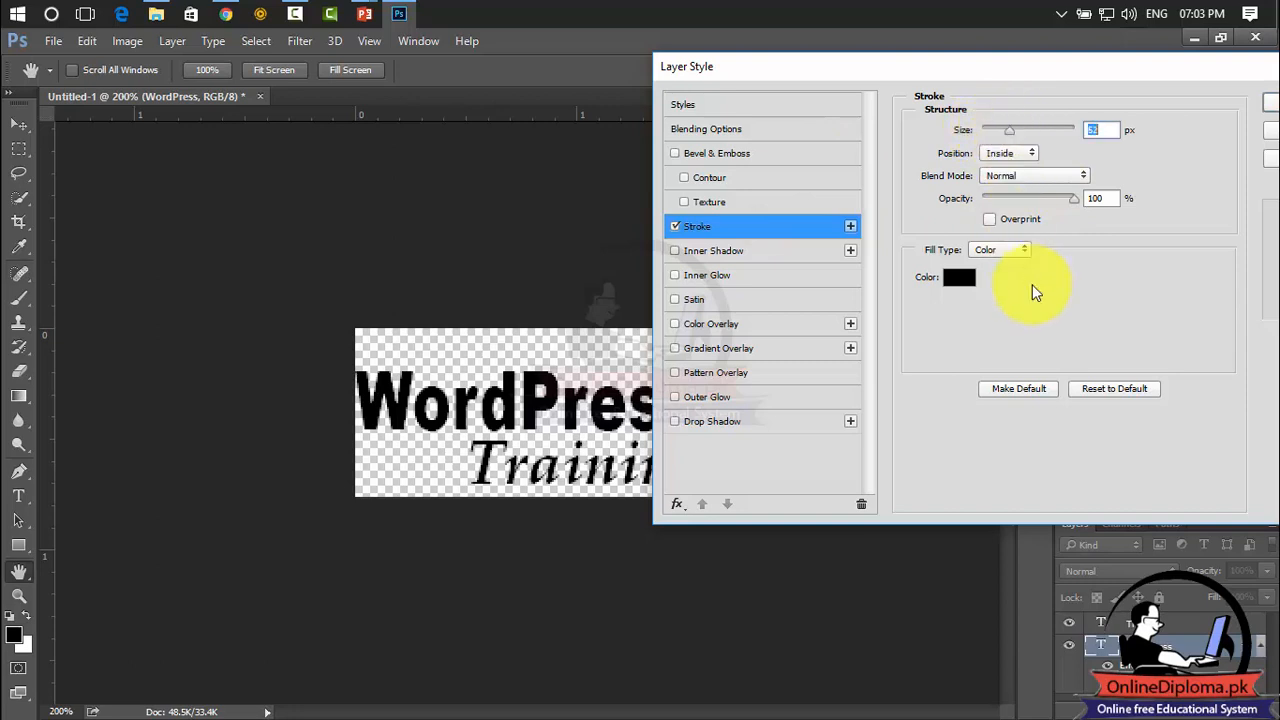
Step: Pick a pale lavender stroke colour, around cbacdd, in the Color Picker
{"action": "left_click", "coordinate": [958, 277]}
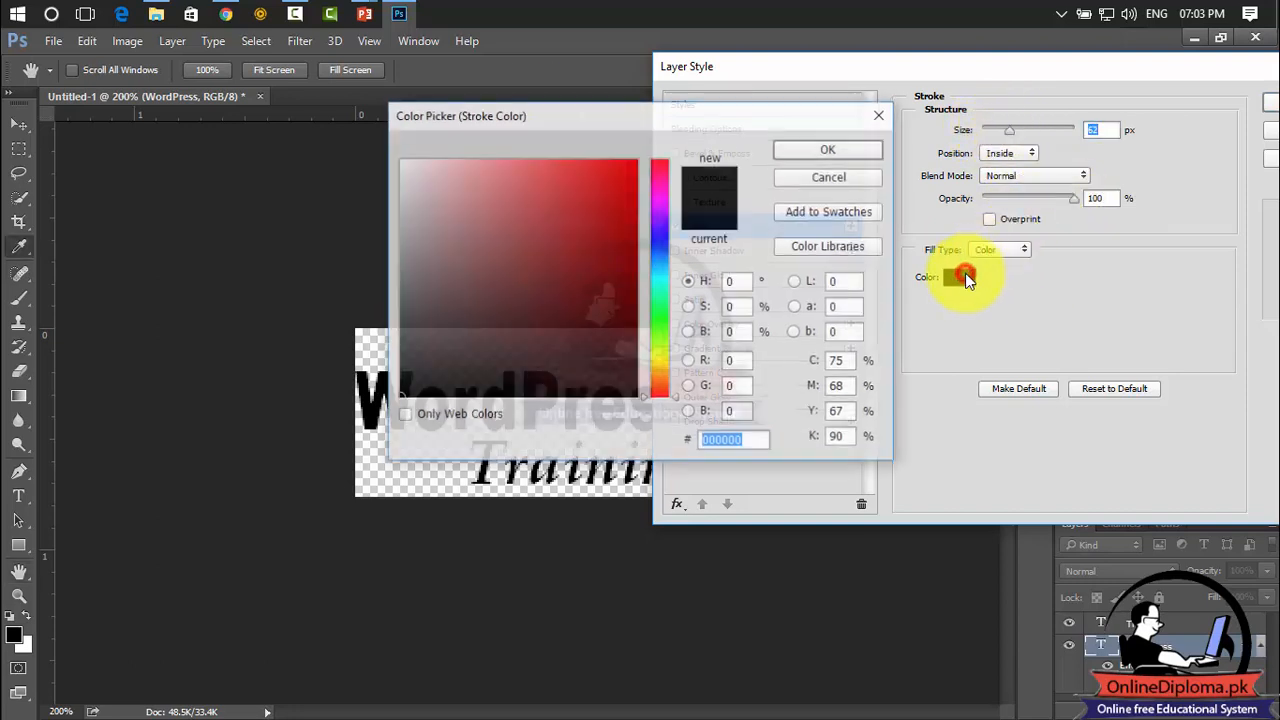
{"action": "mouse_move", "coordinate": [569, 189]}
{"action": "left_mouse_down"}
{"action": "mouse_move", "coordinate": [371, 155]}
{"action": "mouse_move", "coordinate": [623, 189]}
{"action": "mouse_move", "coordinate": [640, 155]}
{"action": "mouse_move", "coordinate": [628, 168]}
{"action": "left_mouse_up"}
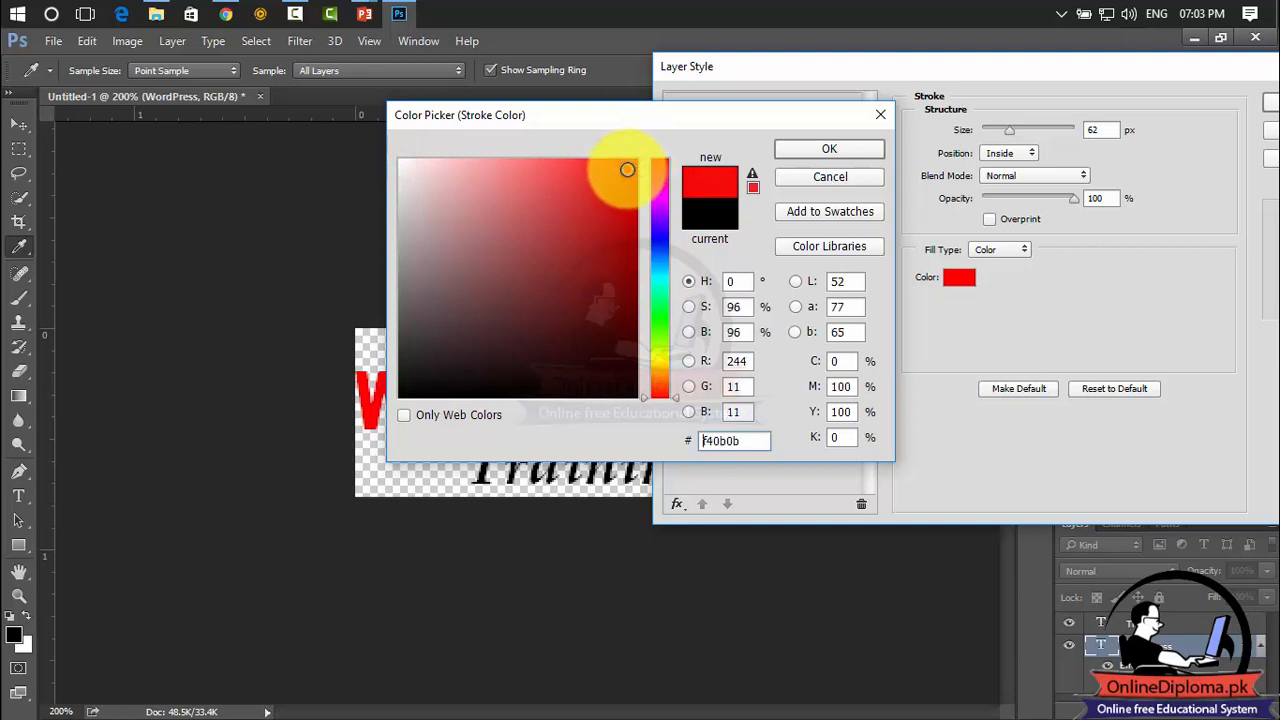
{"action": "left_click_drag", "start_coordinate": [659, 239], "coordinate": [657, 213]}
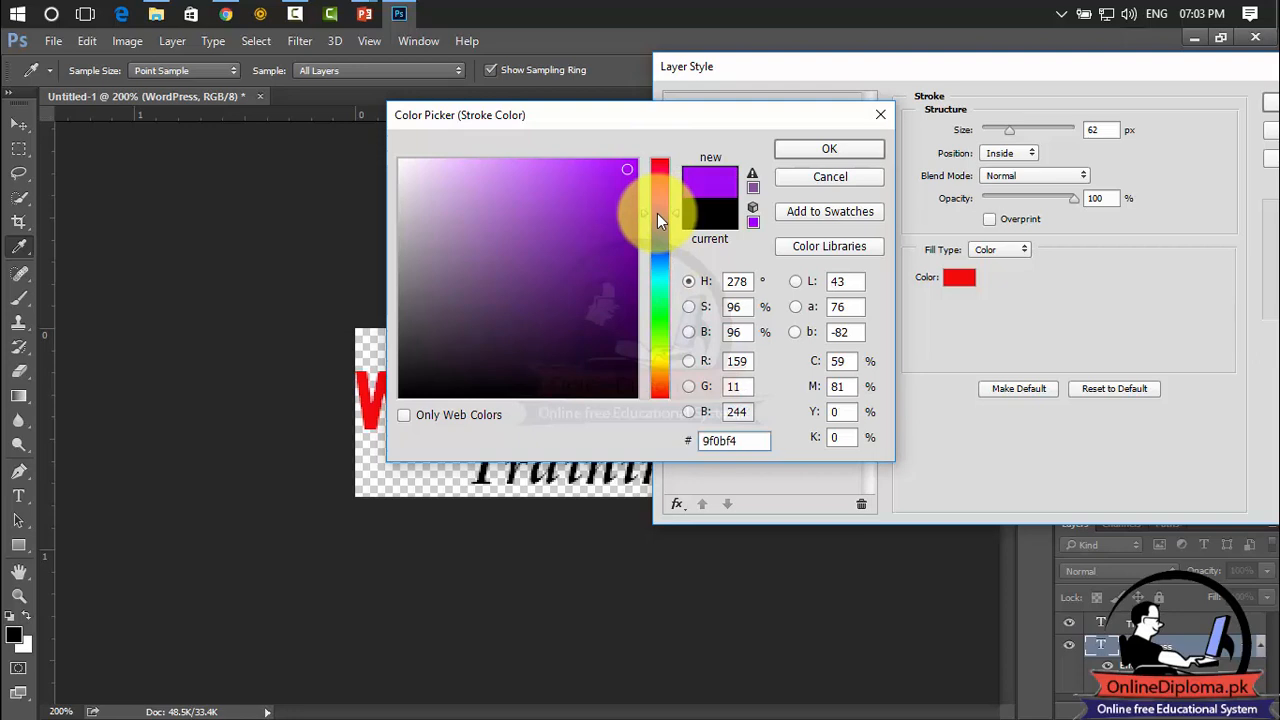
{"action": "left_click_drag", "start_coordinate": [623, 169], "coordinate": [452, 190]}
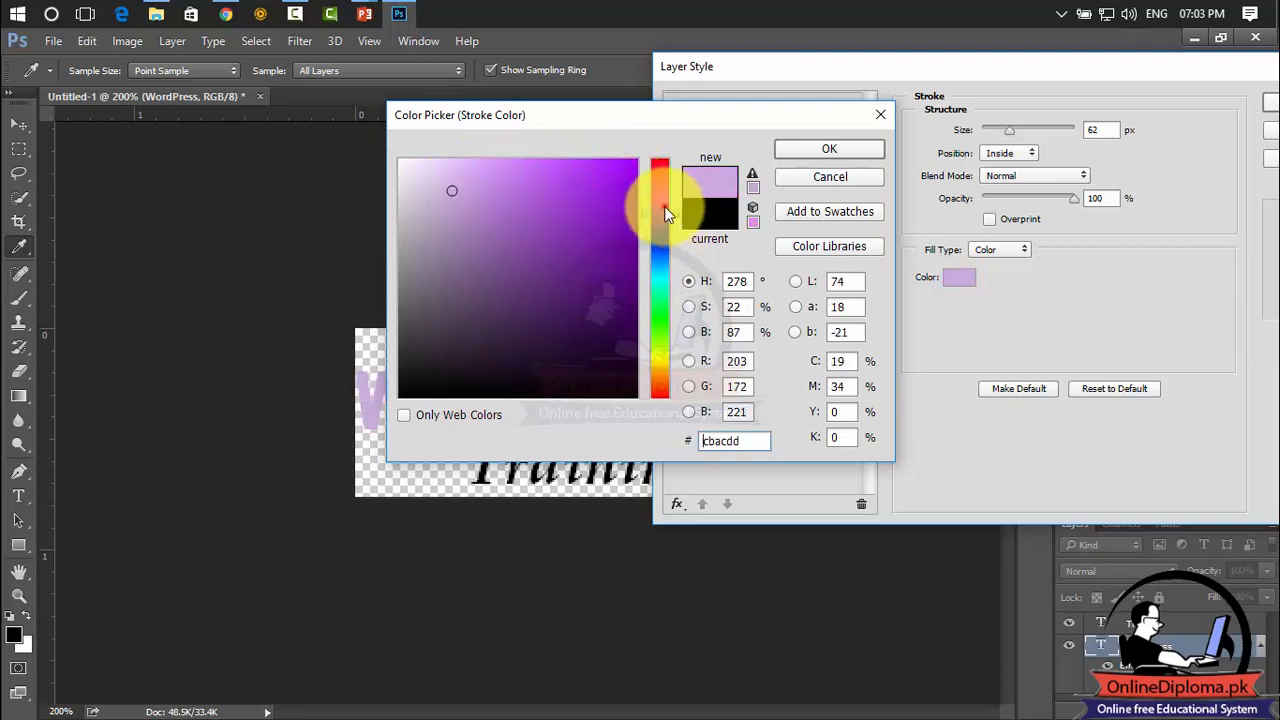
{"action": "left_click_drag", "start_coordinate": [662, 209], "coordinate": [662, 202]}
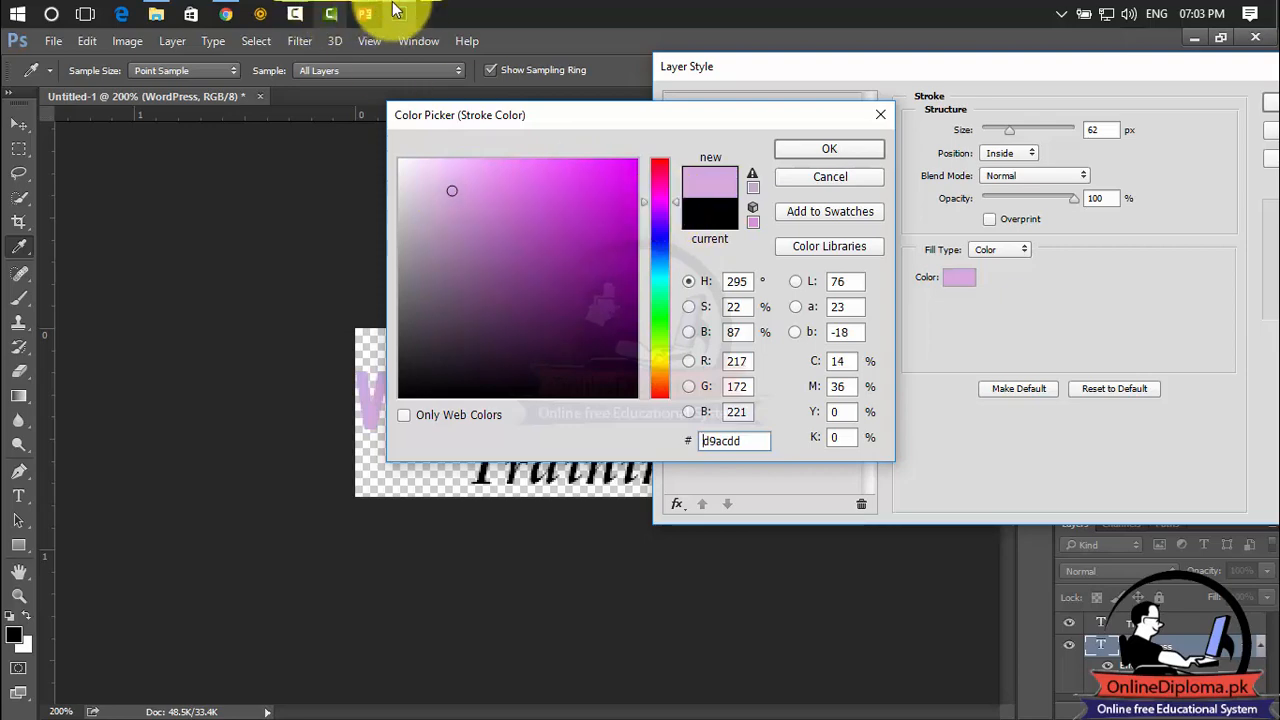
Step: Close DevTools on the local WordPress site in Chrome, restore the browser window, and return to Photoshop
{"action": "left_click", "coordinate": [227, 13]}
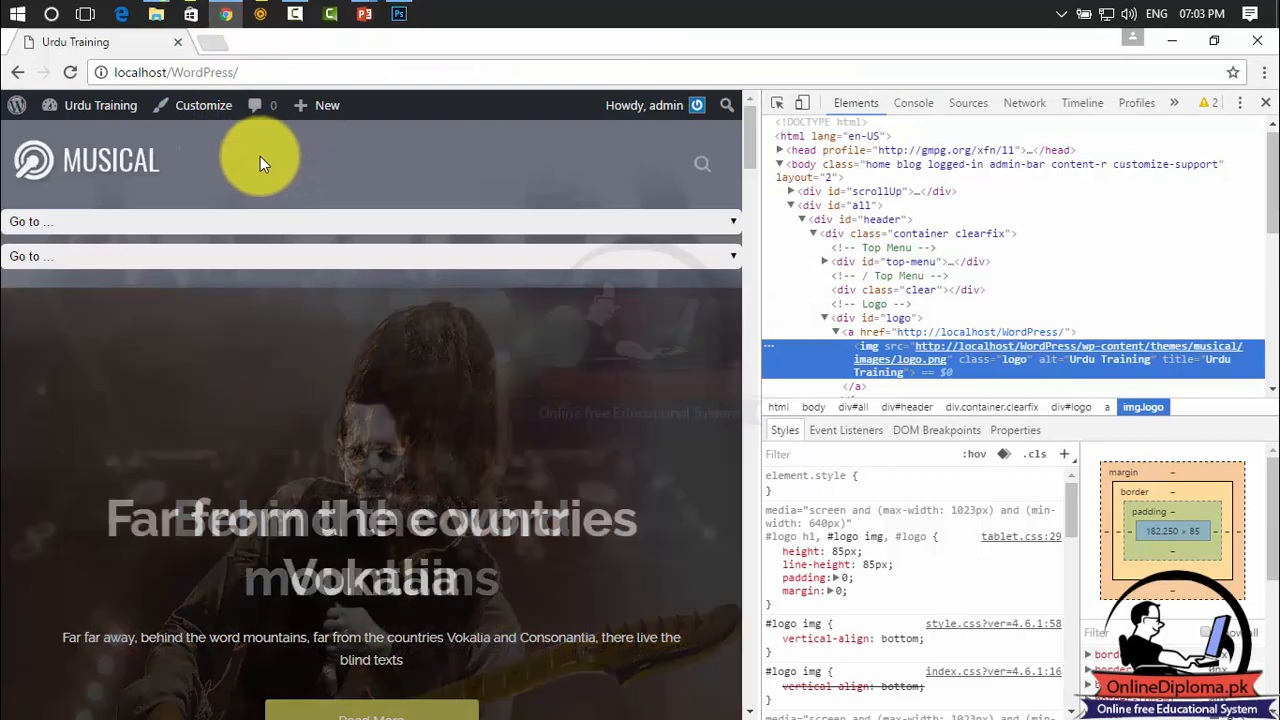
{"action": "left_click", "coordinate": [752, 163]}
{"action": "scroll", "coordinate": [625, 420], "scroll_direction": "down", "scroll_amount": 2}
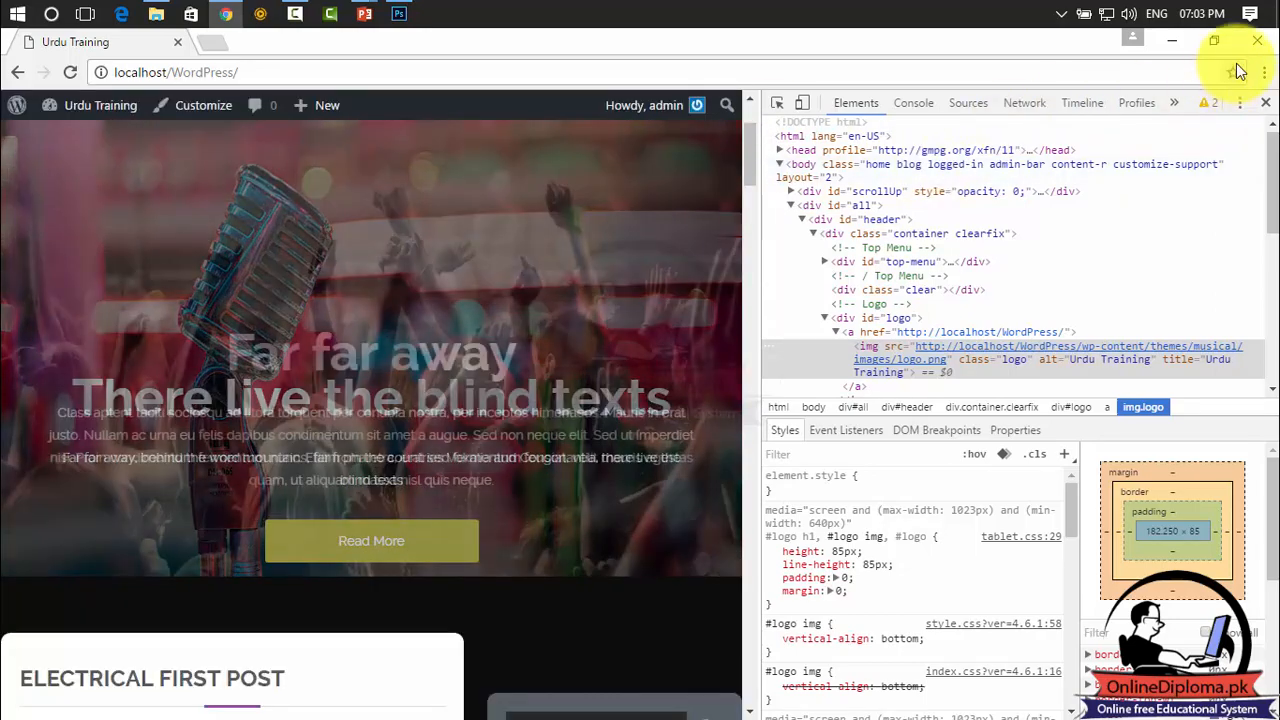
{"action": "left_click", "coordinate": [1267, 108]}
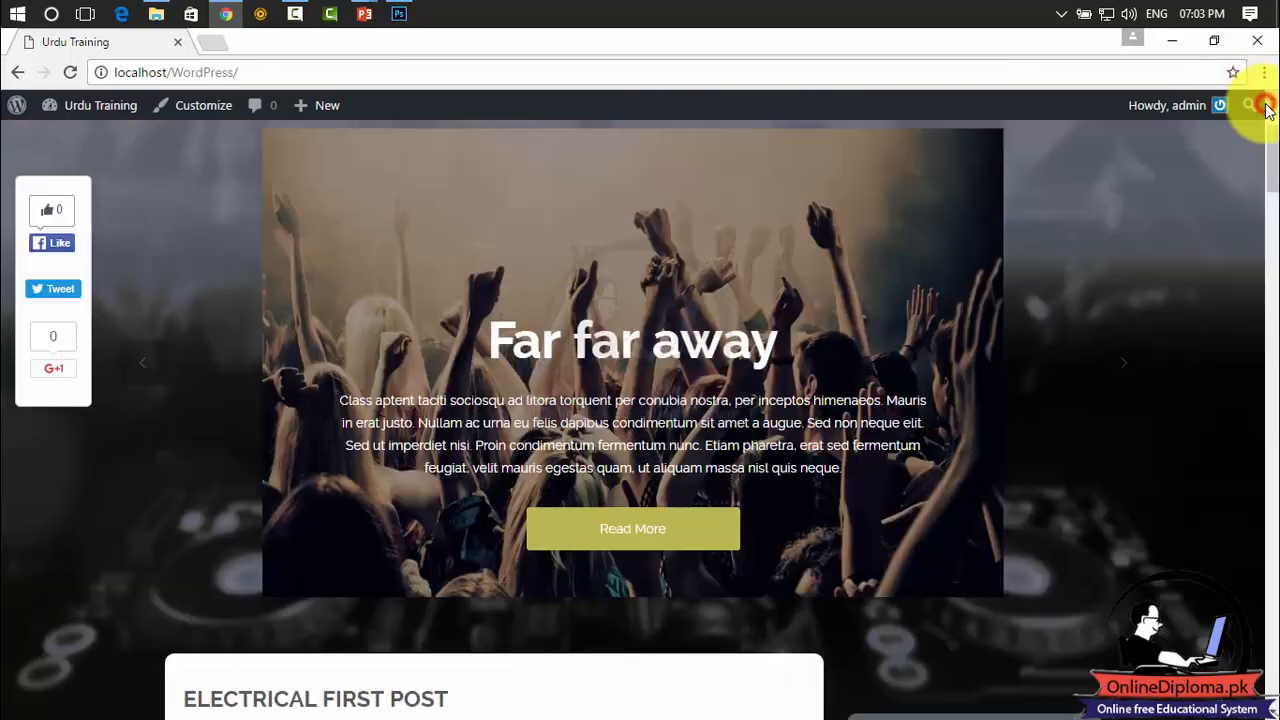
{"action": "left_click", "coordinate": [1213, 44]}
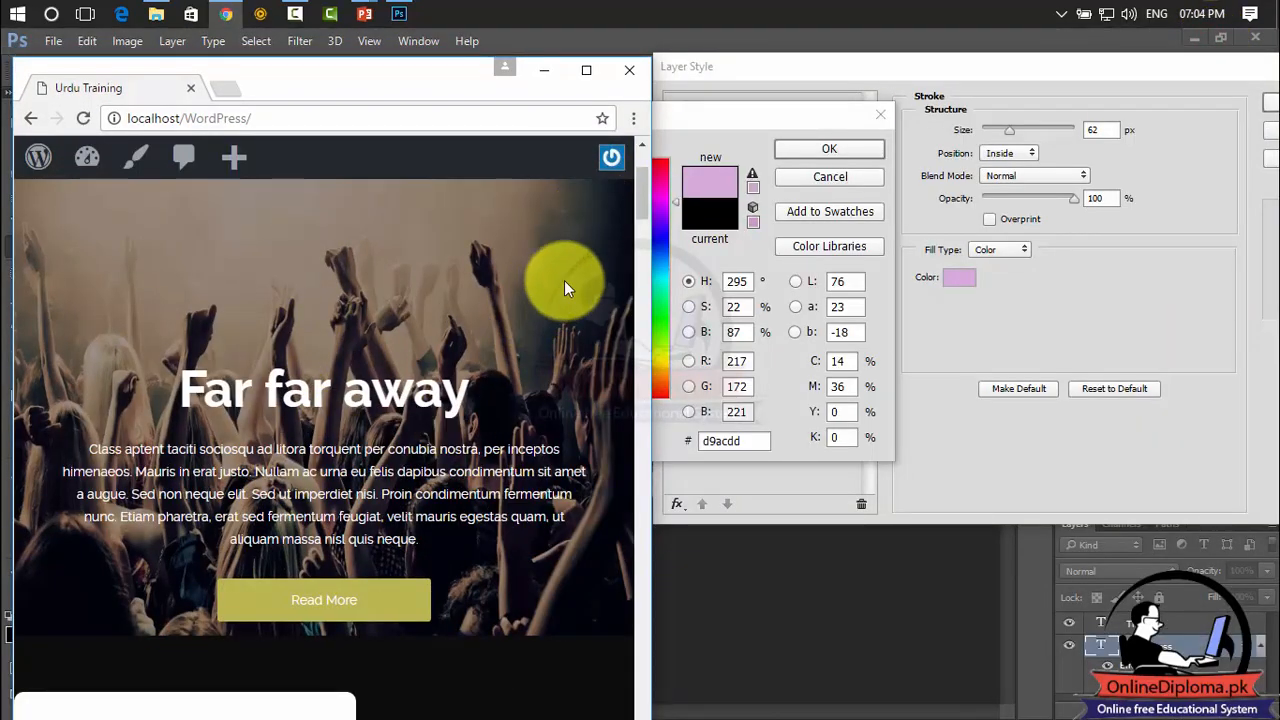
{"action": "left_click_drag", "start_coordinate": [643, 216], "coordinate": [646, 325]}
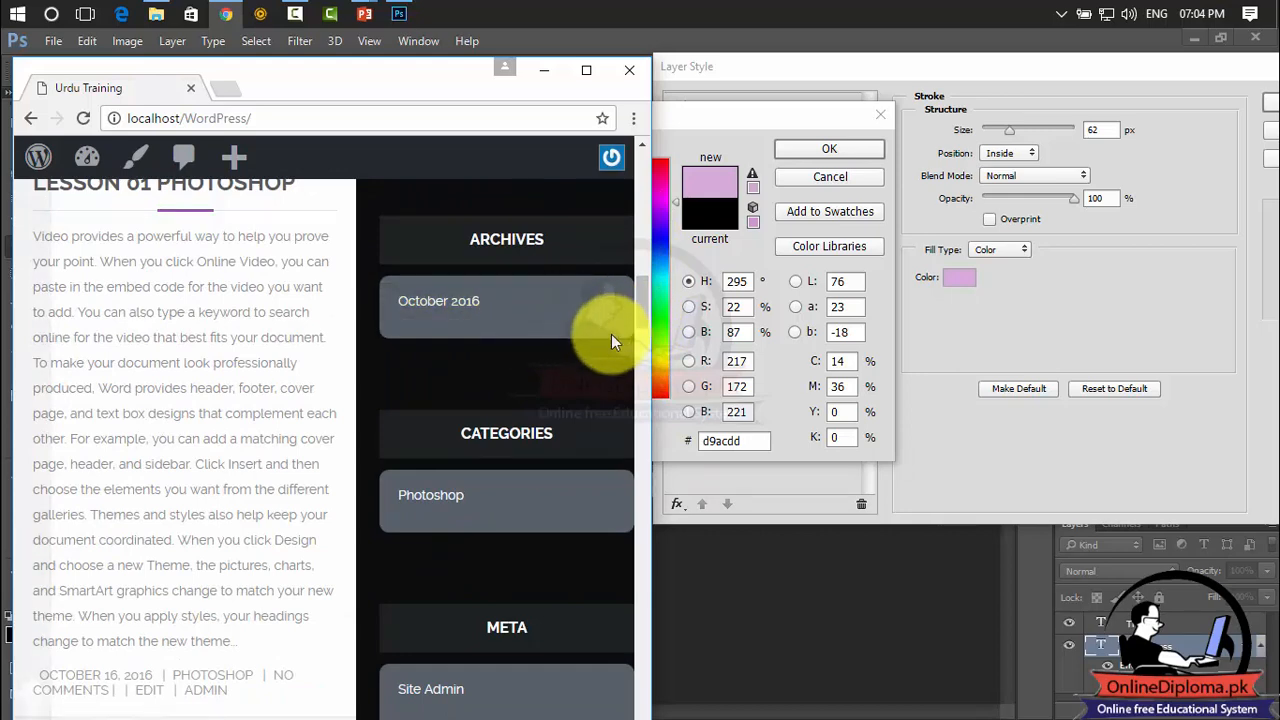
{"action": "left_click_drag", "start_coordinate": [646, 292], "coordinate": [651, 209]}
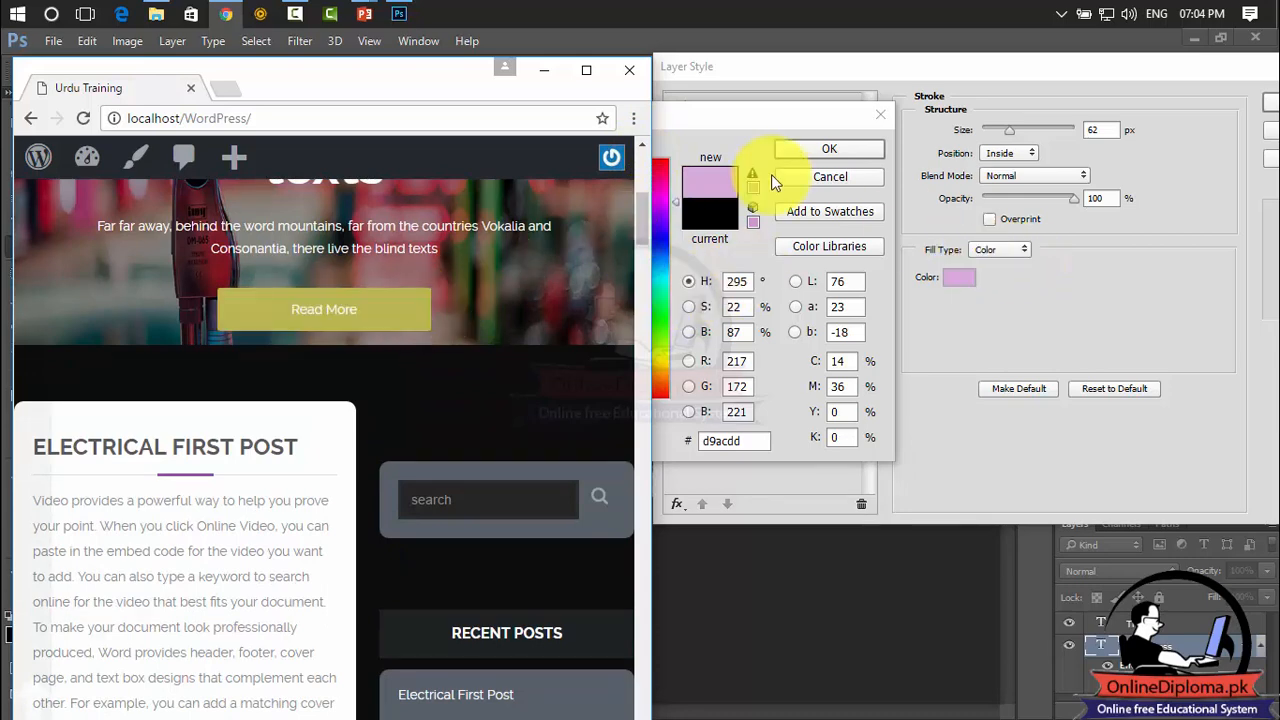
{"action": "left_click", "coordinate": [748, 127]}
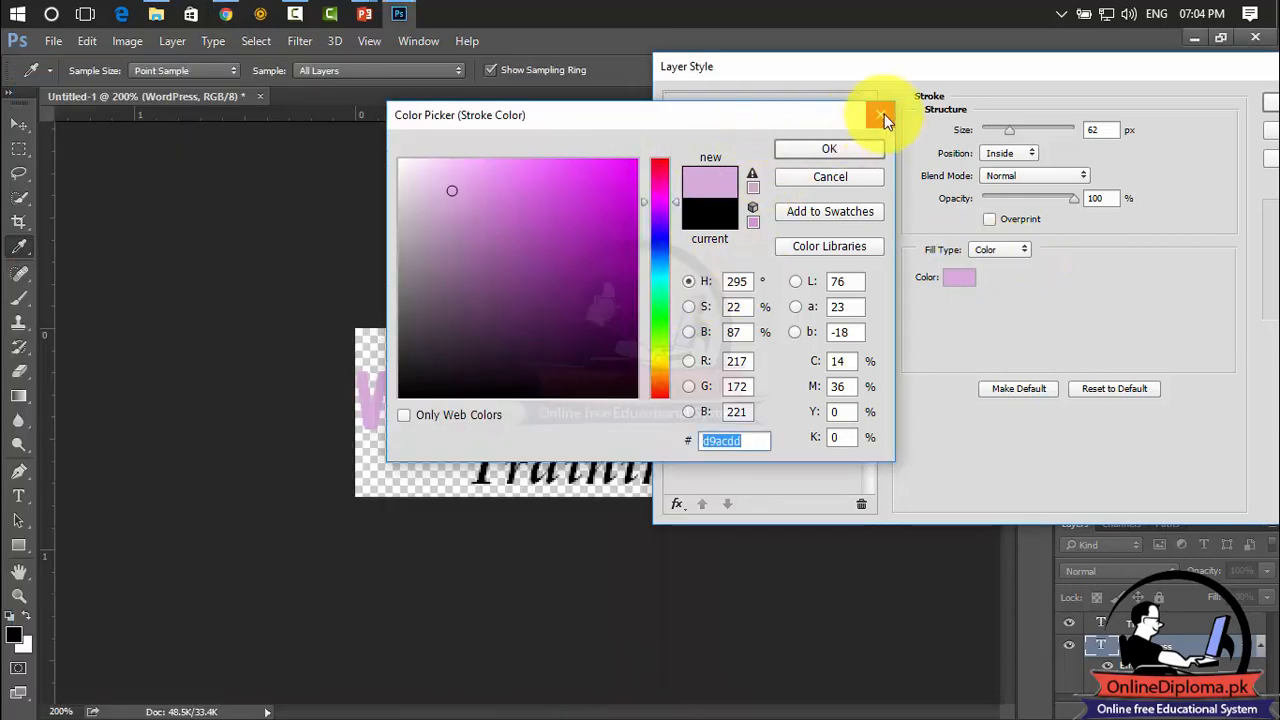
Step: Cancel the stroke Color Picker and close Layer Style unapplied, keeping the WordPress text plain black
{"action": "left_click", "coordinate": [884, 114]}
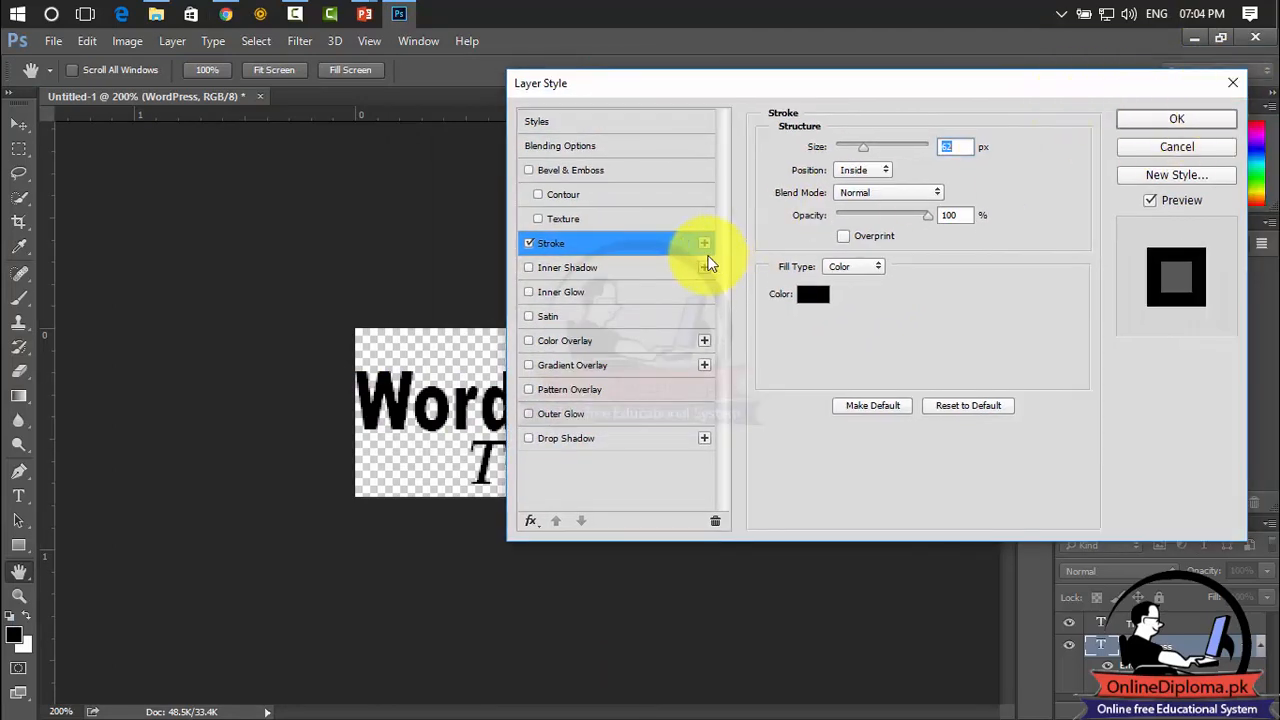
{"action": "left_click", "coordinate": [811, 293]}
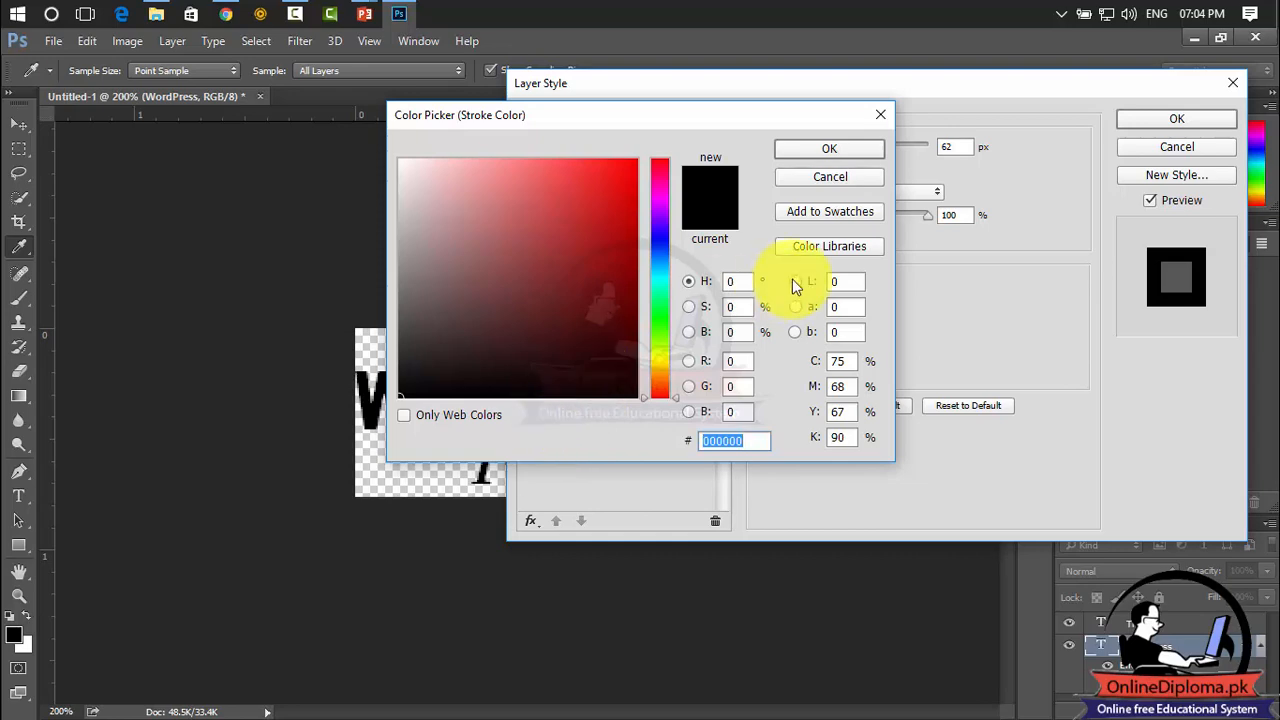
{"action": "left_click", "coordinate": [878, 127]}
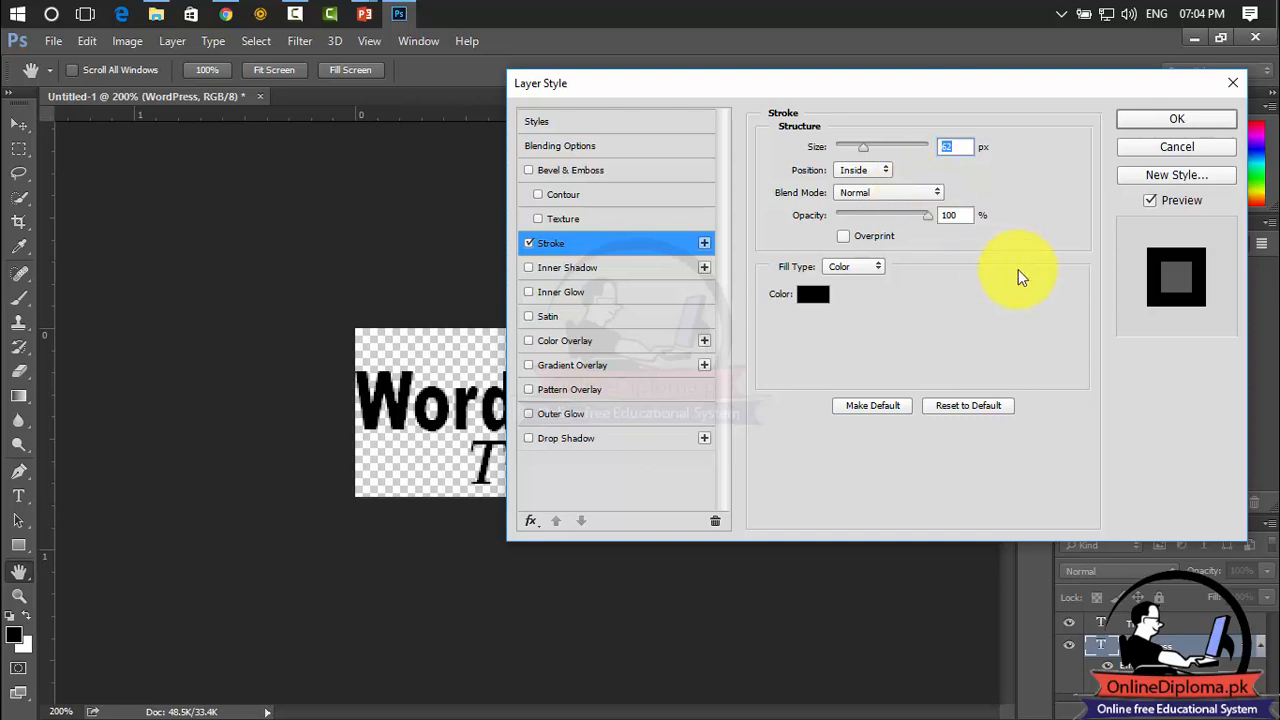
{"action": "left_click", "coordinate": [1233, 83]}
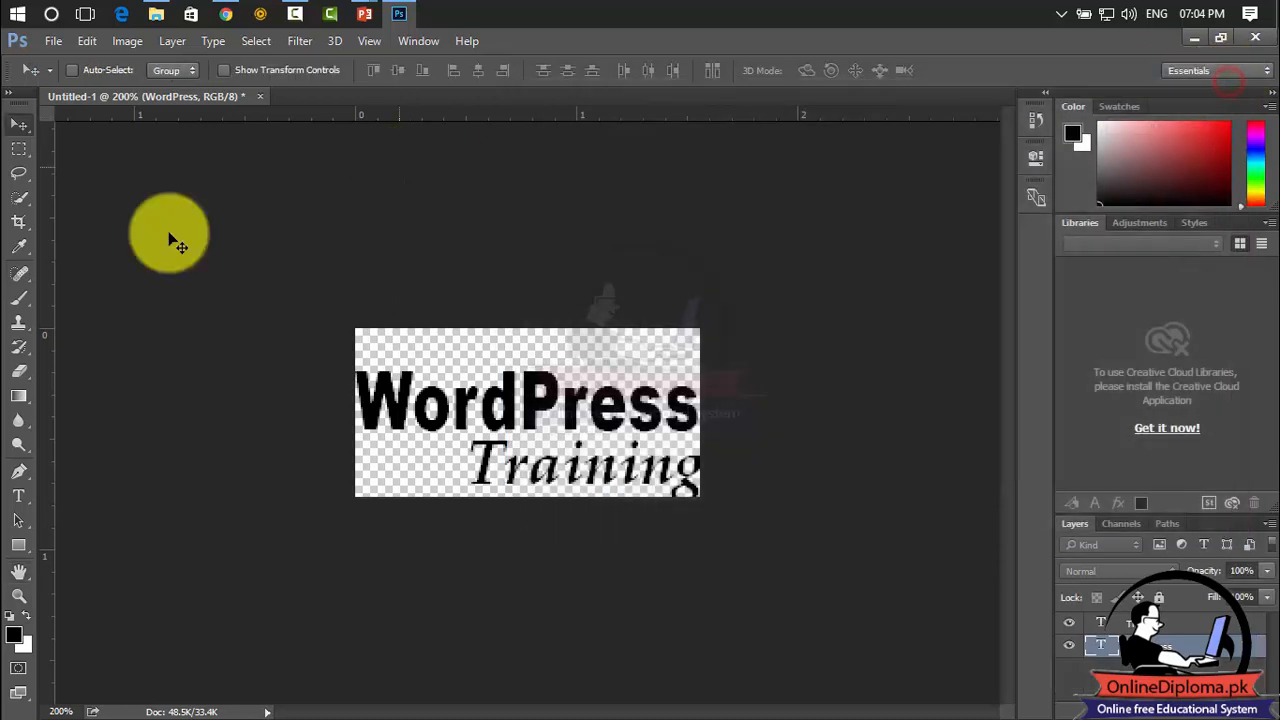
{"action": "left_click", "coordinate": [24, 206]}
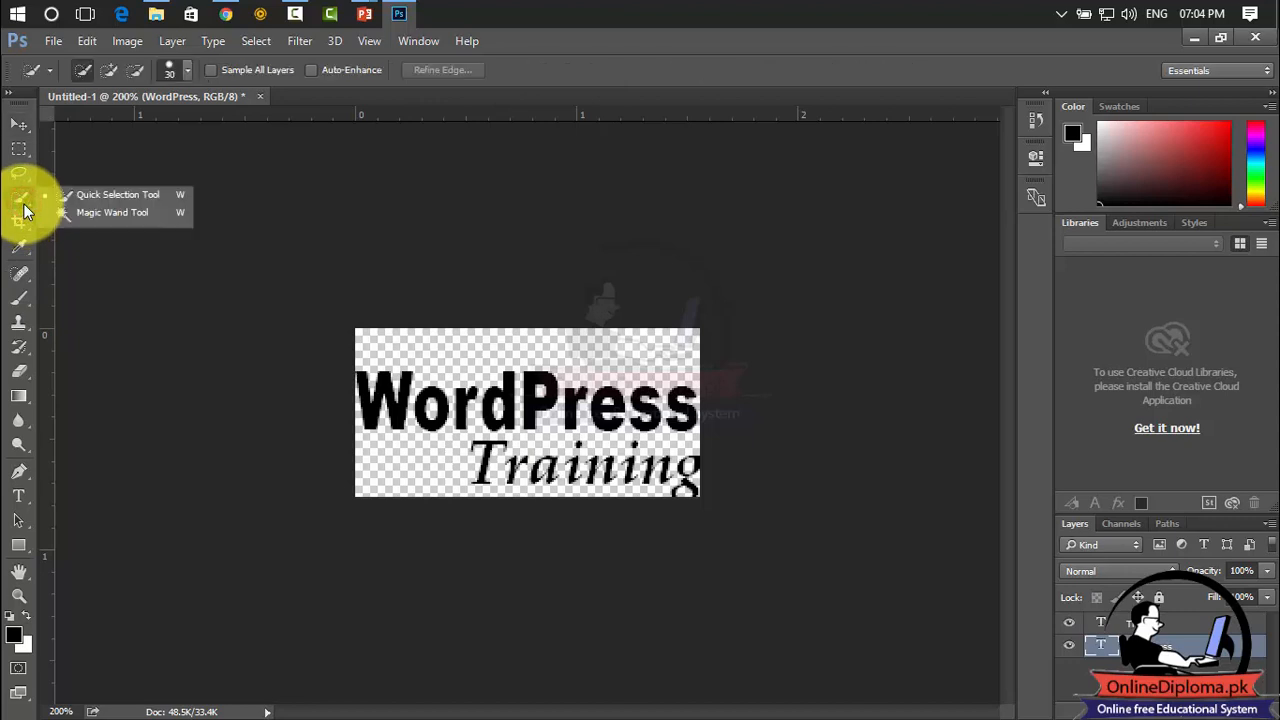
Step: Sample olive yellow b8b752 from the website's Read button as the foreground colour using the Eyedropper
{"action": "left_click", "coordinate": [20, 246]}
{"action": "left_click", "coordinate": [66, 244]}
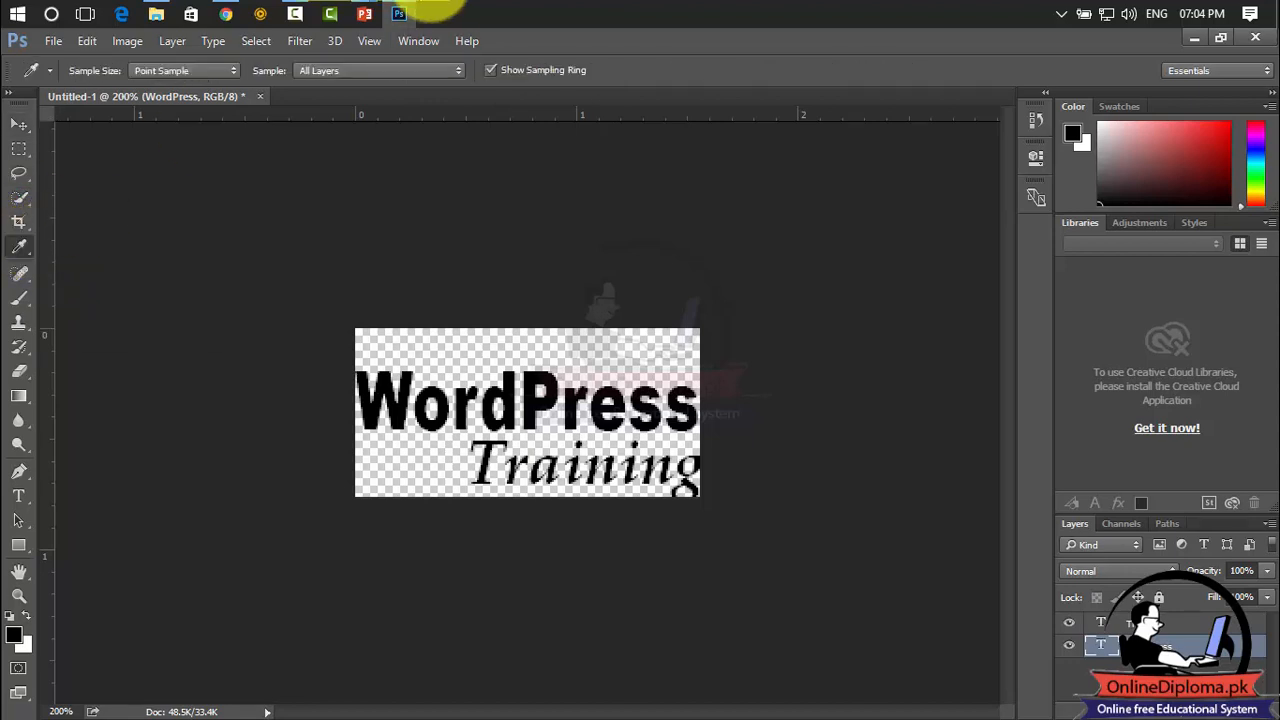
{"action": "left_click", "coordinate": [1222, 40]}
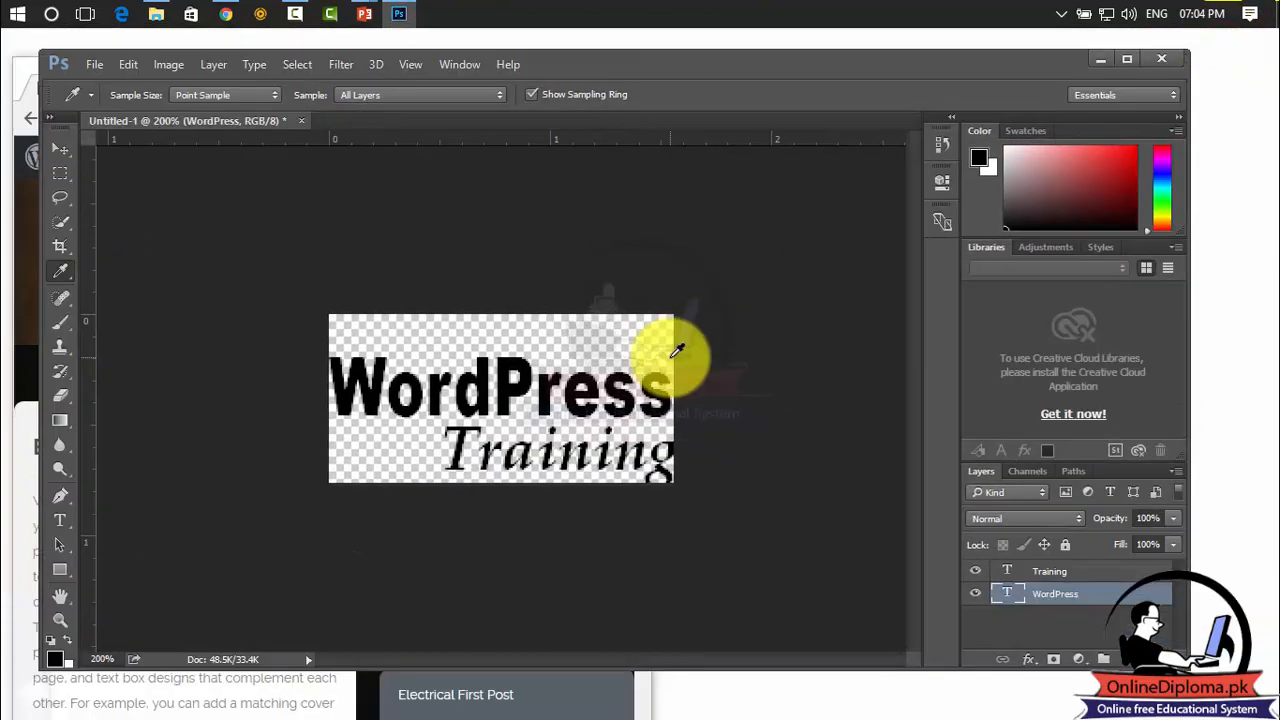
{"action": "left_click_drag", "start_coordinate": [720, 64], "coordinate": [1005, 80]}
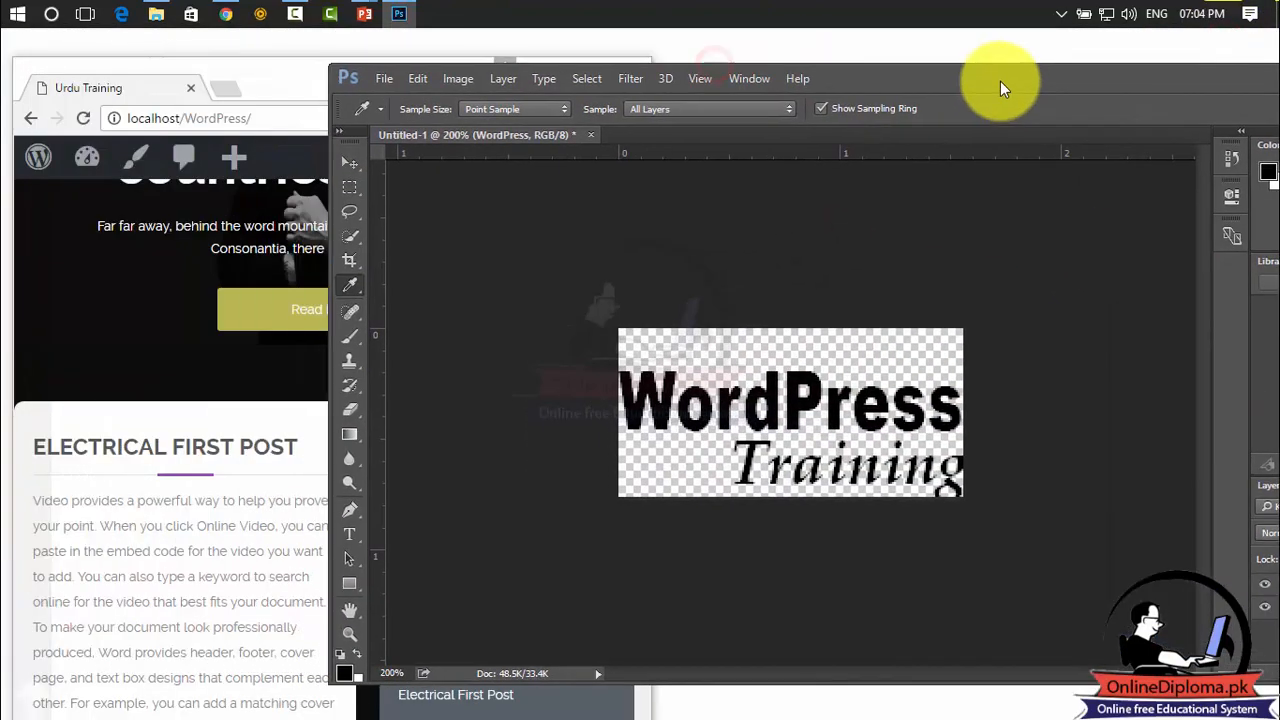
{"action": "left_click", "coordinate": [827, 354]}
{"action": "left_click_drag", "start_coordinate": [827, 354], "coordinate": [279, 302]}
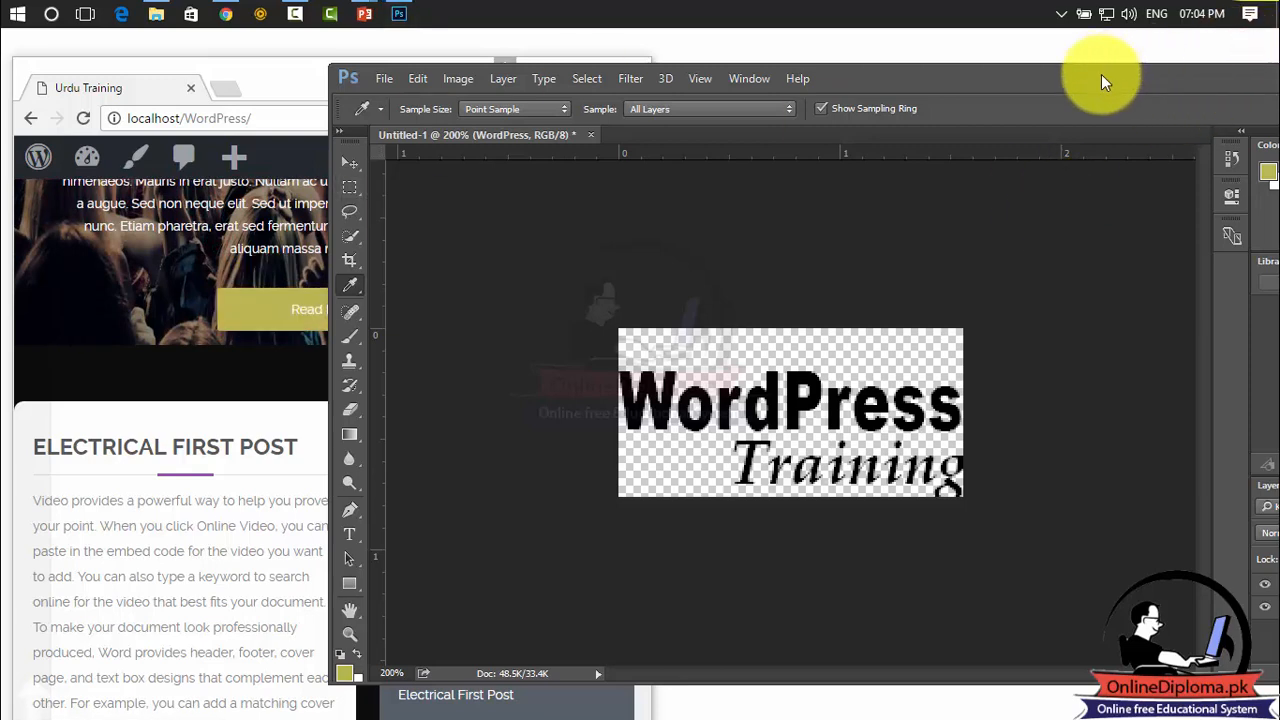
{"action": "left_click_drag", "start_coordinate": [1178, 85], "coordinate": [814, 105]}
{"action": "left_click", "coordinate": [1051, 93]}
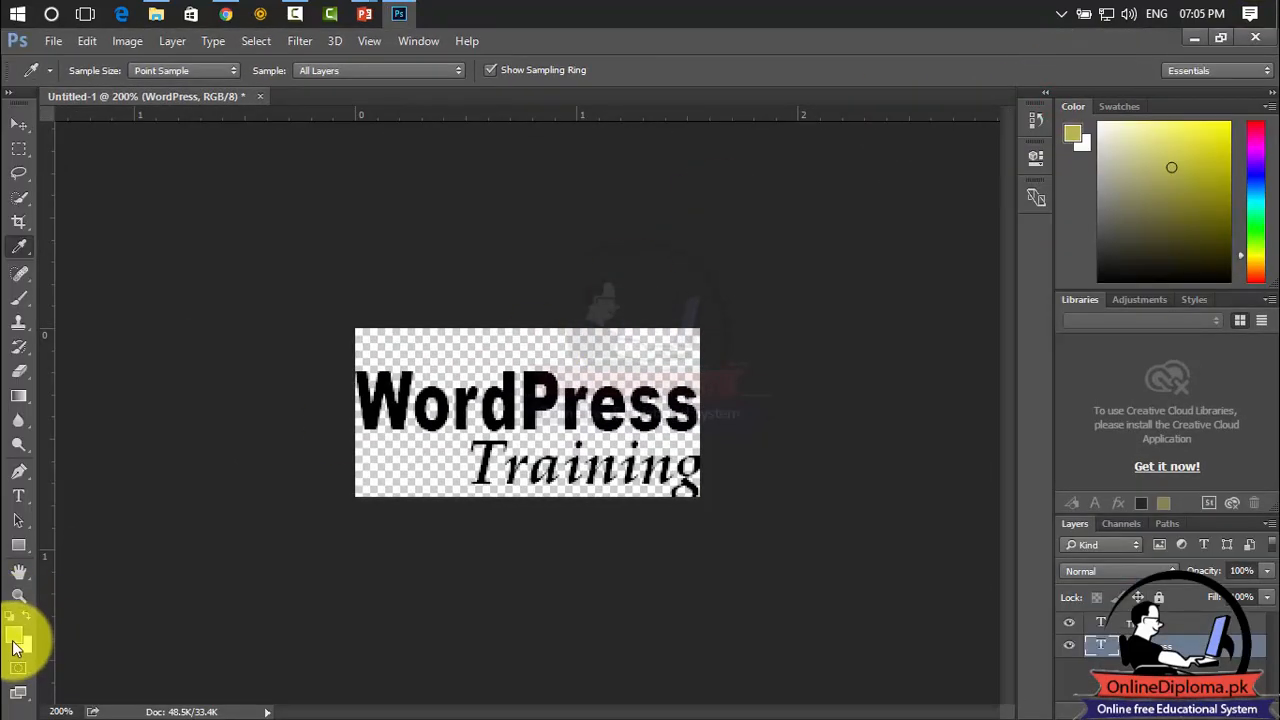
{"action": "left_click", "coordinate": [14, 638]}
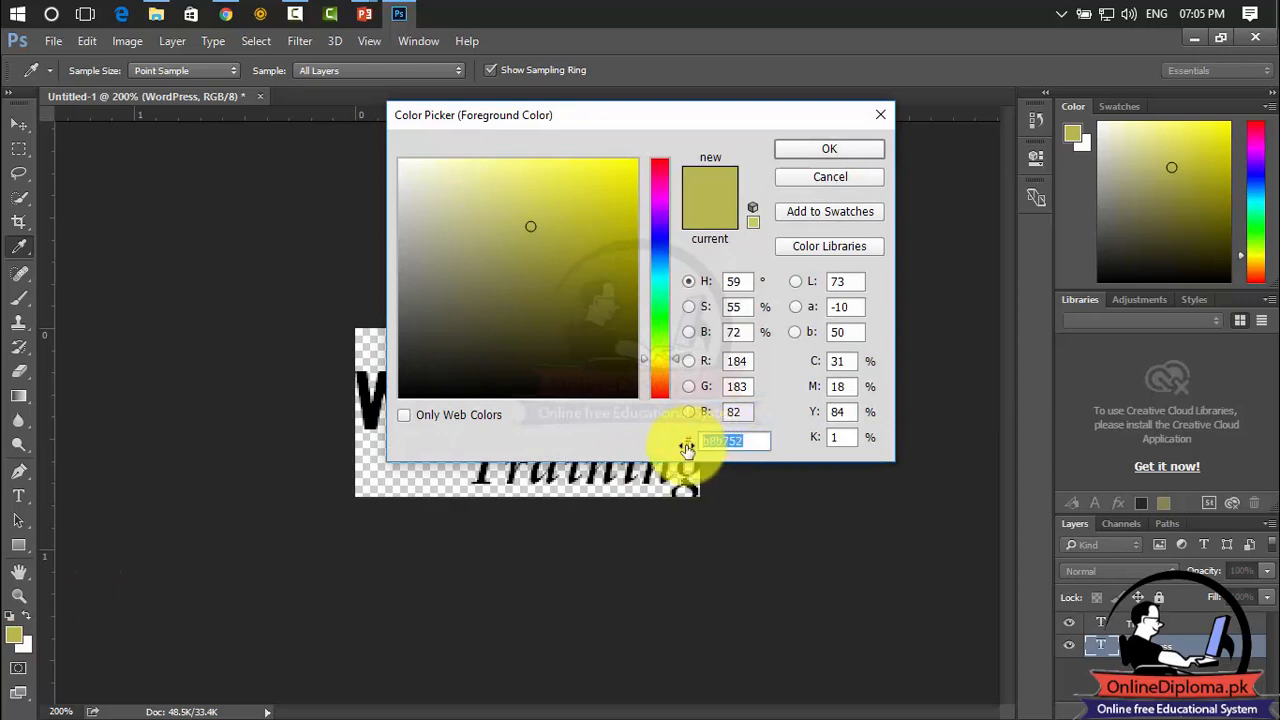
{"action": "left_click", "coordinate": [880, 115]}
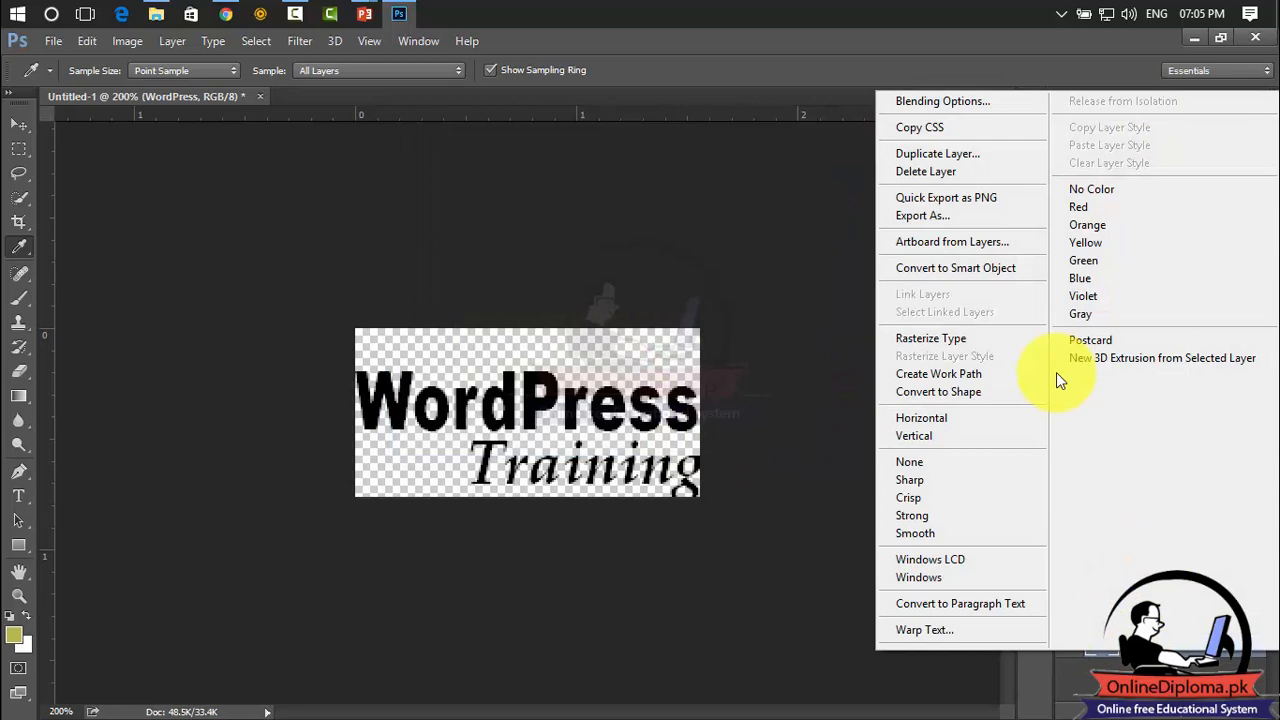
Step: Give the WordPress layer a white Color Overlay and enable a 1 px black Stroke
{"action": "left_click", "coordinate": [984, 106]}
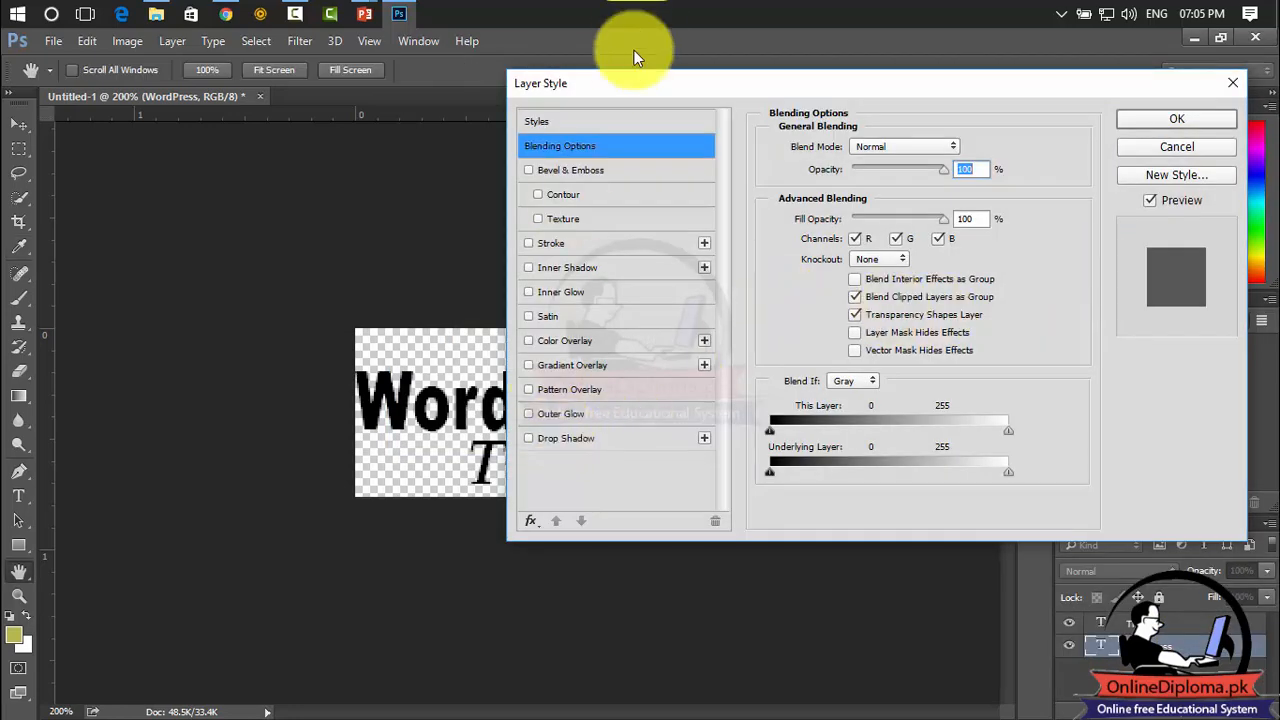
{"action": "left_click_drag", "start_coordinate": [653, 83], "coordinate": [866, 74]}
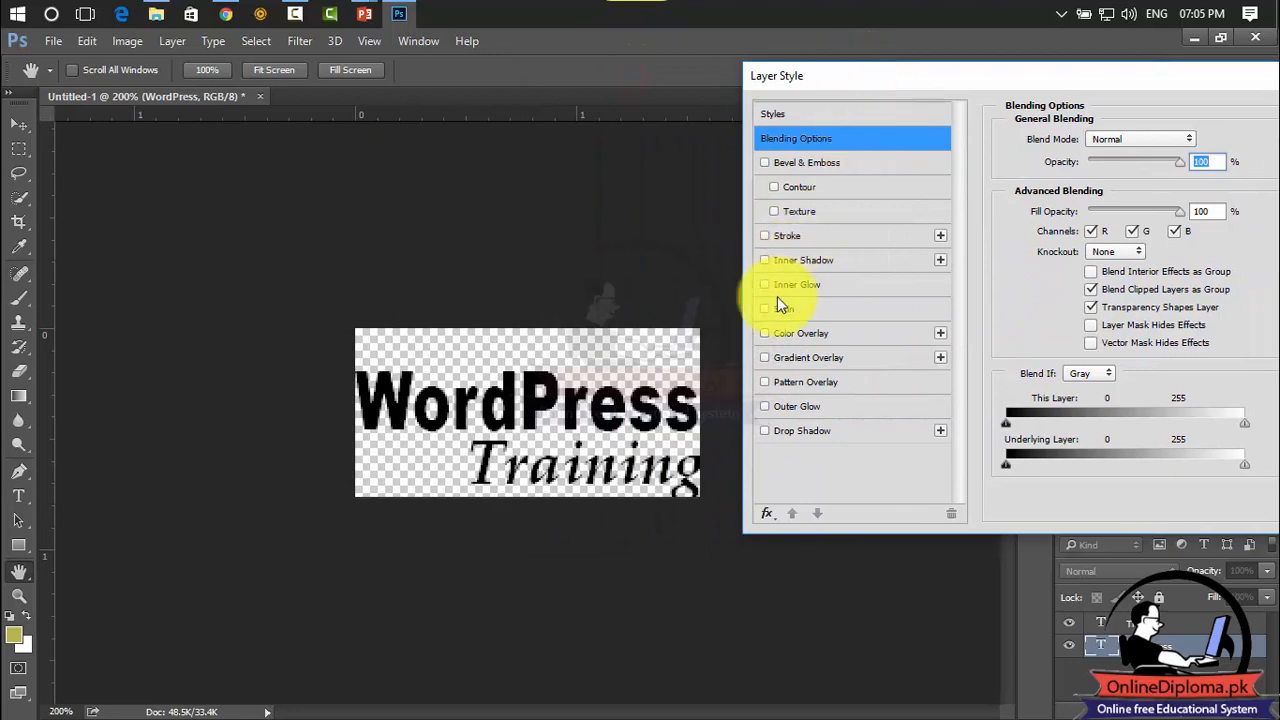
{"action": "left_click", "coordinate": [764, 334]}
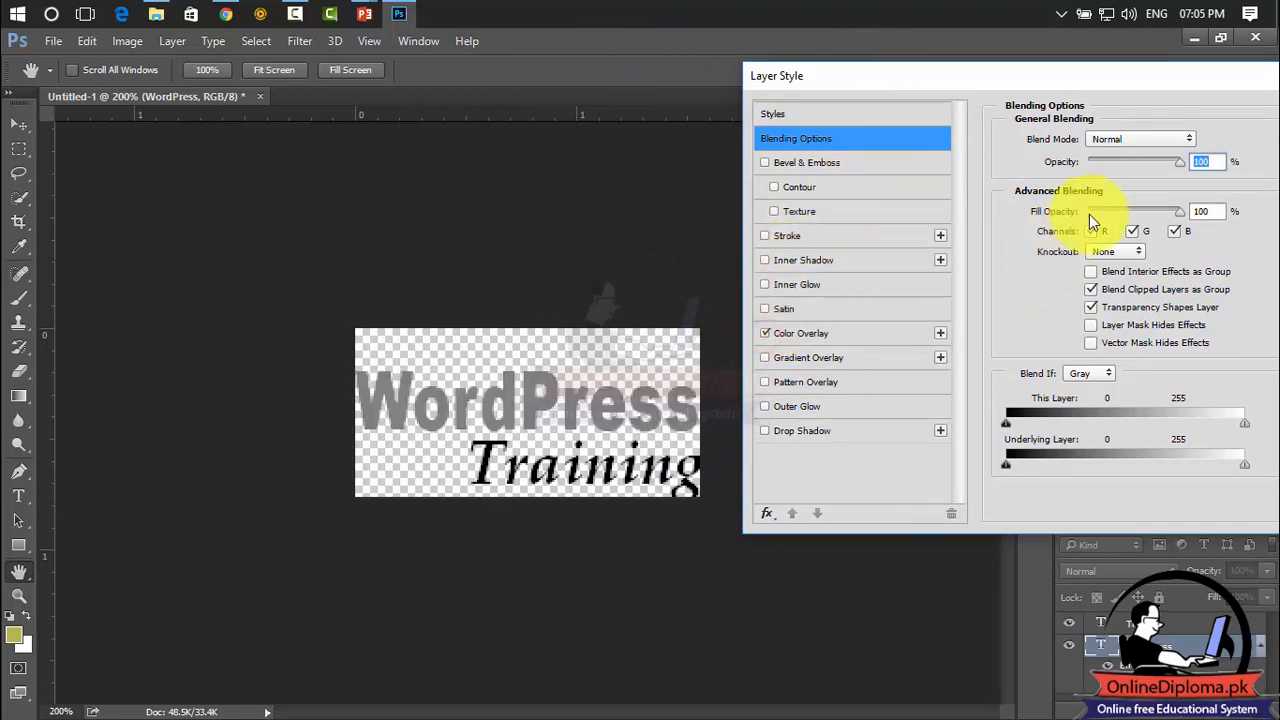
{"action": "left_click", "coordinate": [806, 333]}
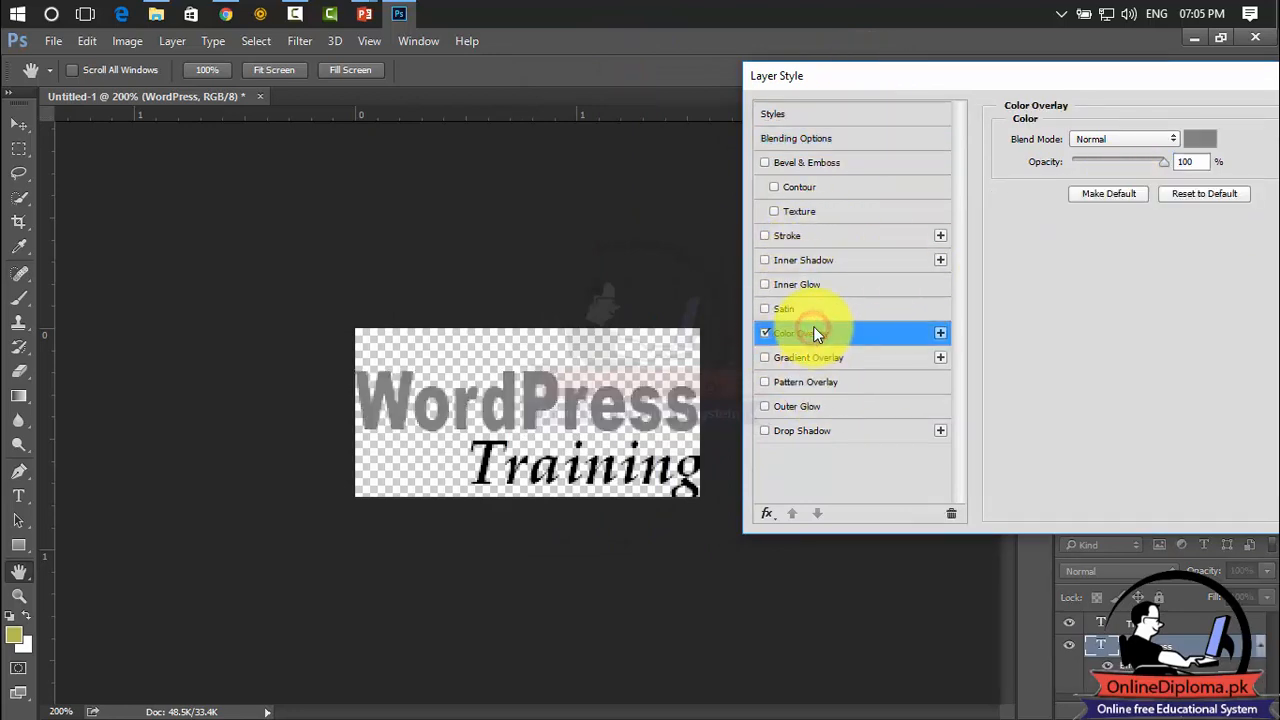
{"action": "left_click", "coordinate": [1200, 139]}
{"action": "left_click", "coordinate": [500, 234]}
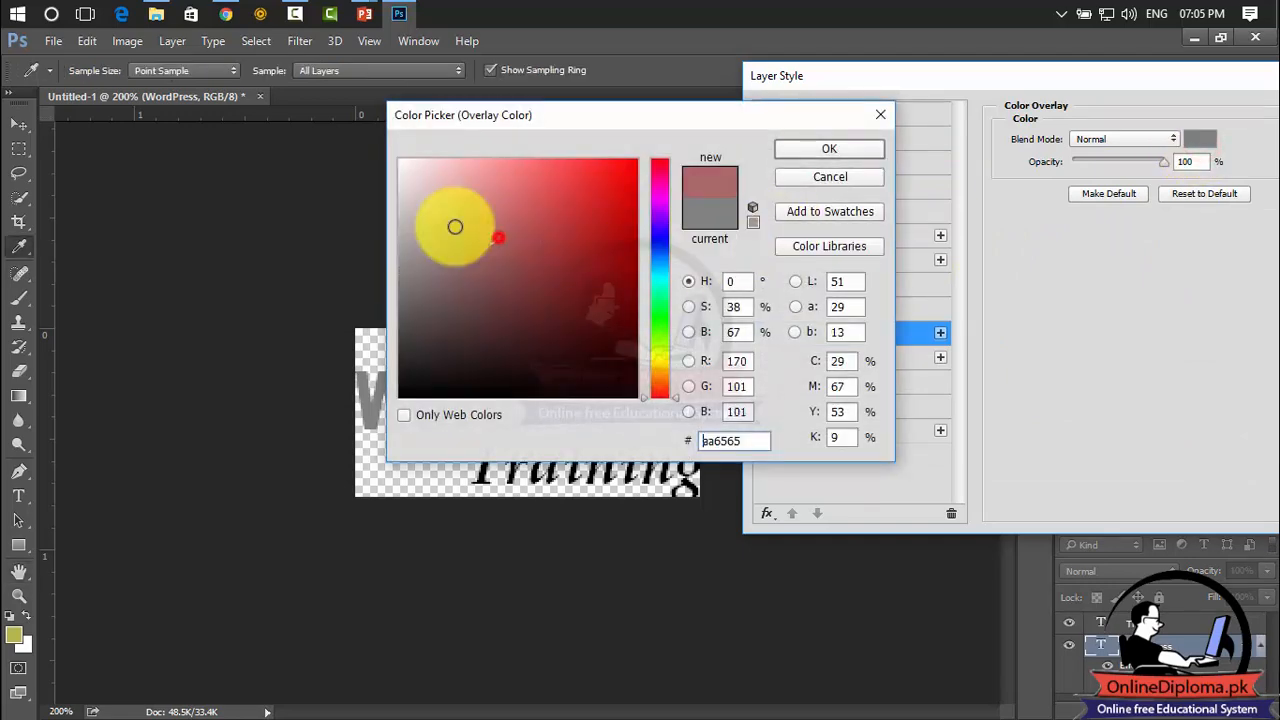
{"action": "left_click_drag", "start_coordinate": [451, 223], "coordinate": [254, 112]}
{"action": "left_click", "coordinate": [799, 155]}
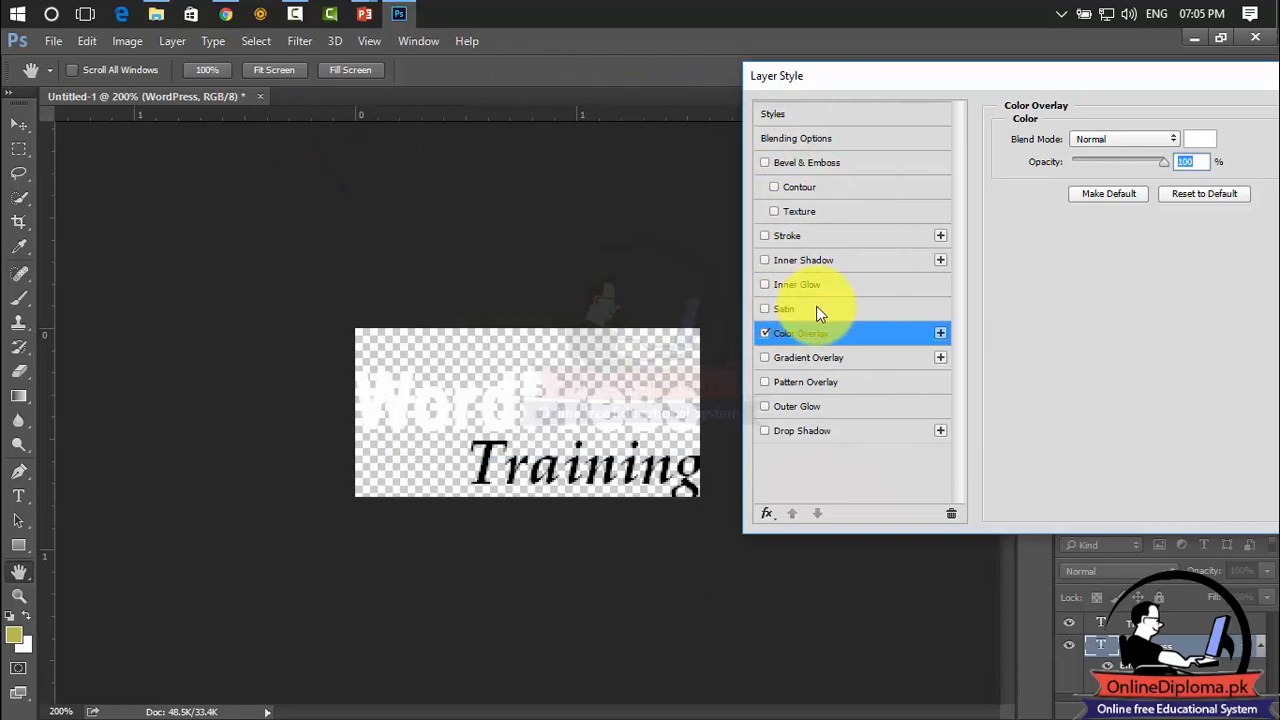
{"action": "left_click", "coordinate": [821, 238]}
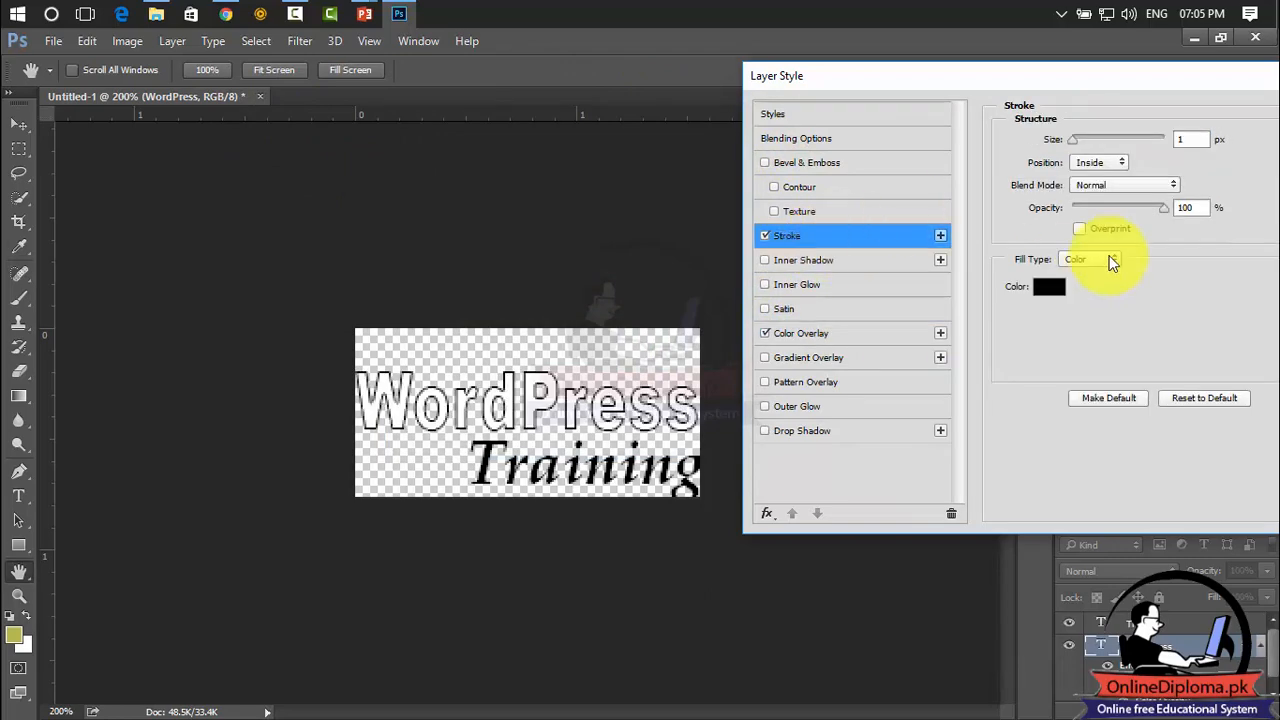
Step: Set the WordPress stroke colour to olive b8b752, positioned Outside and thicker
{"action": "left_click", "coordinate": [1052, 287]}
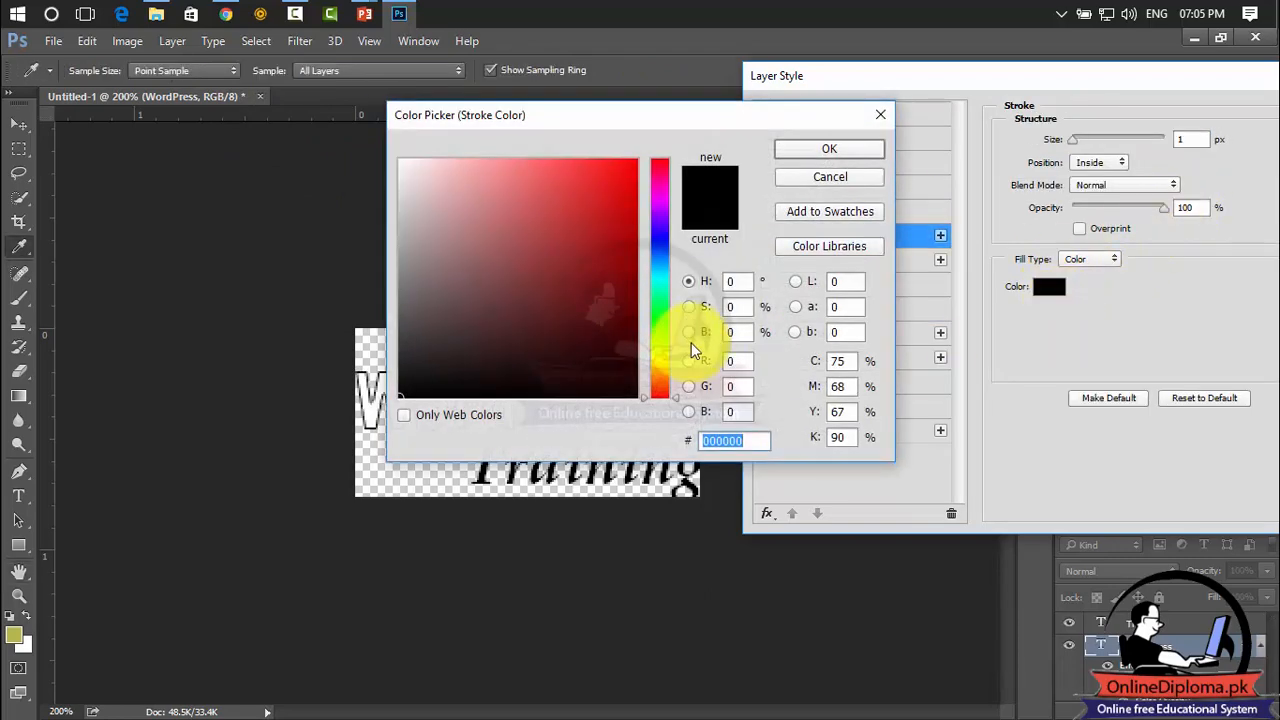
{"action": "type", "text": "b8b752"}
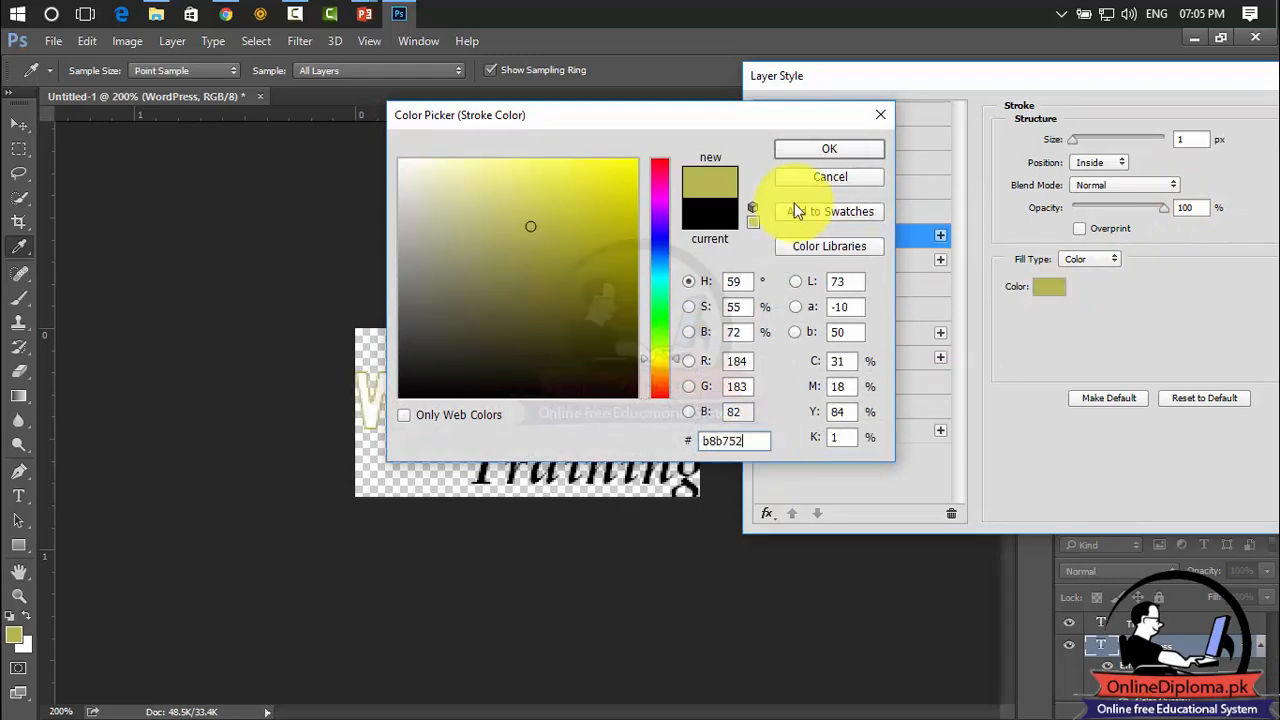
{"action": "left_click", "coordinate": [826, 148]}
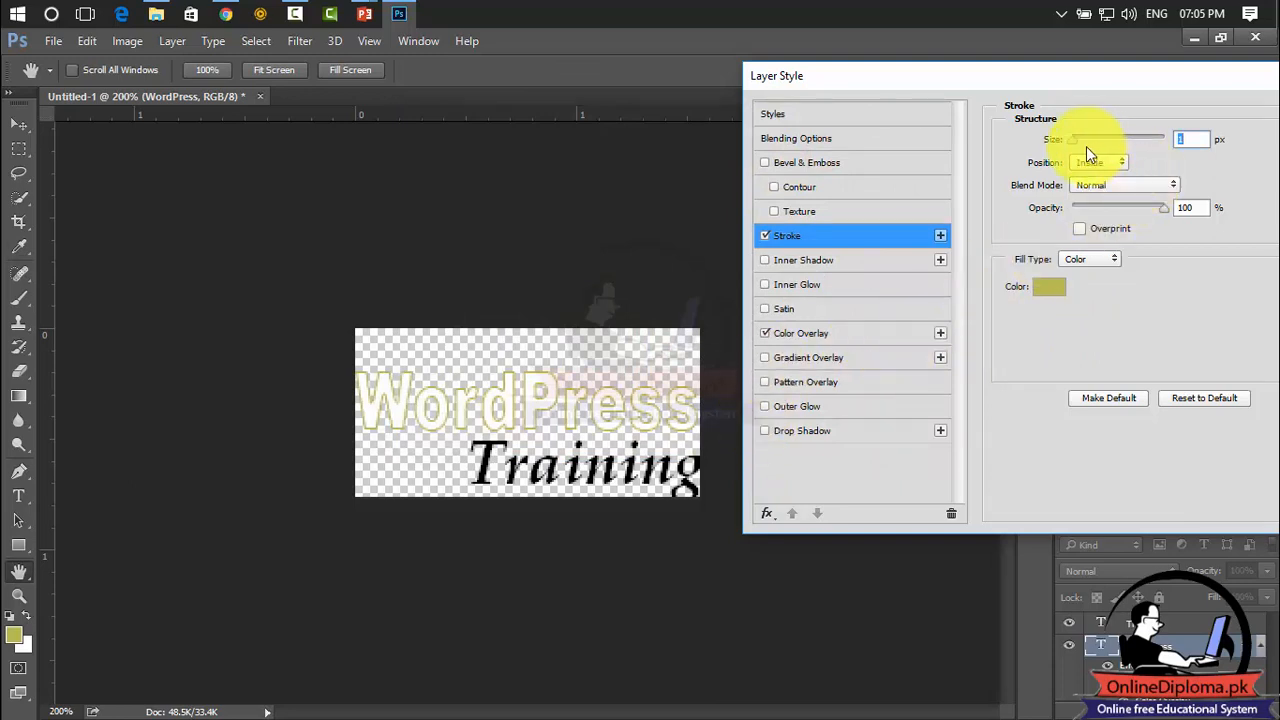
{"action": "left_click_drag", "start_coordinate": [1075, 144], "coordinate": [1077, 145]}
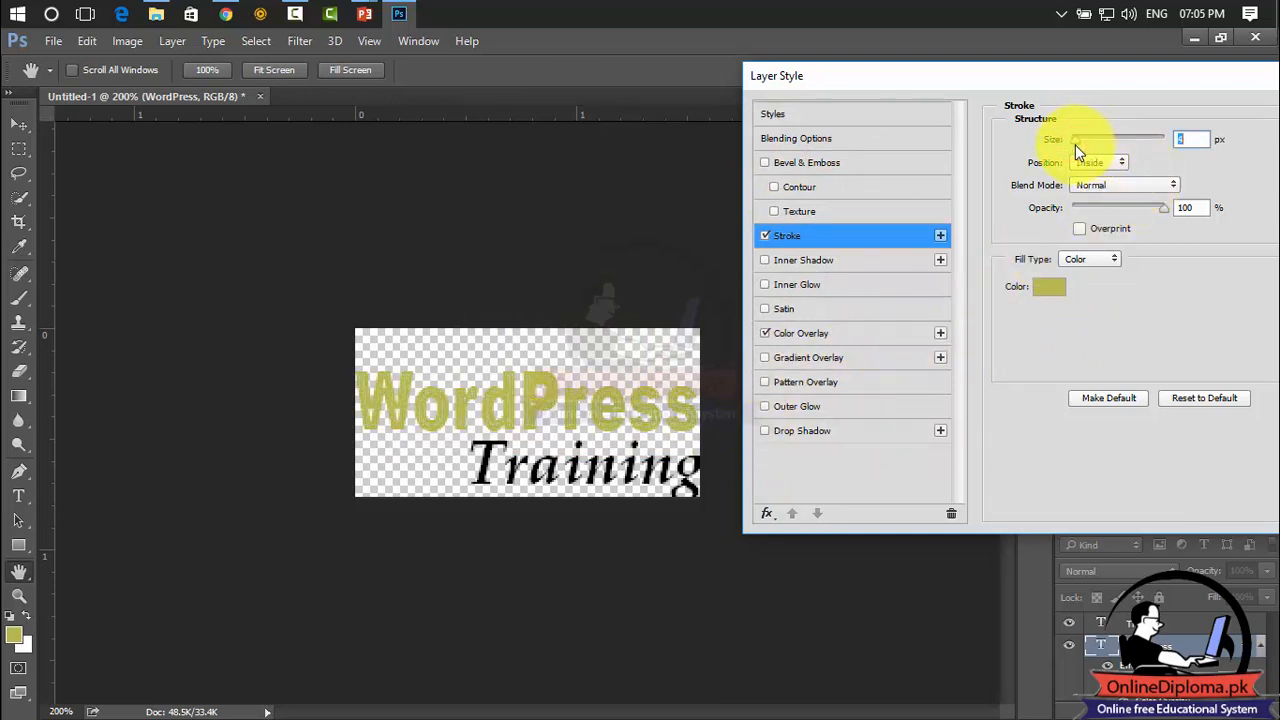
{"action": "left_click", "coordinate": [1101, 165]}
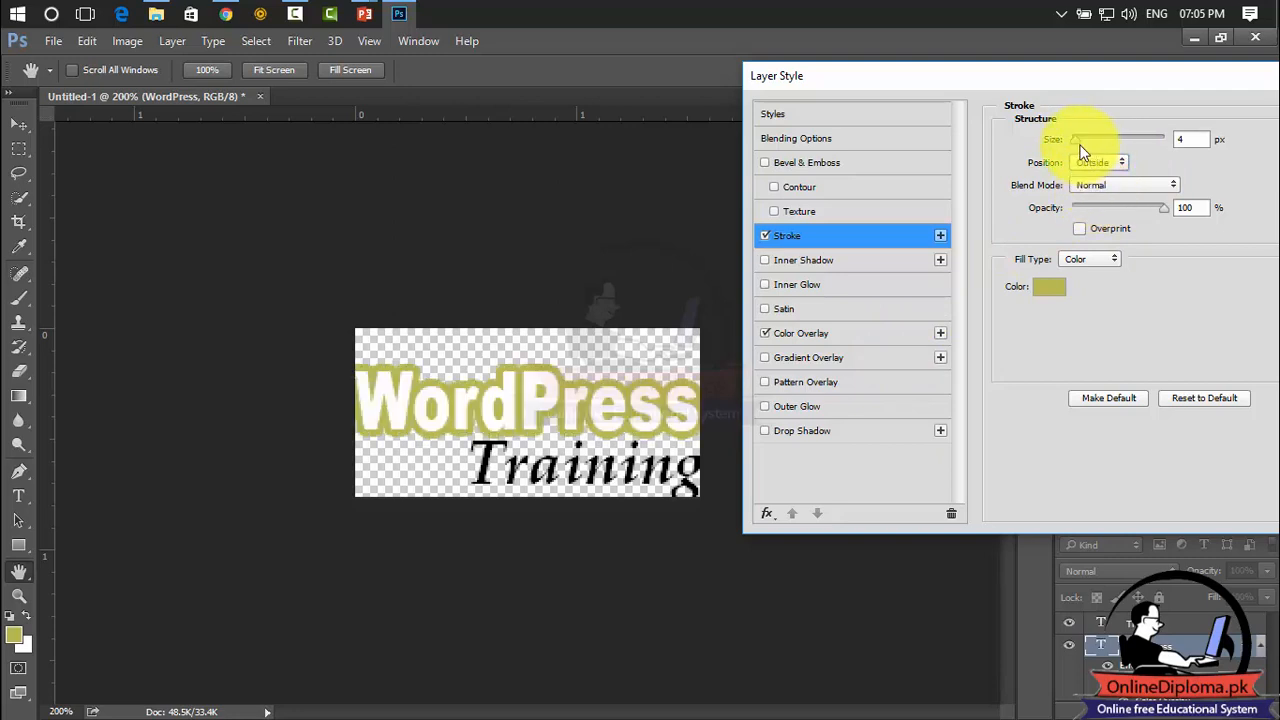
{"action": "left_click_drag", "start_coordinate": [1076, 143], "coordinate": [1079, 142]}
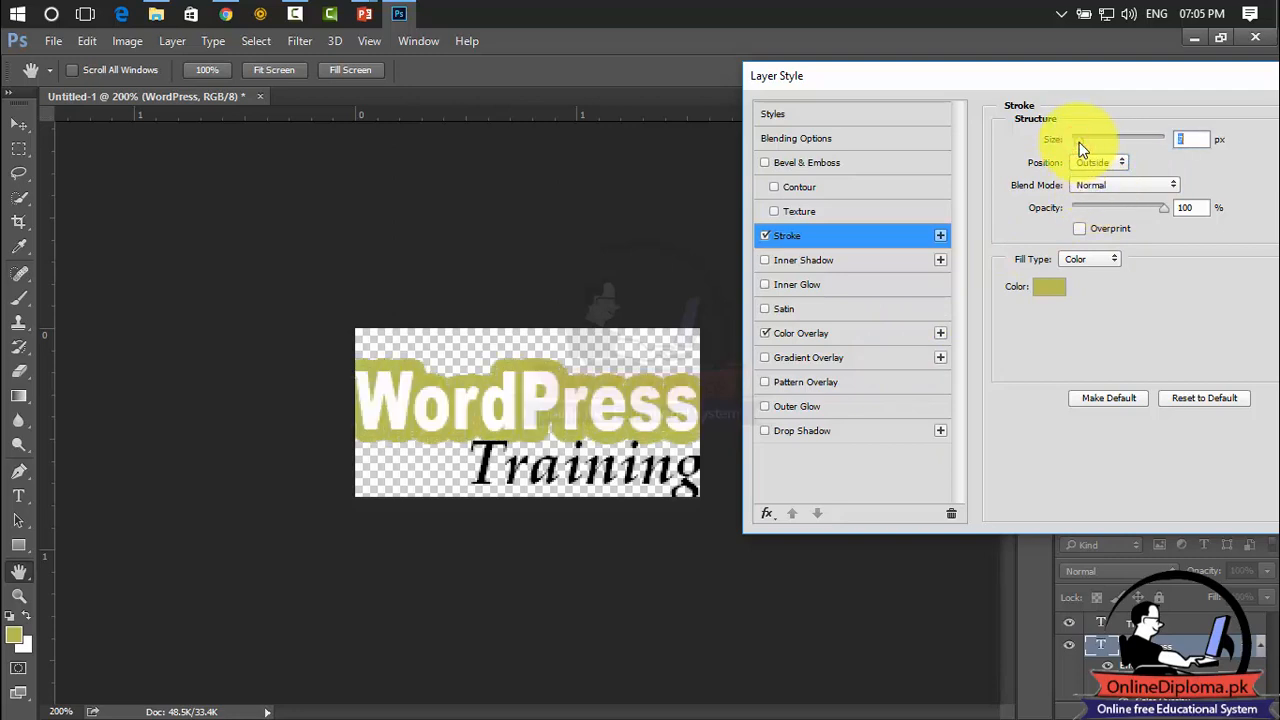
Step: Lighten the stroke to bcbb80 at 9 px and apply the layer styles
{"action": "left_click", "coordinate": [1049, 287]}
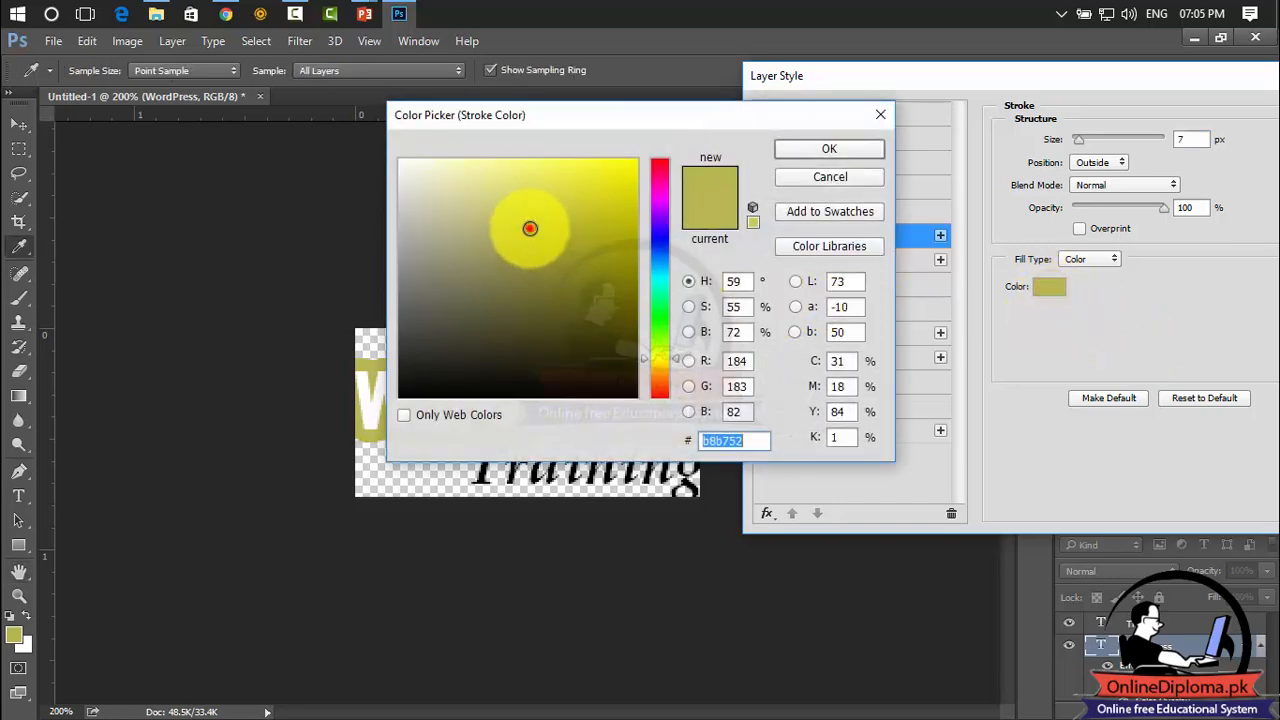
{"action": "left_click_drag", "start_coordinate": [530, 228], "coordinate": [473, 222]}
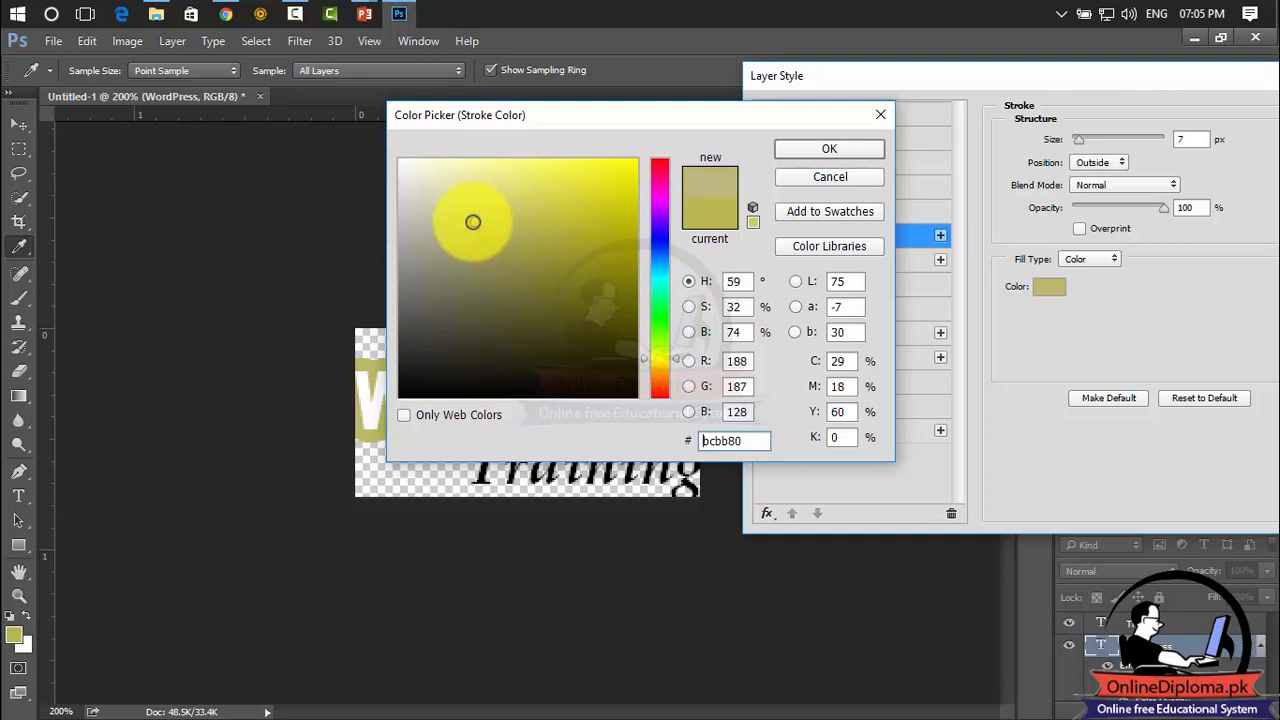
{"action": "left_click", "coordinate": [804, 151]}
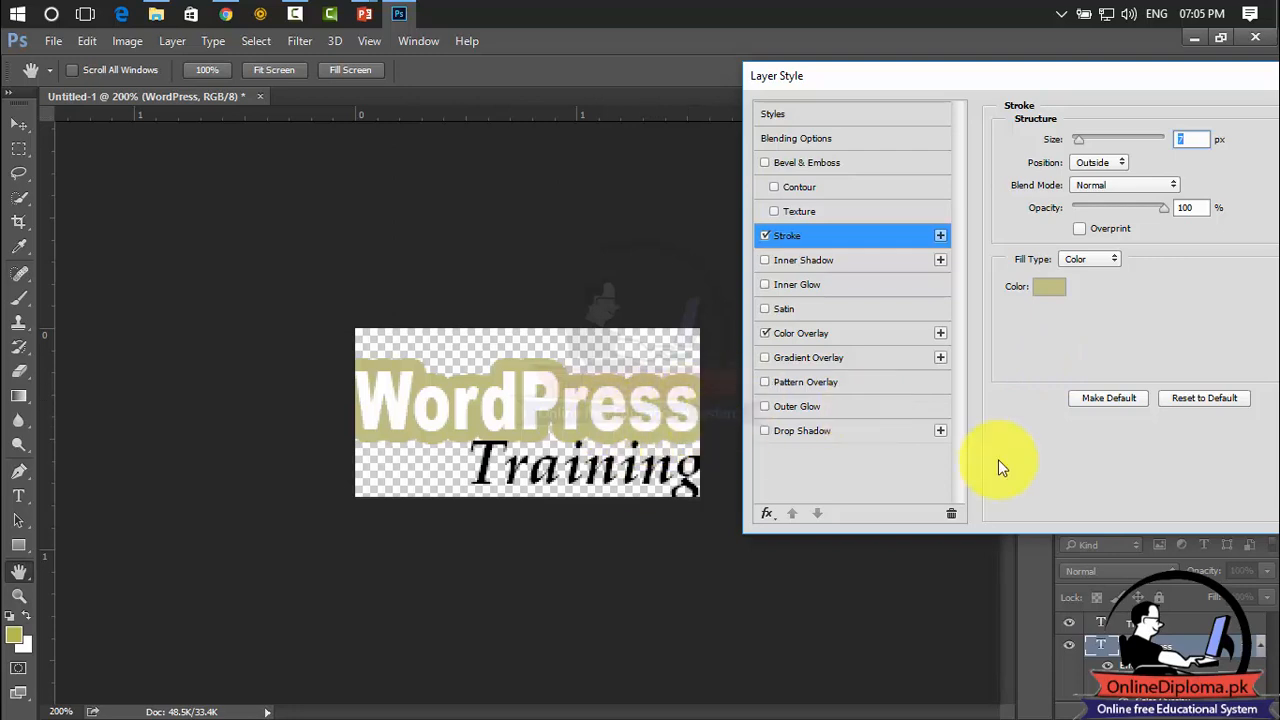
{"action": "left_click", "coordinate": [1081, 141]}
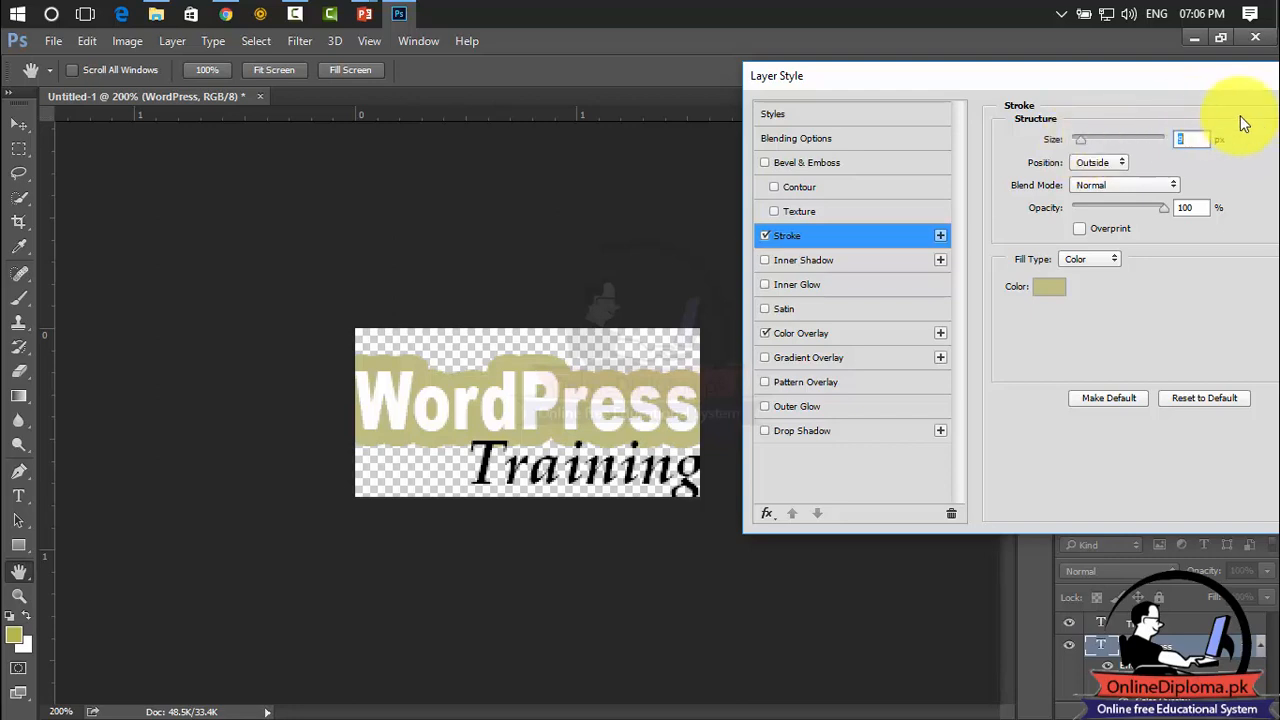
{"action": "left_click_drag", "start_coordinate": [1226, 89], "coordinate": [1028, 97]}
{"action": "left_click", "coordinate": [1174, 126]}
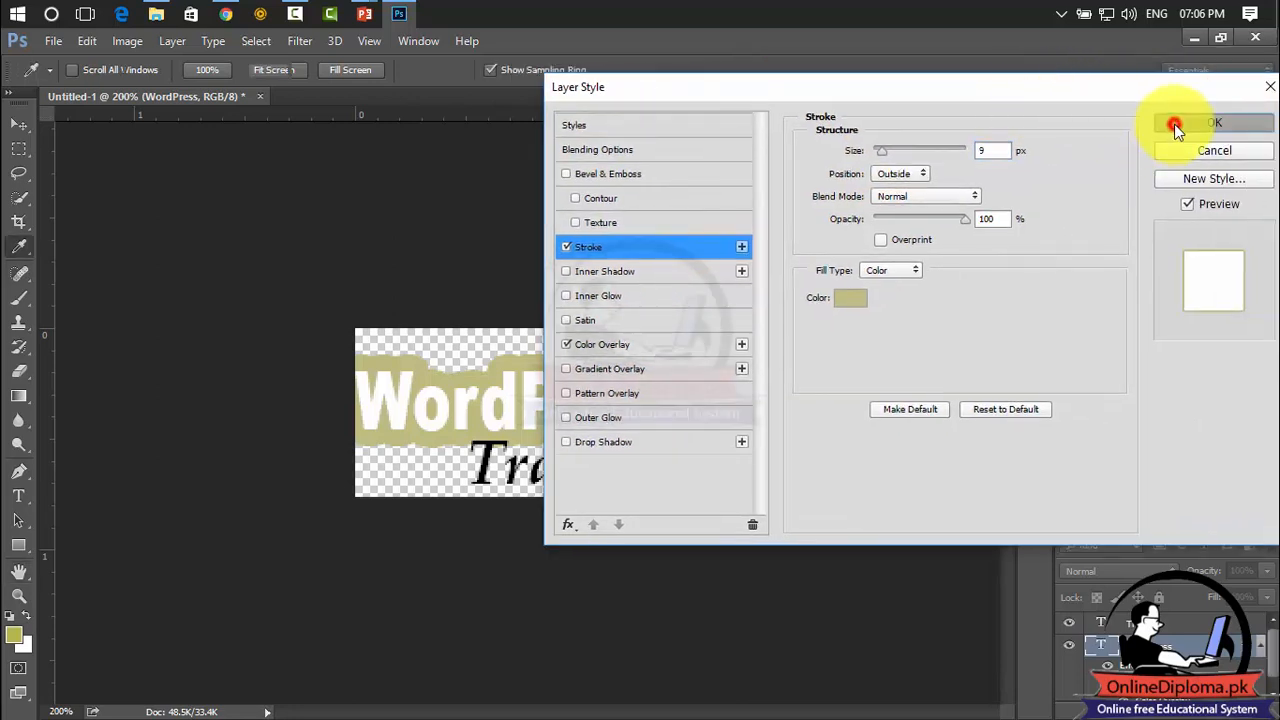
{"action": "left_click", "coordinate": [19, 125]}
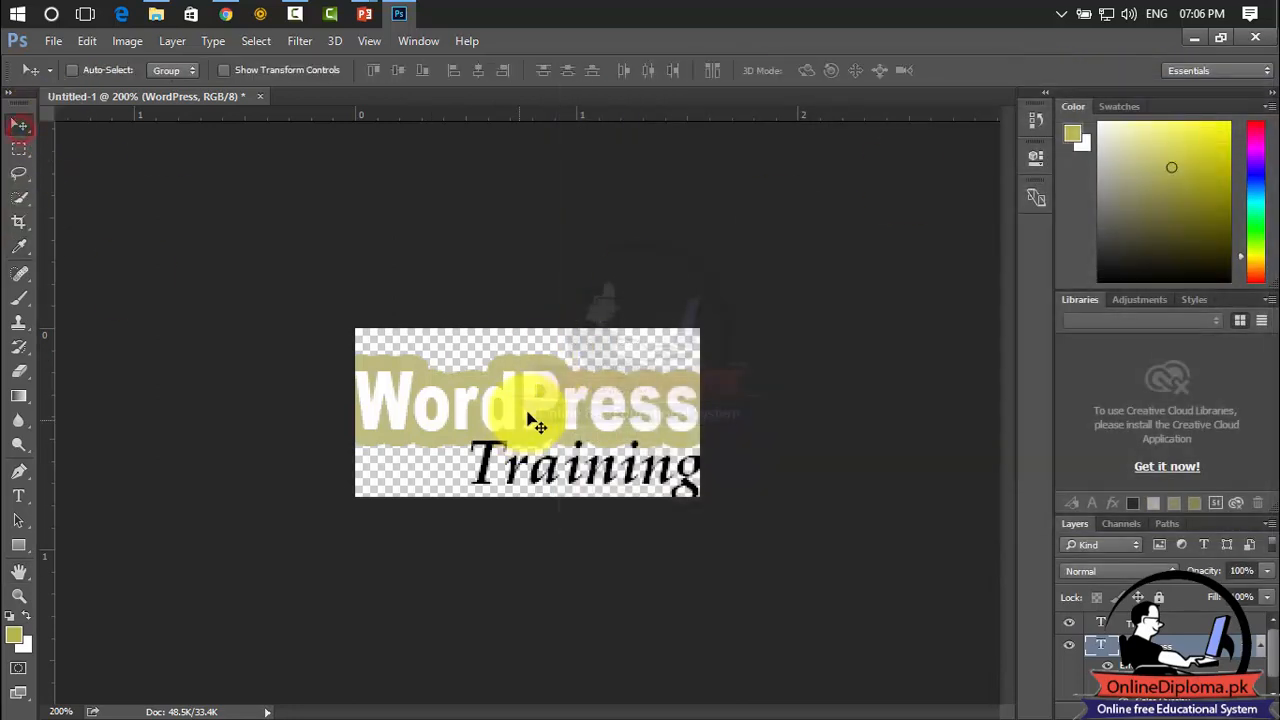
Step: Scale the WordPress text to about 95% and nudge it into position
{"action": "key", "text": "ctrl+t"}
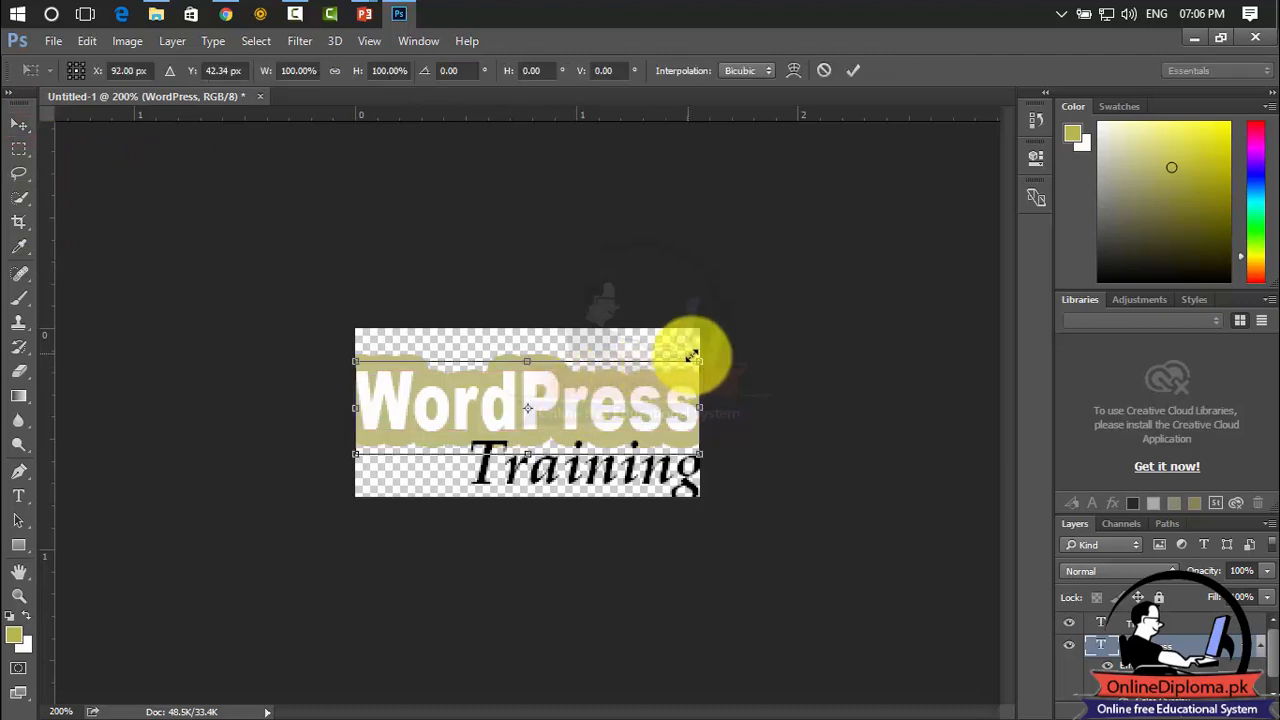
{"action": "mouse_move", "coordinate": [698, 360]}
{"action": "left_mouse_down"}
{"action": "mouse_move", "coordinate": [680, 354]}
{"action": "mouse_move", "coordinate": [681, 366]}
{"action": "left_mouse_up"}
{"action": "left_click_drag", "start_coordinate": [620, 408], "coordinate": [629, 401]}
{"action": "left_click", "coordinate": [12, 121]}
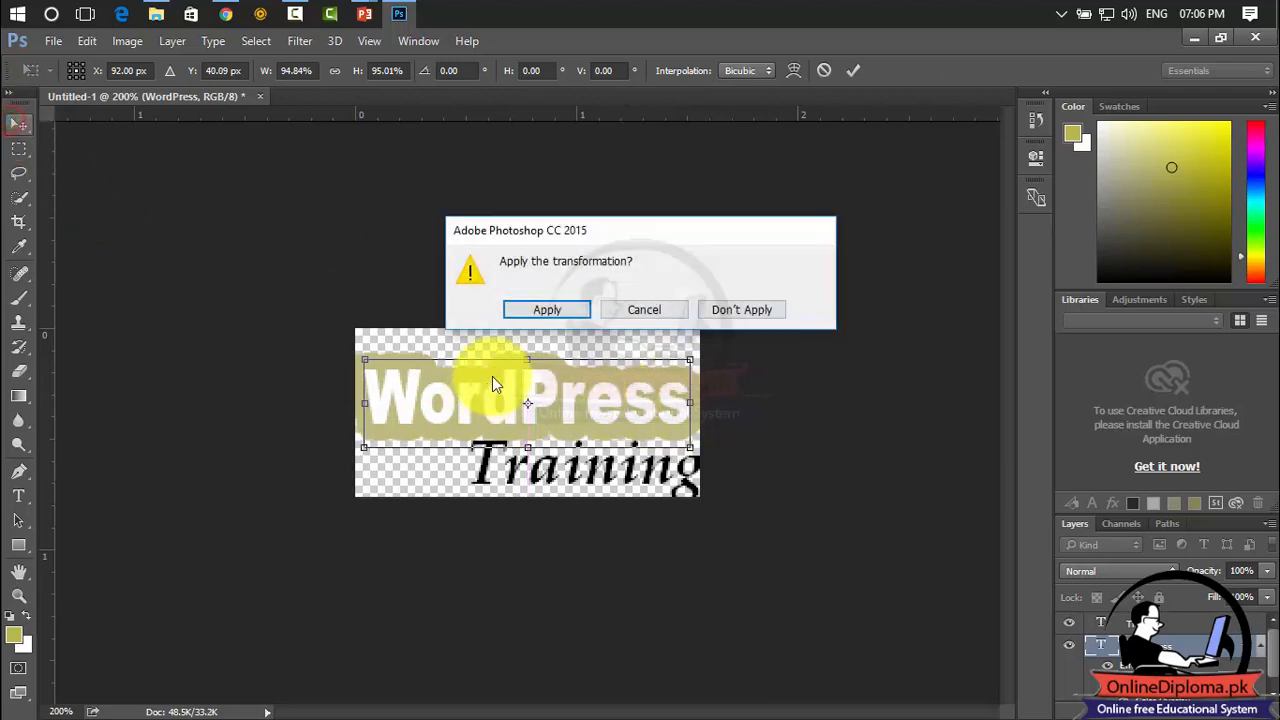
{"action": "left_click", "coordinate": [540, 312]}
{"action": "left_click_drag", "start_coordinate": [560, 471], "coordinate": [553, 469]}
Step: Select the Training layer and move its text up beneath WordPress
{"action": "right_click", "coordinate": [555, 473]}
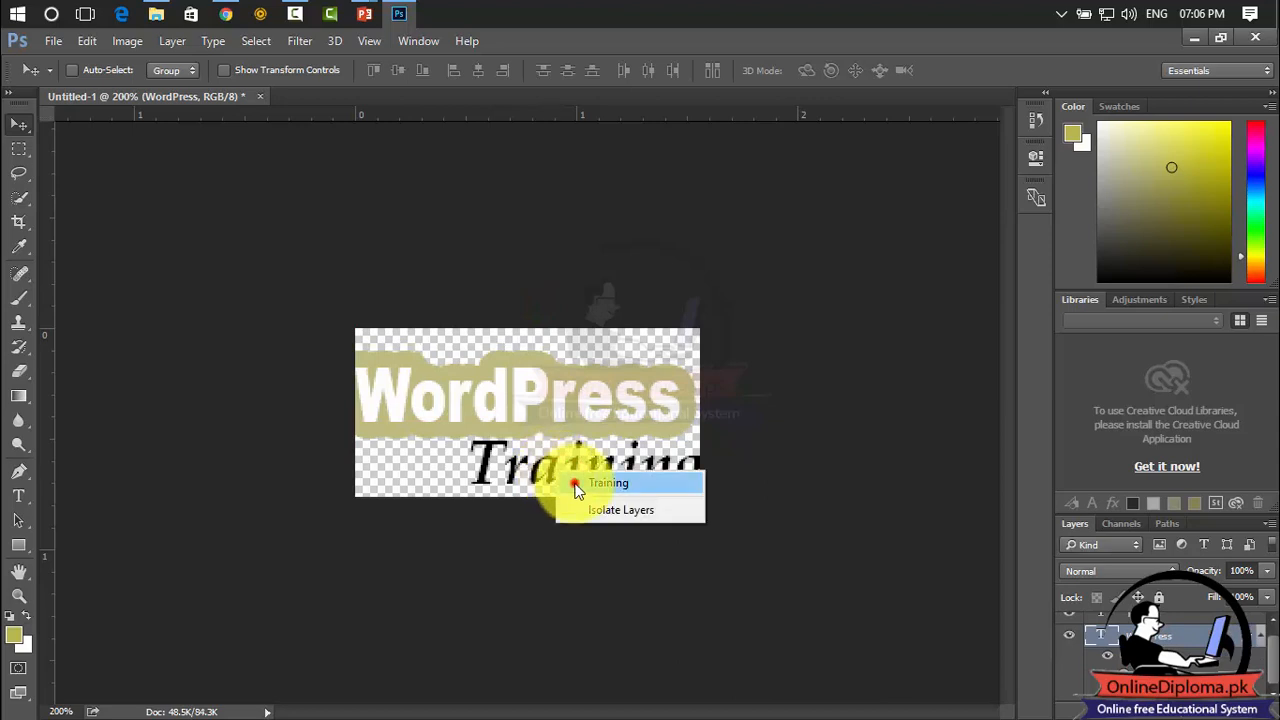
{"action": "left_click", "coordinate": [568, 483]}
{"action": "left_click_drag", "start_coordinate": [545, 476], "coordinate": [538, 447]}
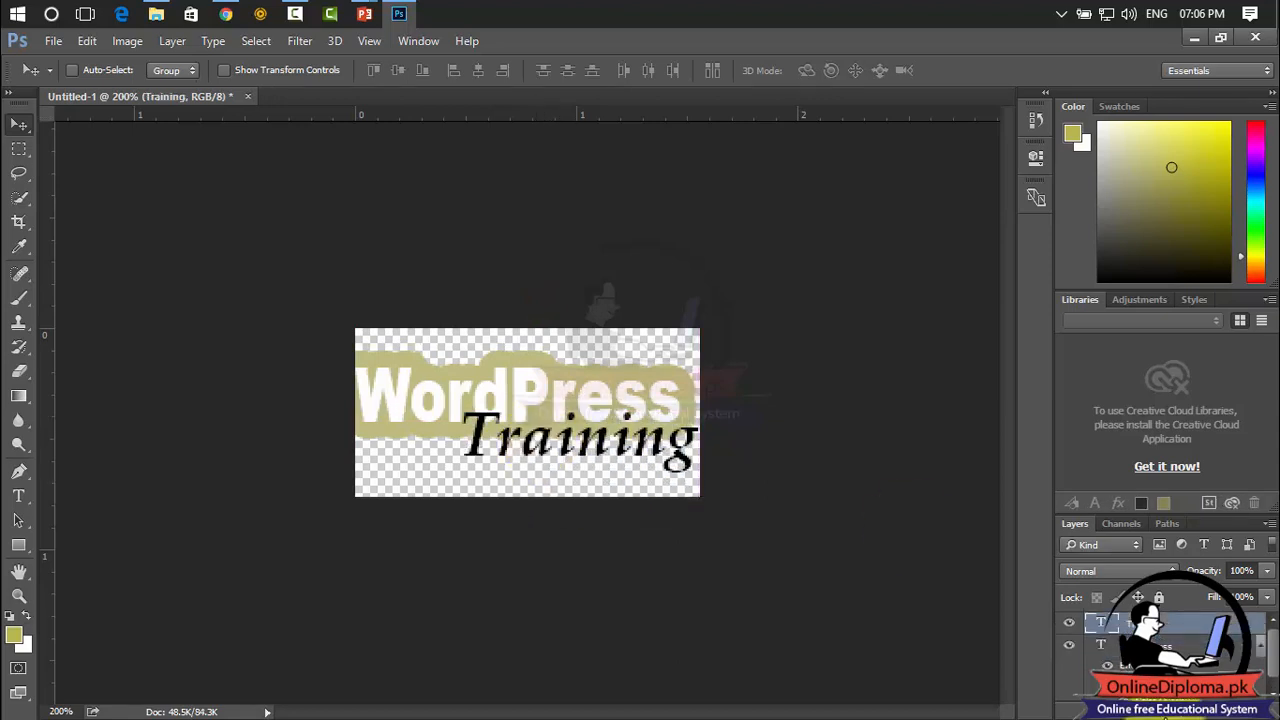
Step: Open Blending Options for the Training layer and enable Stroke
{"action": "right_click", "coordinate": [1140, 622]}
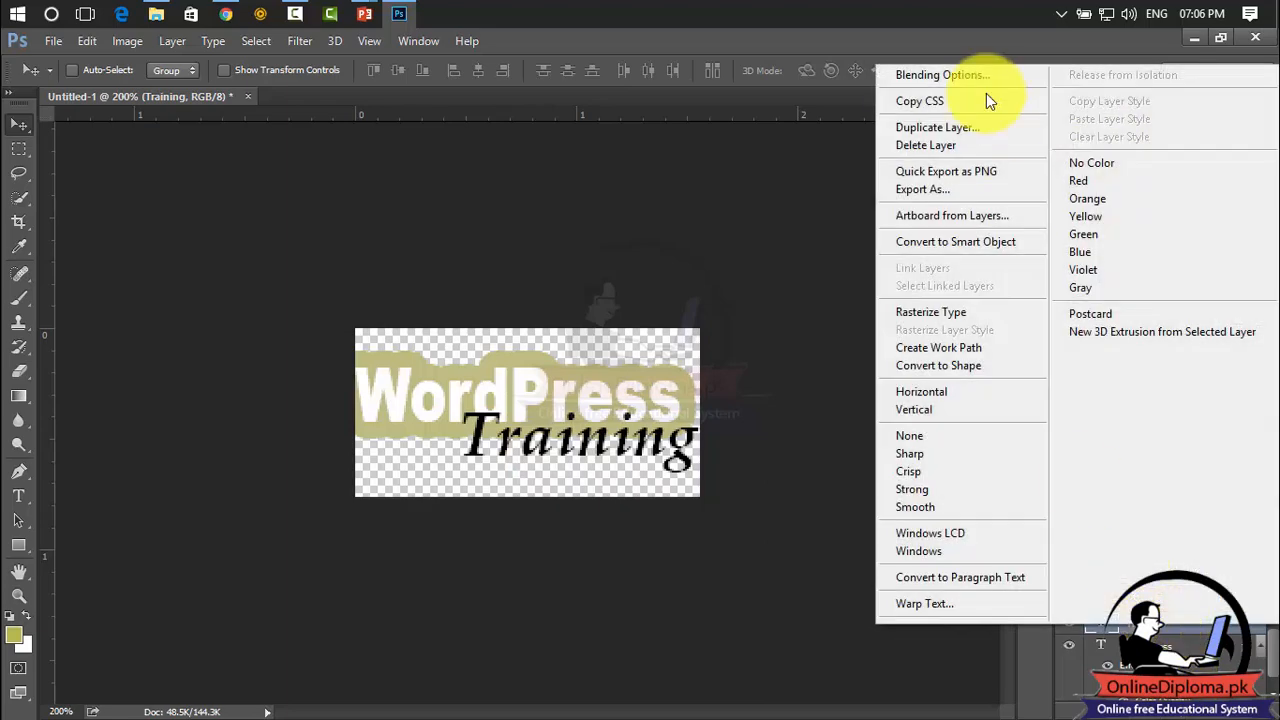
{"action": "left_click", "coordinate": [982, 92]}
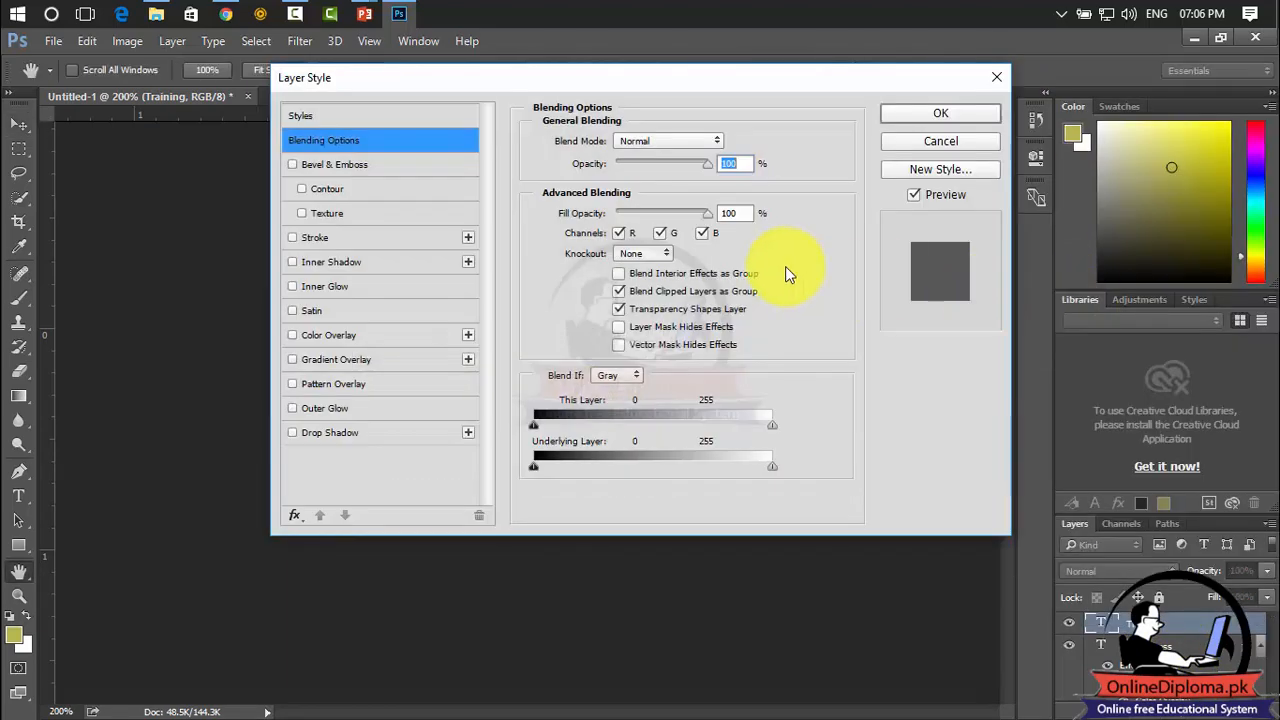
{"action": "left_click_drag", "start_coordinate": [629, 80], "coordinate": [1200, 129]}
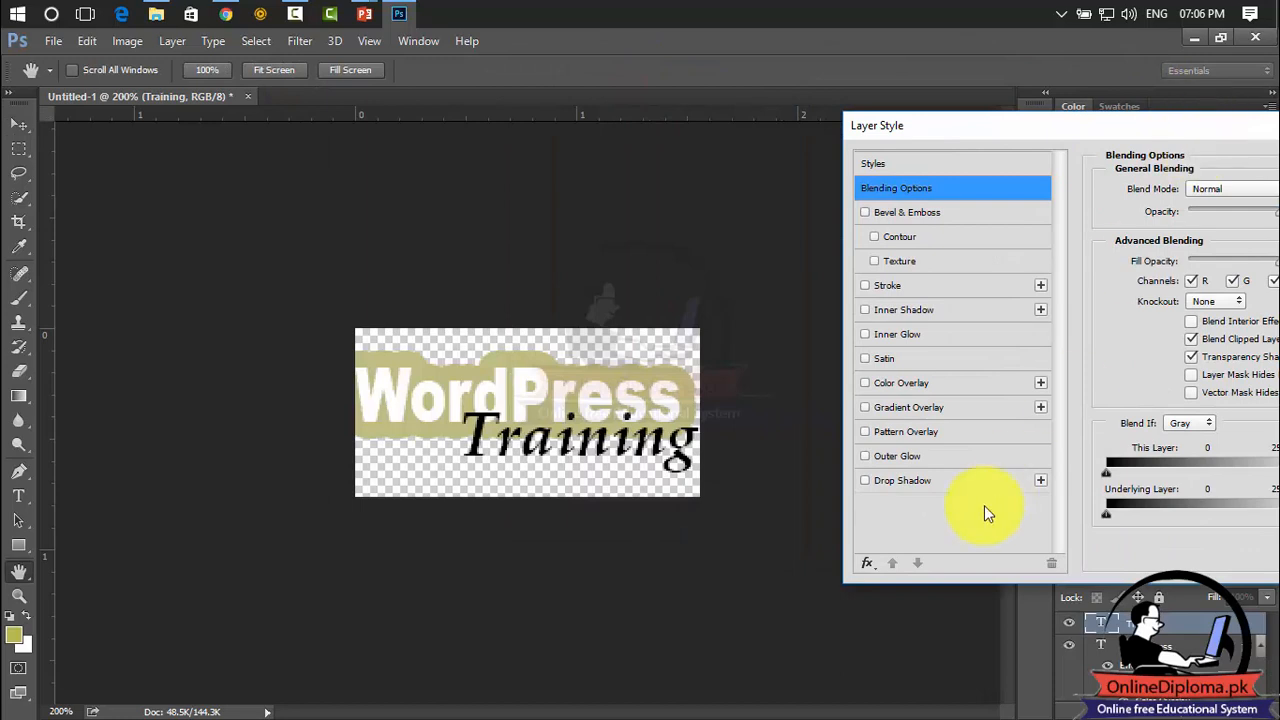
{"action": "left_click", "coordinate": [873, 289]}
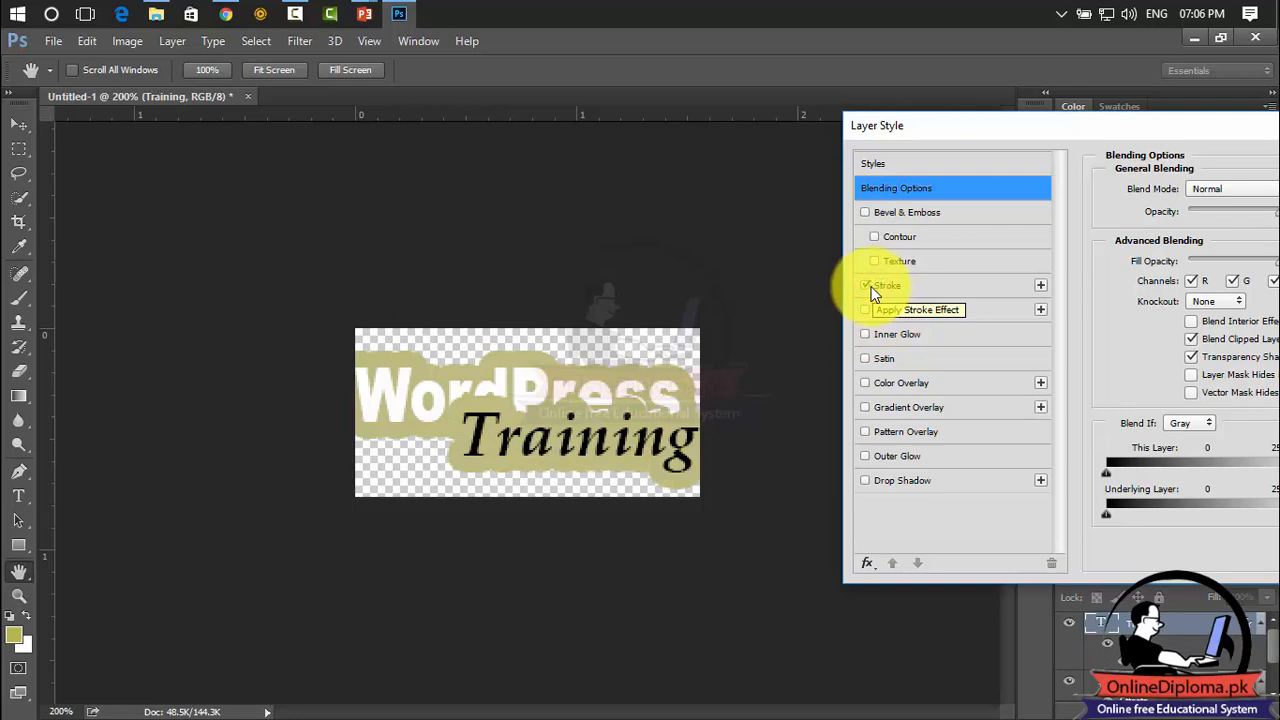
{"action": "left_click_drag", "start_coordinate": [1016, 130], "coordinate": [798, 66]}
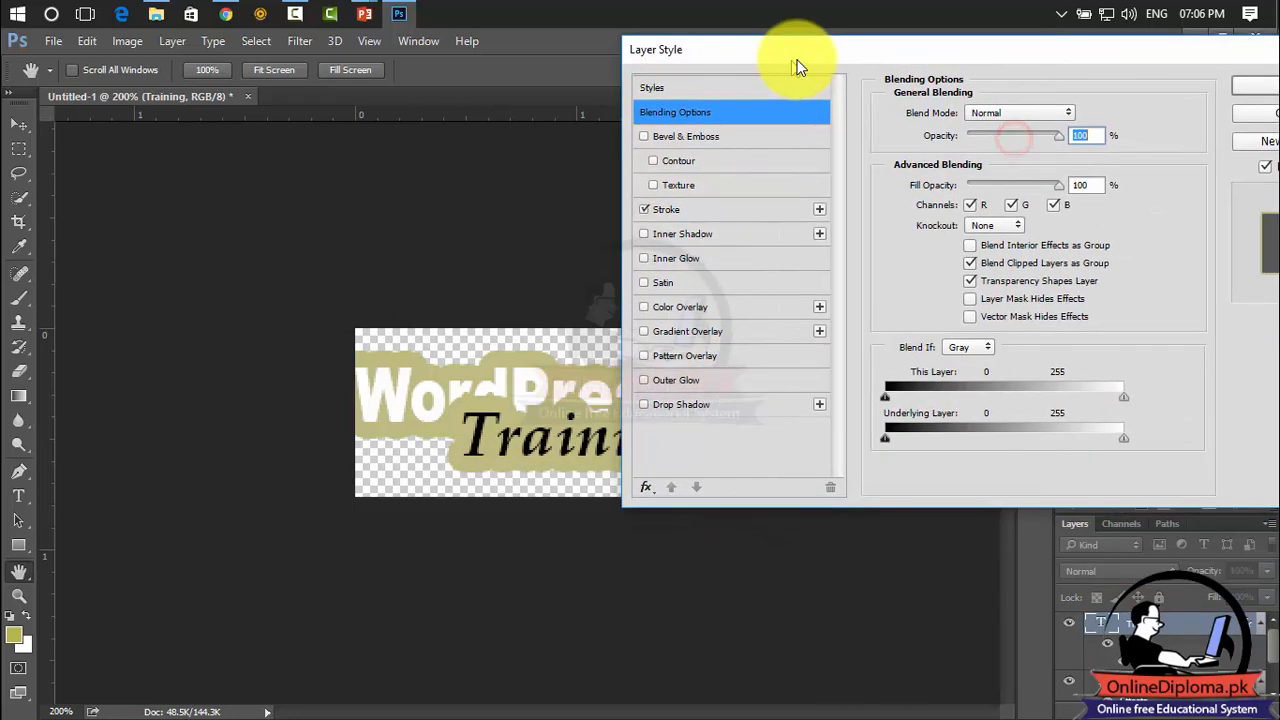
{"action": "left_click", "coordinate": [697, 215]}
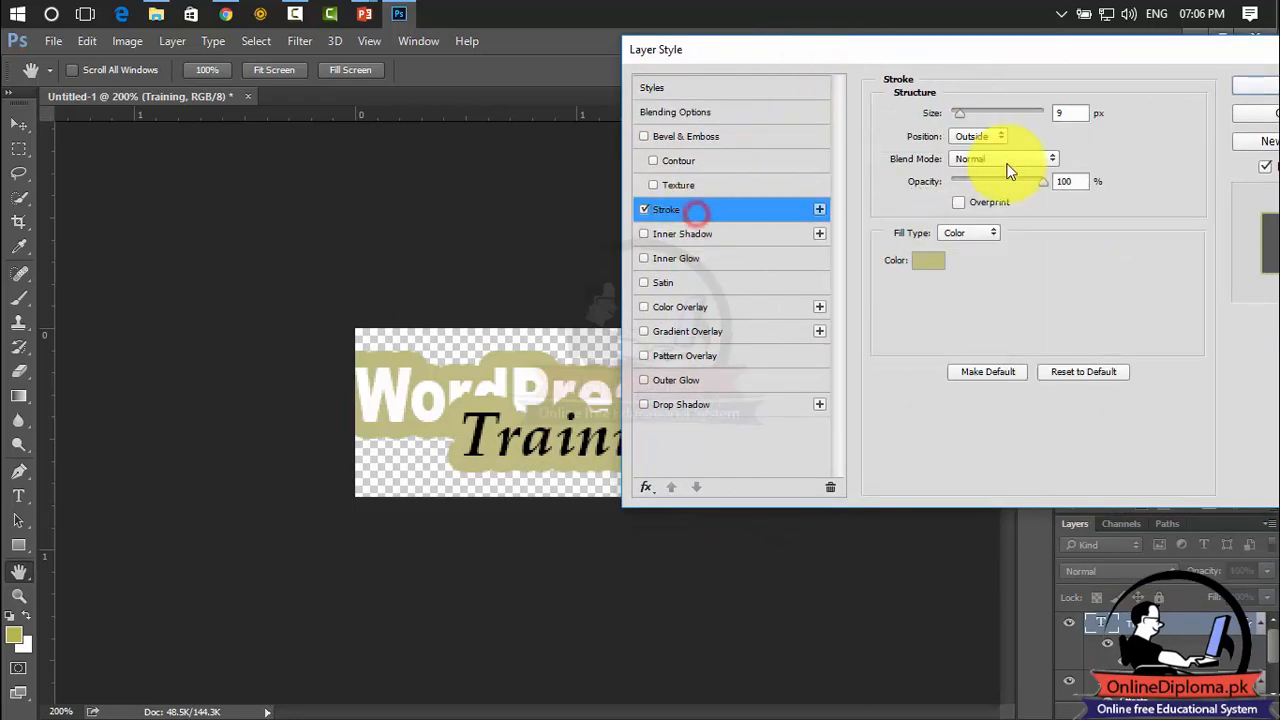
Step: Set the Training stroke to 1 px at 100% opacity, keeping the olive colour
{"action": "left_click_drag", "start_coordinate": [1043, 188], "coordinate": [959, 190]}
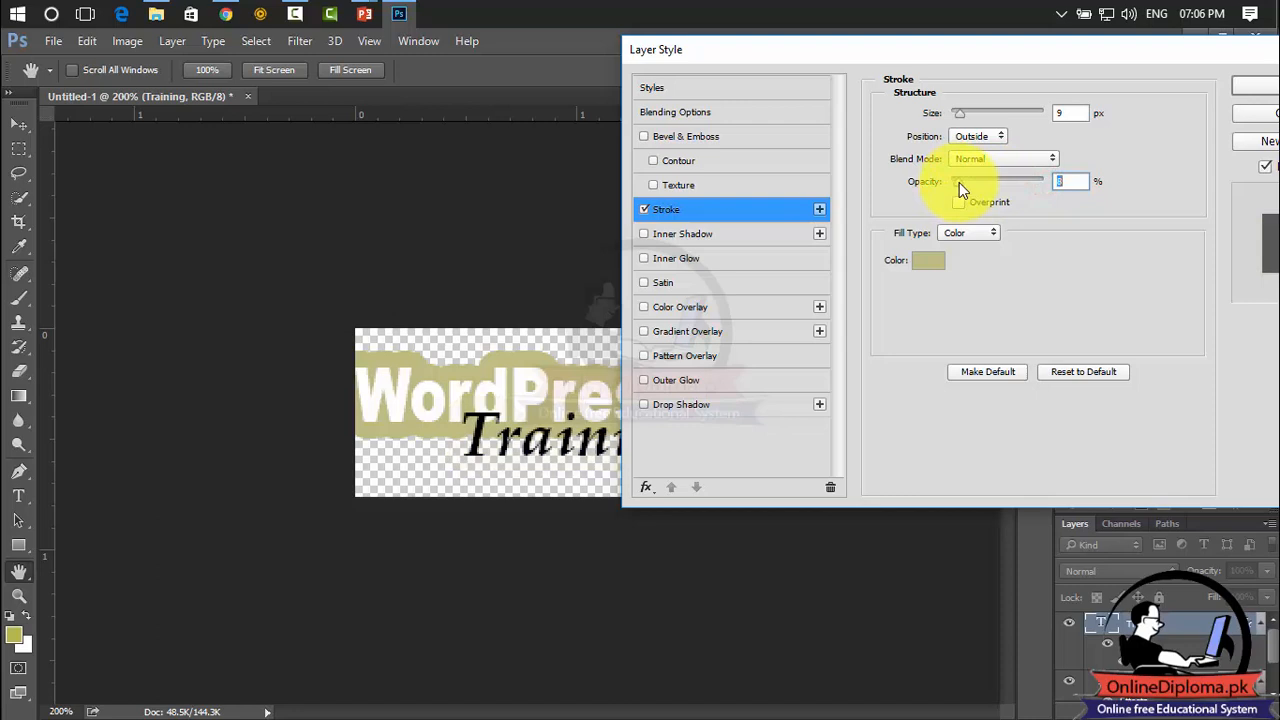
{"action": "left_click_drag", "start_coordinate": [959, 190], "coordinate": [954, 180]}
{"action": "left_click_drag", "start_coordinate": [960, 115], "coordinate": [957, 117]}
{"action": "left_click_drag", "start_coordinate": [957, 178], "coordinate": [1068, 190]}
{"action": "left_click", "coordinate": [944, 112]}
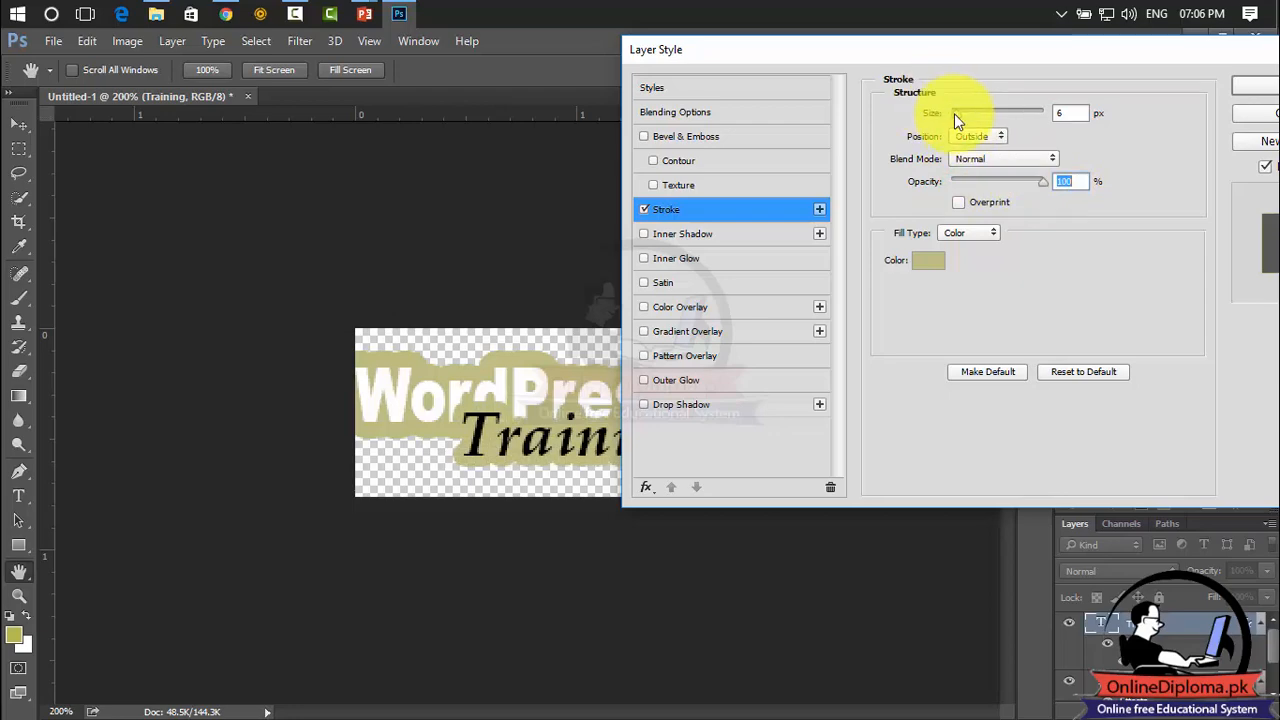
{"action": "left_click_drag", "start_coordinate": [954, 113], "coordinate": [950, 118]}
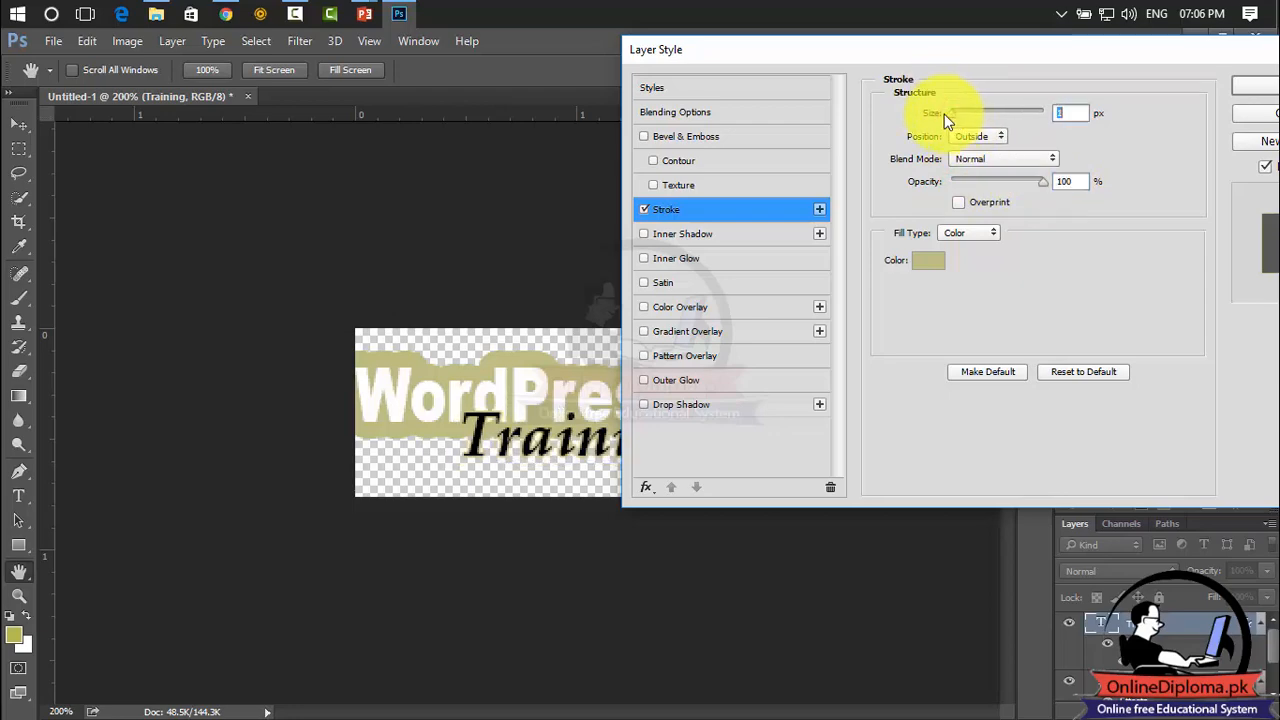
{"action": "left_click", "coordinate": [927, 260]}
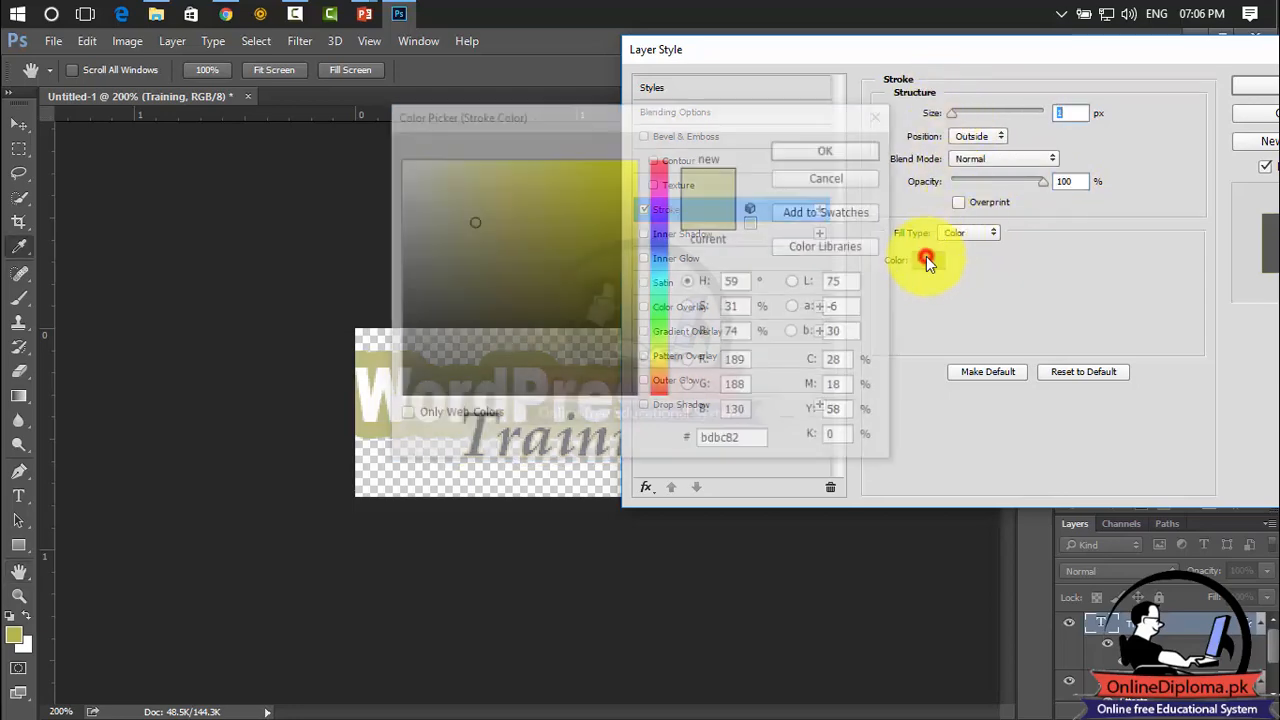
{"action": "left_click", "coordinate": [882, 116]}
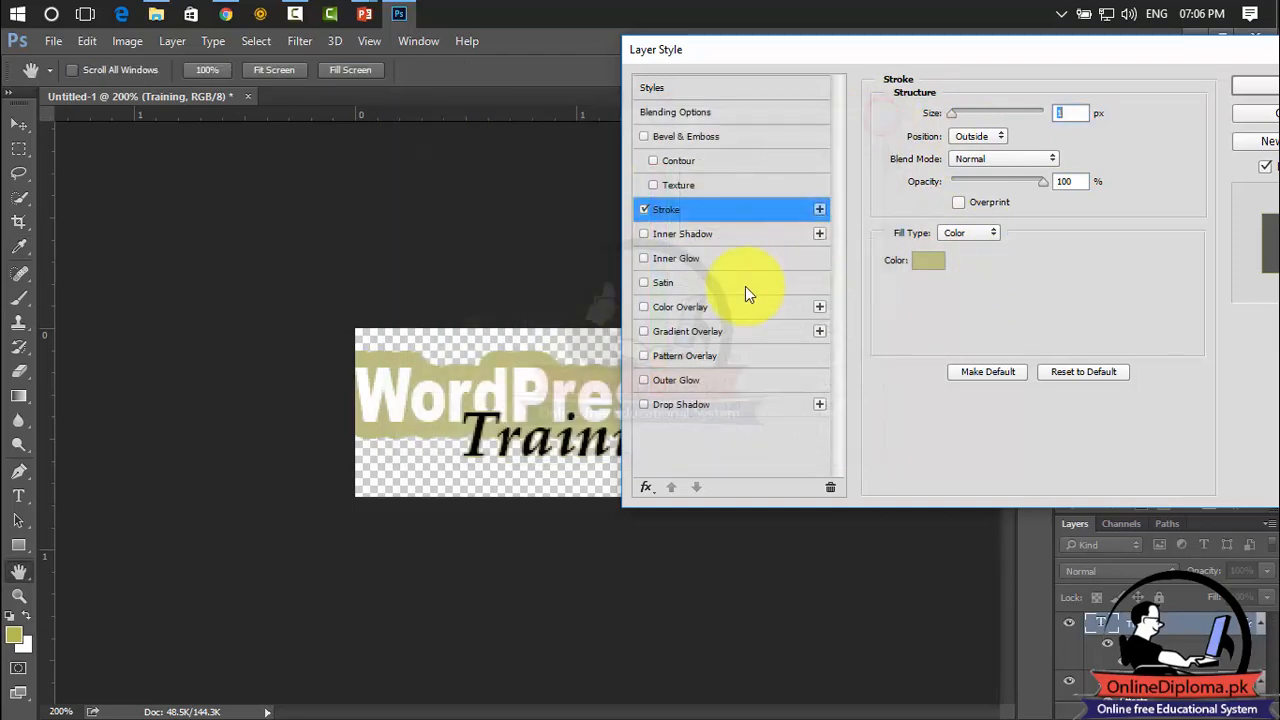
Step: Add a white Color Overlay to Training and apply the layer styles
{"action": "left_click", "coordinate": [667, 307]}
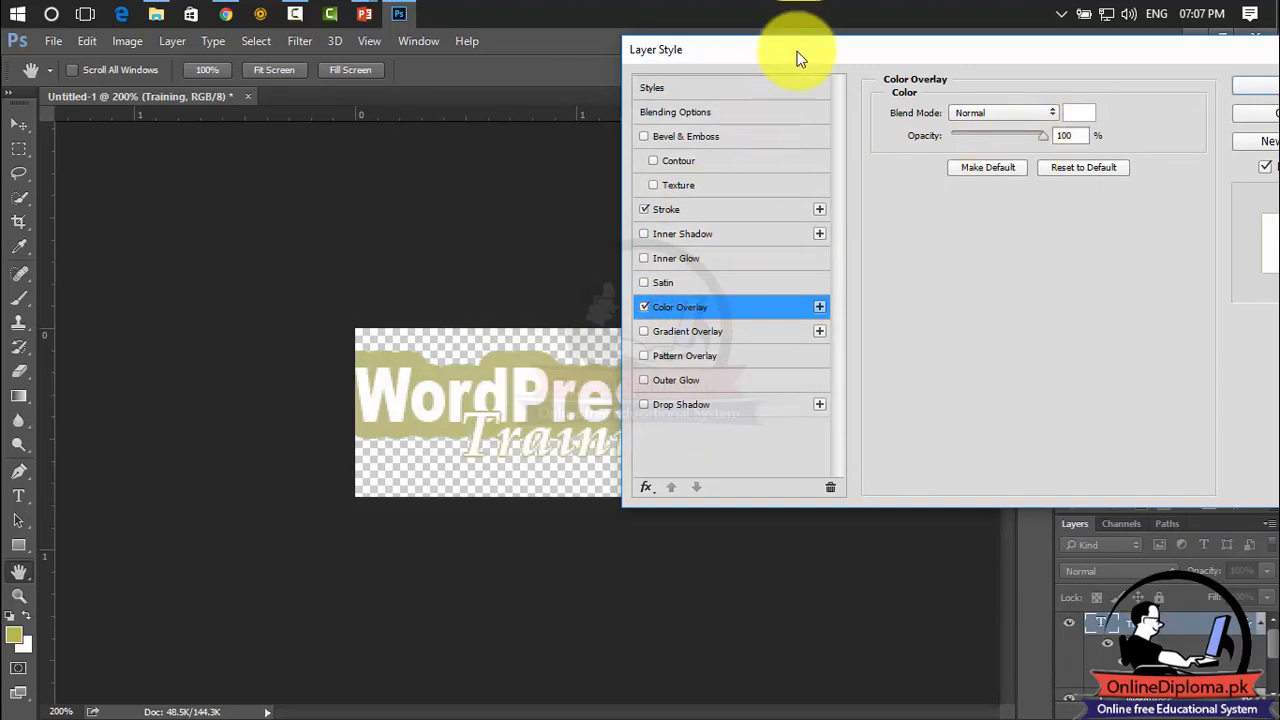
{"action": "left_click_drag", "start_coordinate": [789, 44], "coordinate": [941, 81]}
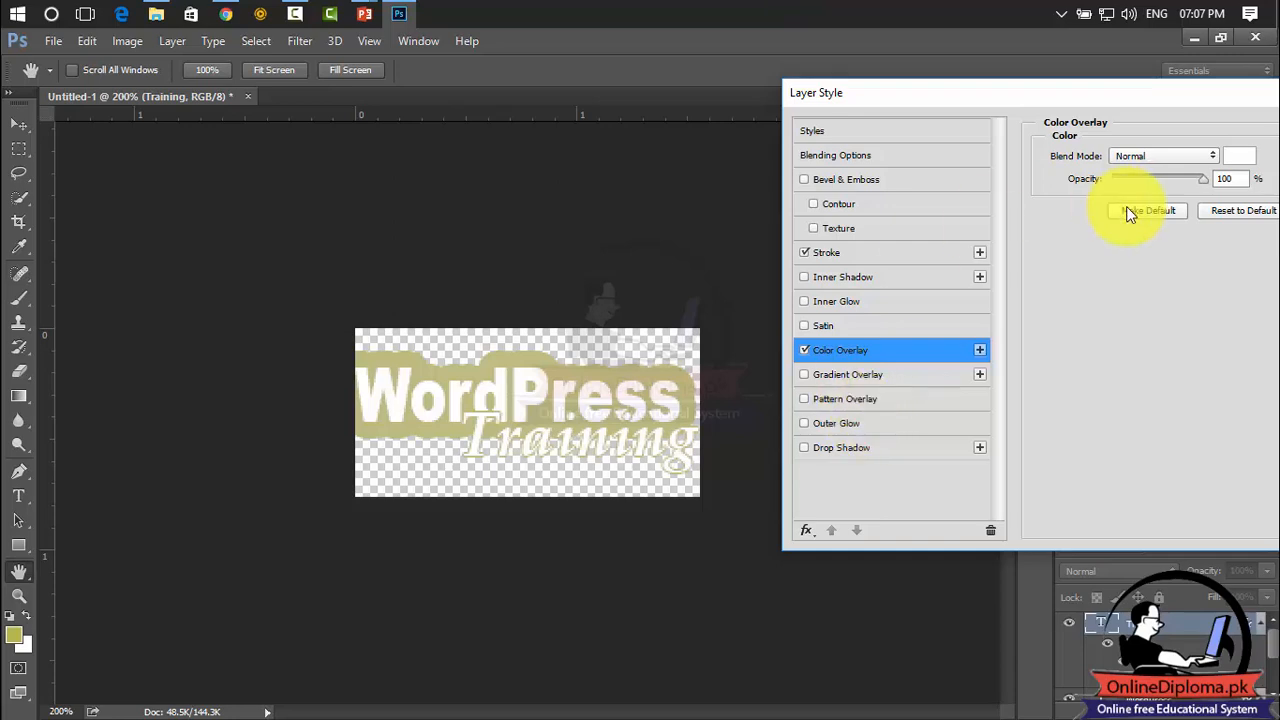
{"action": "left_click_drag", "start_coordinate": [1210, 103], "coordinate": [987, 96]}
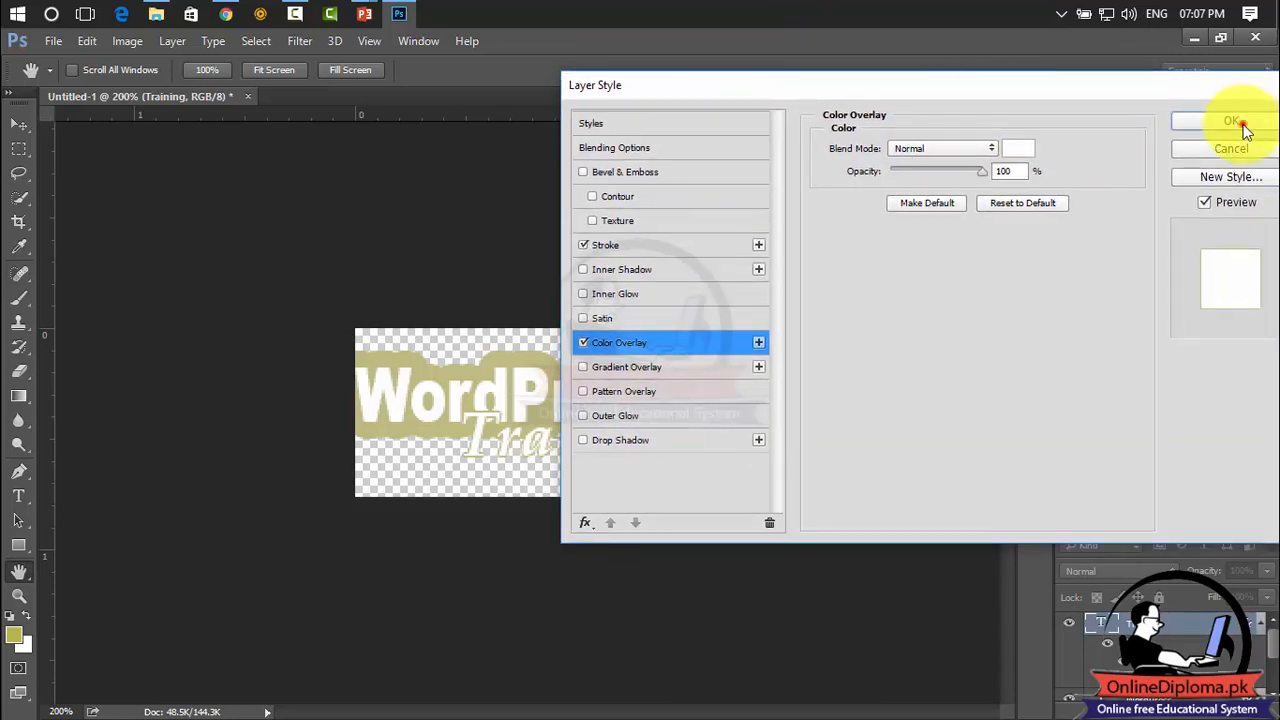
{"action": "left_click", "coordinate": [1236, 122]}
Step: Nudge the Training text slightly with the Move tool and reopen its Blending Options
{"action": "key", "text": "v"}
{"action": "left_click_drag", "start_coordinate": [586, 449], "coordinate": [573, 451]}
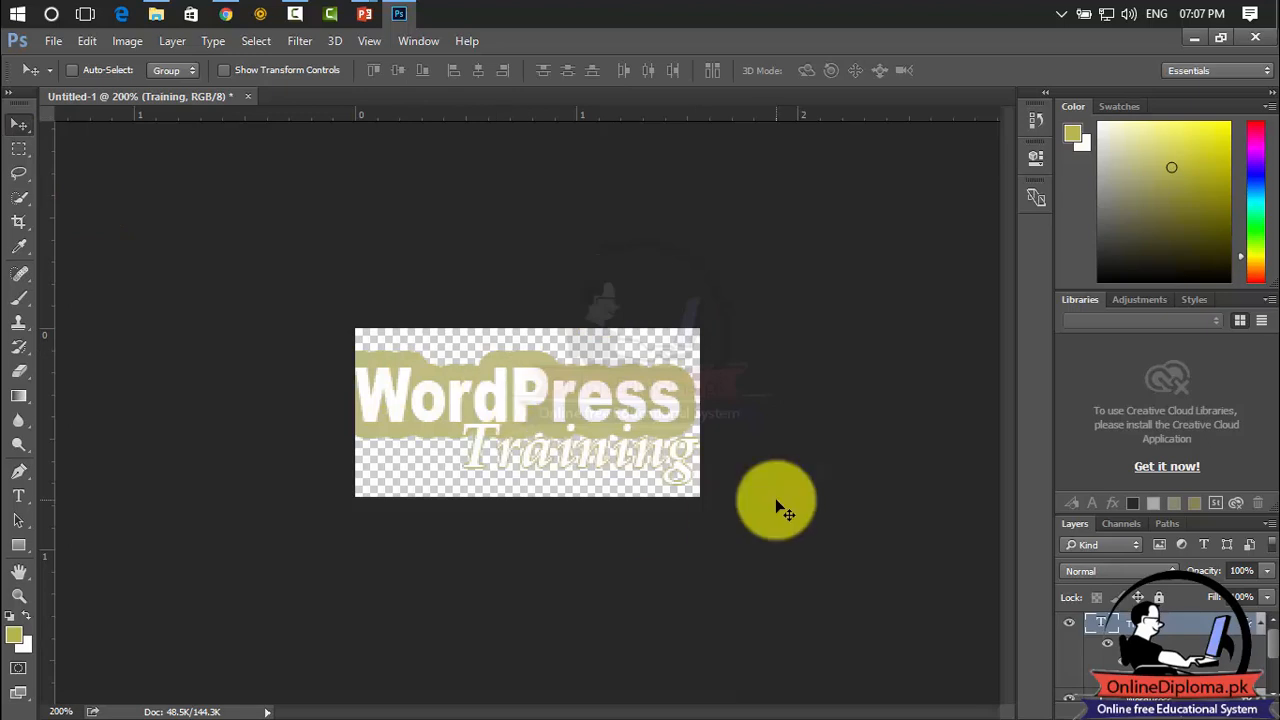
{"action": "right_click", "coordinate": [1128, 622]}
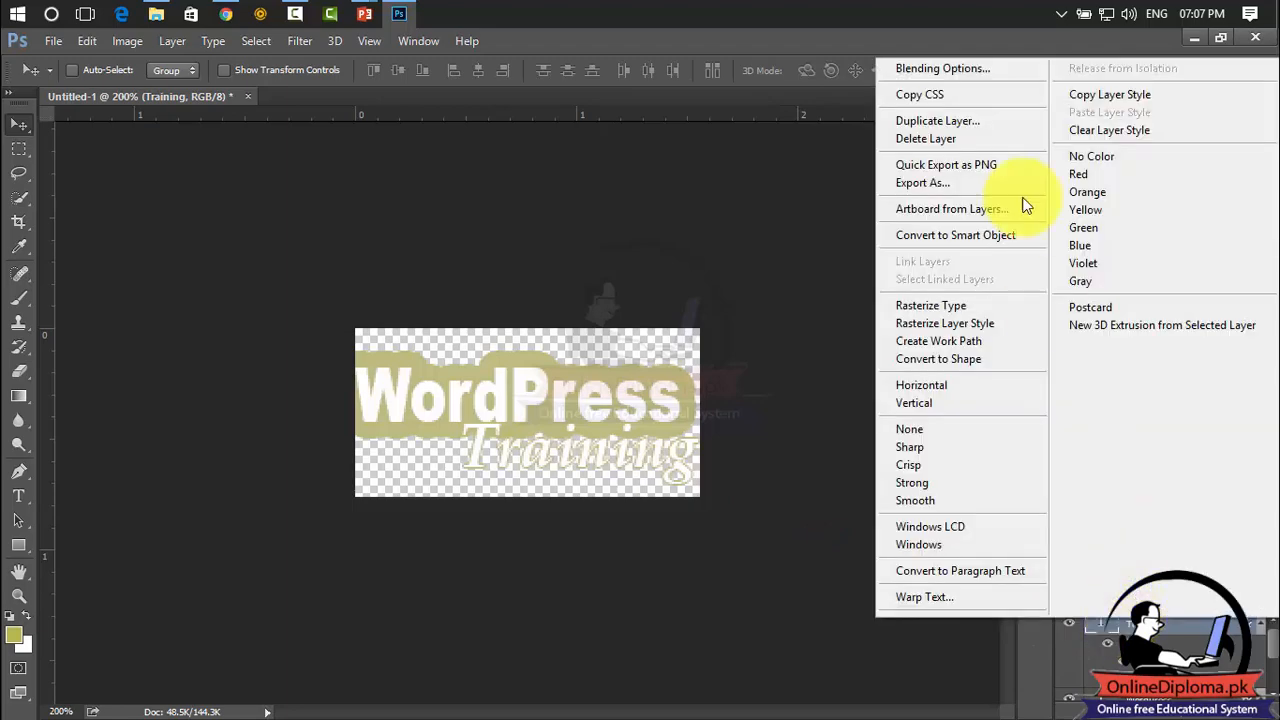
{"action": "left_click", "coordinate": [985, 66]}
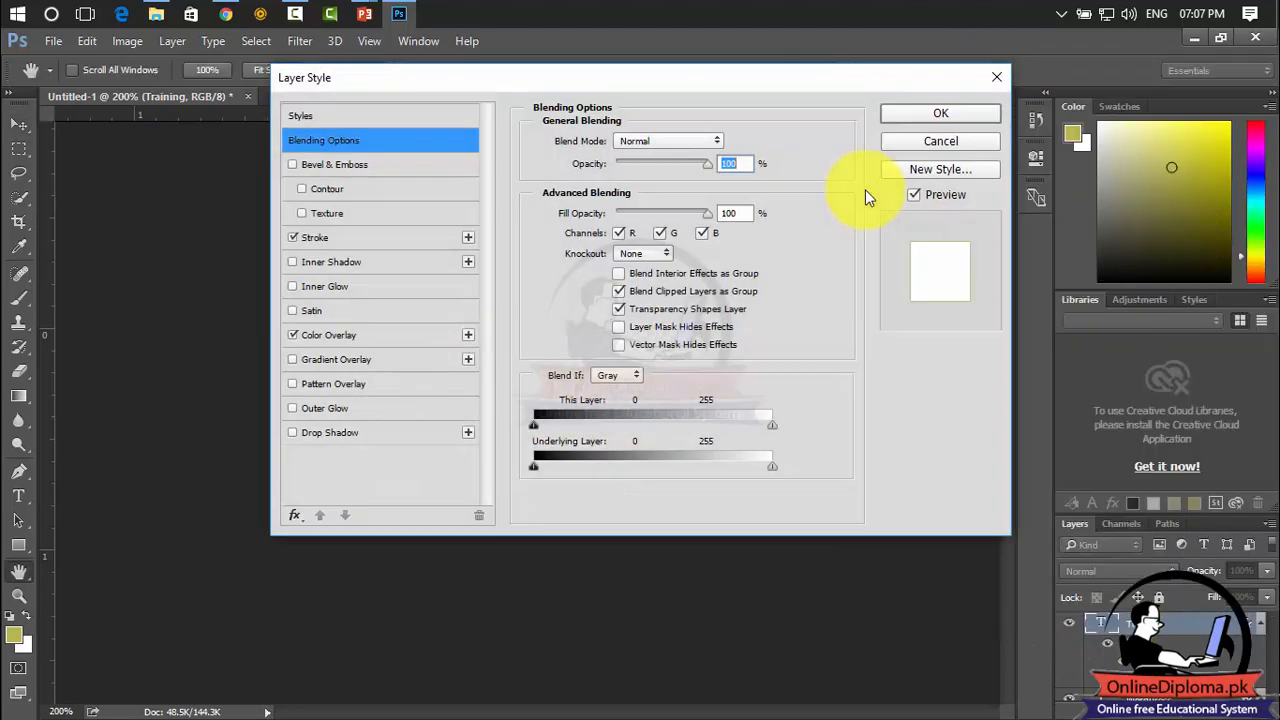
Step: Add a Drop Shadow to the Training text and apply it
{"action": "left_click_drag", "start_coordinate": [706, 88], "coordinate": [1229, 57]}
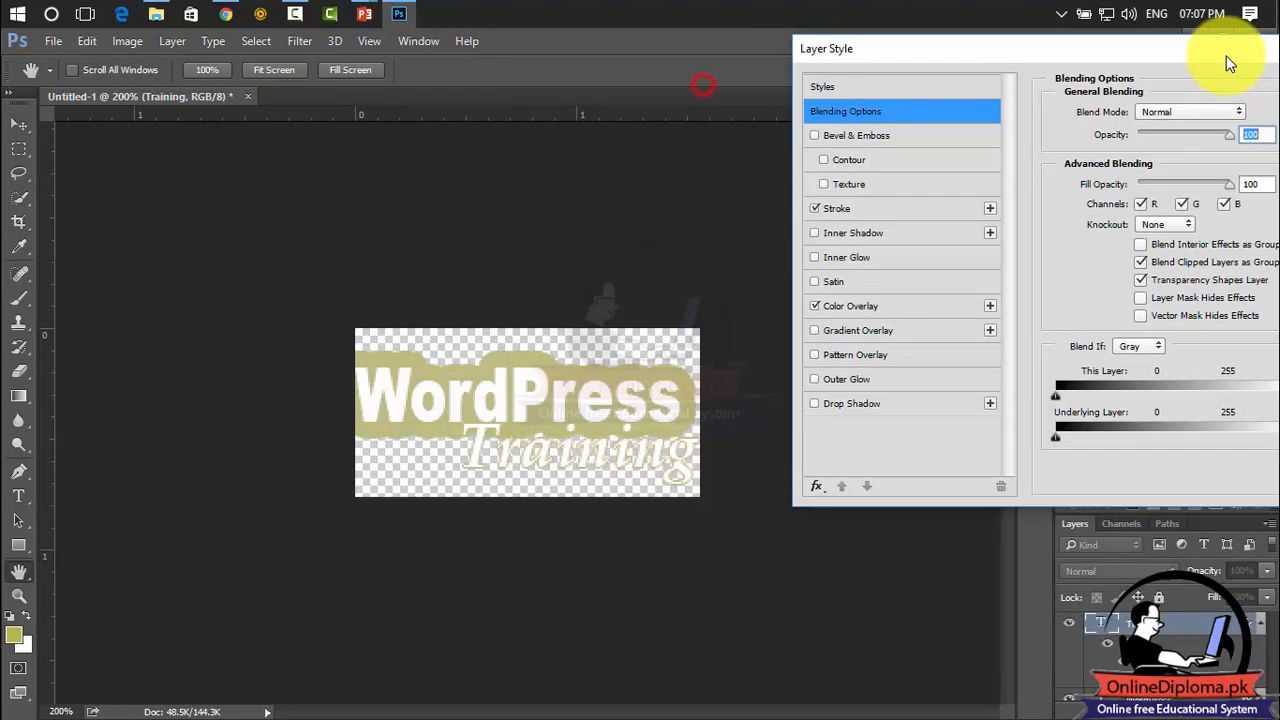
{"action": "left_click", "coordinate": [862, 405]}
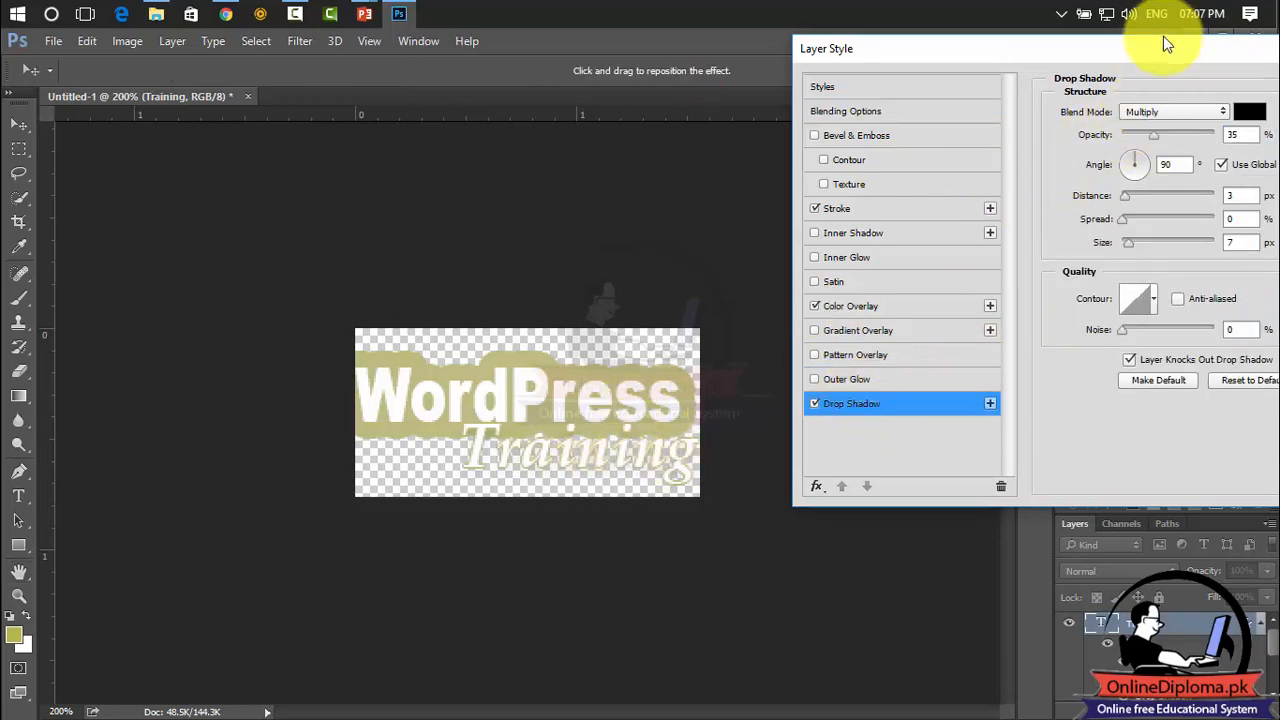
{"action": "left_click_drag", "start_coordinate": [1163, 36], "coordinate": [958, 81]}
{"action": "left_click", "coordinate": [1215, 116]}
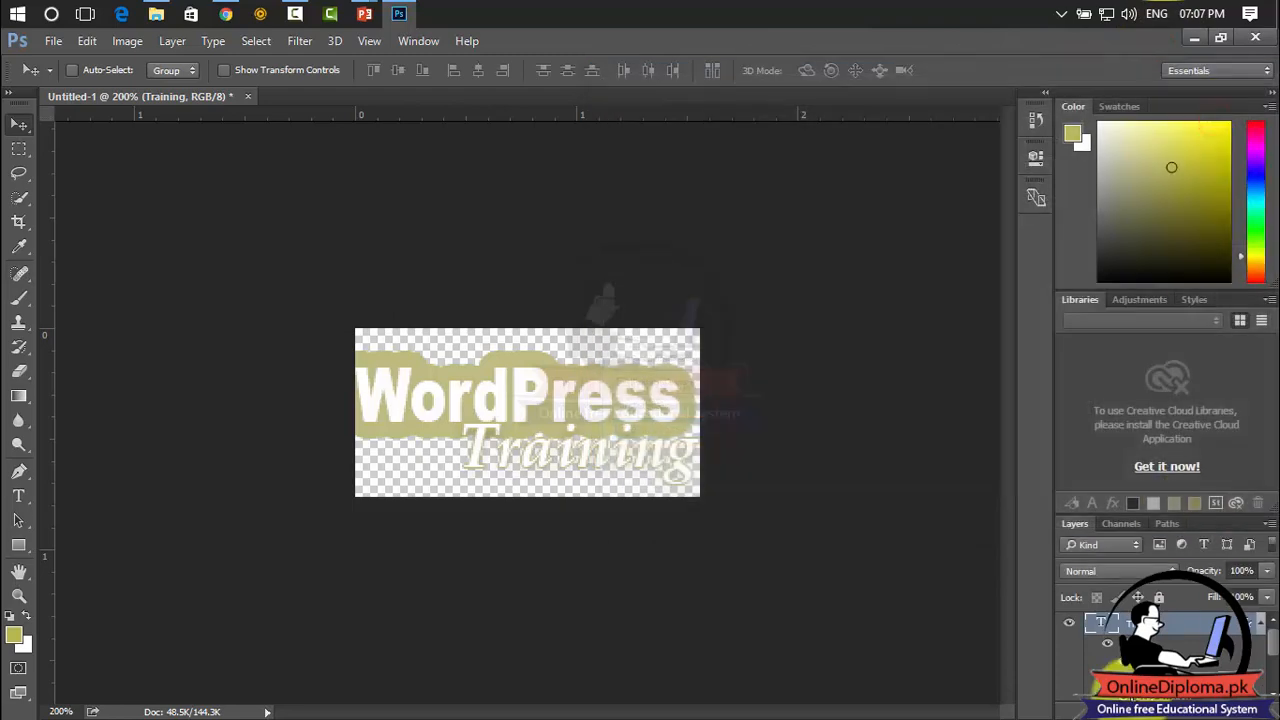
Step: Give the WordPress layer a matching 35%, 7 px Drop Shadow via Blending Options
{"action": "left_click_drag", "start_coordinate": [1271, 640], "coordinate": [1270, 666]}
{"action": "left_click", "coordinate": [1193, 653]}
{"action": "right_click", "coordinate": [1193, 653]}
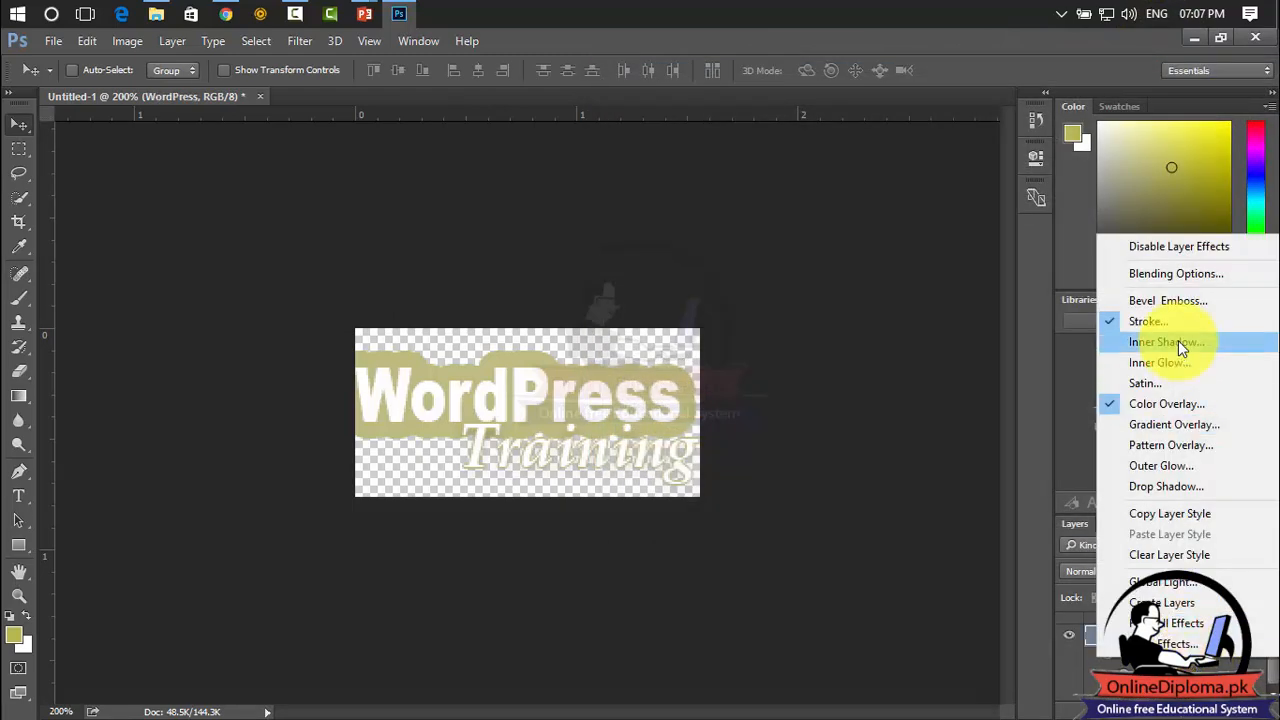
{"action": "left_click", "coordinate": [1088, 635]}
{"action": "right_click", "coordinate": [1088, 635]}
{"action": "left_click", "coordinate": [1070, 200]}
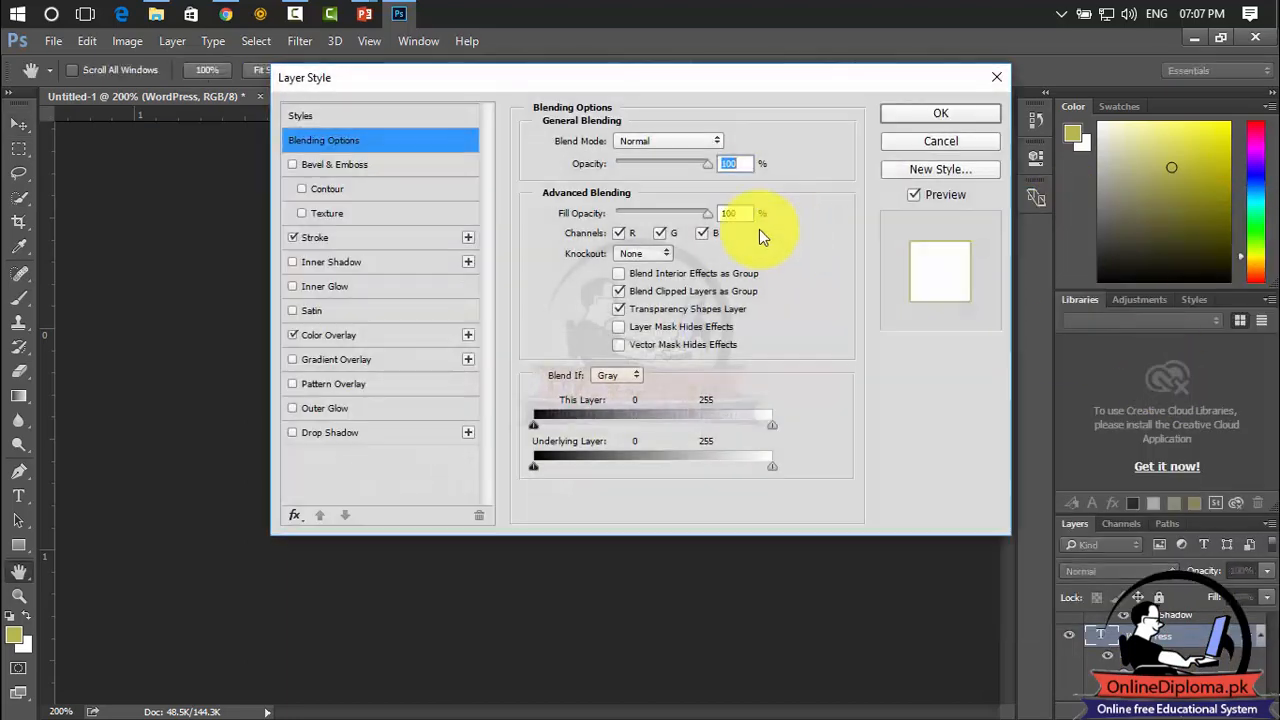
{"action": "left_click", "coordinate": [316, 433]}
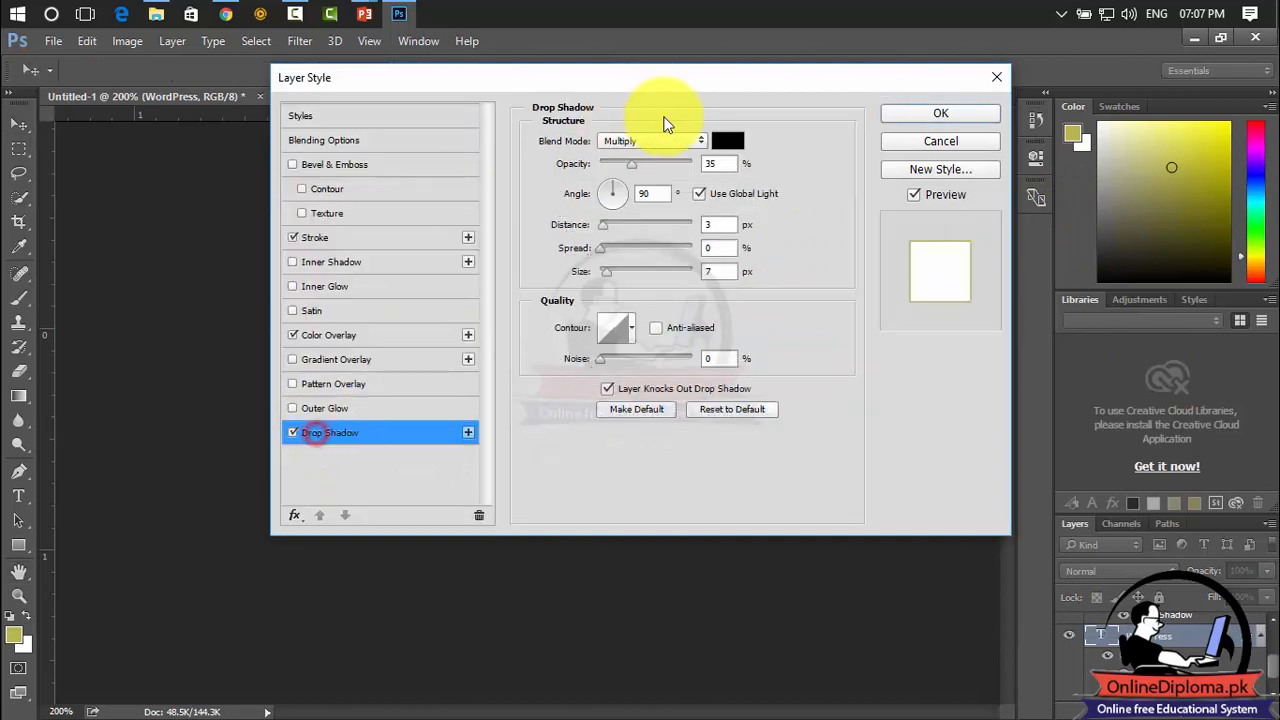
{"action": "left_click", "coordinate": [968, 118]}
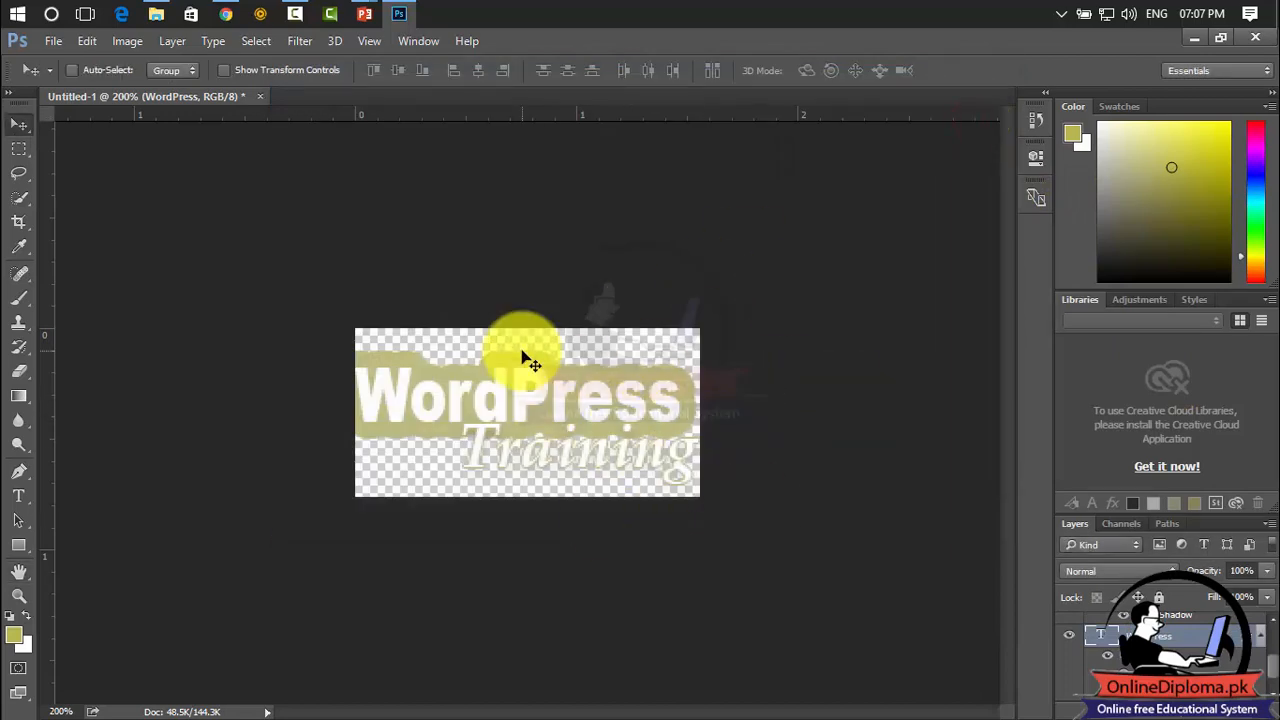
Step: Open Save for Web from the File menu and cancel the Save Optimized As prompt
{"action": "left_click", "coordinate": [55, 42]}
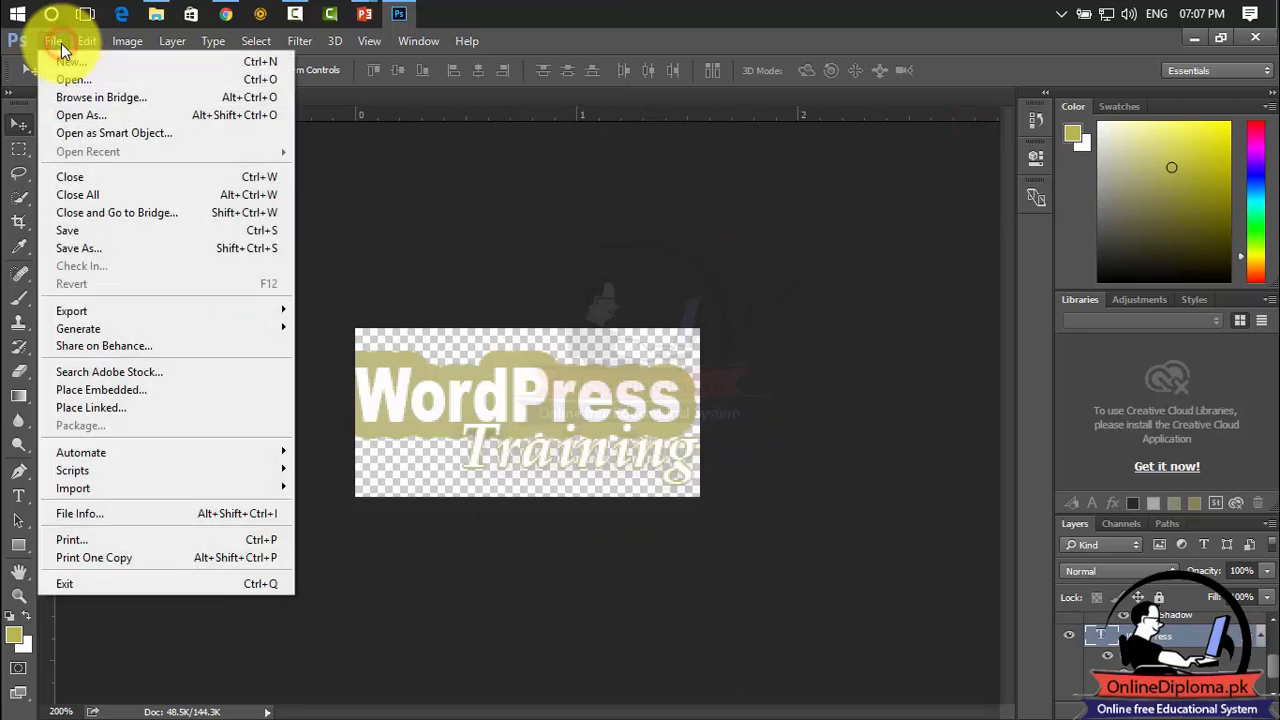
{"action": "mouse_move", "coordinate": [118, 316]}
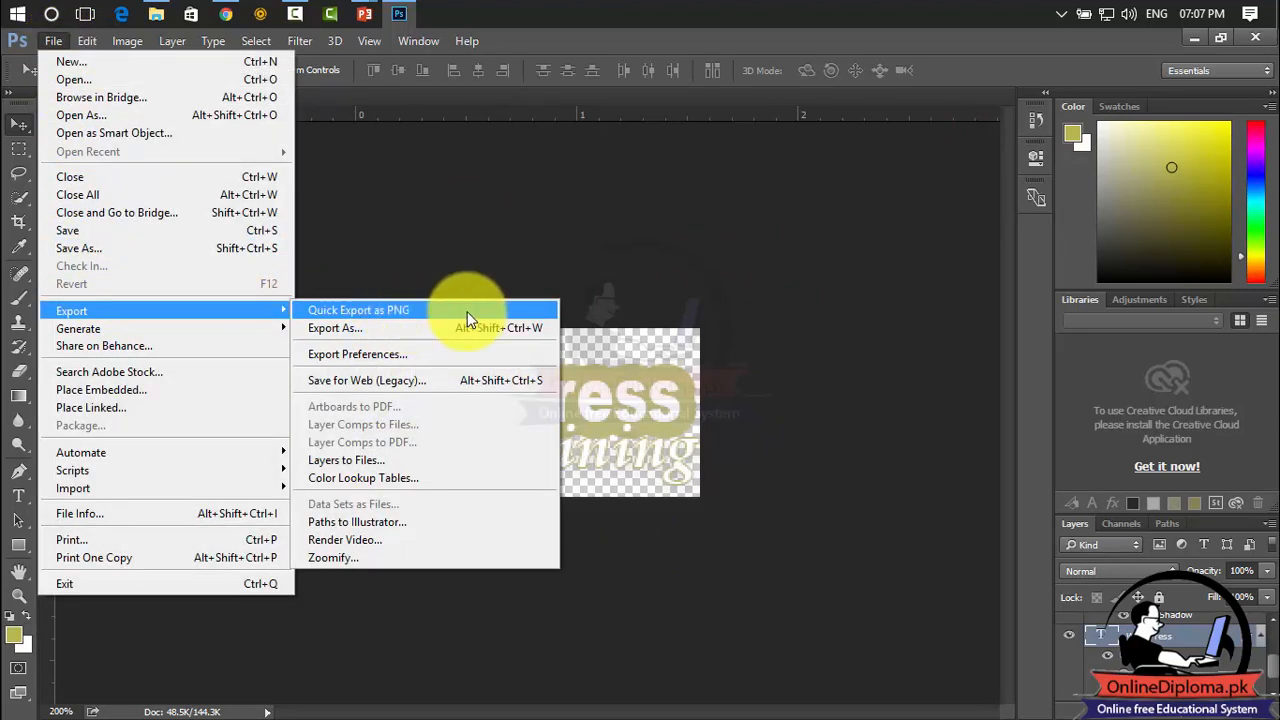
{"action": "left_click", "coordinate": [448, 380]}
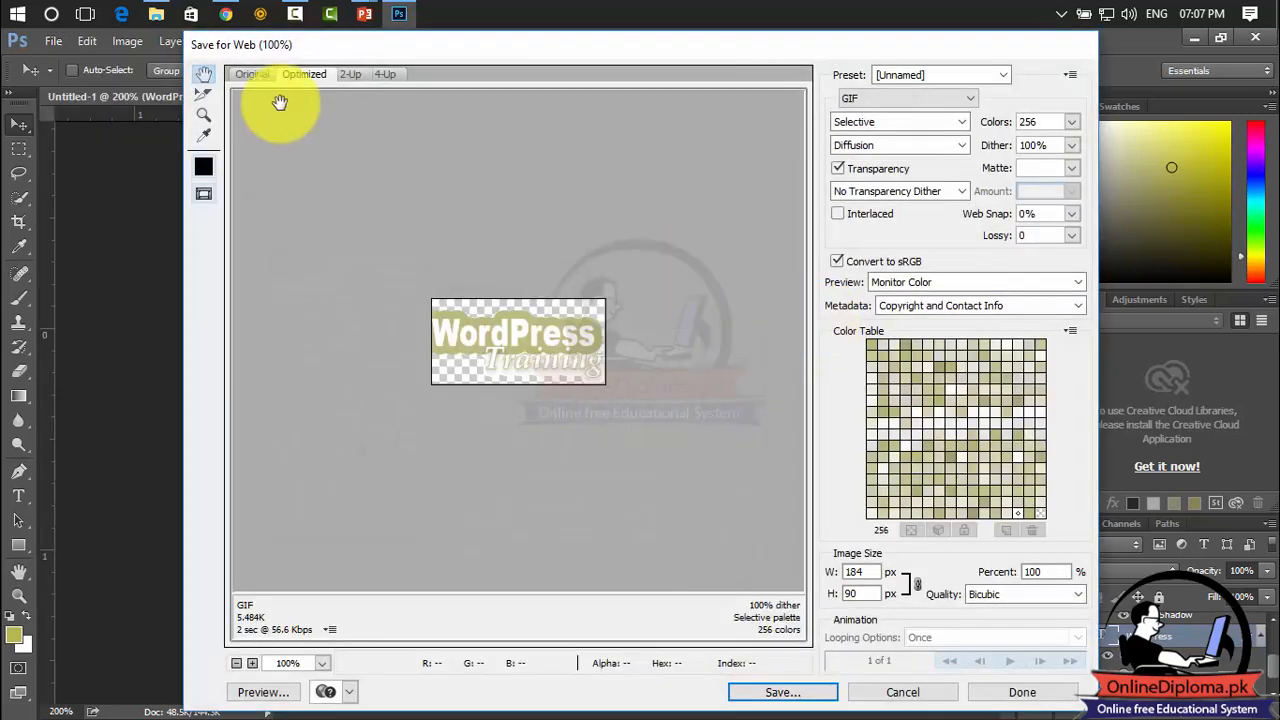
{"action": "left_click", "coordinate": [778, 691]}
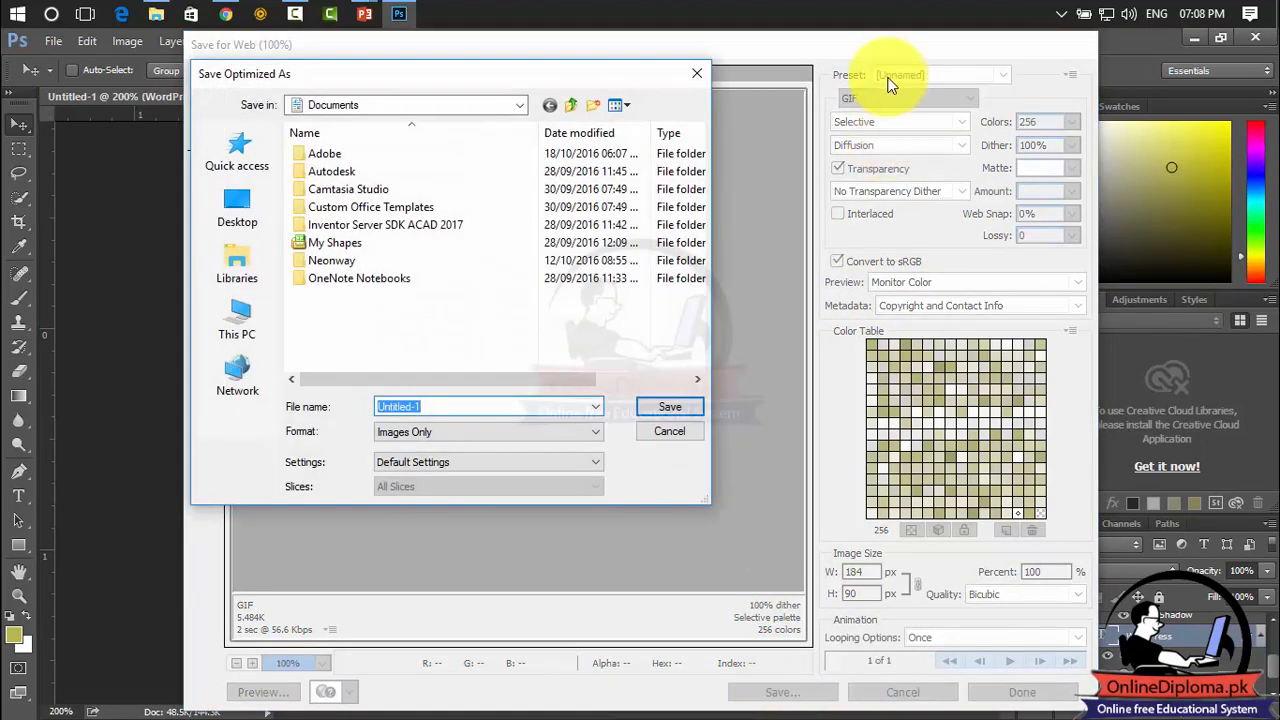
{"action": "left_click", "coordinate": [698, 74]}
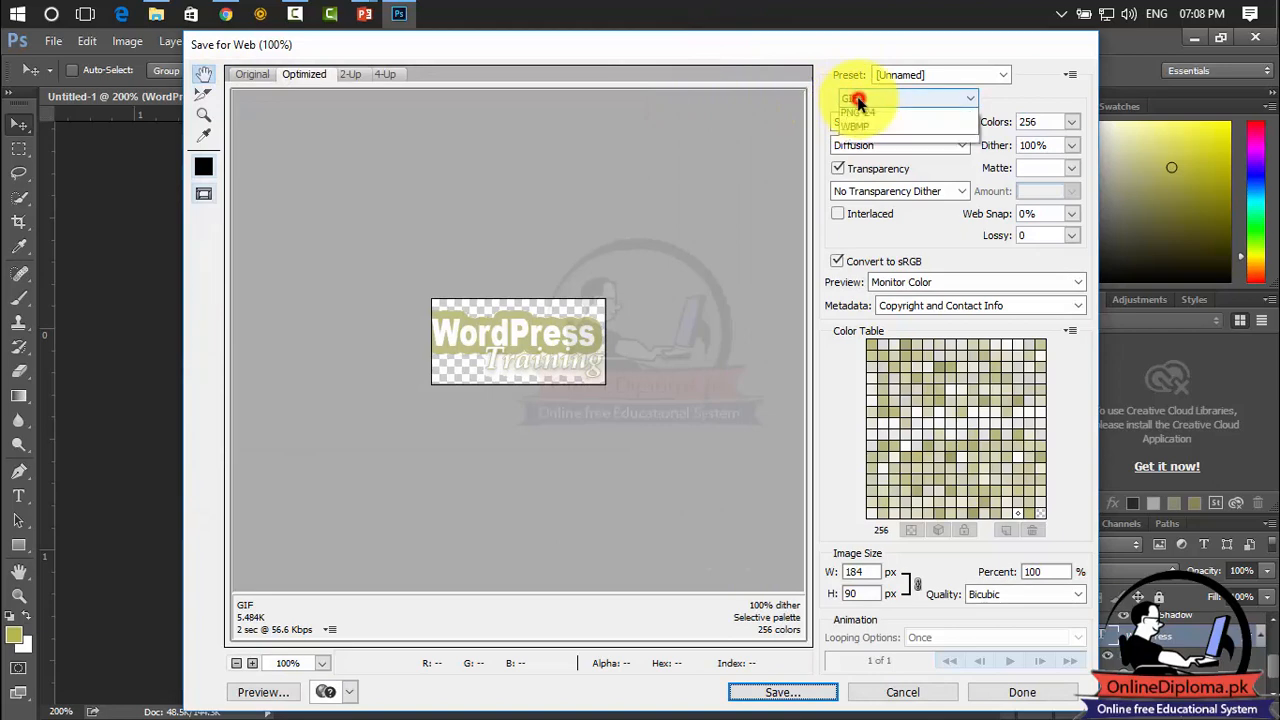
Step: Switch the web export format to PNG-24, then cancel saving and exit Save for Web
{"action": "left_click", "coordinate": [848, 100]}
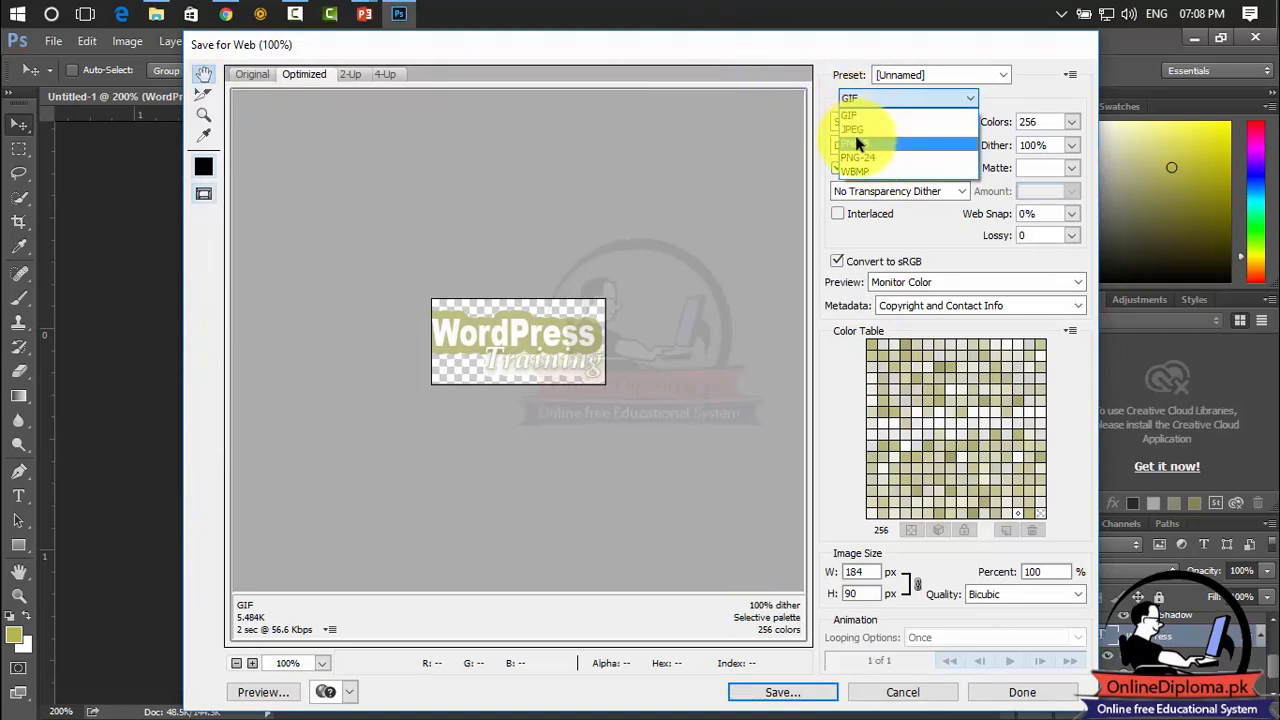
{"action": "left_click", "coordinate": [857, 157]}
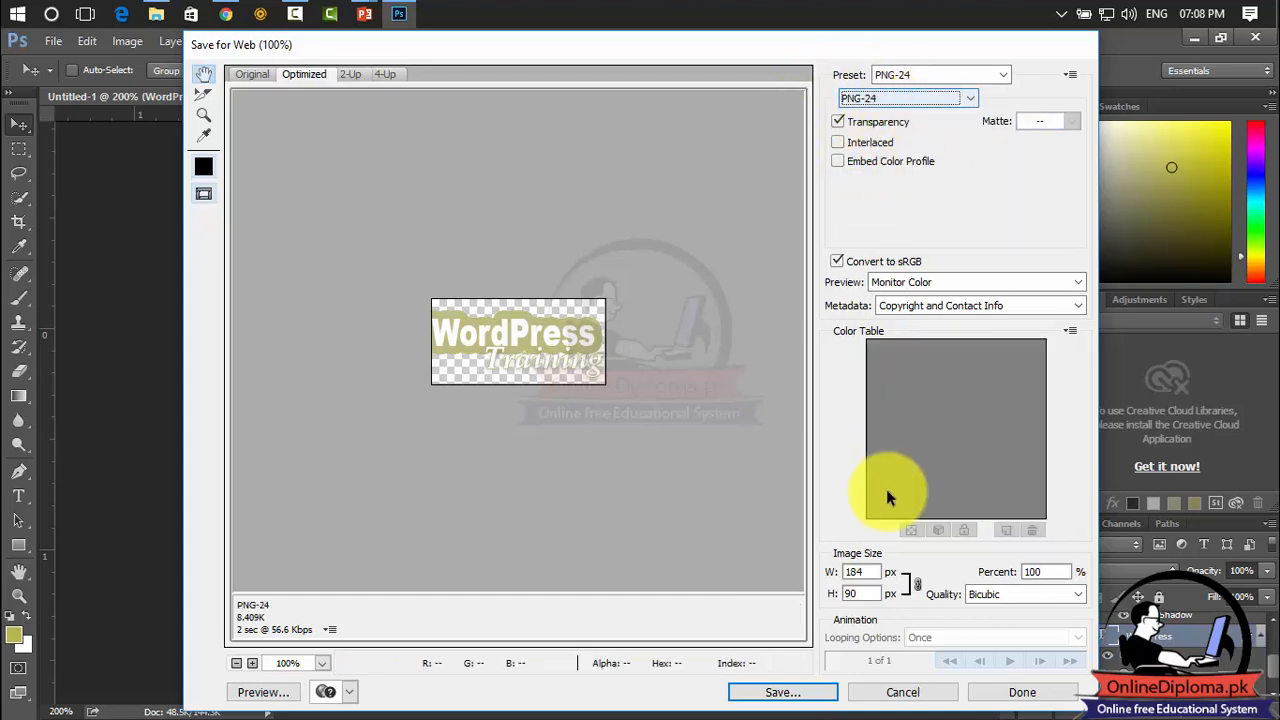
{"action": "left_click", "coordinate": [800, 698]}
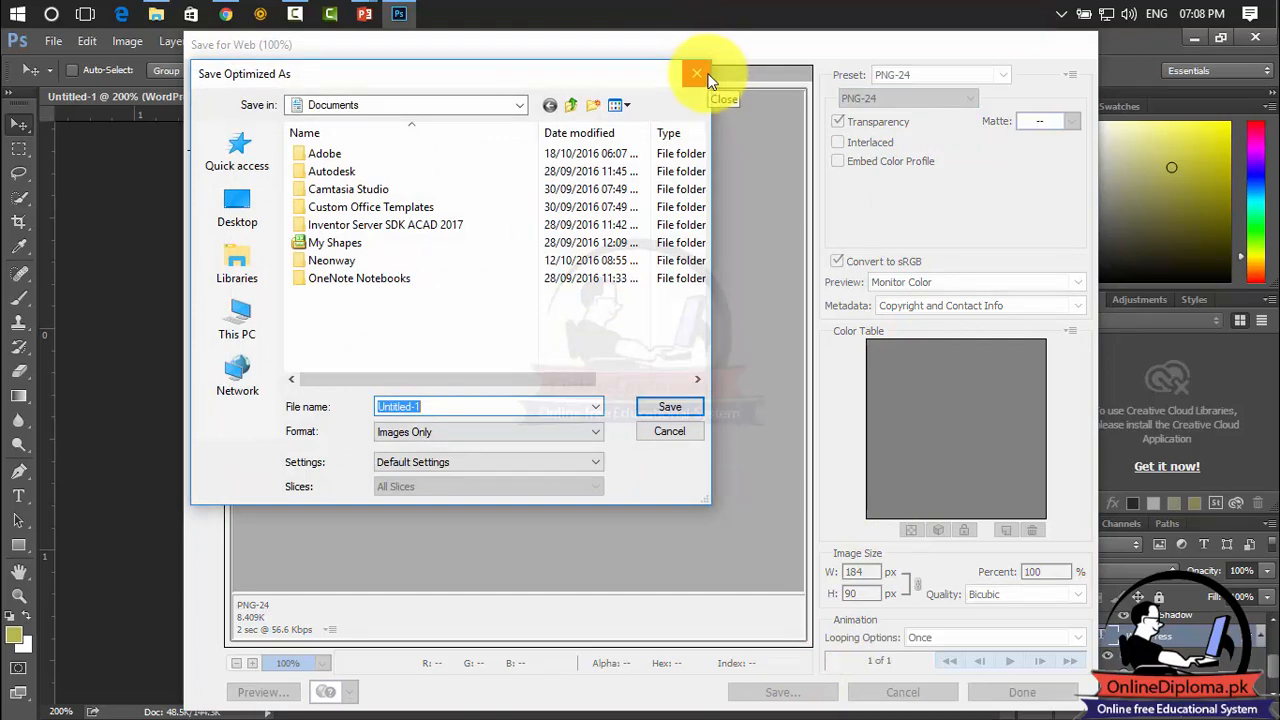
{"action": "left_click", "coordinate": [699, 74]}
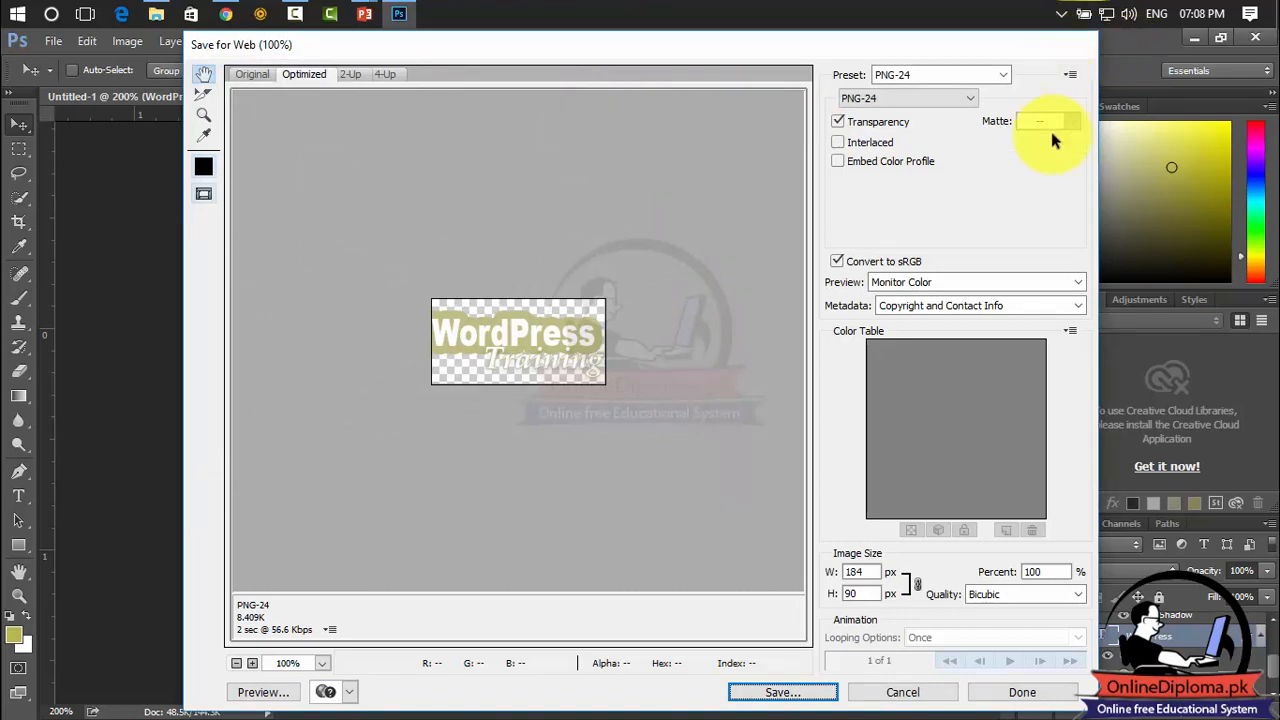
{"action": "left_click", "coordinate": [924, 694]}
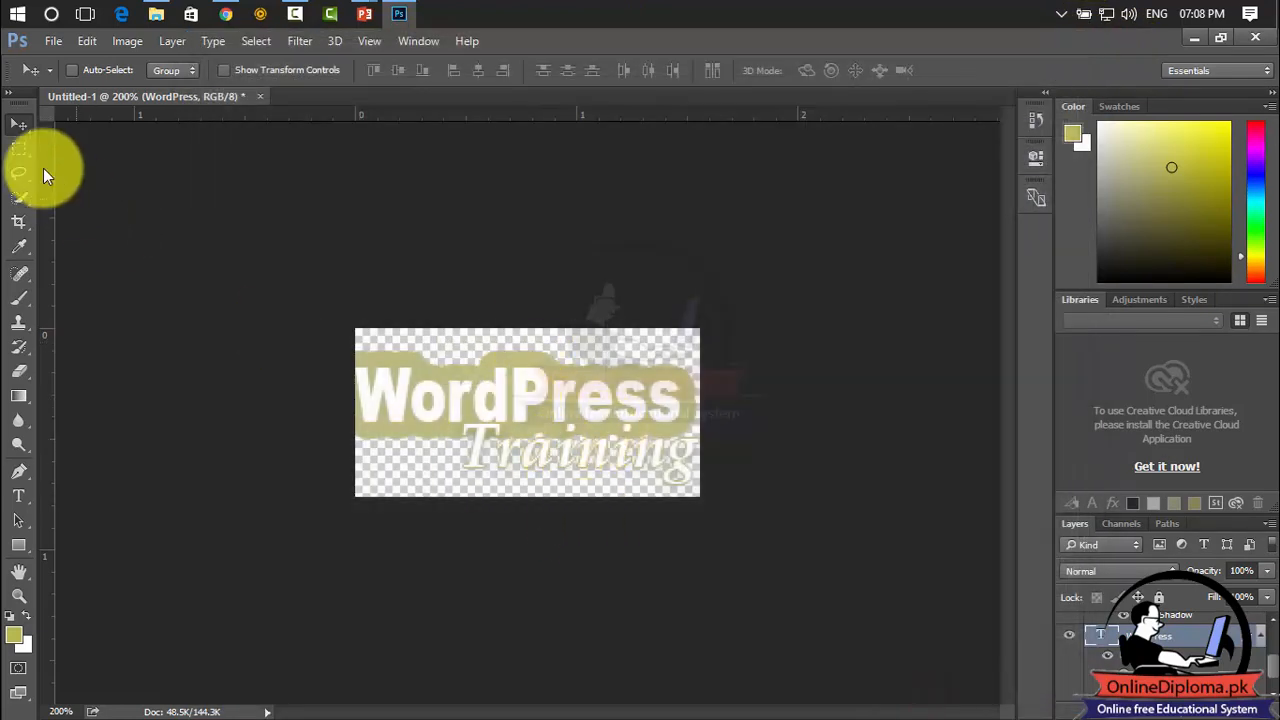
Step: Crop the canvas tightly around the WordPress Training text, trimming empty space on all sides
{"action": "left_click", "coordinate": [18, 219]}
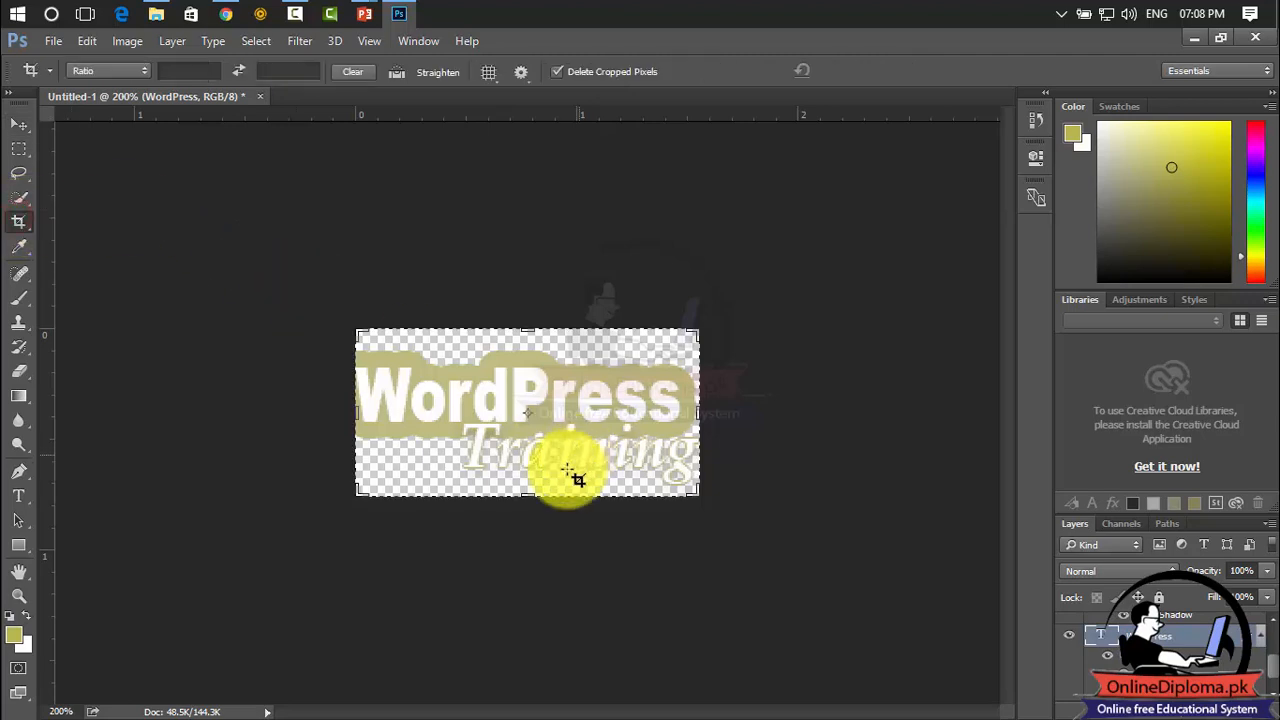
{"action": "left_click_drag", "start_coordinate": [529, 491], "coordinate": [529, 489]}
{"action": "left_click_drag", "start_coordinate": [528, 483], "coordinate": [528, 490]}
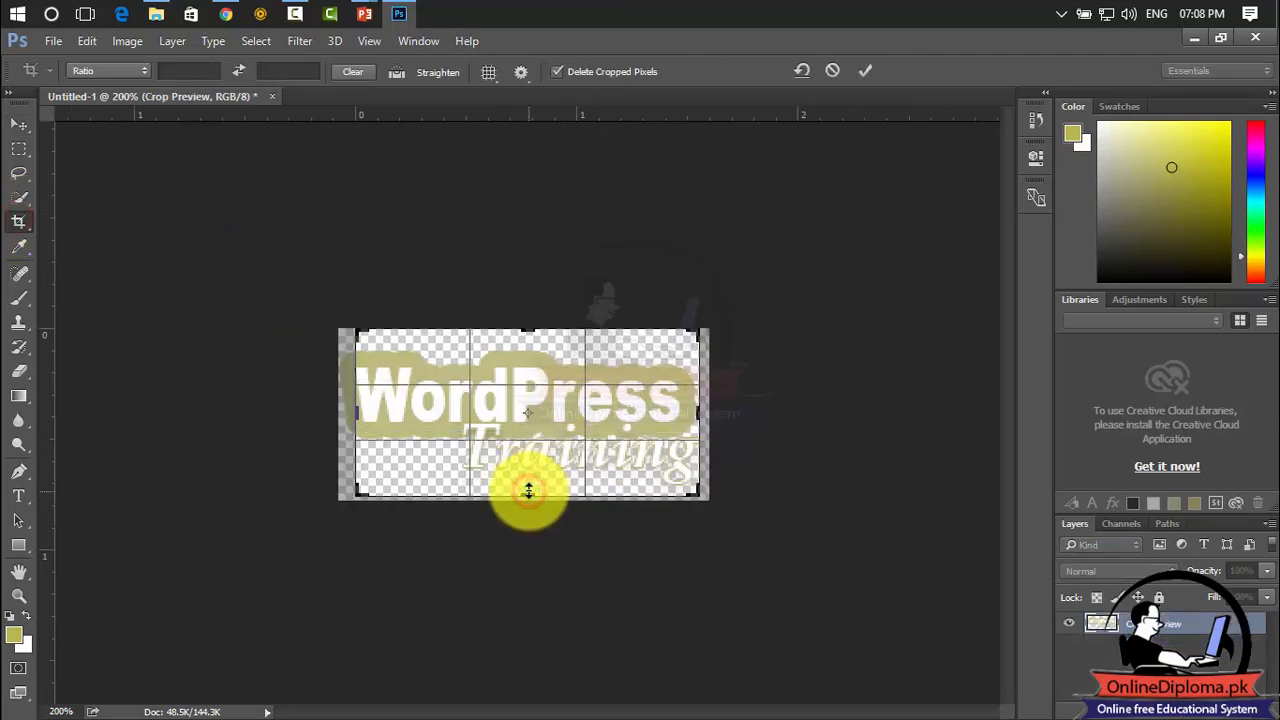
{"action": "left_click_drag", "start_coordinate": [354, 409], "coordinate": [345, 406]}
{"action": "left_click_drag", "start_coordinate": [711, 417], "coordinate": [713, 418]}
{"action": "left_click_drag", "start_coordinate": [525, 495], "coordinate": [523, 491]}
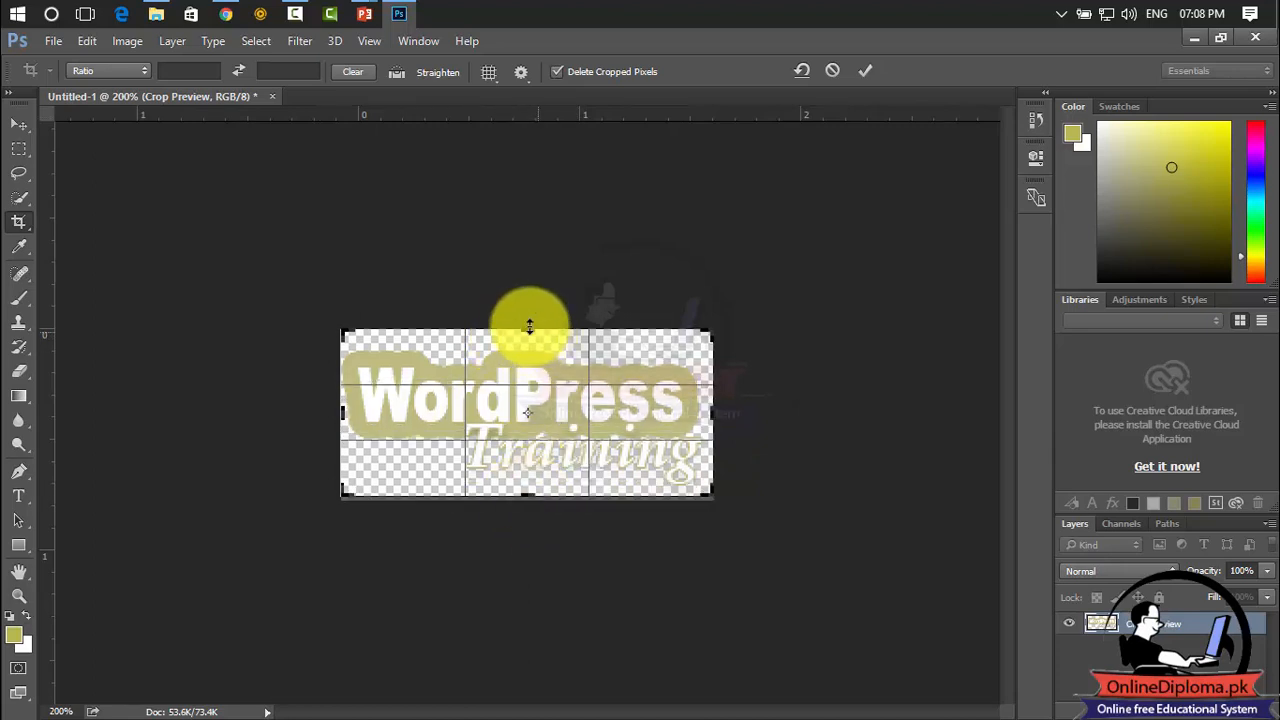
{"action": "left_click_drag", "start_coordinate": [529, 326], "coordinate": [527, 332]}
{"action": "left_click", "coordinate": [866, 70]}
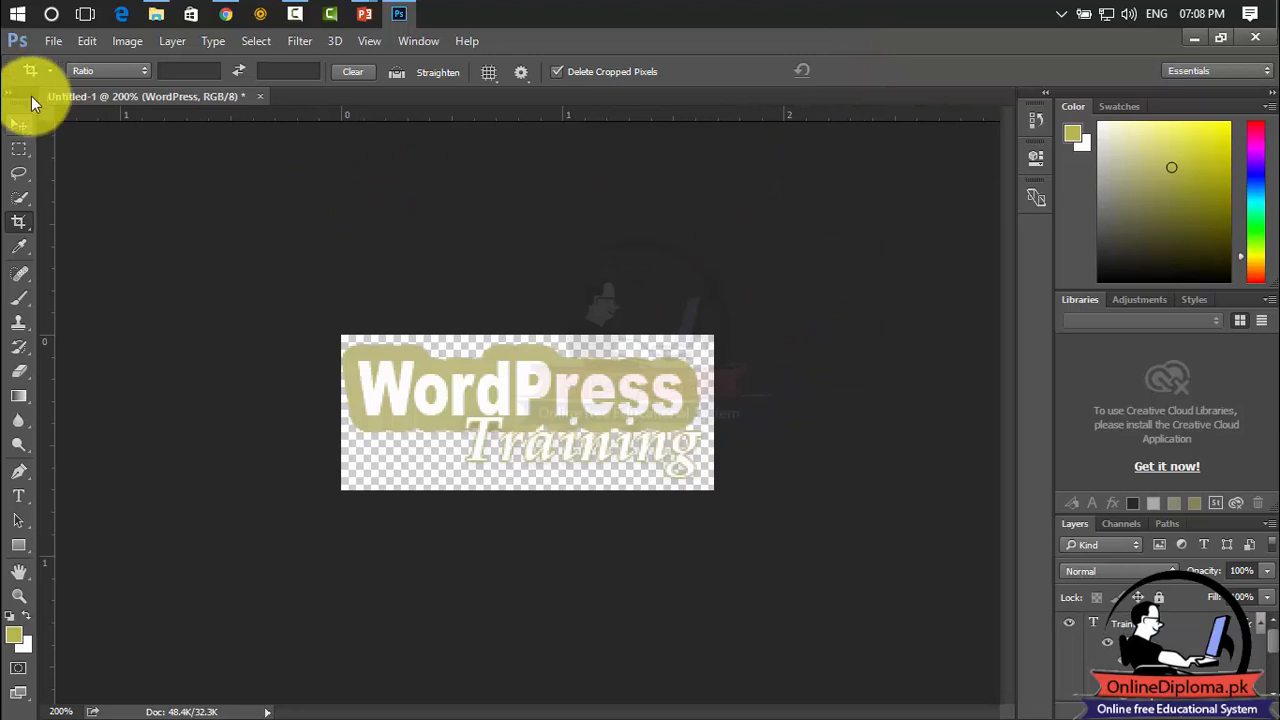
Step: Open Save for Web (Legacy) and set the output format to PNG-24
{"action": "left_click", "coordinate": [52, 42]}
{"action": "mouse_move", "coordinate": [136, 314]}
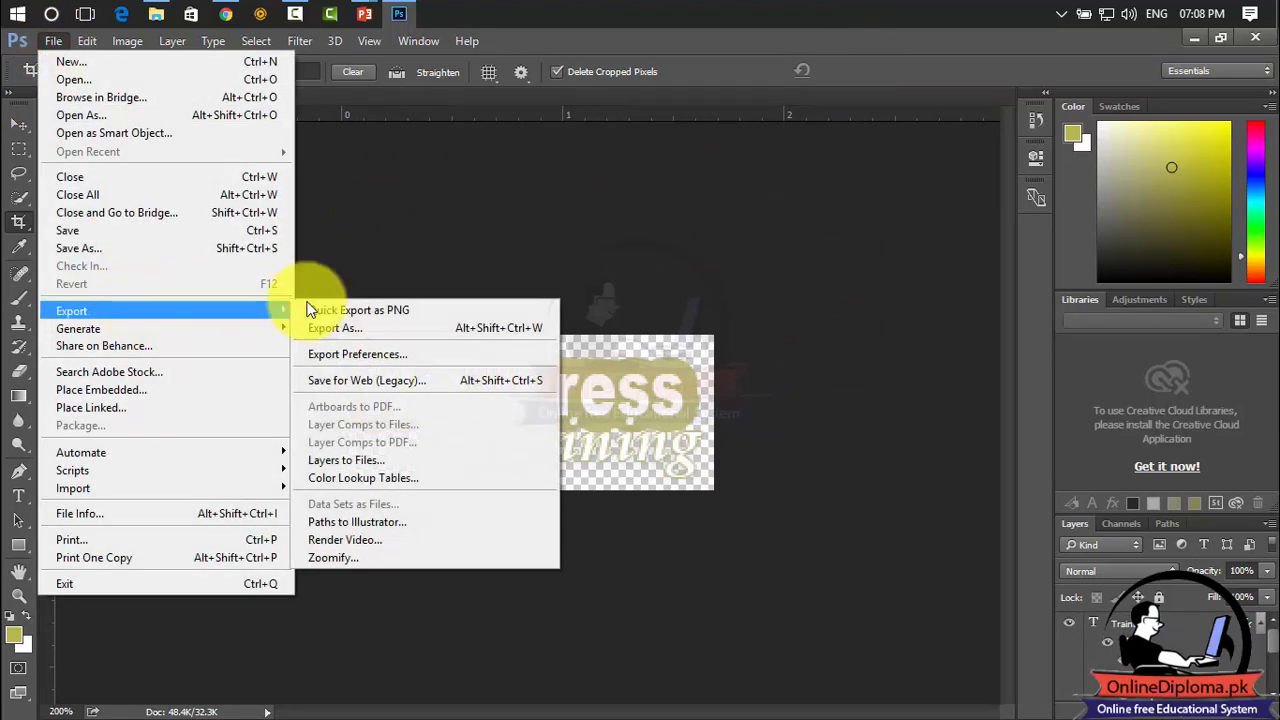
{"action": "left_click", "coordinate": [342, 382]}
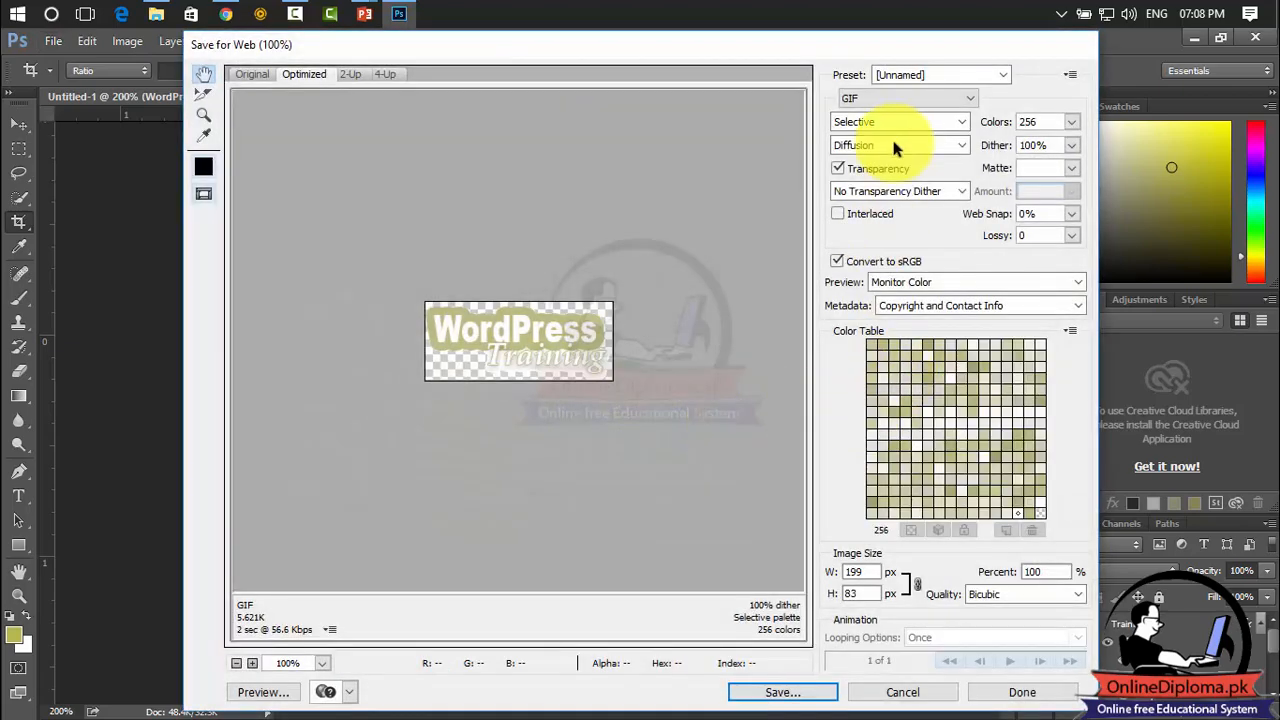
{"action": "left_click", "coordinate": [862, 108]}
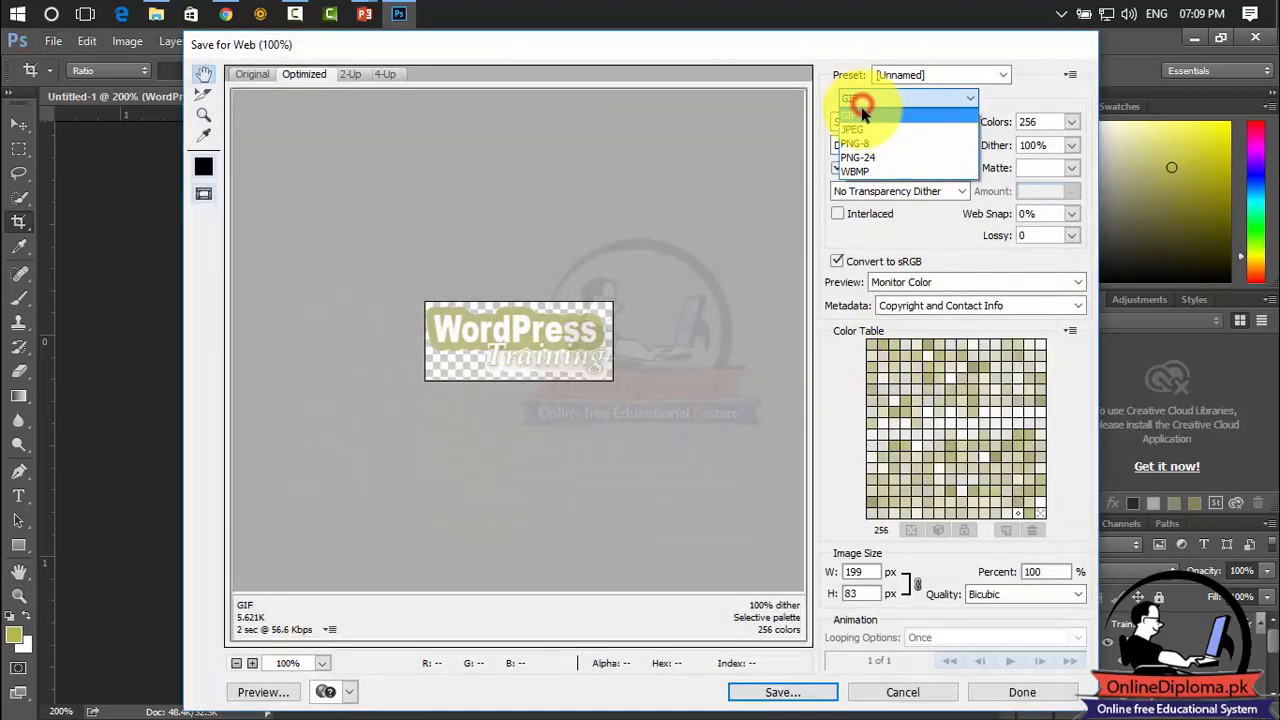
{"action": "left_click", "coordinate": [868, 157]}
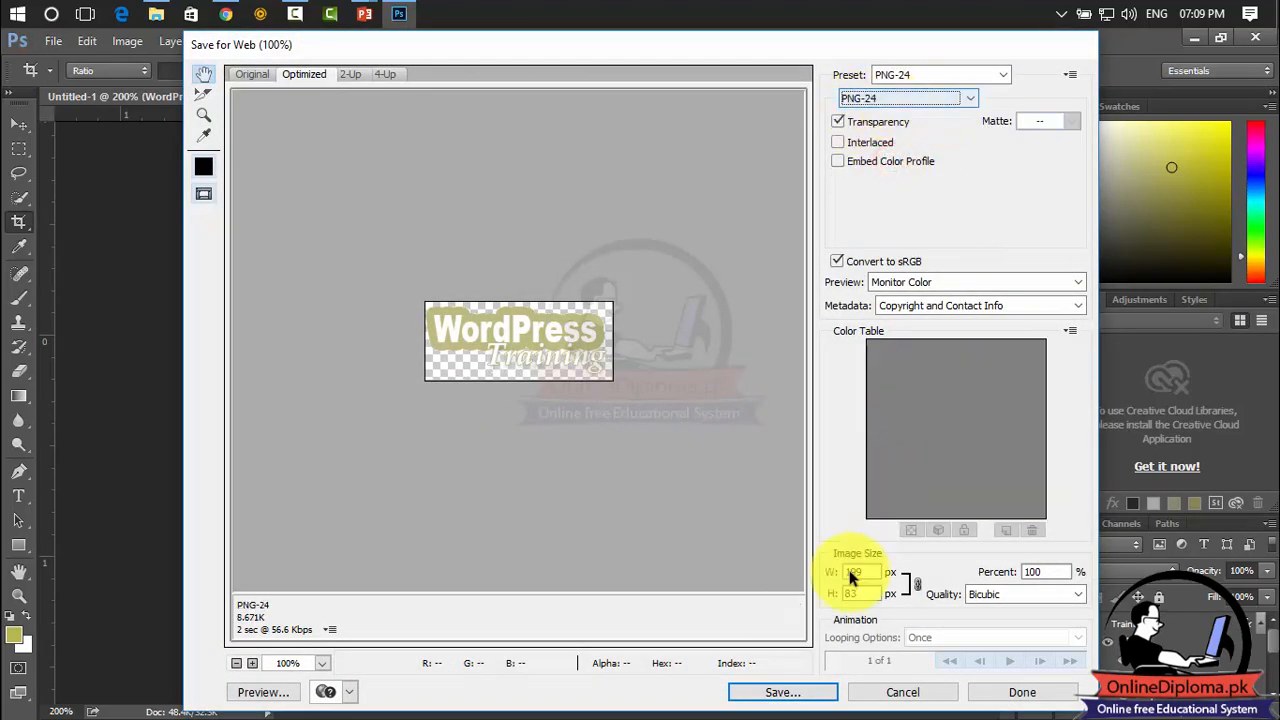
Step: Save the PNG-24 logo to the Desktop as 'Logo'
{"action": "left_click", "coordinate": [783, 692]}
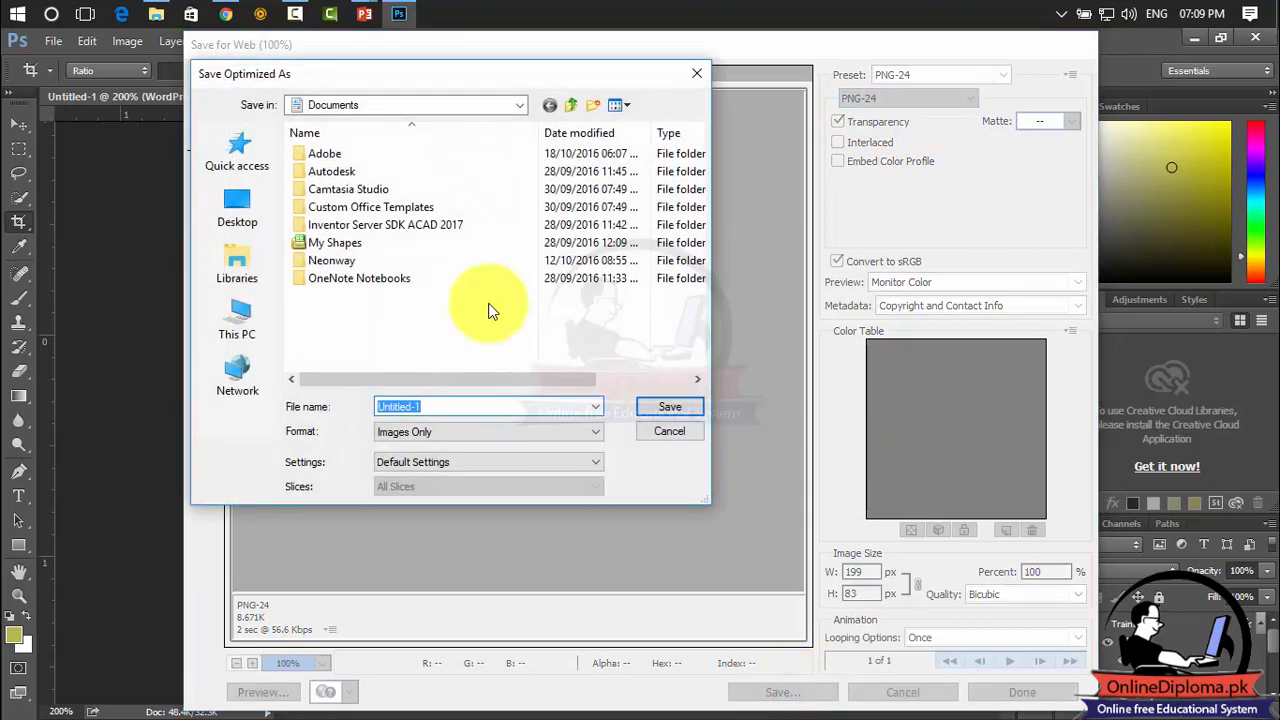
{"action": "left_click", "coordinate": [240, 205]}
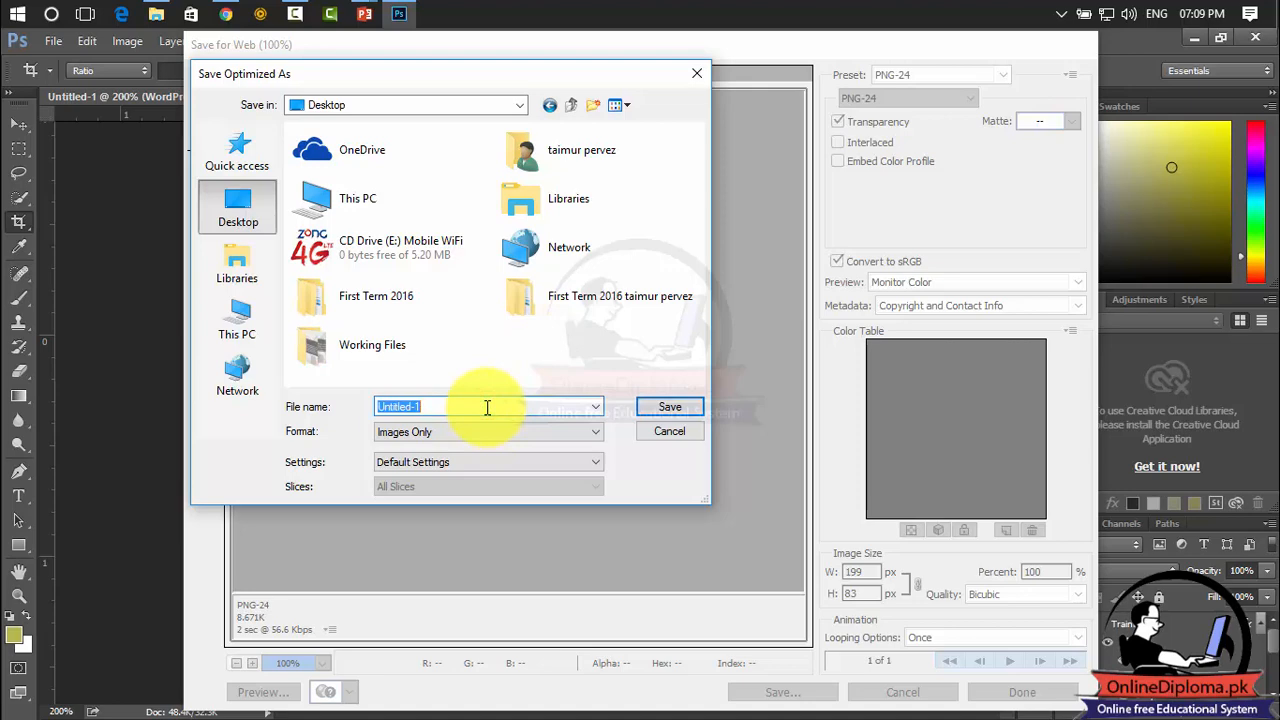
{"action": "type", "text": "Logo"}
{"action": "left_click", "coordinate": [698, 410]}
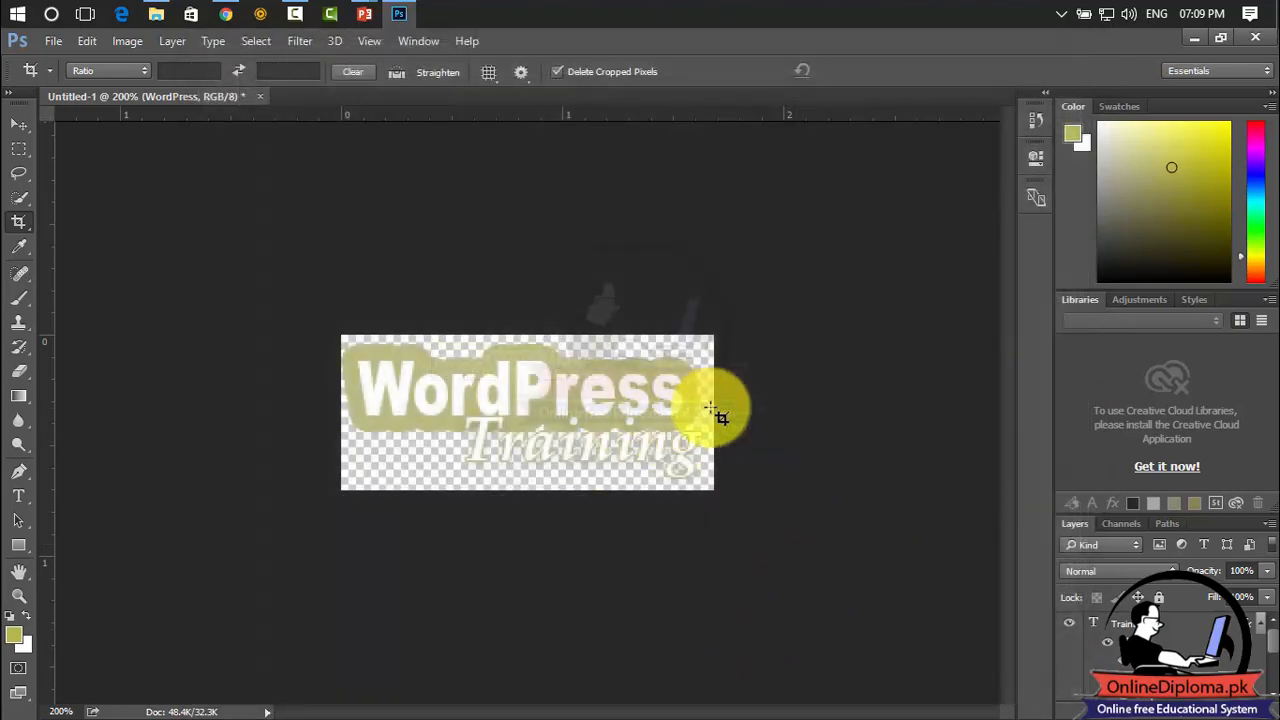
Step: Minimize Photoshop, maximize Chrome and go to the site's WordPress admin dashboard
{"action": "left_click", "coordinate": [1199, 38]}
{"action": "left_click", "coordinate": [587, 69]}
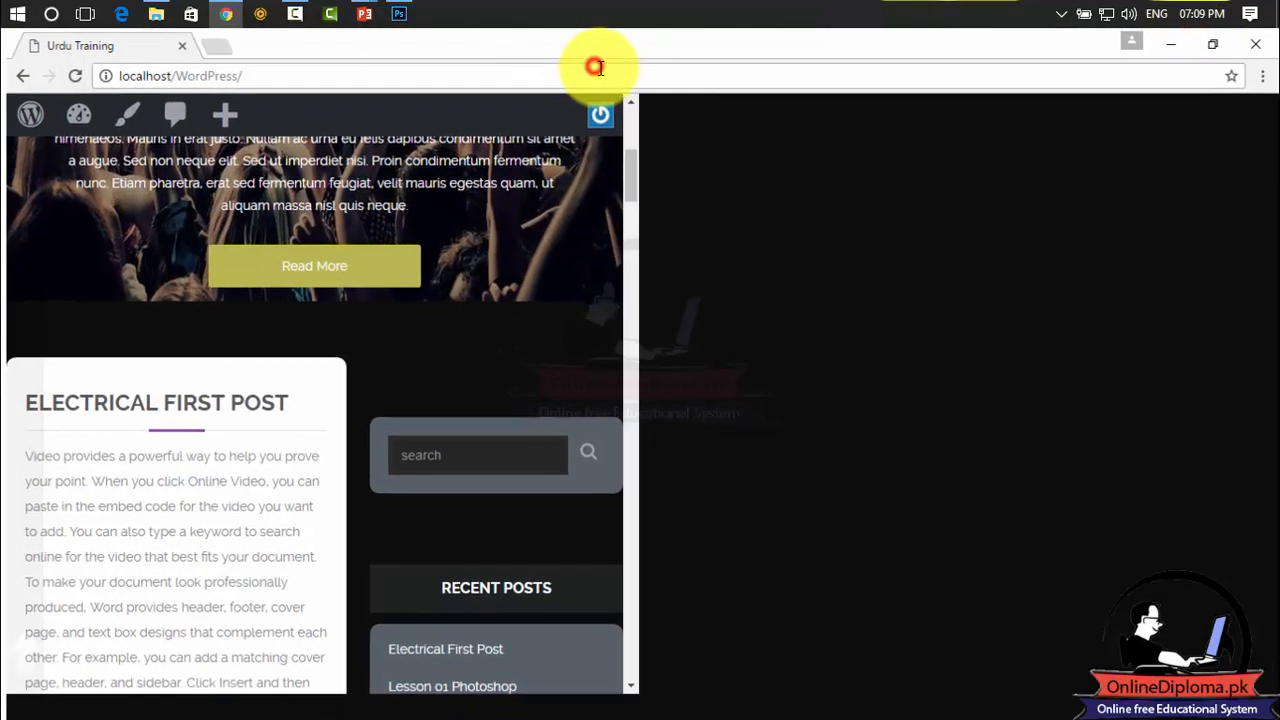
{"action": "left_click_drag", "start_coordinate": [1275, 186], "coordinate": [1262, 112]}
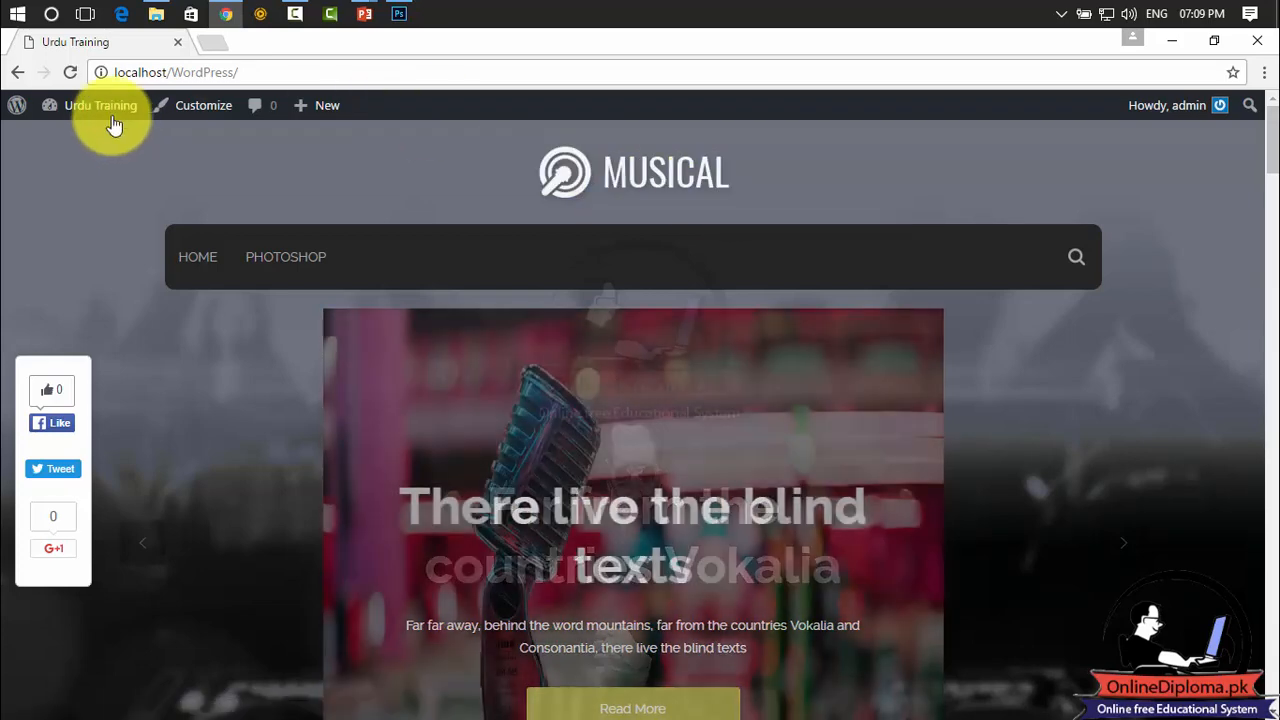
{"action": "mouse_move", "coordinate": [100, 110]}
{"action": "left_click", "coordinate": [97, 140]}
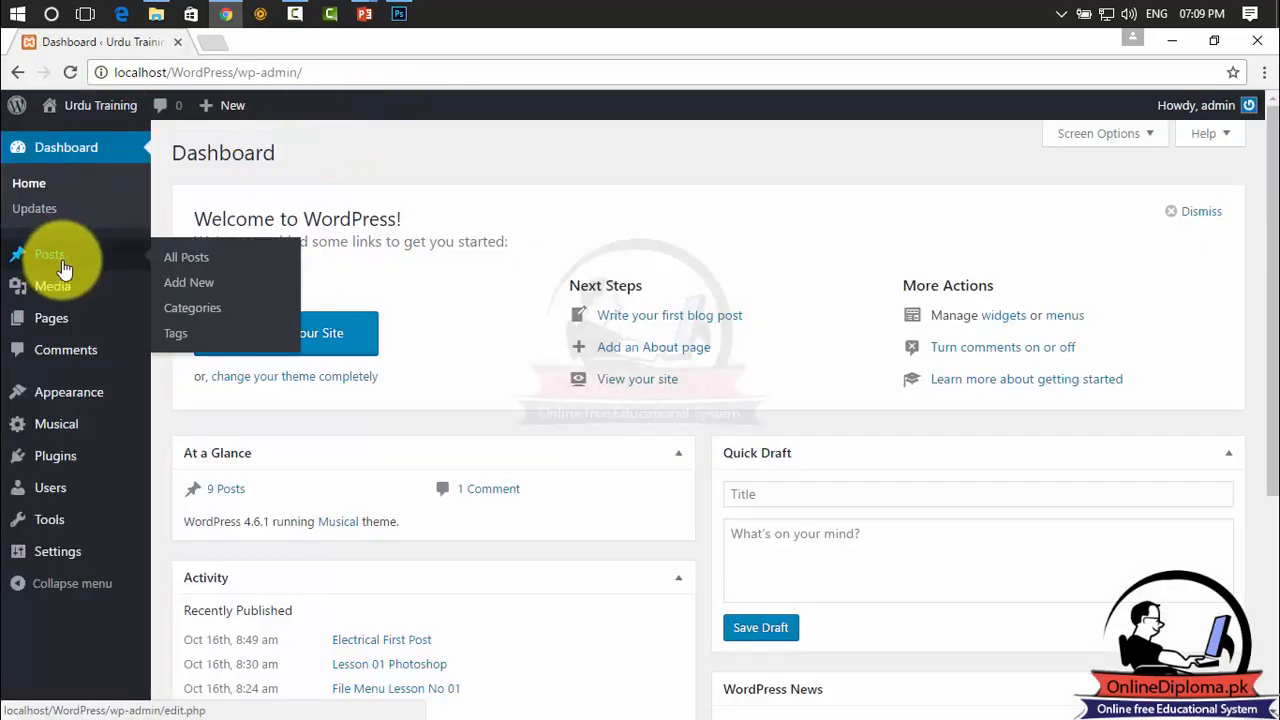
Step: View the Pages list, then open the Appearance > Menus editor
{"action": "left_click", "coordinate": [62, 317]}
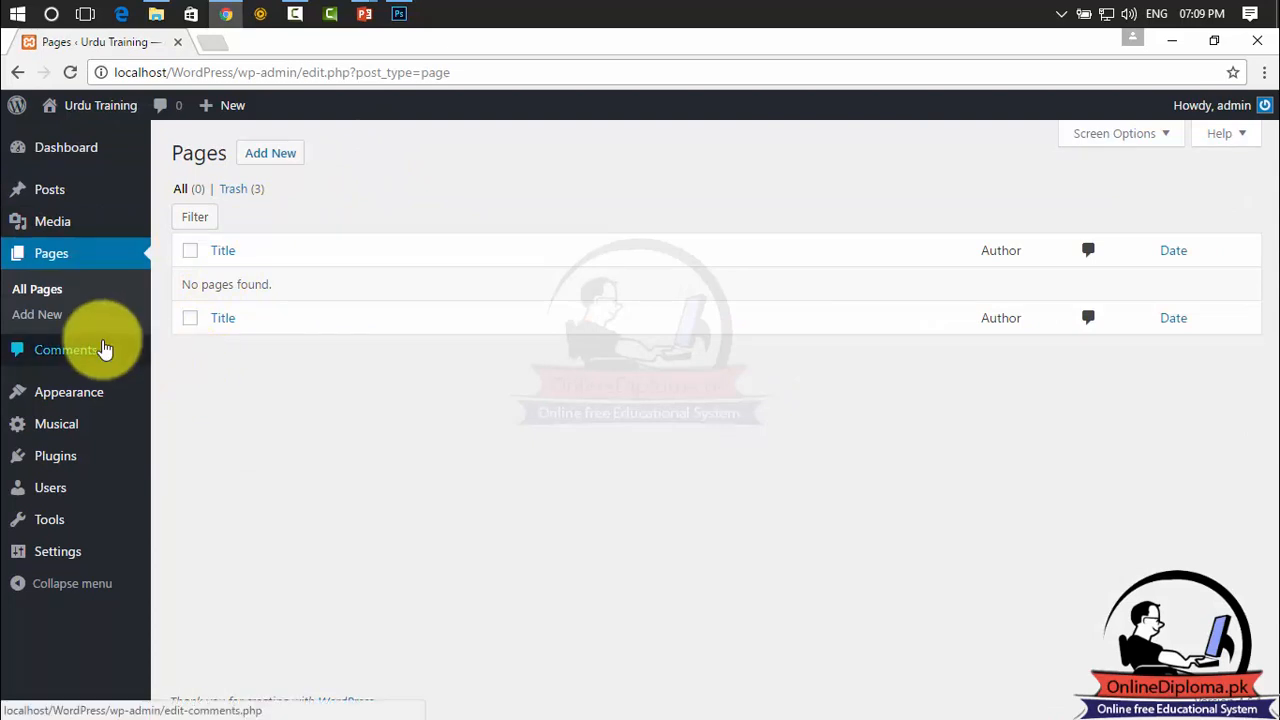
{"action": "mouse_move", "coordinate": [90, 400]}
{"action": "left_click", "coordinate": [193, 472]}
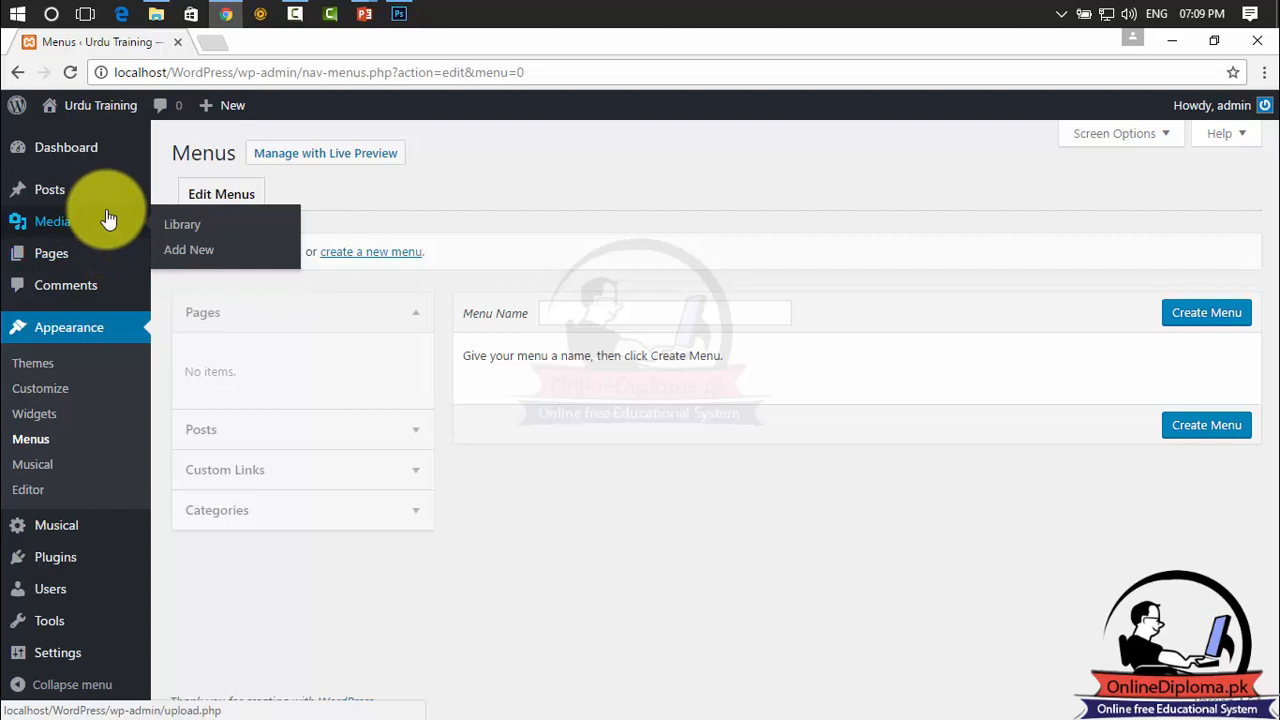
{"action": "mouse_move", "coordinate": [106, 191]}
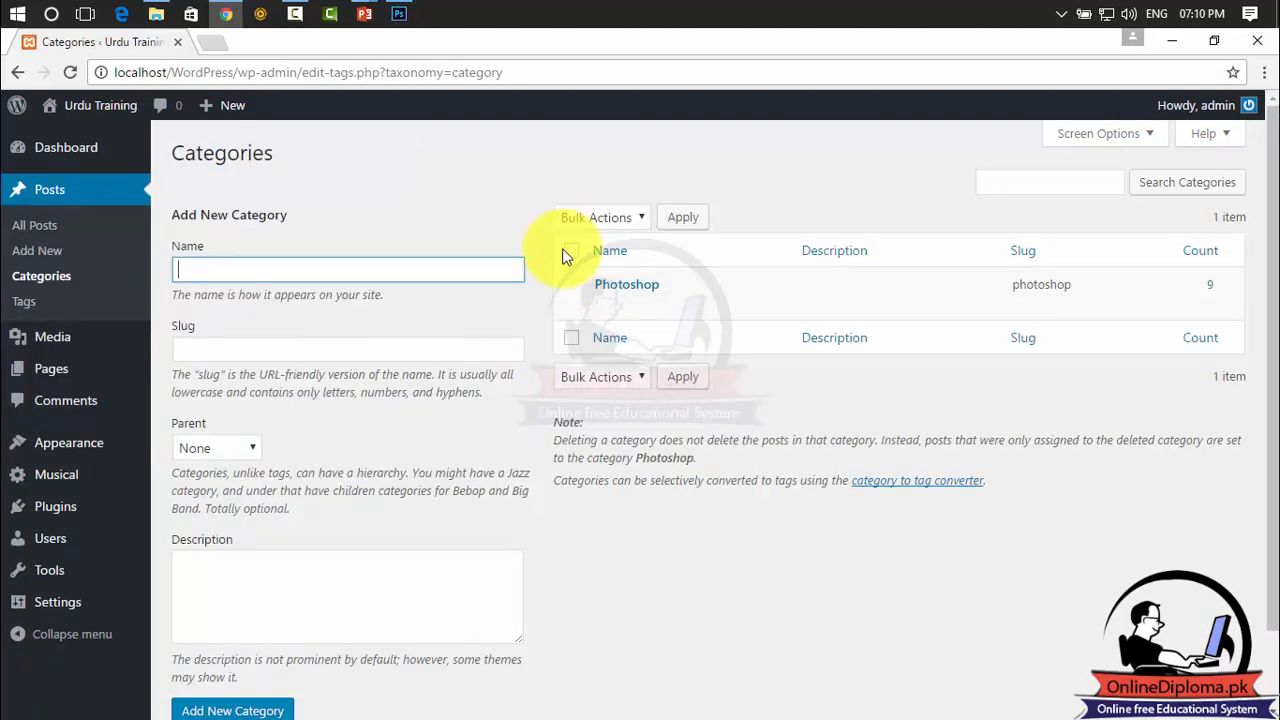
Step: Select all categories and check Bulk Actions, closing it without applying anything
{"action": "left_click", "coordinate": [570, 252]}
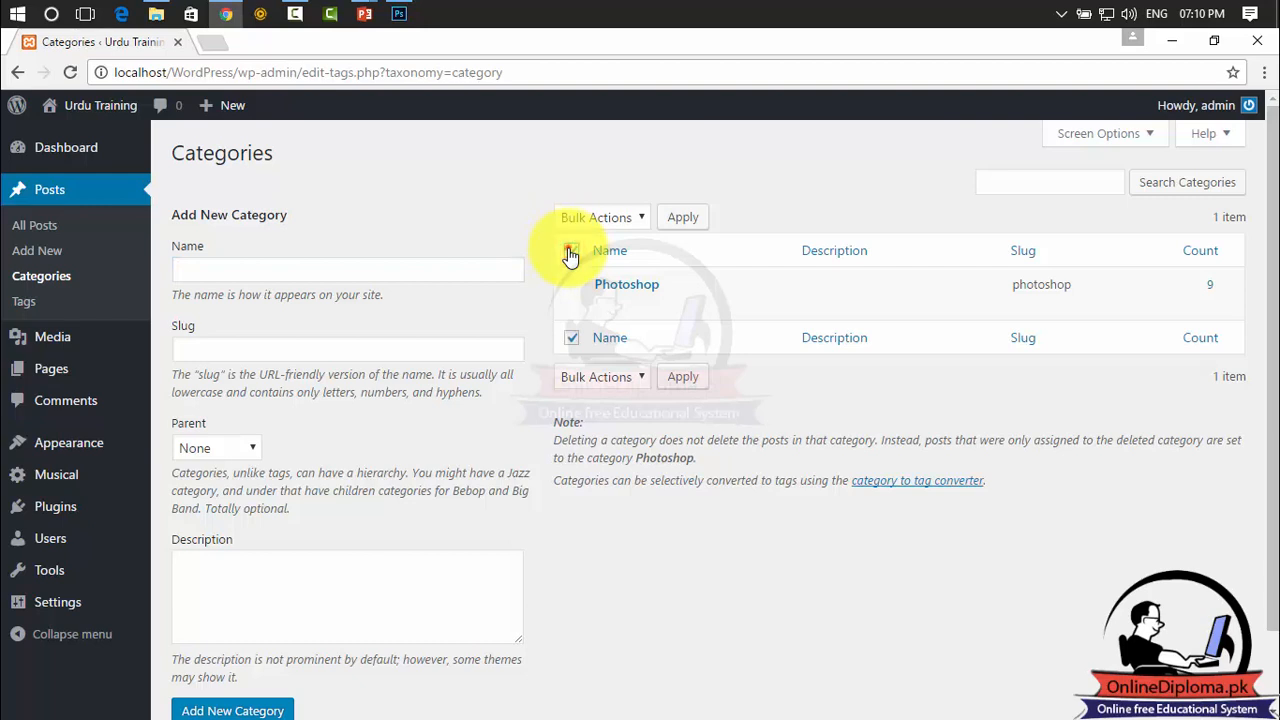
{"action": "left_click", "coordinate": [625, 220]}
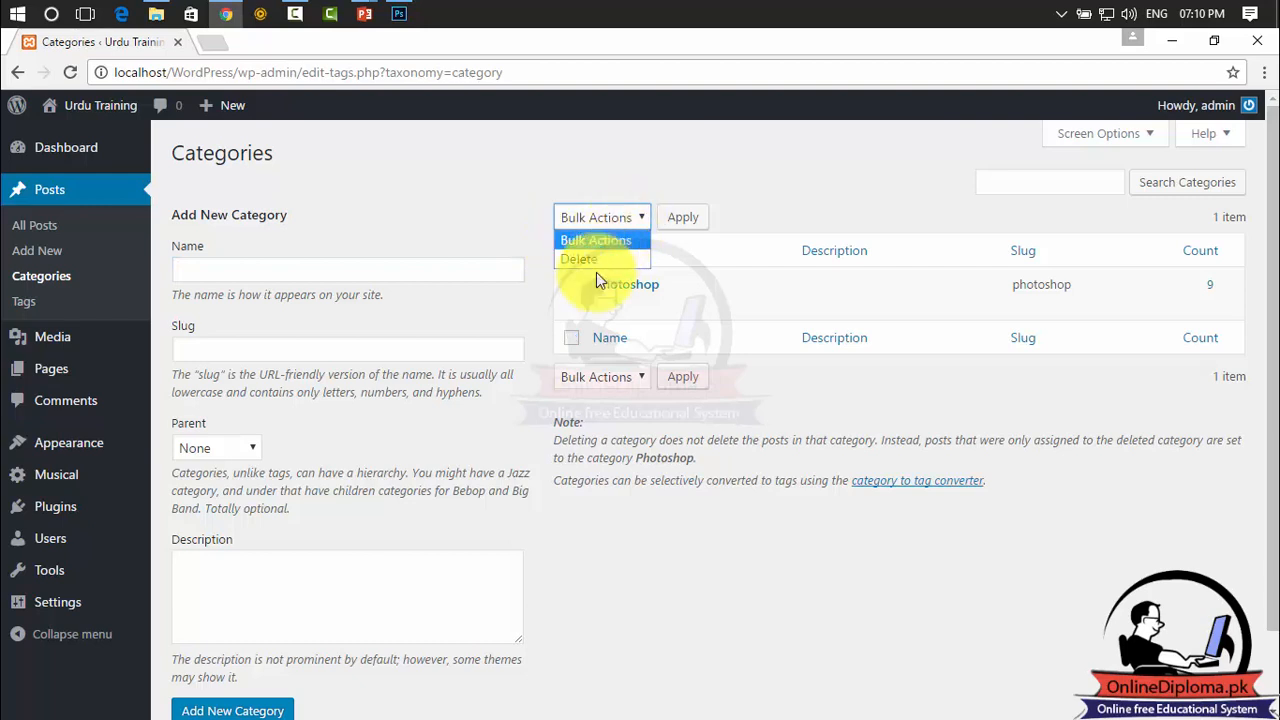
{"action": "left_click", "coordinate": [787, 162]}
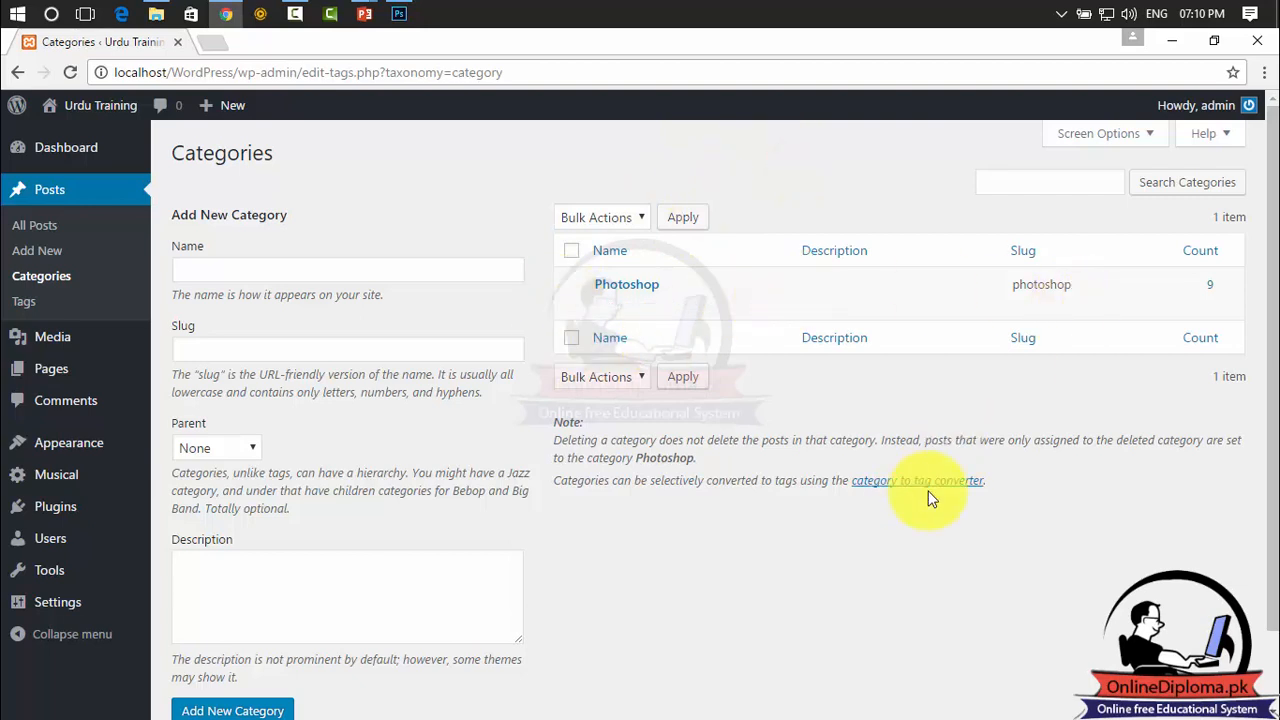
Step: Visit the Urdu Training site's public front page from the admin bar
{"action": "mouse_move", "coordinate": [100, 110]}
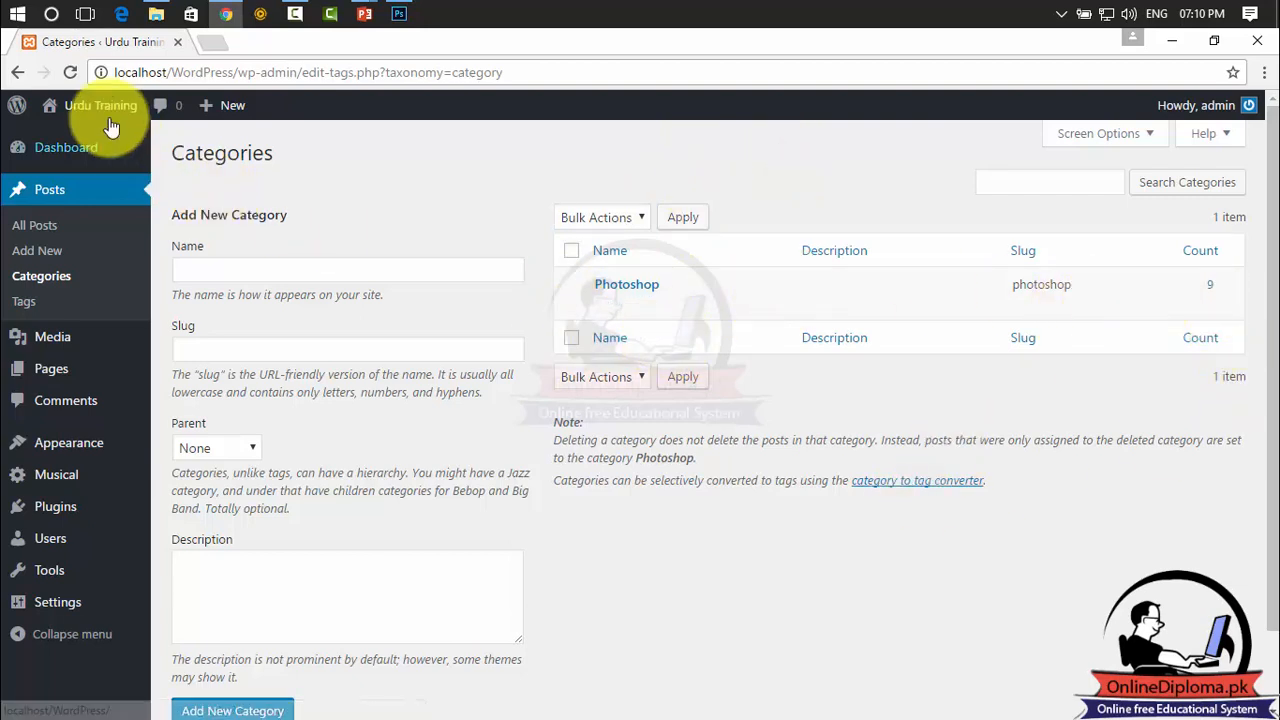
{"action": "left_click", "coordinate": [88, 140]}
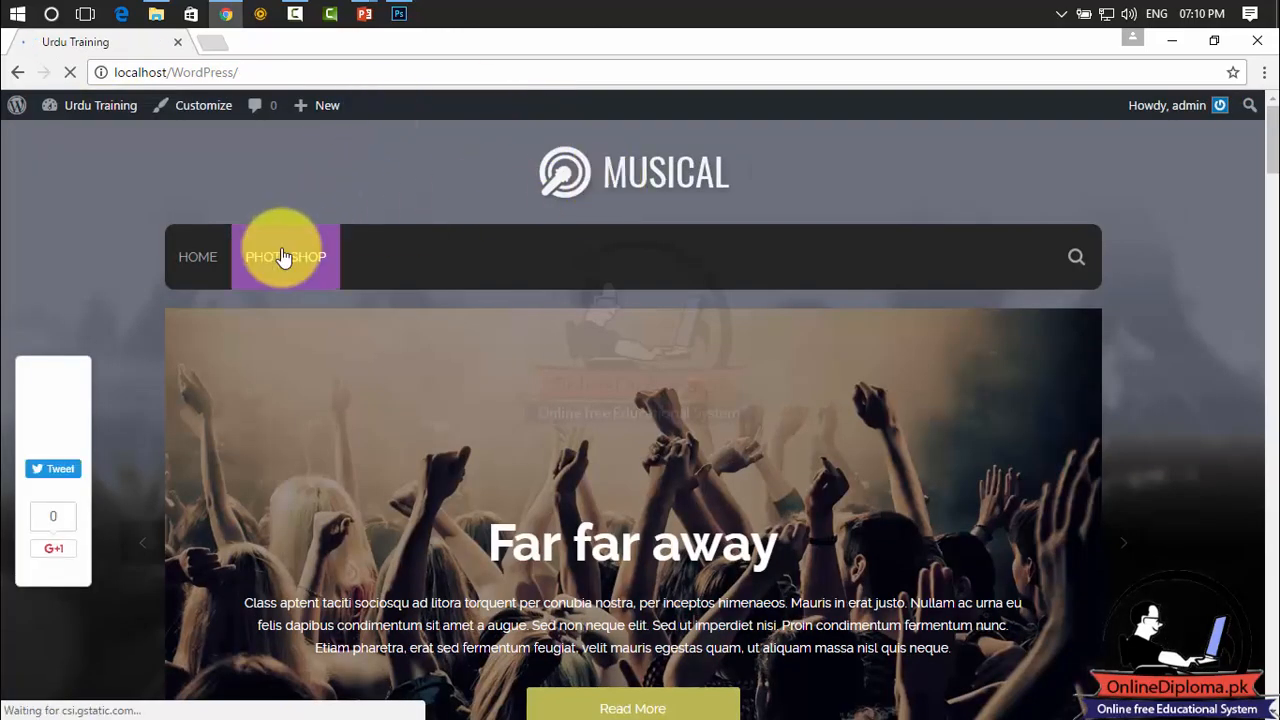
{"action": "left_click_drag", "start_coordinate": [1272, 150], "coordinate": [1262, 112]}
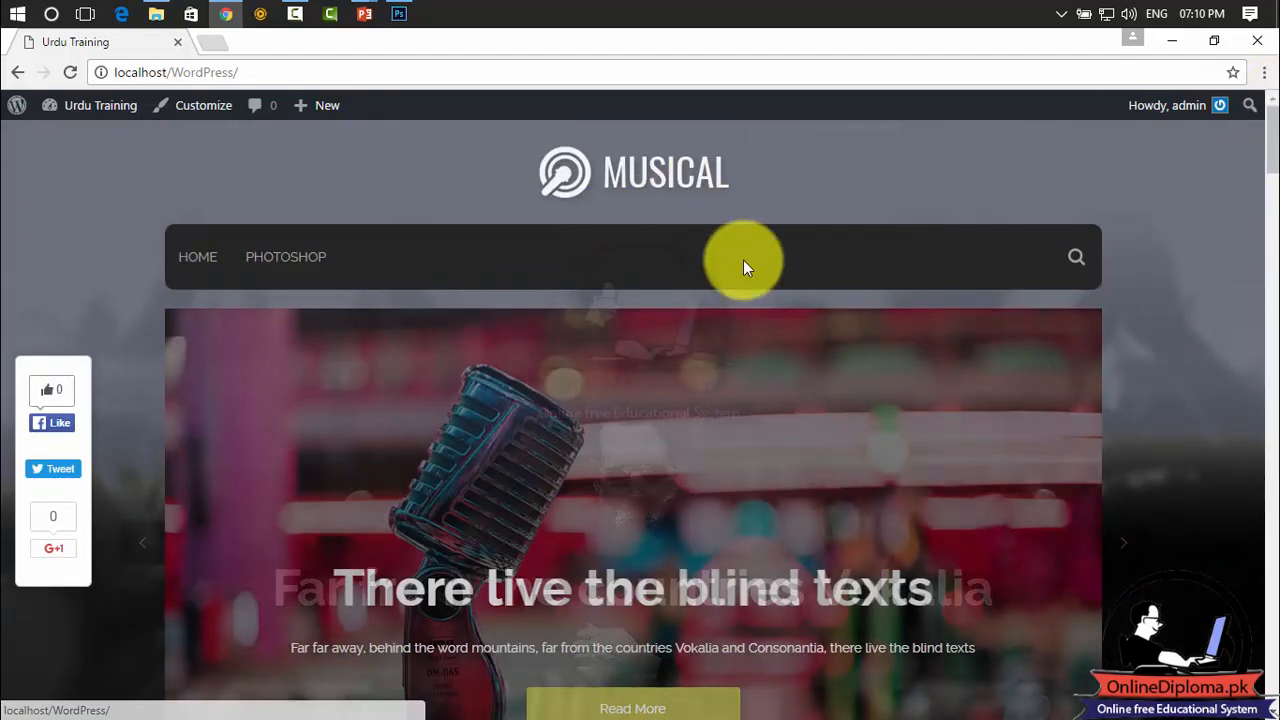